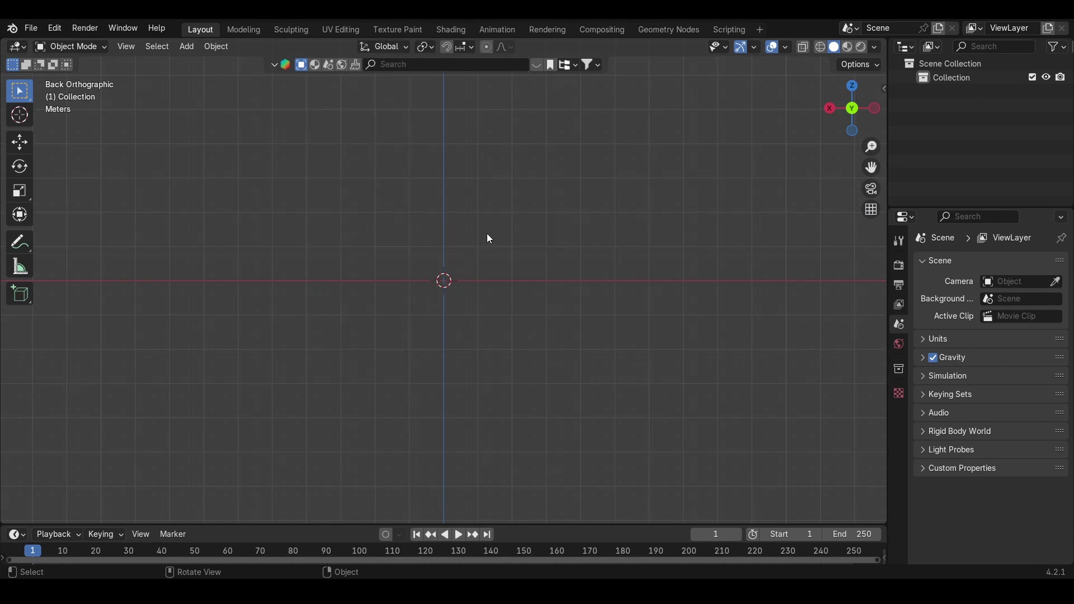
scroll(439, 250, "up", 3)
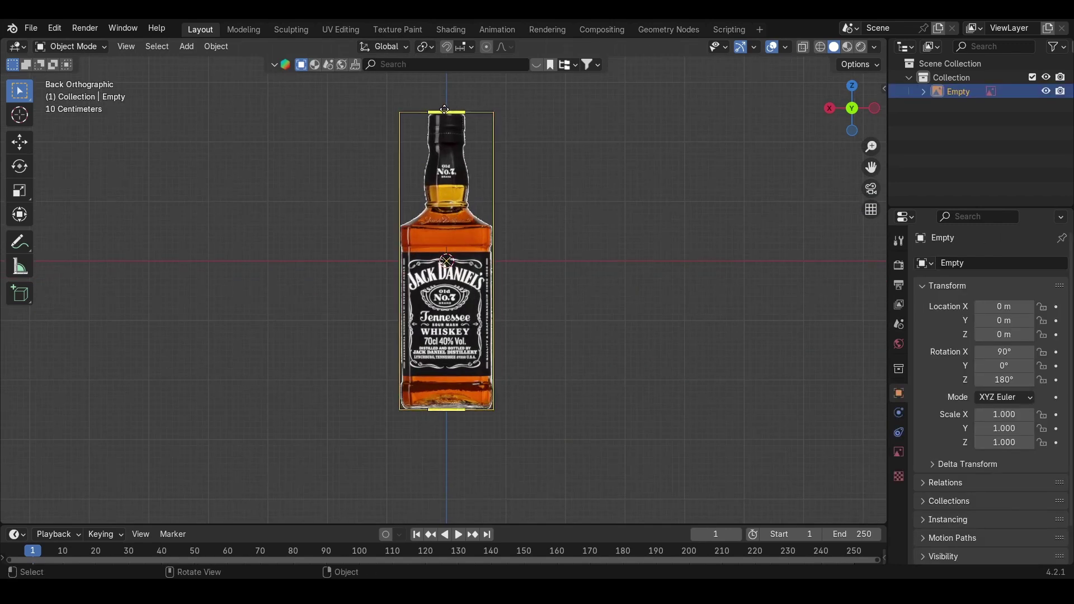
key("shift+a")
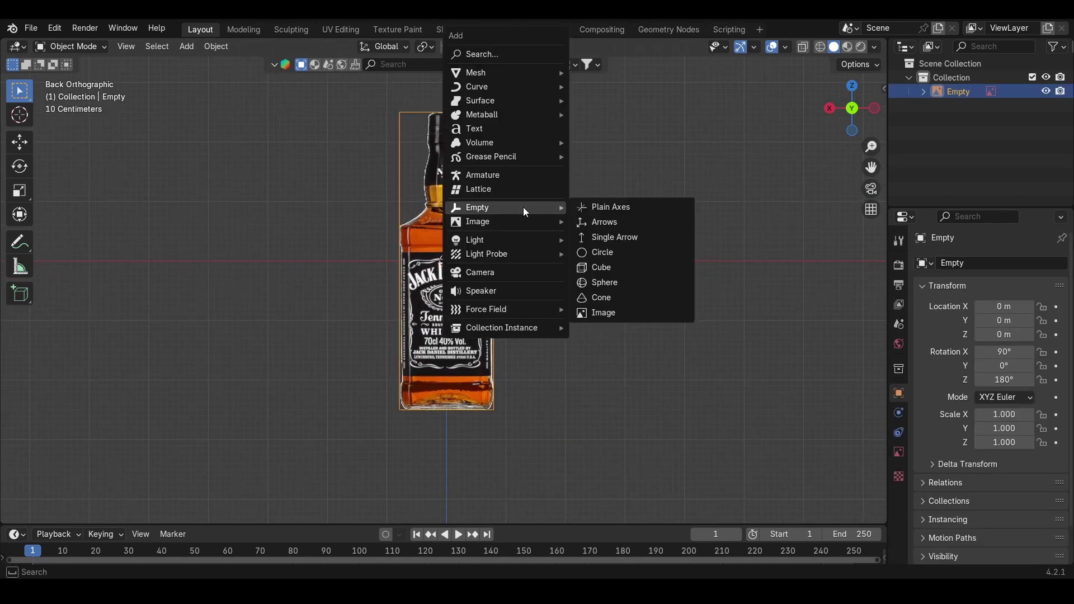
mouse_move(496, 233)
key("Escape")
key("shift+a")
mouse_move(595, 233)
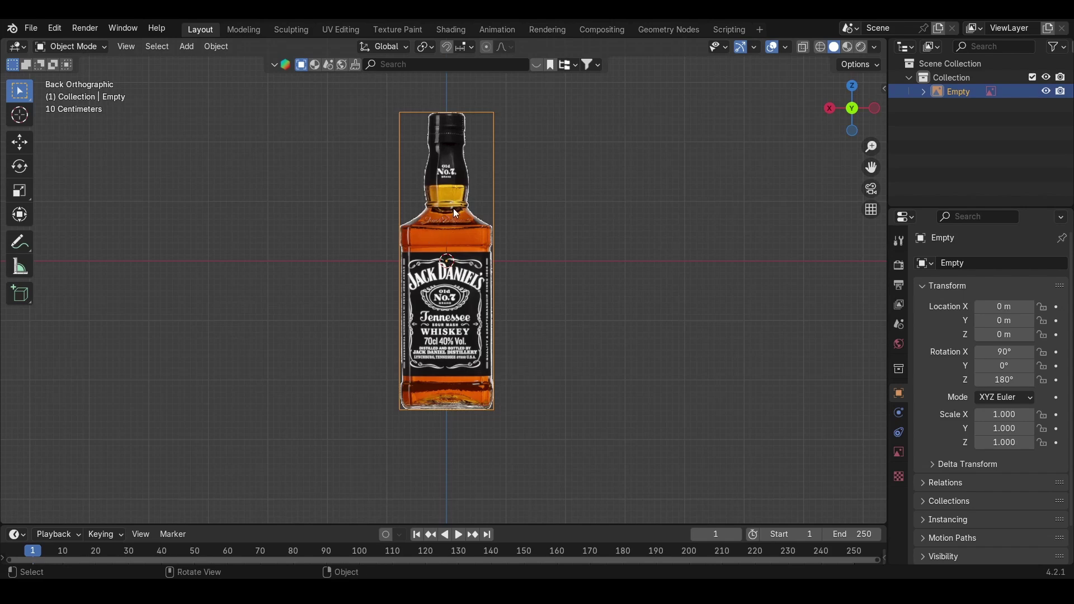
Step: Add a mesh plane at the origin, where the bottle reference image stands
key("shift+a")
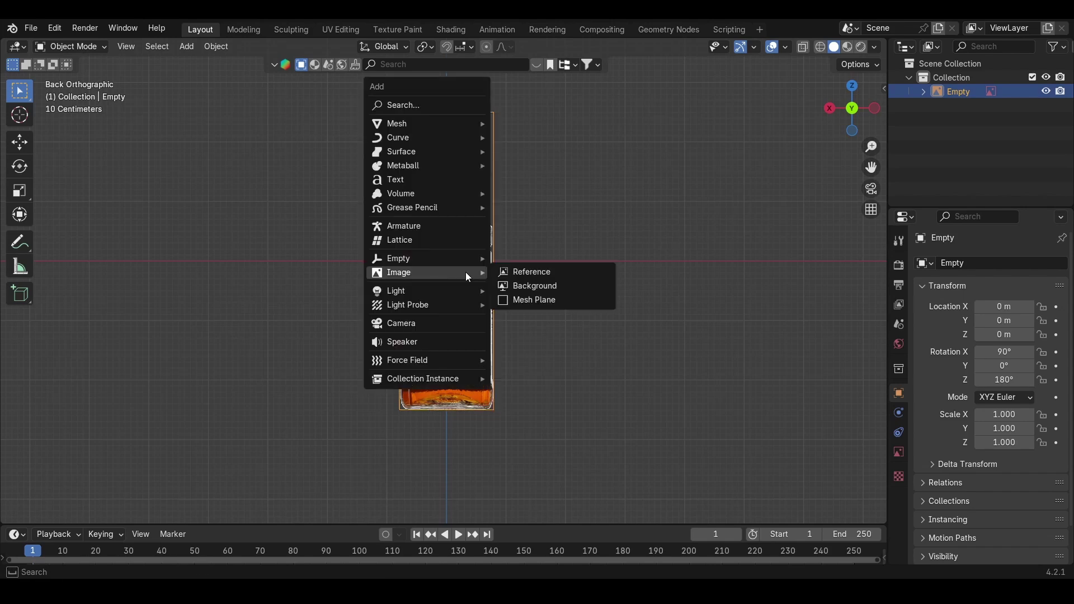
mouse_move(399, 132)
left_click(547, 129)
middle_click_drag(488, 325, 543, 364)
Step: In Edit Mode, subdivide the plane with 4 cuts
key("Tab")
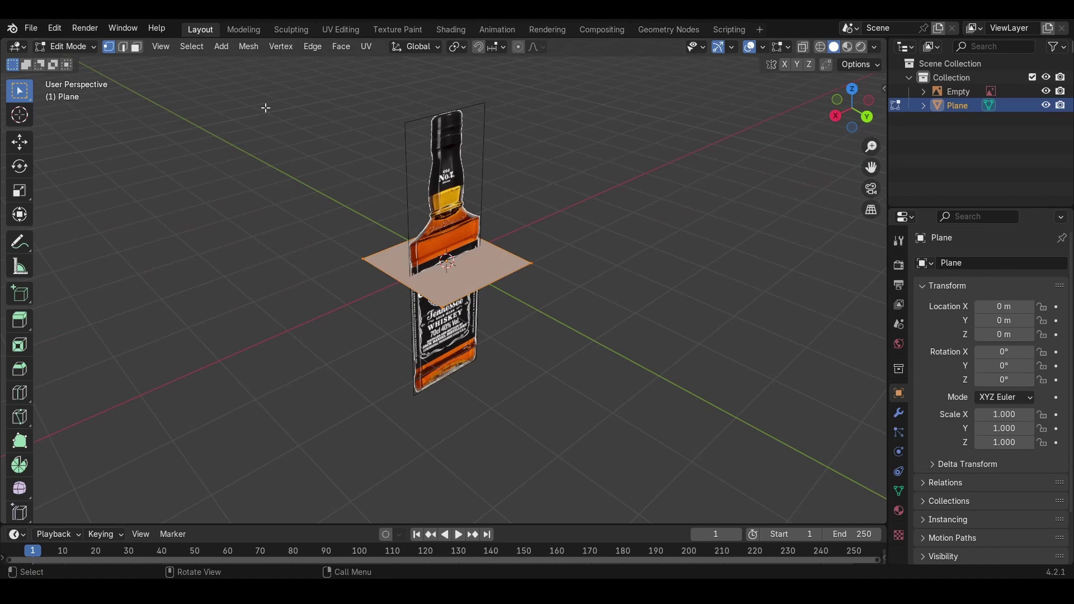
right_click(486, 270)
left_click(431, 259)
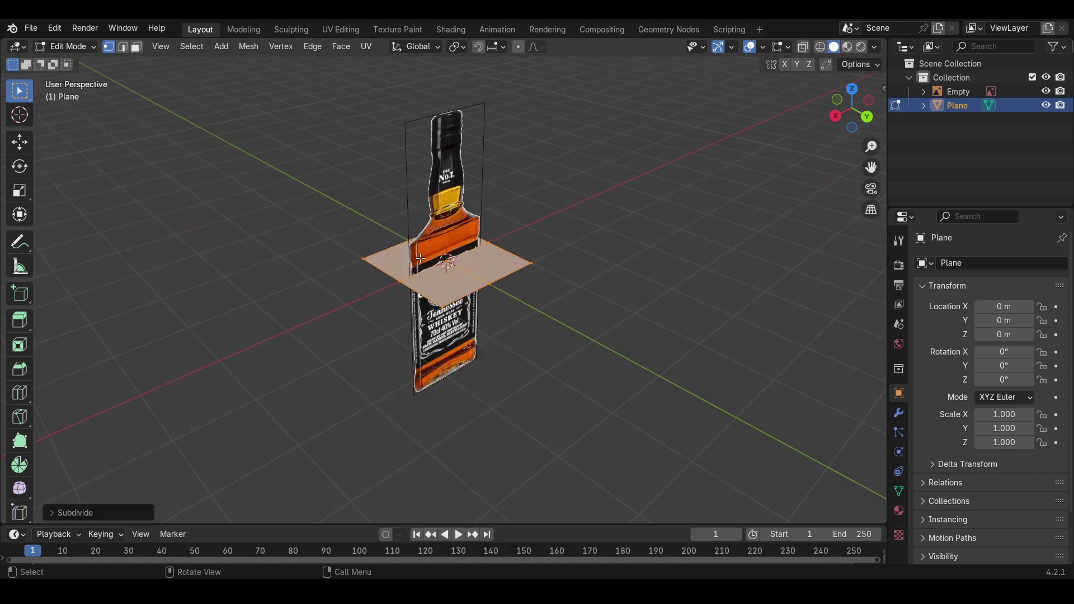
left_click(89, 513)
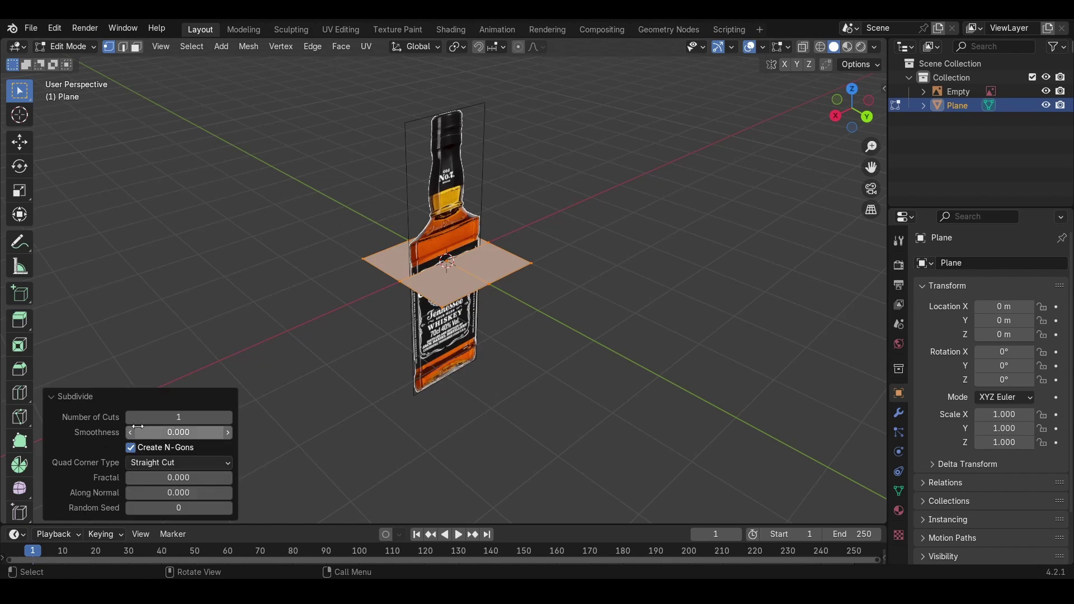
left_click(168, 417)
type("4")
key("Return")
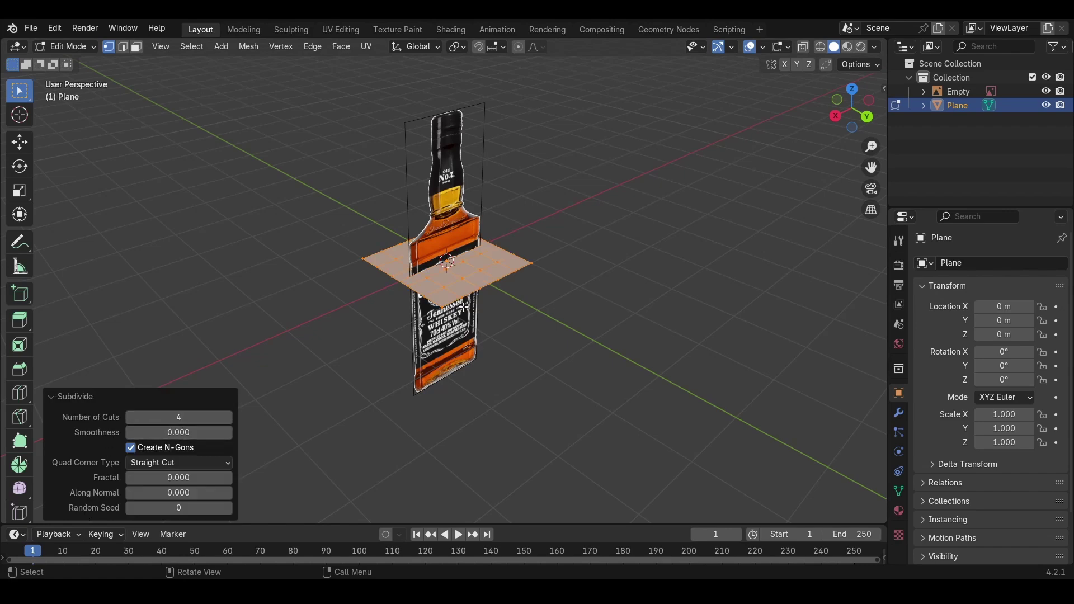
Step: Return to Object Mode and raise the bottle reference image along global Z until its base is just below the plane
scroll(418, 160, "up", 4)
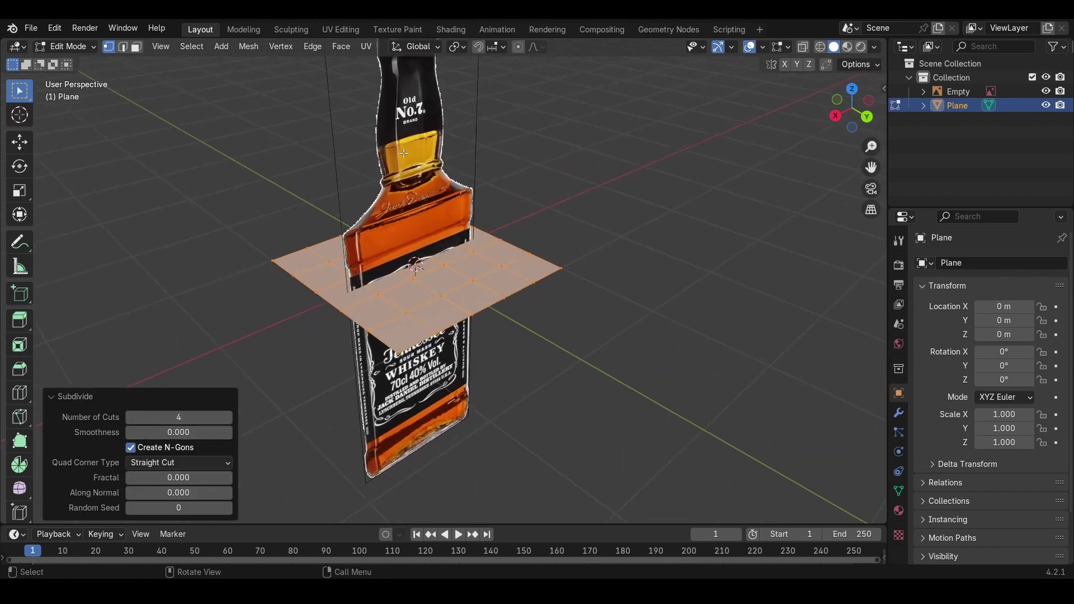
scroll(403, 152, "up", 3)
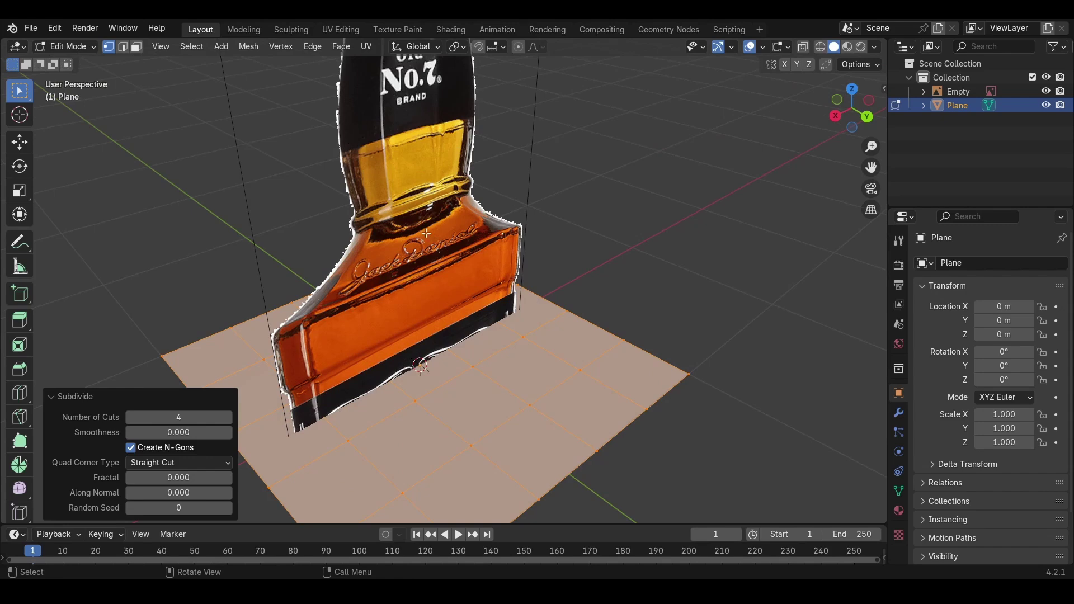
scroll(475, 401, "down", 5)
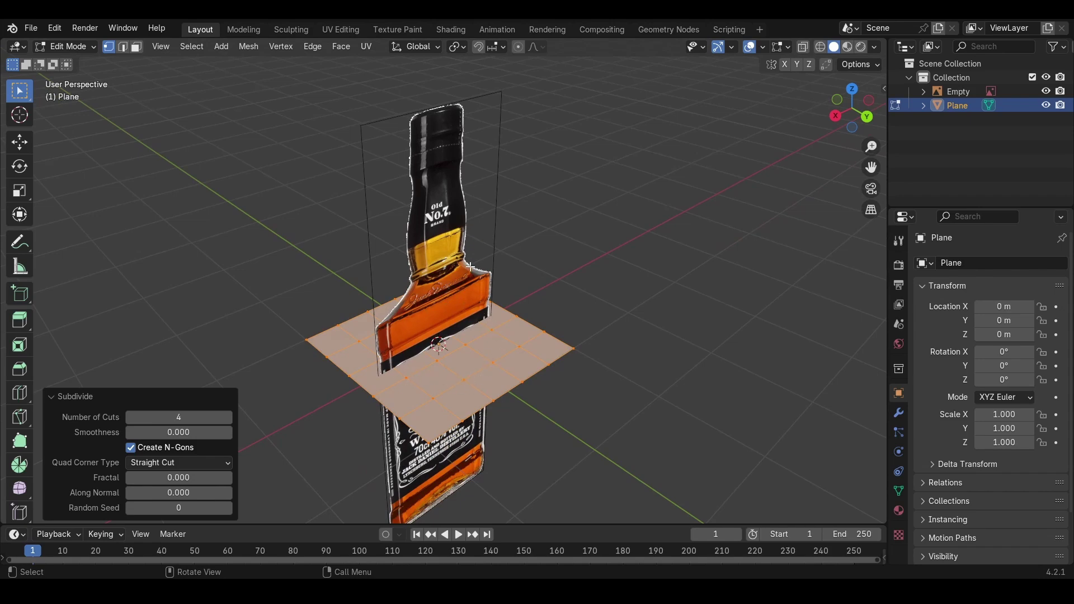
middle_click_drag(478, 365, 453, 245, "shift")
key("Tab")
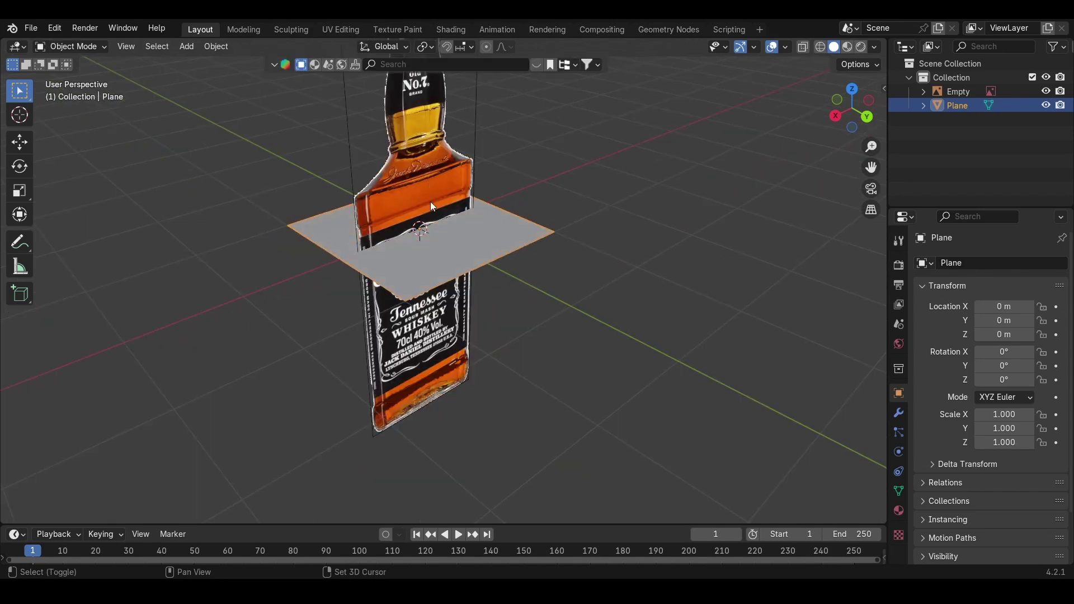
middle_click_drag(430, 205, 423, 337, "shift")
left_click(403, 232)
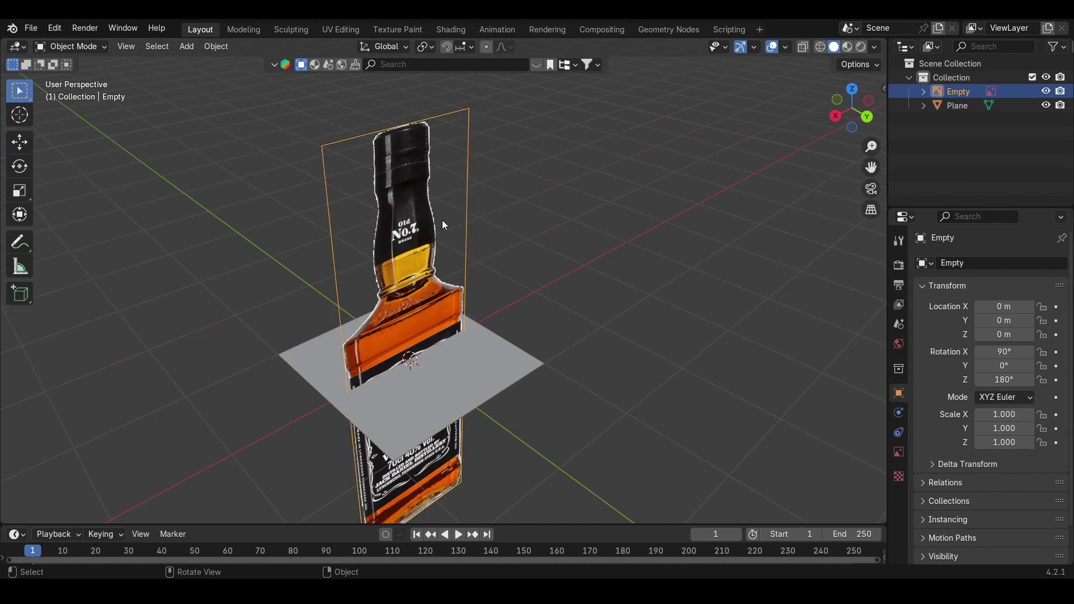
key("g")
key("z")
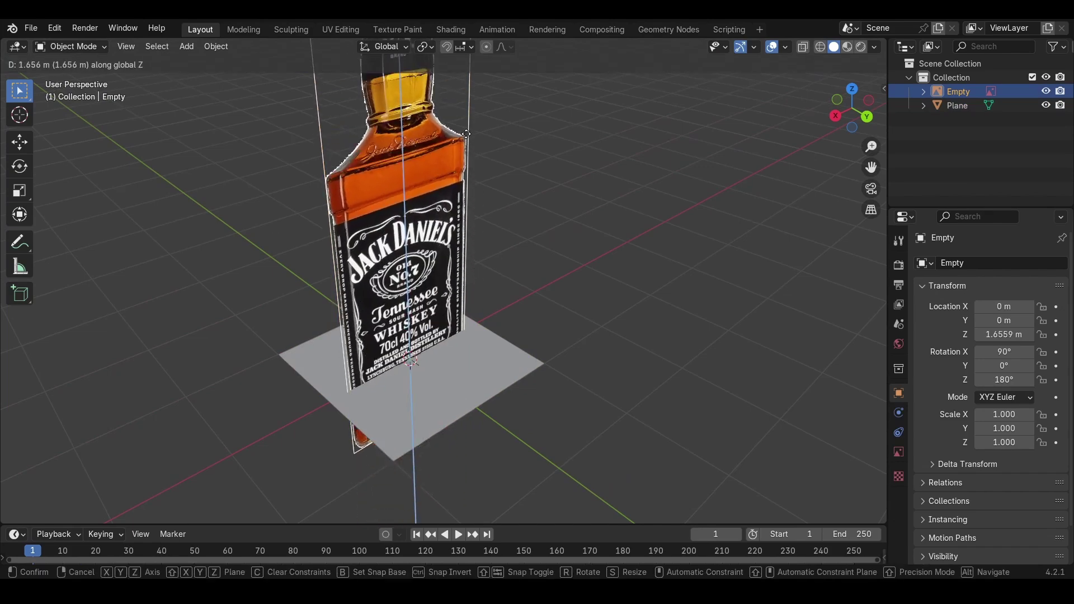
left_click(472, 70)
Step: In the back view, move the plane down about 0.244 m along Z to the base of the bottle
left_click(956, 105)
left_click(869, 120)
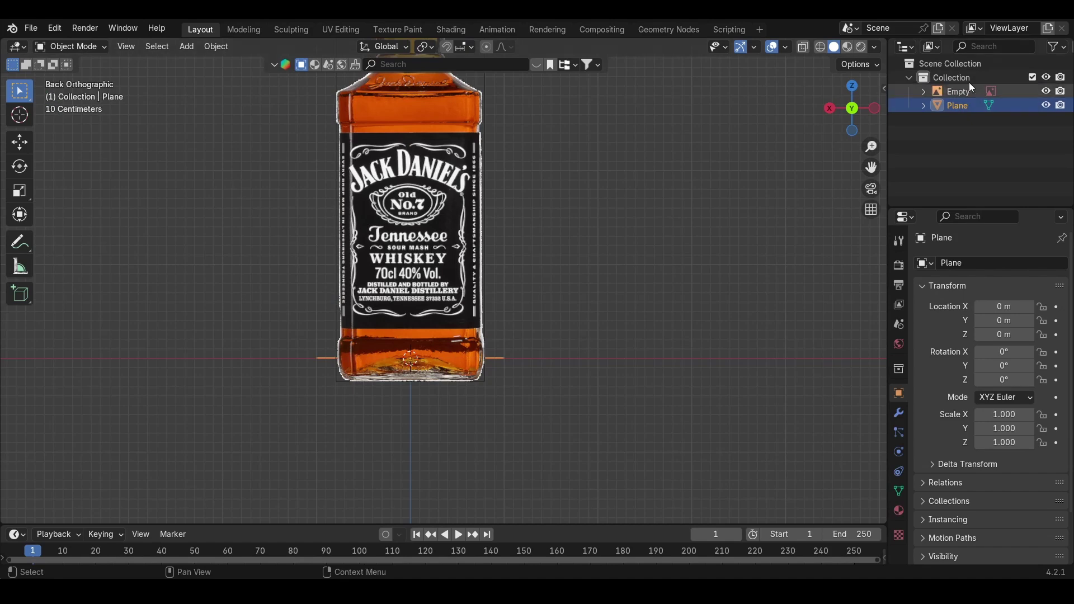
key("g")
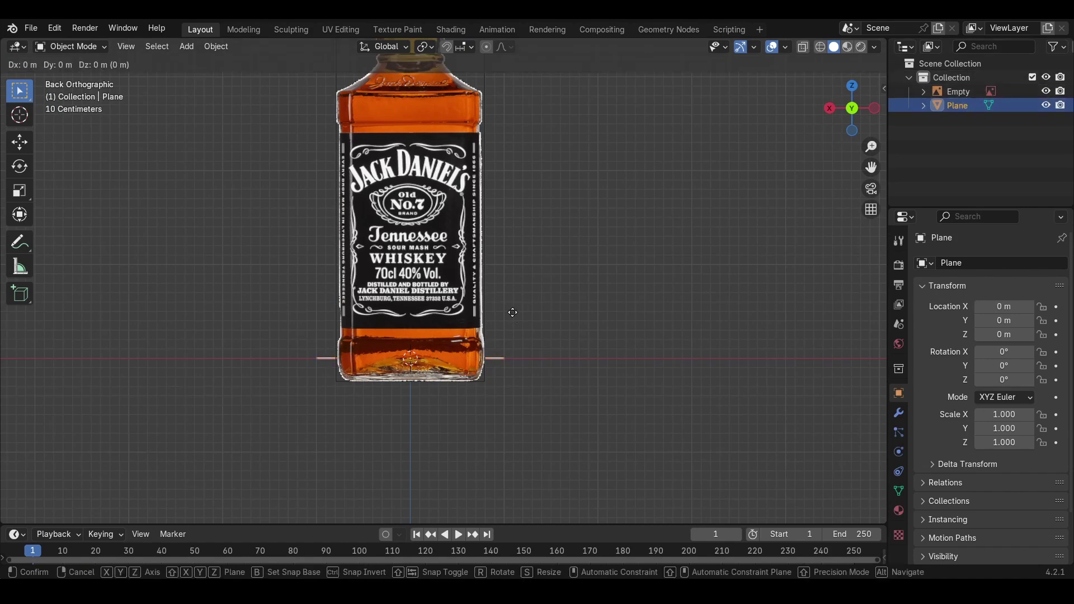
key("z")
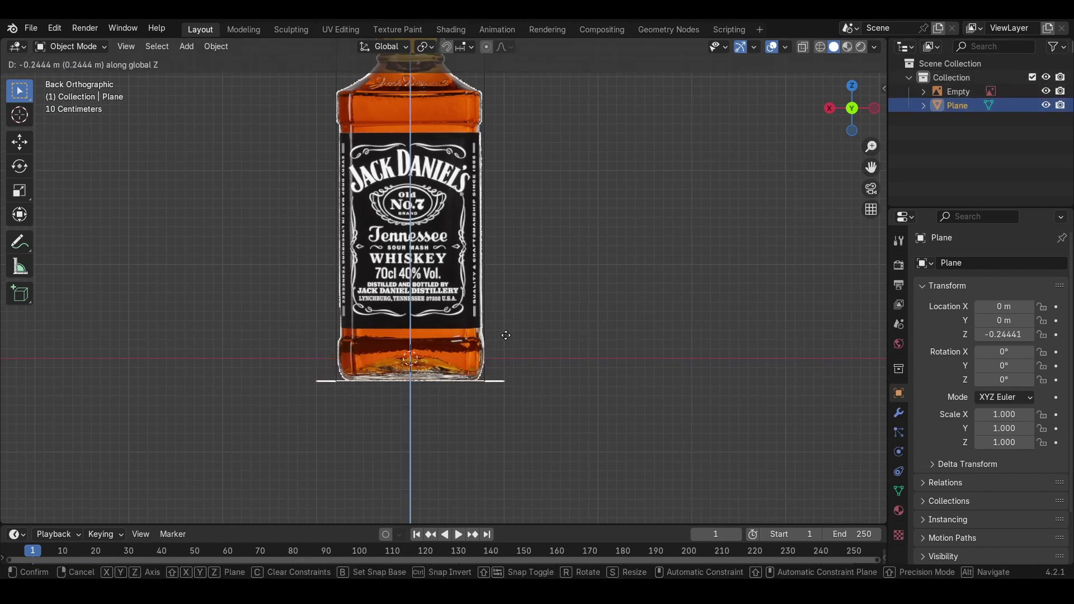
left_click(506, 335)
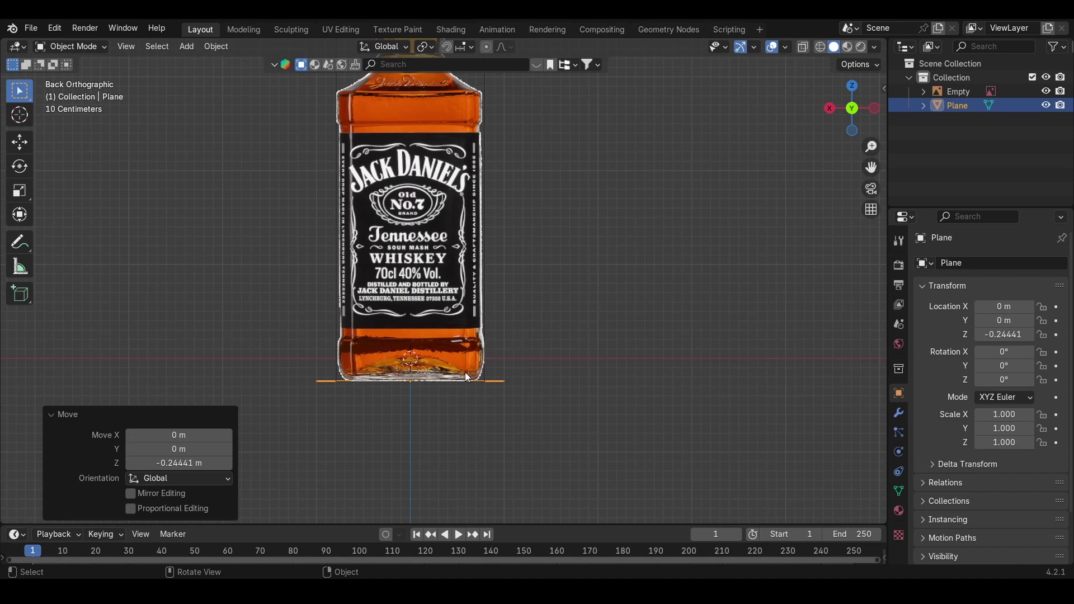
Step: Scale the plane uniformly to about 0.718 so it matches the width of the bottle's base
scroll(465, 372, "up", 4)
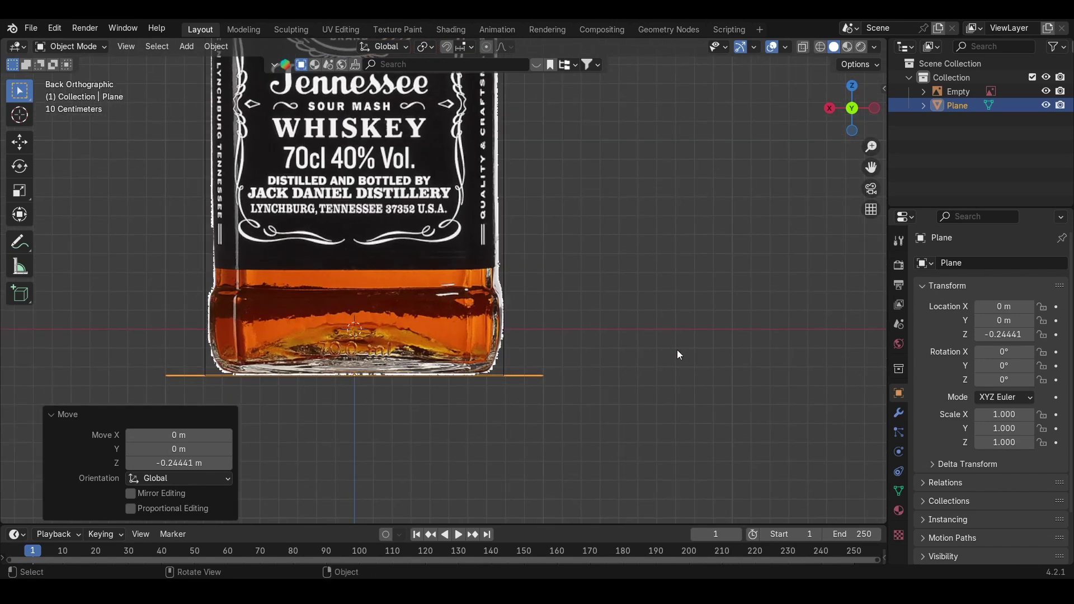
key("s")
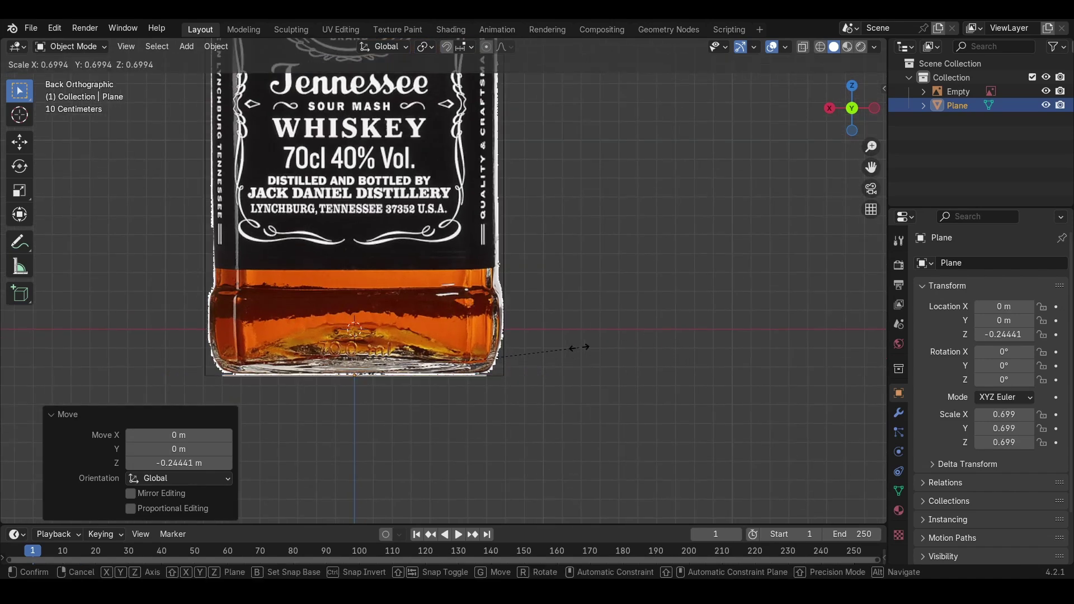
left_click(585, 347)
Step: In Edit Mode, extrude the plane about 3.08 m up along Z to the bottle's shoulder
key("Tab")
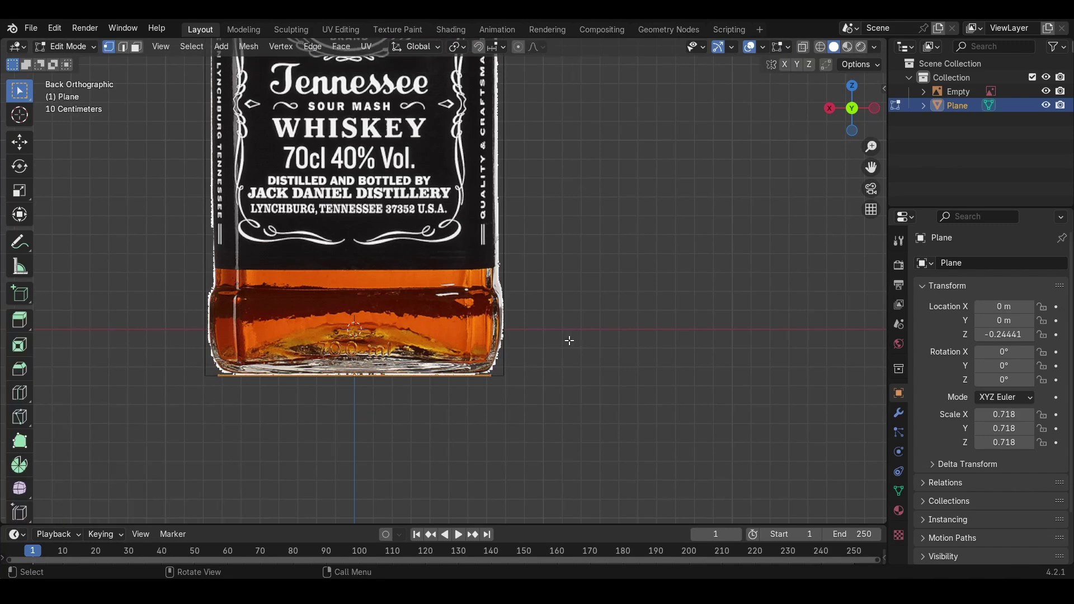
middle_click_drag(518, 266, 535, 339, "shift")
left_click(83, 52)
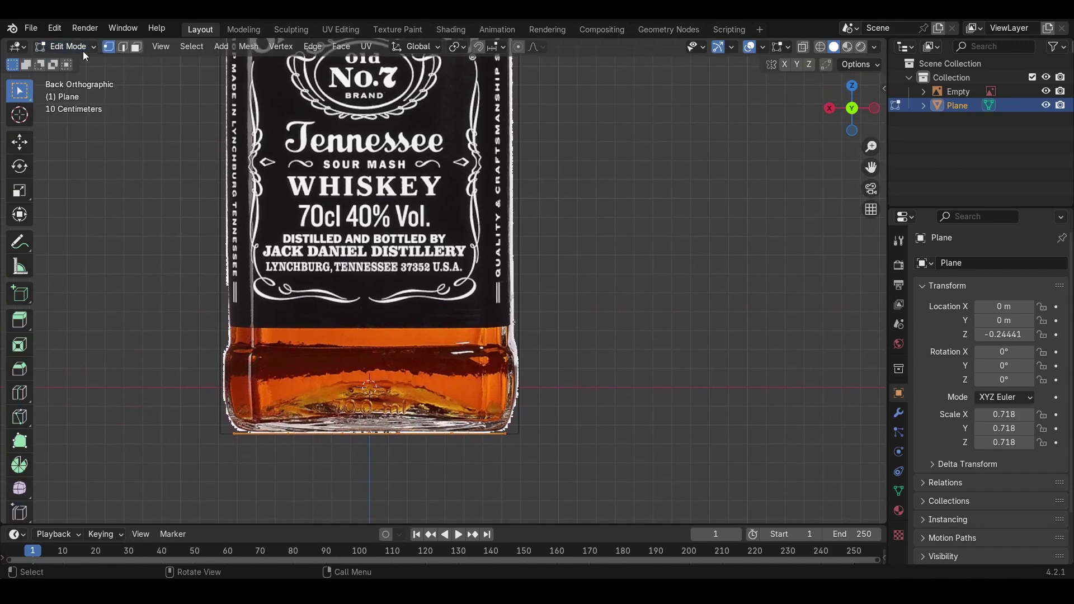
scroll(518, 436, "down", 5)
middle_click_drag(511, 335, 511, 384, "shift")
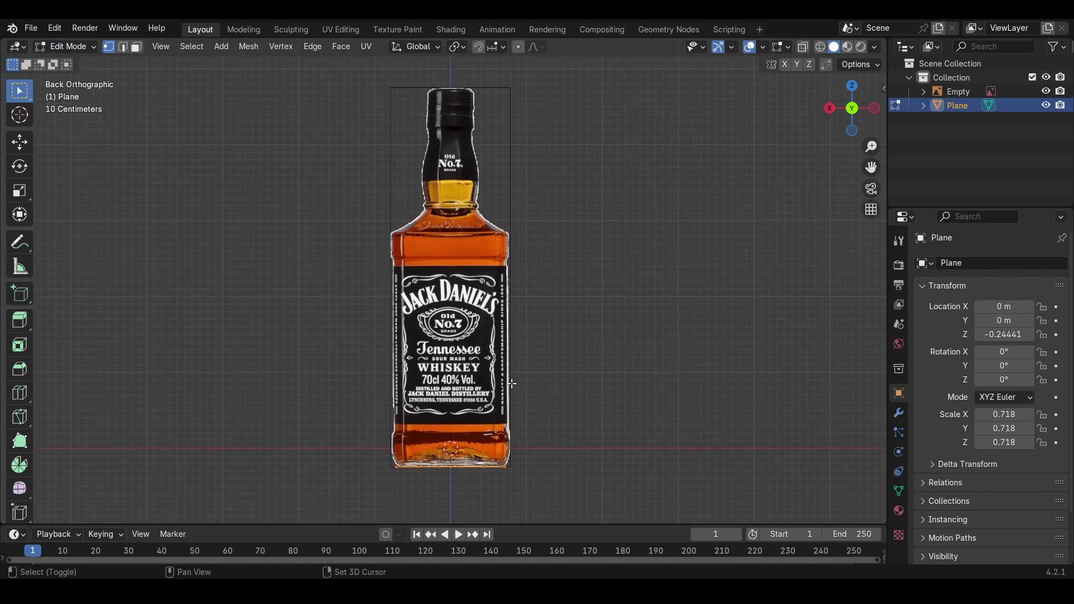
key("e")
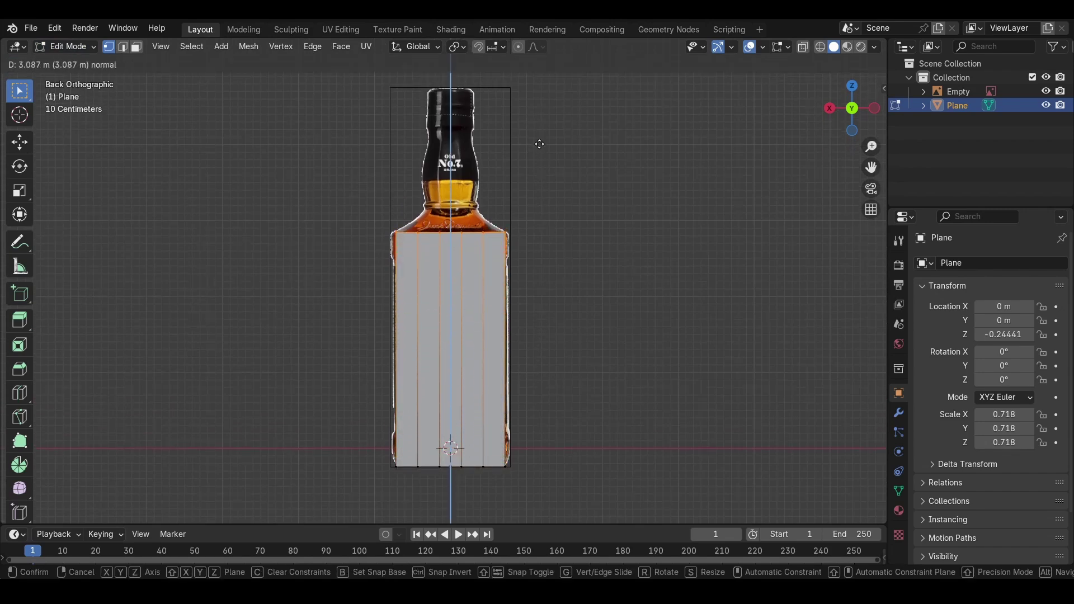
key("z")
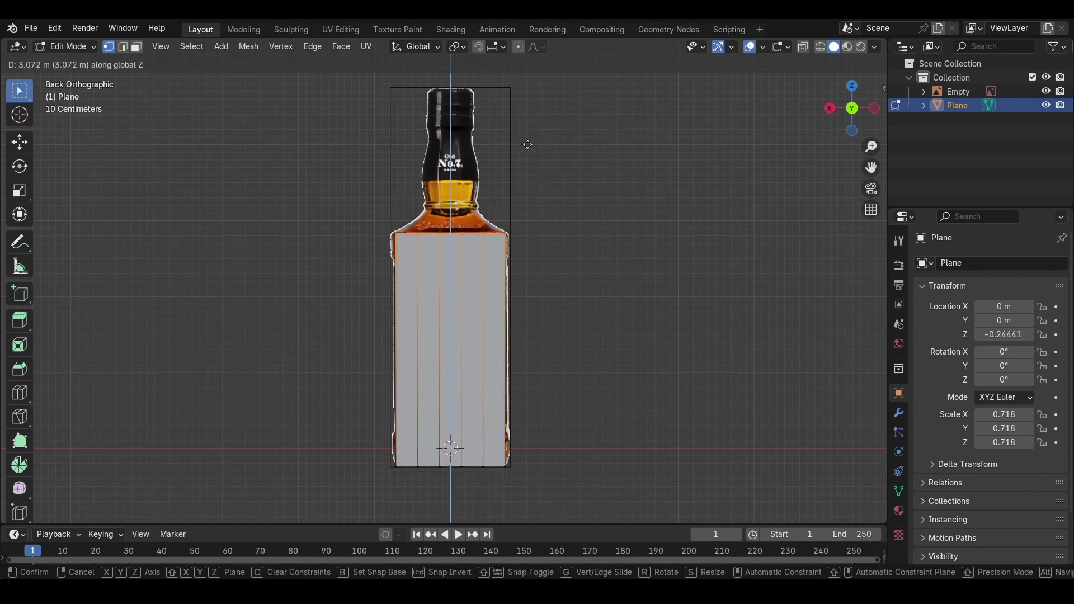
left_click(527, 145)
Step: Select the entire extruded block and scale it uniformly by about 1.101
scroll(495, 400, "up", 2)
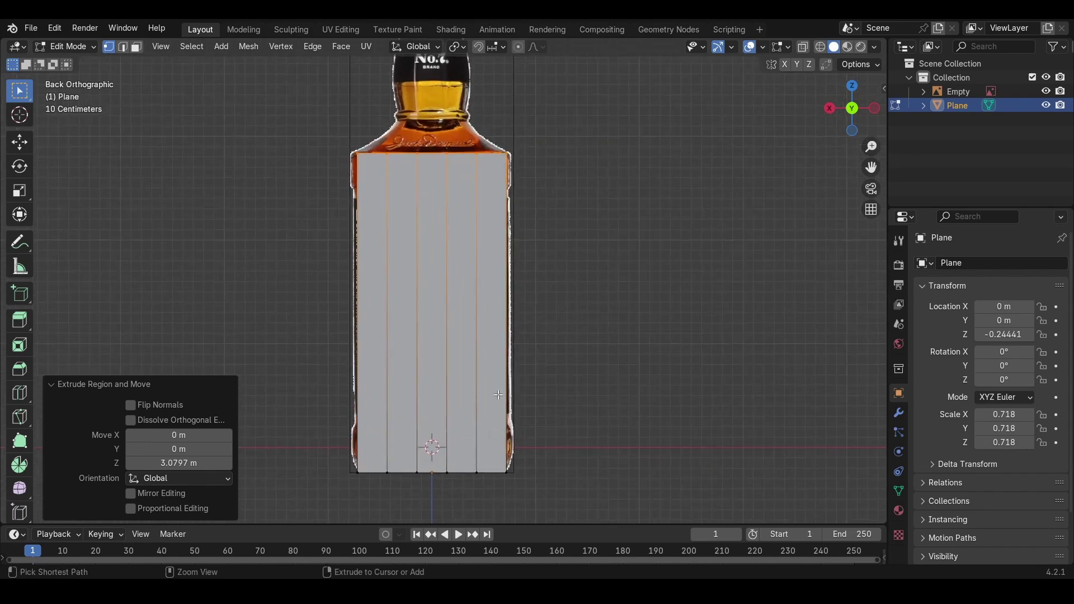
middle_click_drag(525, 274, 537, 364)
key("a")
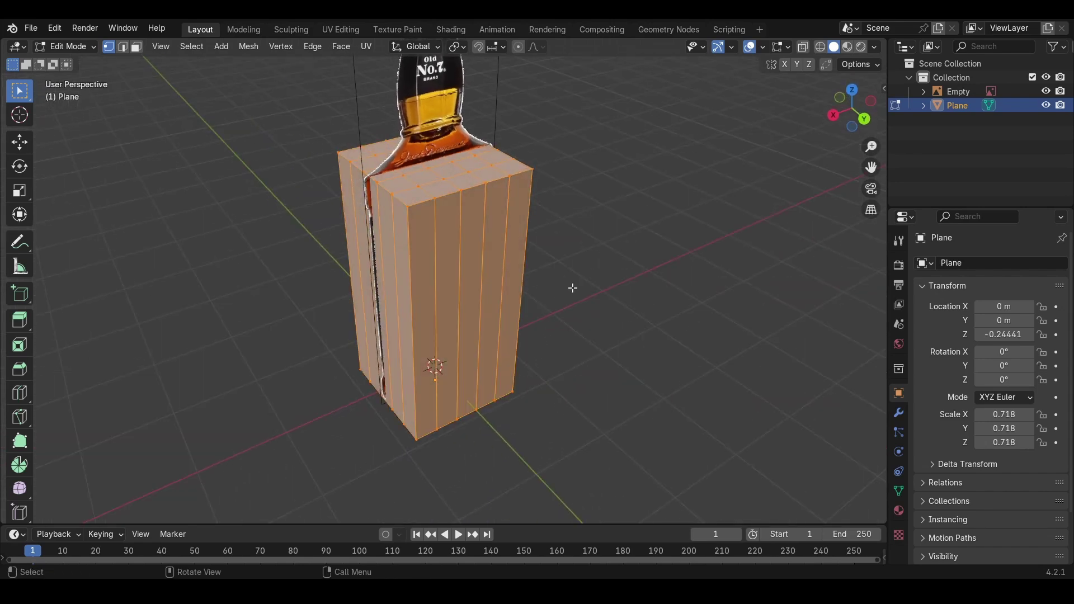
key("s")
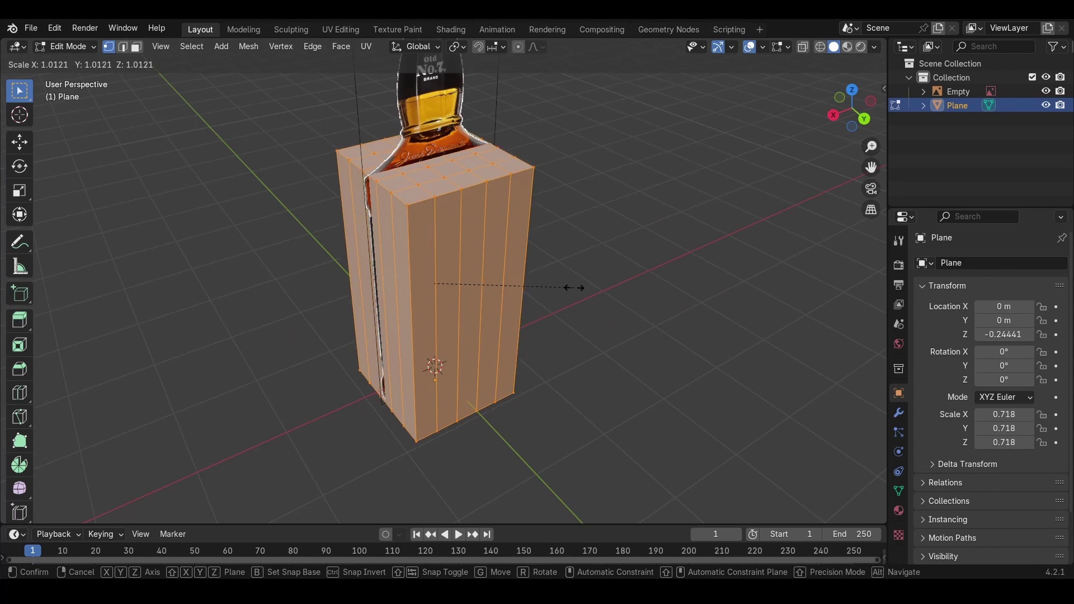
left_click(586, 288)
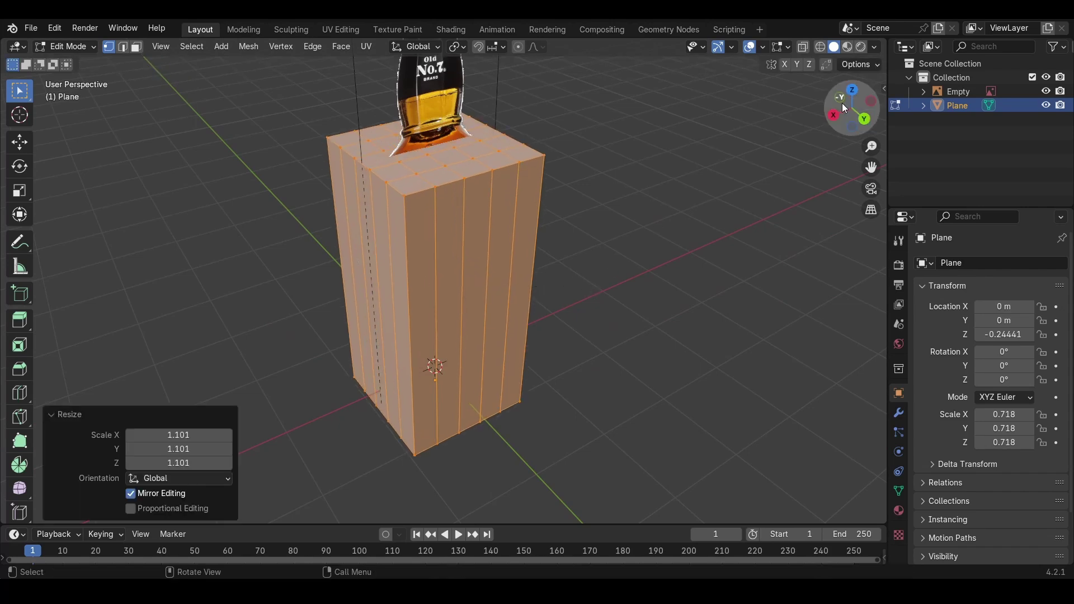
Step: With X-ray on in the back view, move the block's bottom vertices up about 0.158 m along Z to the bottle's base
left_click(865, 119)
left_click(805, 48)
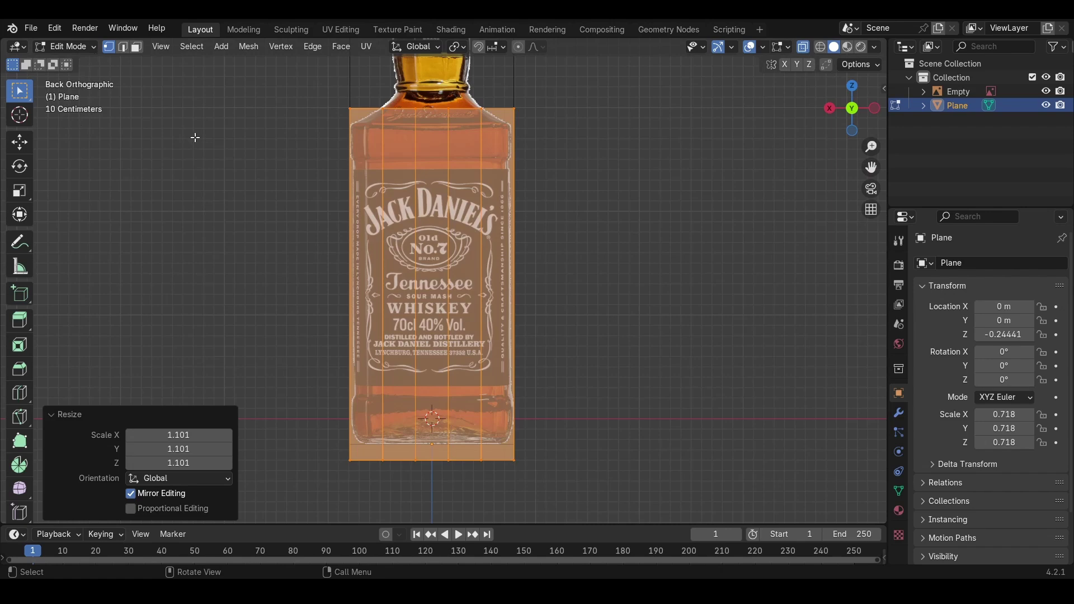
left_click_drag(287, 434, 565, 472)
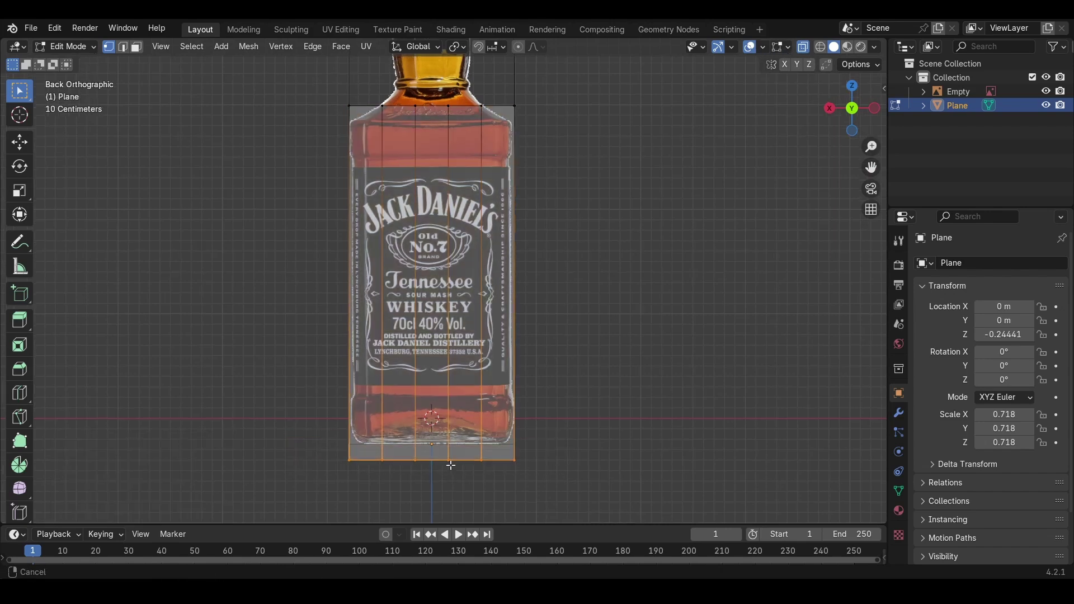
scroll(456, 470, "up", 3)
key("g")
key("z")
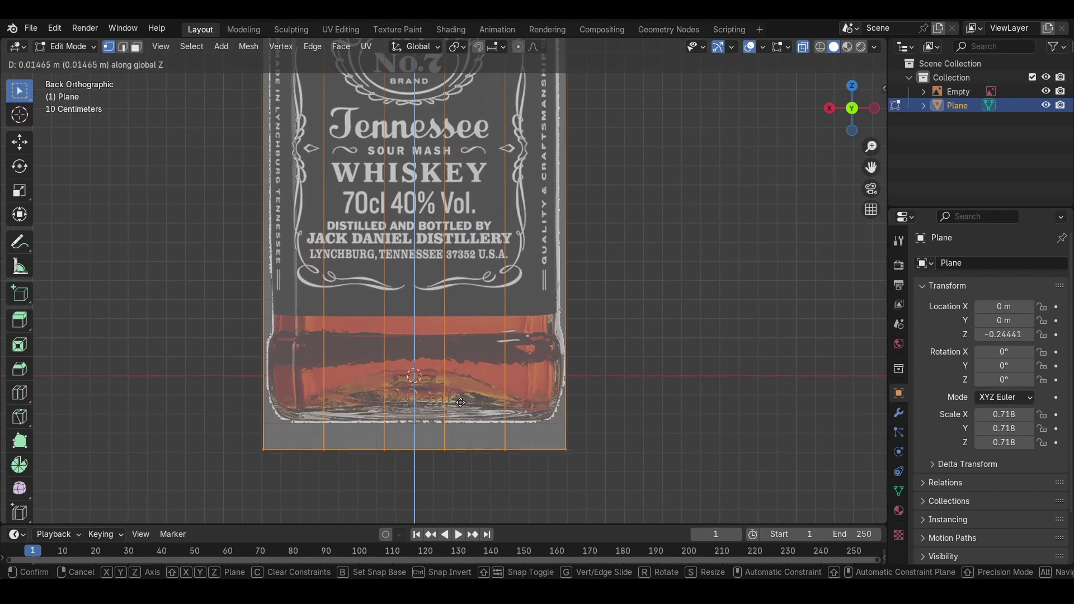
left_click(459, 378)
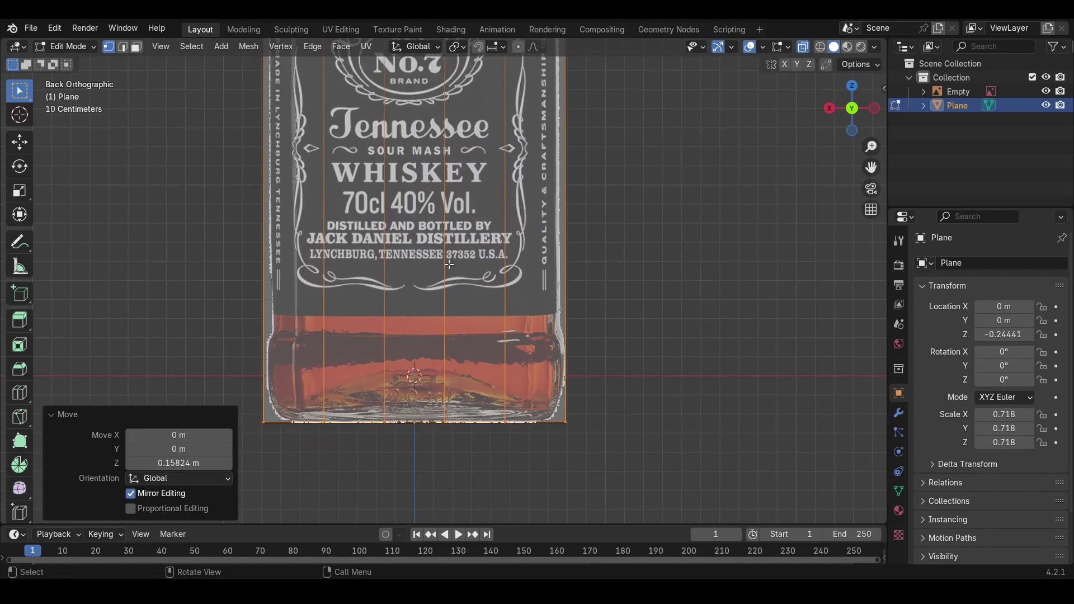
Step: Move the block's top vertices down about 0.141 m along Z to the bottle's shoulder edge
scroll(441, 216, "up", 6, "shift")
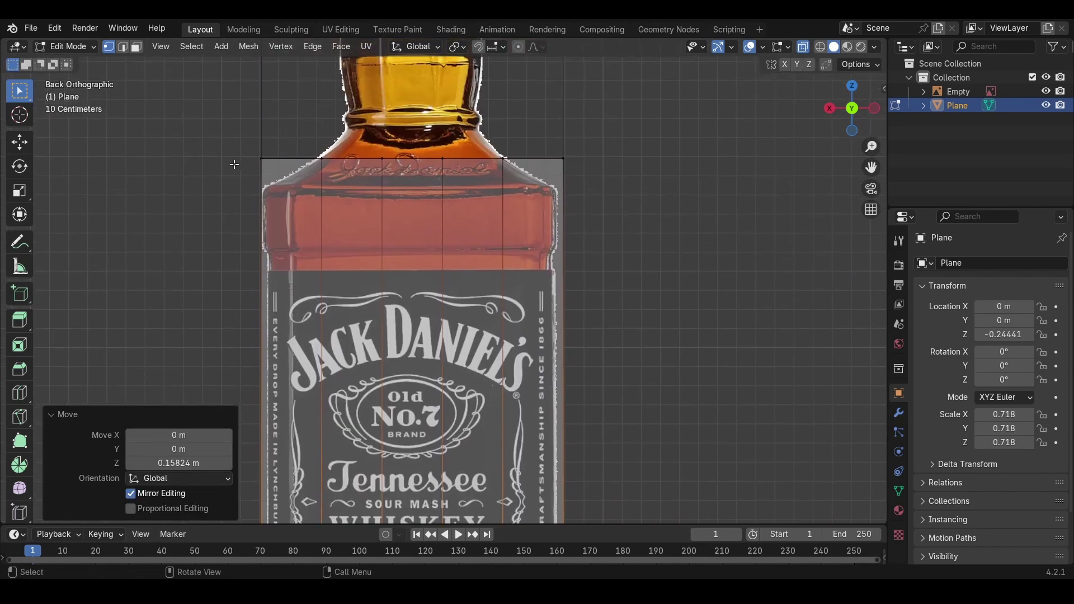
left_click_drag(238, 135, 622, 193)
key("g")
key("z")
left_click(622, 216)
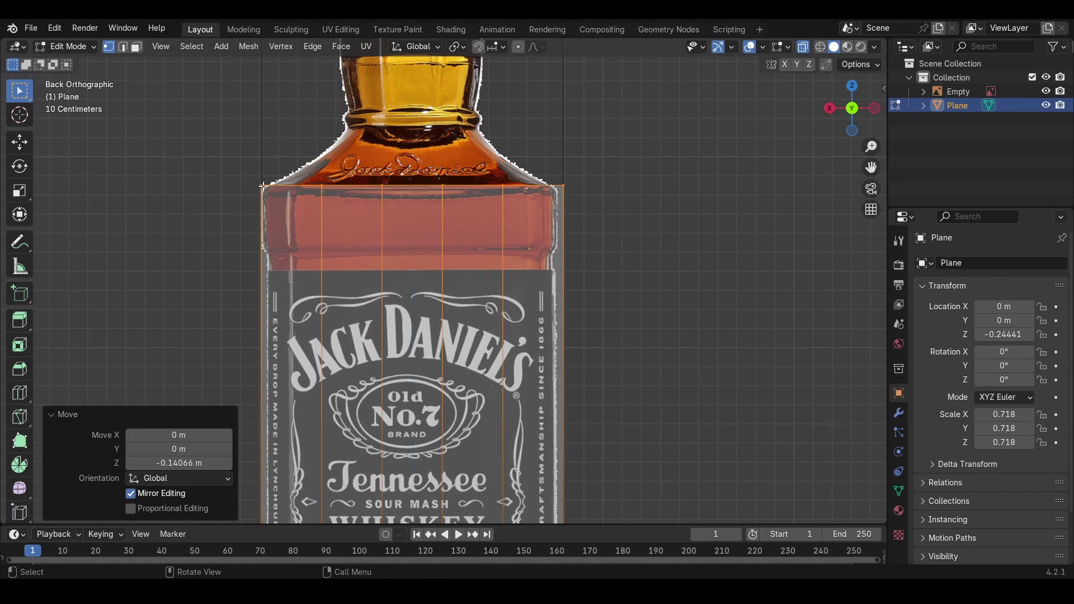
Step: Add two closely spaced horizontal loop cuts at the groove above the bottle's base, with slide factors of about 0.720 and 0.971
middle_click_drag(542, 382, 558, 44, "shift")
scroll(440, 404, "down", 1)
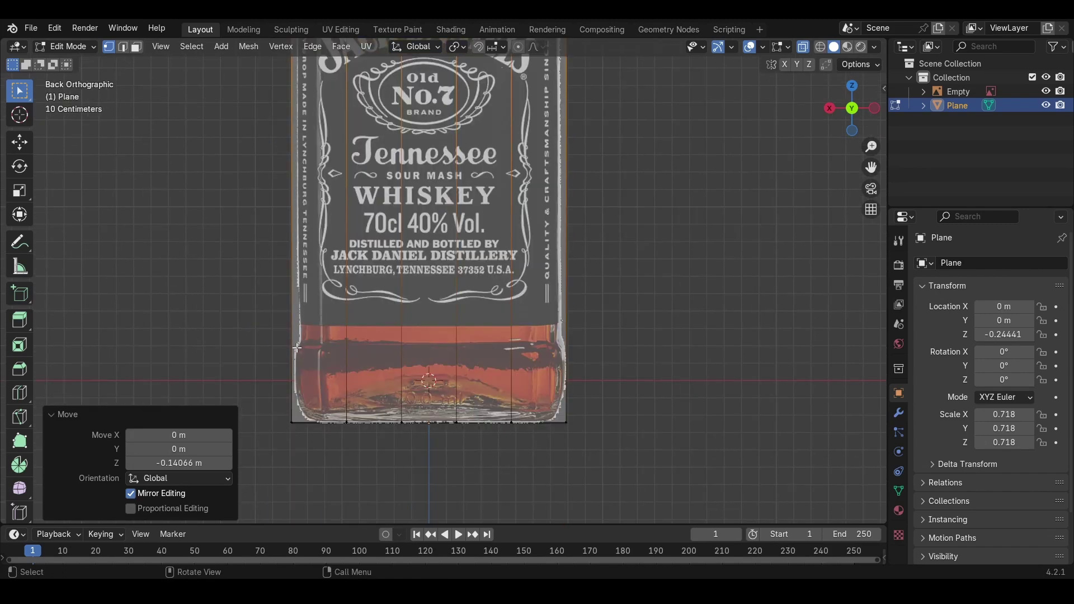
middle_click_drag(289, 269, 292, 358)
key("KP_1")
middle_click_drag(313, 268, 338, 425, "shift")
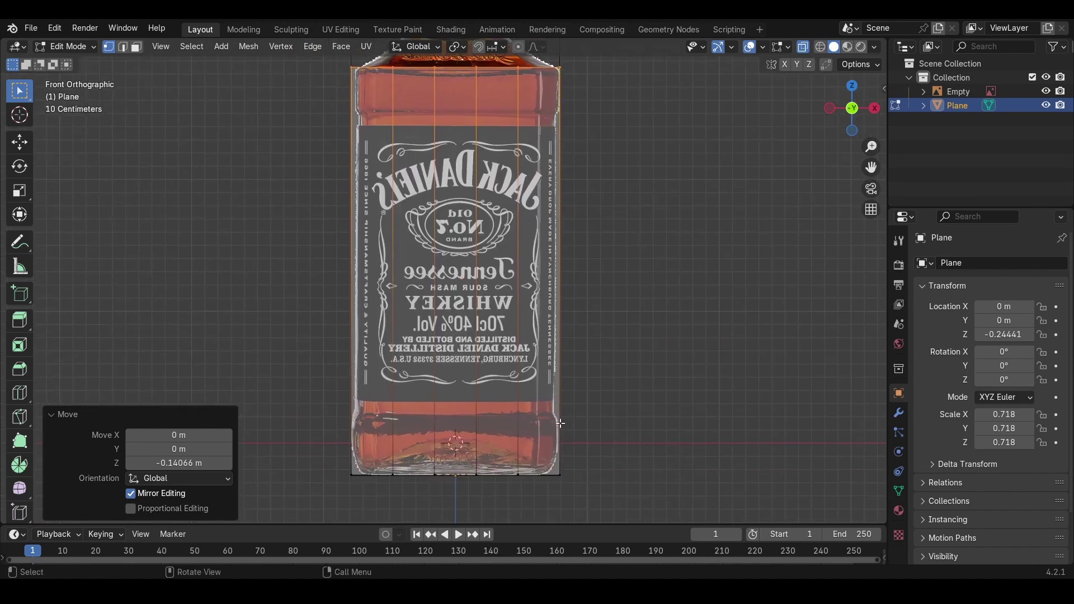
key("ctrl+r")
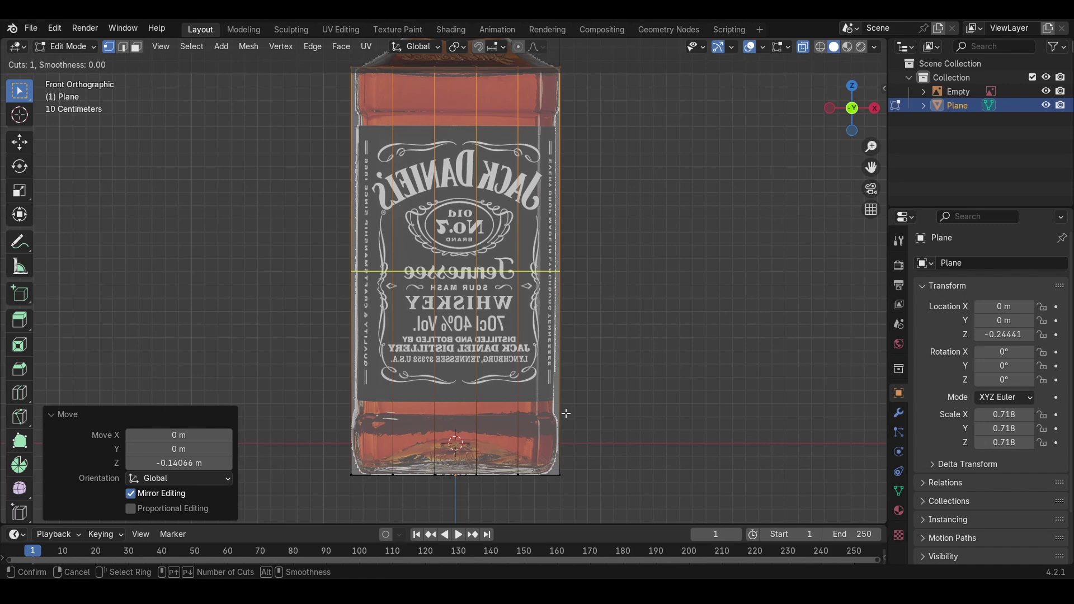
left_click(566, 413)
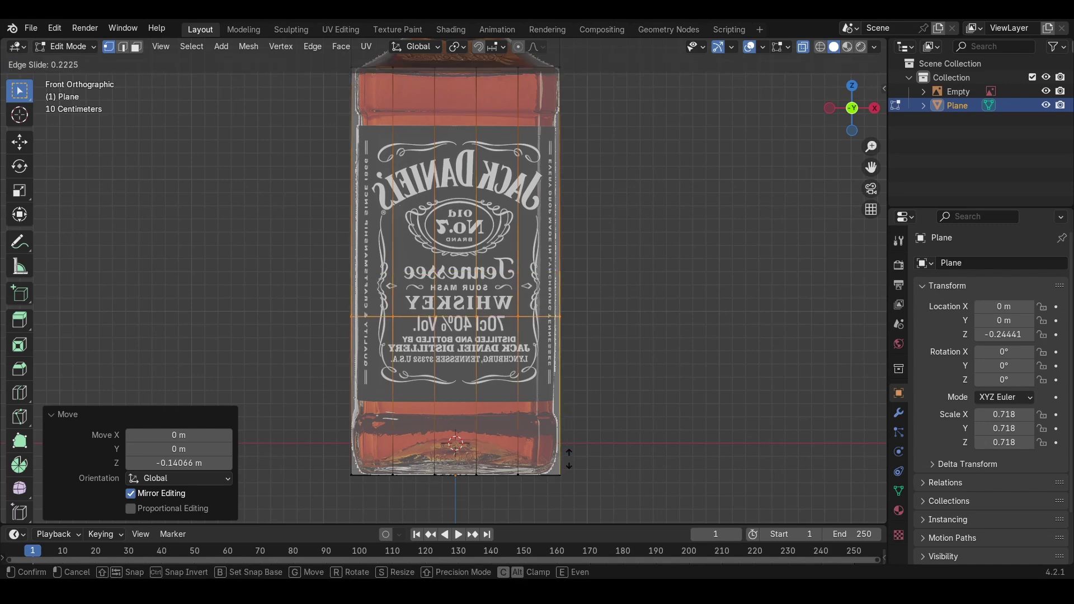
left_click(583, 75)
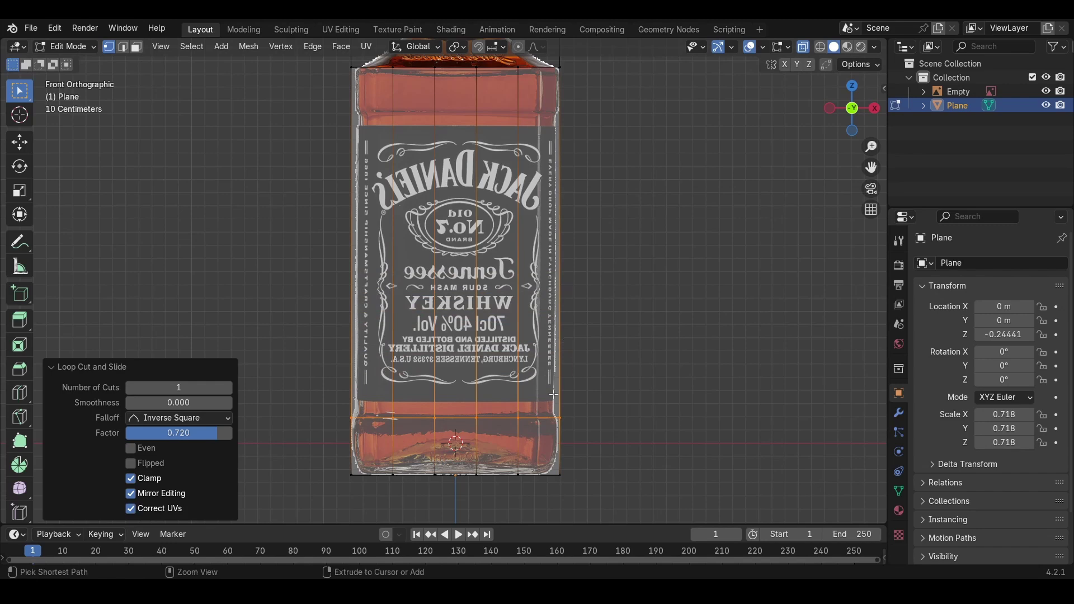
key("g")
key("g")
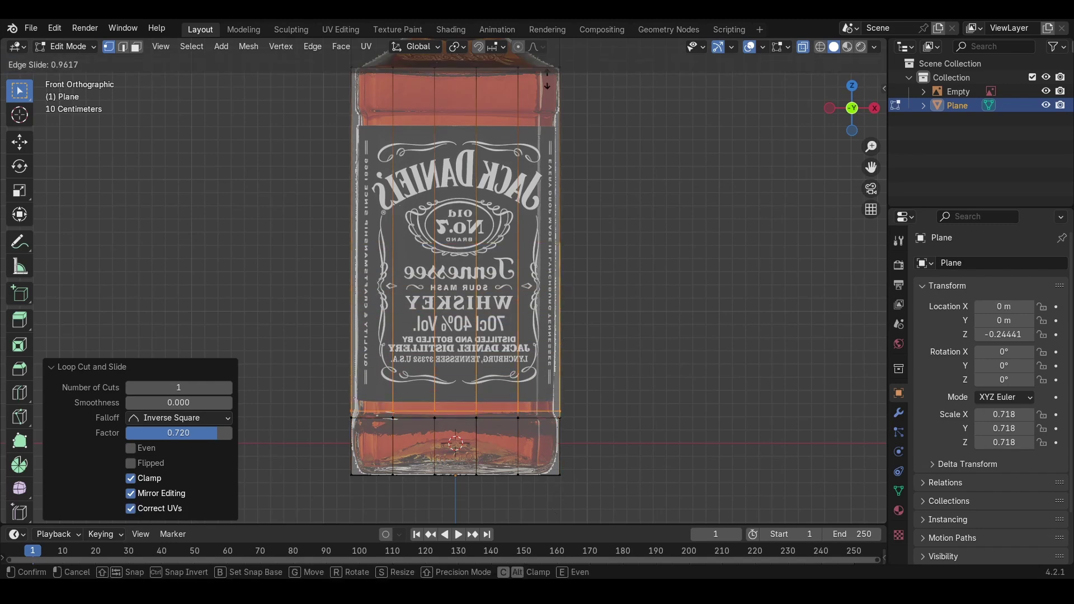
left_click(545, 81)
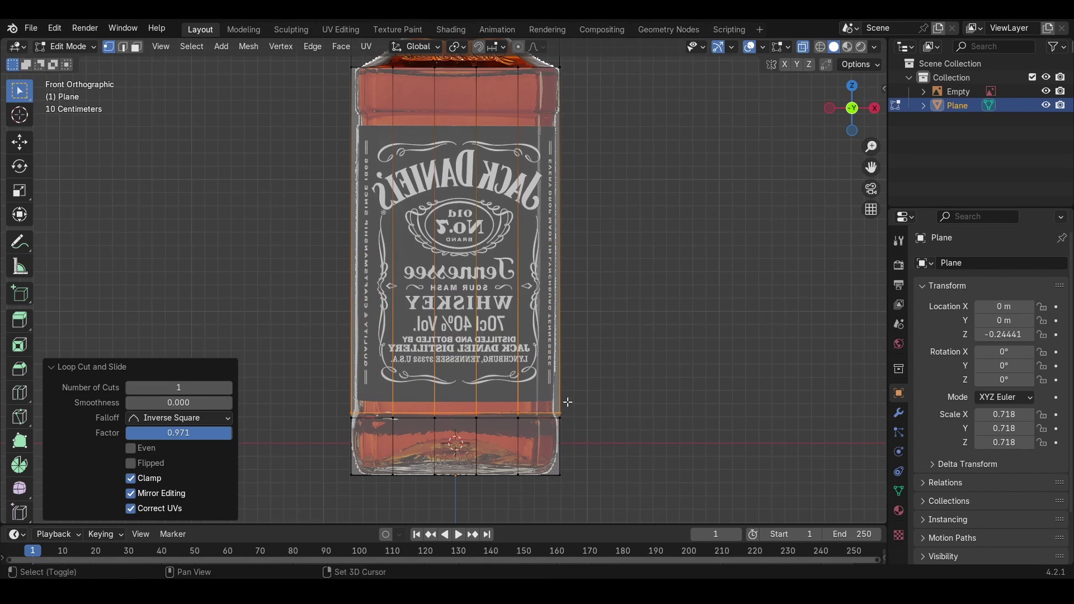
Step: Add two closely spaced horizontal loop cuts at the groove above the label, with slide factors of about -0.710 and 0.763
middle_click_drag(577, 412, 573, 348, "shift")
scroll(573, 347, "up", 2)
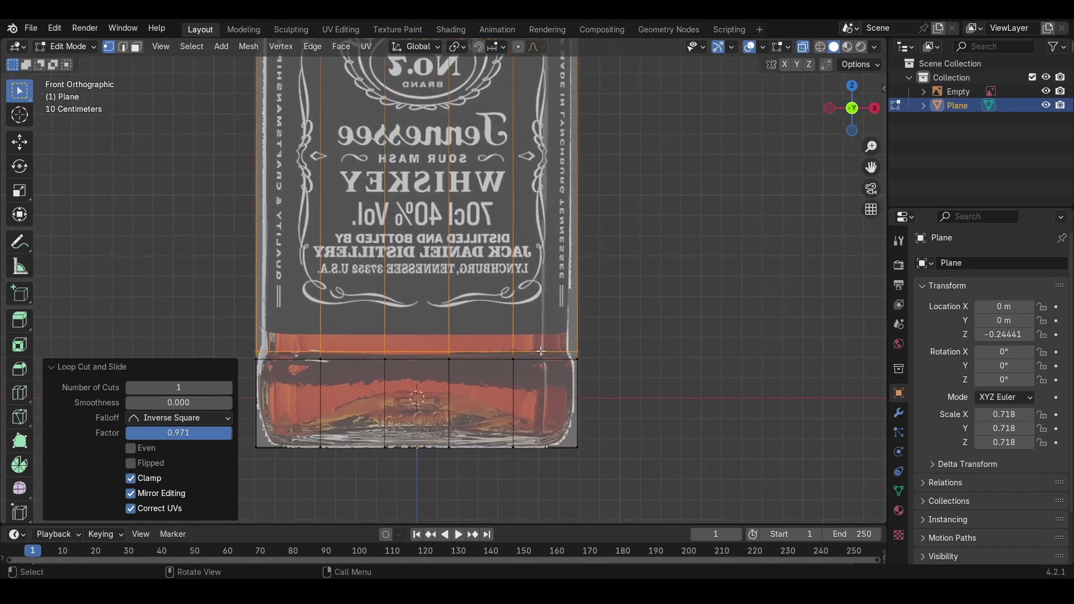
middle_click_drag(504, 207, 509, 439, "ctrl")
middle_click_drag(518, 118, 516, 194, "shift")
scroll(516, 195, "up", 8)
key("g")
key("g")
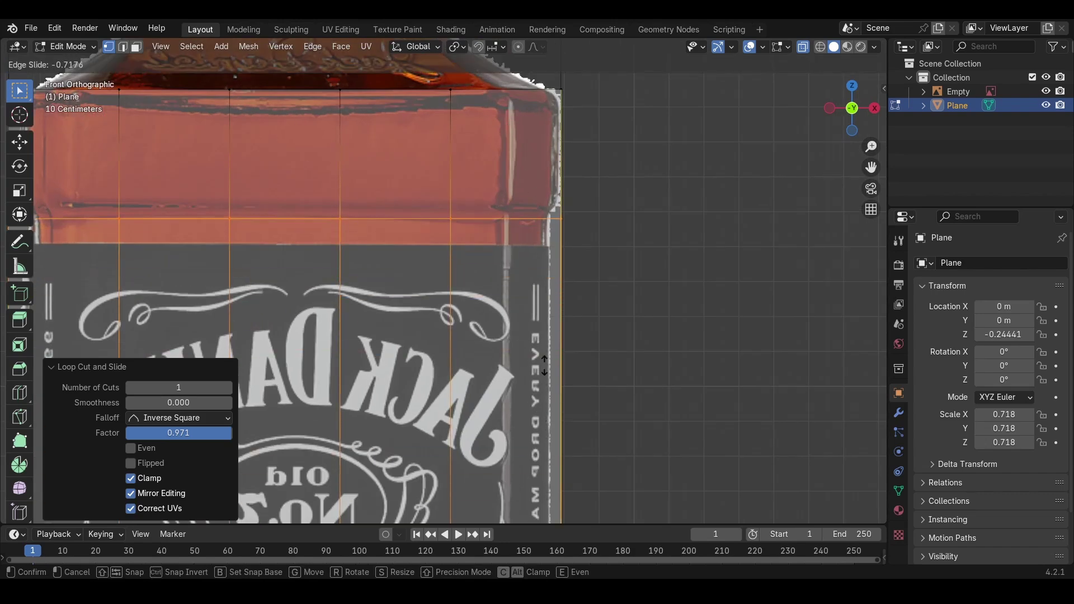
left_click(541, 206)
key("ctrl+r")
left_click(541, 206)
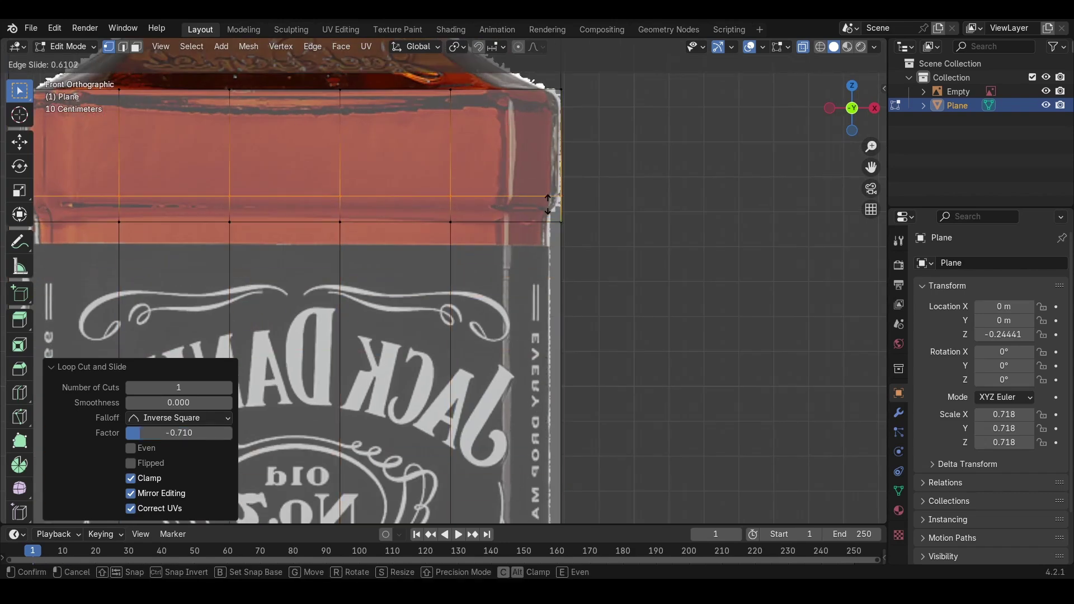
left_click(658, 257)
Step: In face select mode, select the faces of the tall label section and scale them slightly inward to match the recessed body
scroll(658, 257, "down", 6)
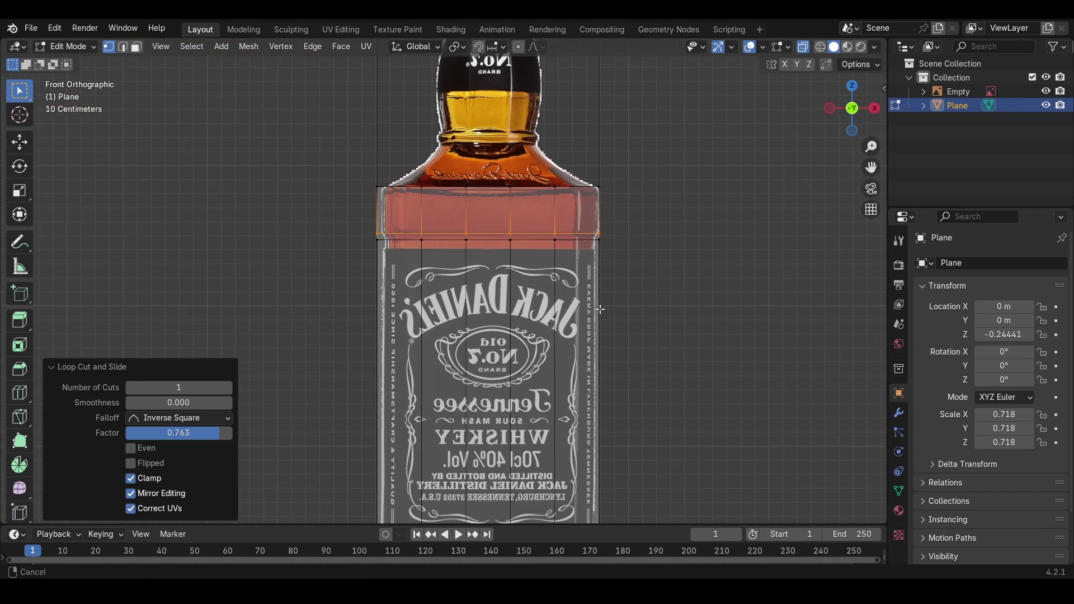
scroll(570, 331, "up", 1)
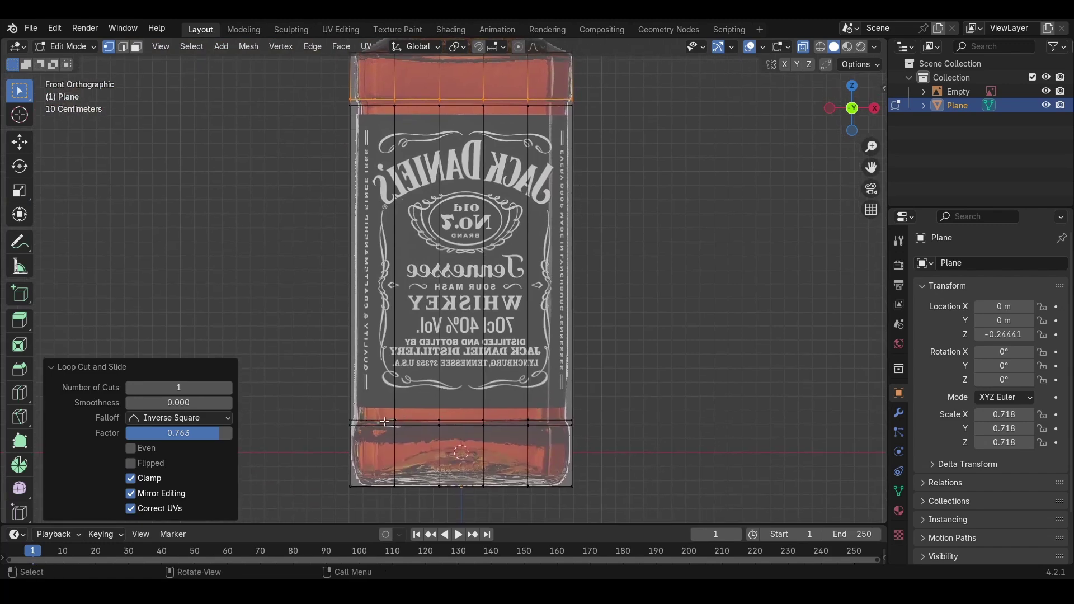
scroll(554, 418, "up", 8)
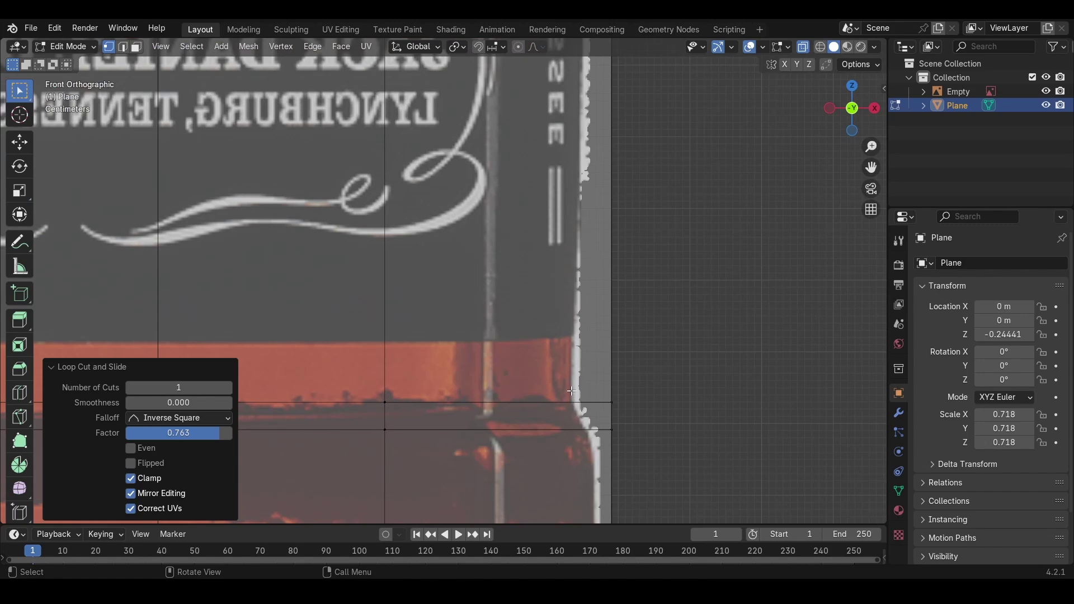
scroll(578, 408, "down", 8)
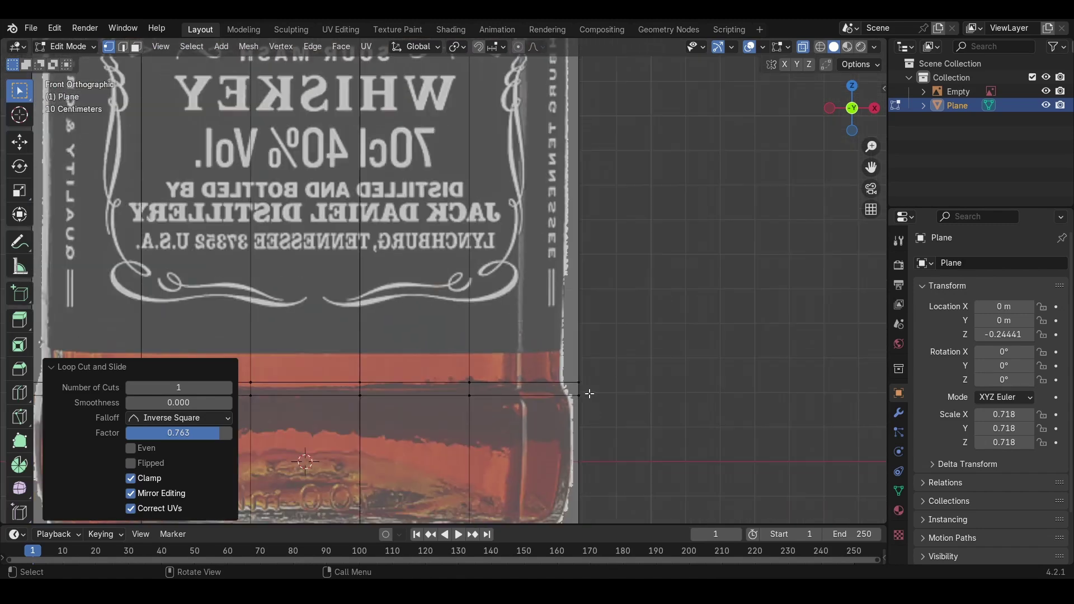
key("3")
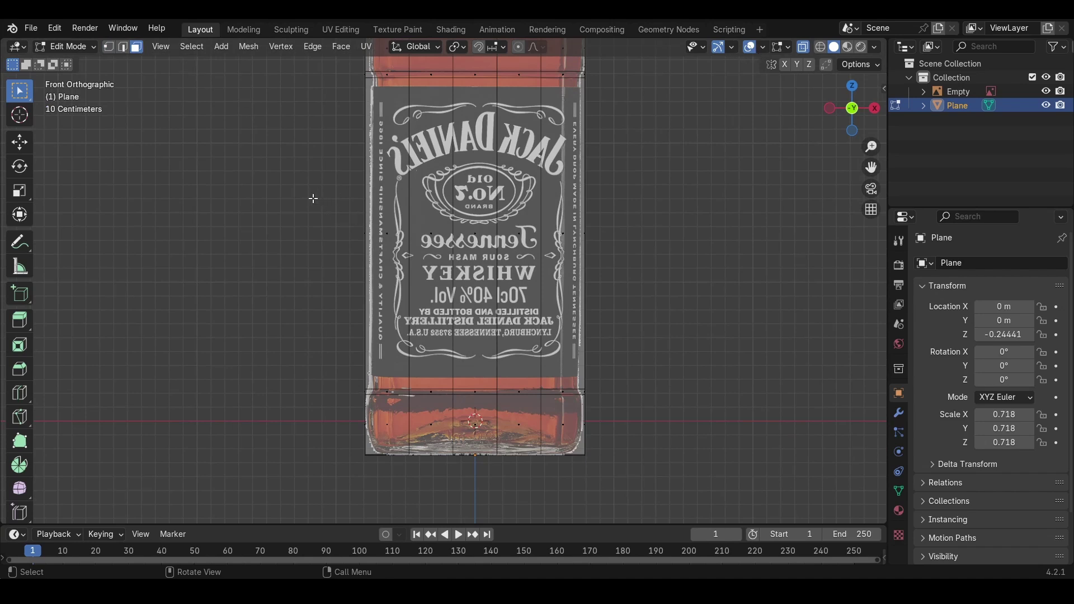
left_click_drag(313, 198, 615, 263)
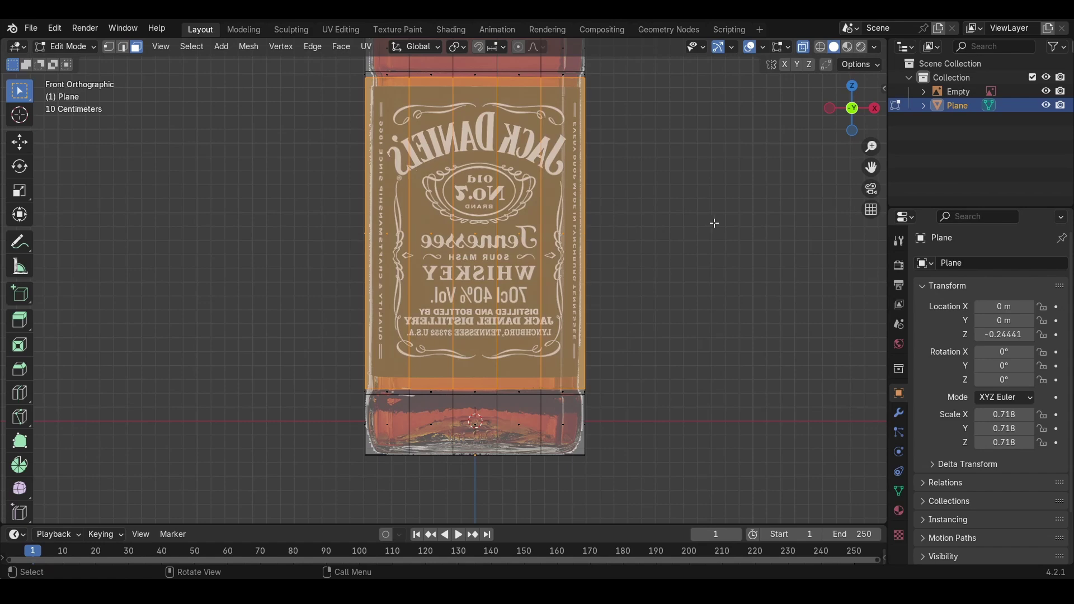
key("s")
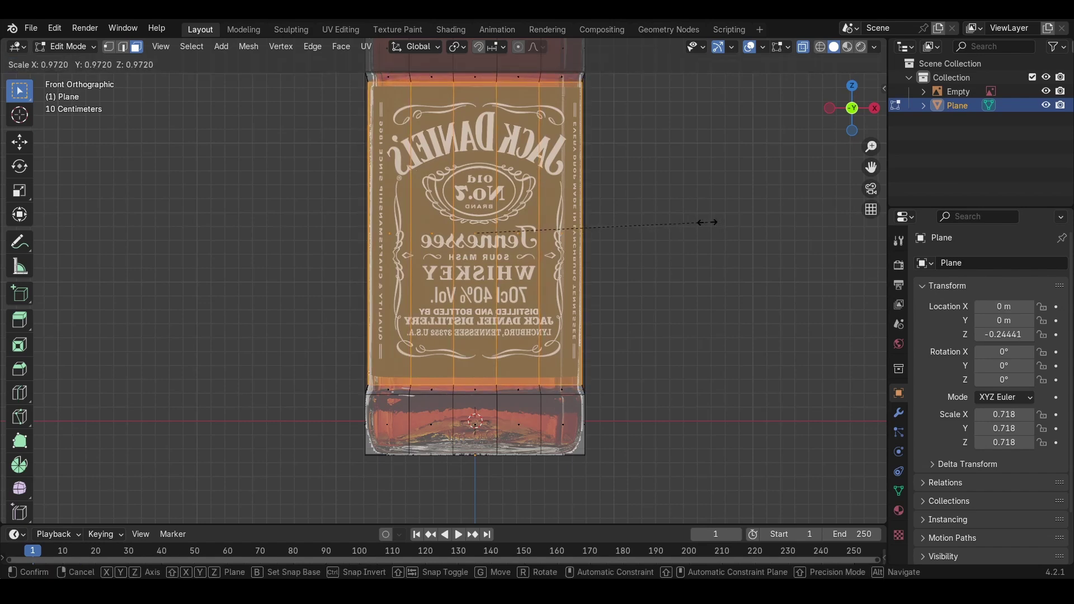
left_click(693, 220)
Step: Extrude the body's top vertices about 0.31 m up along Z to the neck's base and scale them to about 0.431
scroll(559, 403, "up", 5)
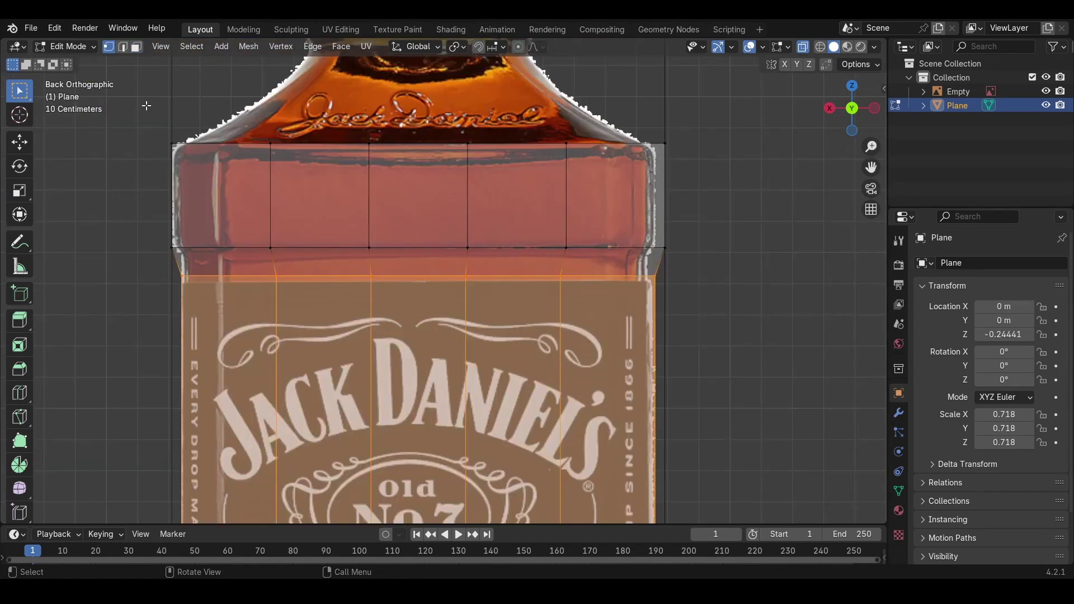
left_click_drag(128, 106, 703, 173)
middle_click_drag(586, 170, 582, 277, "shift")
key("e")
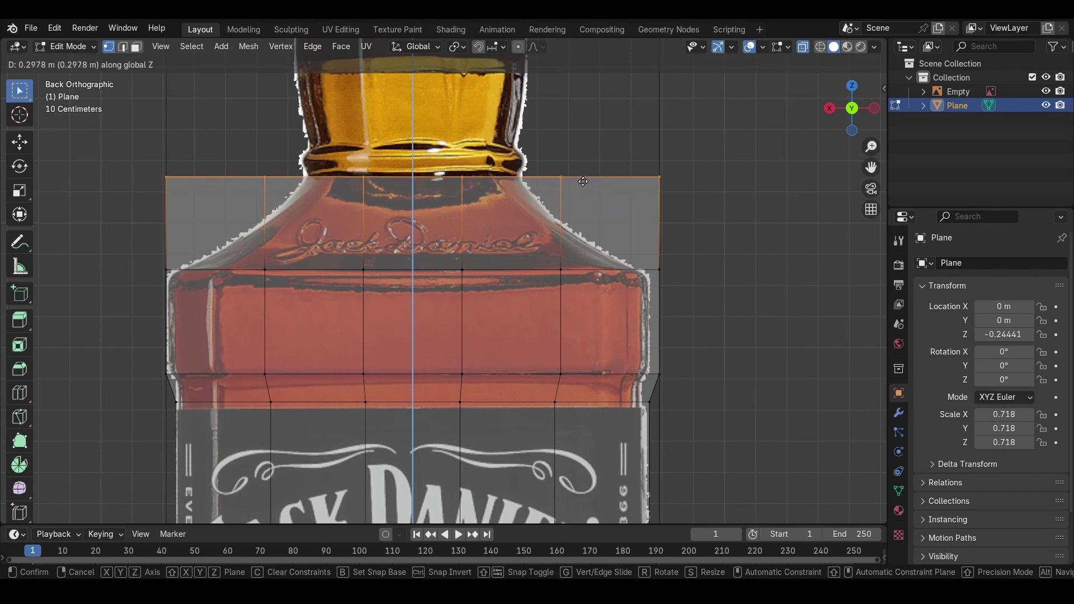
left_click(613, 183)
key("s")
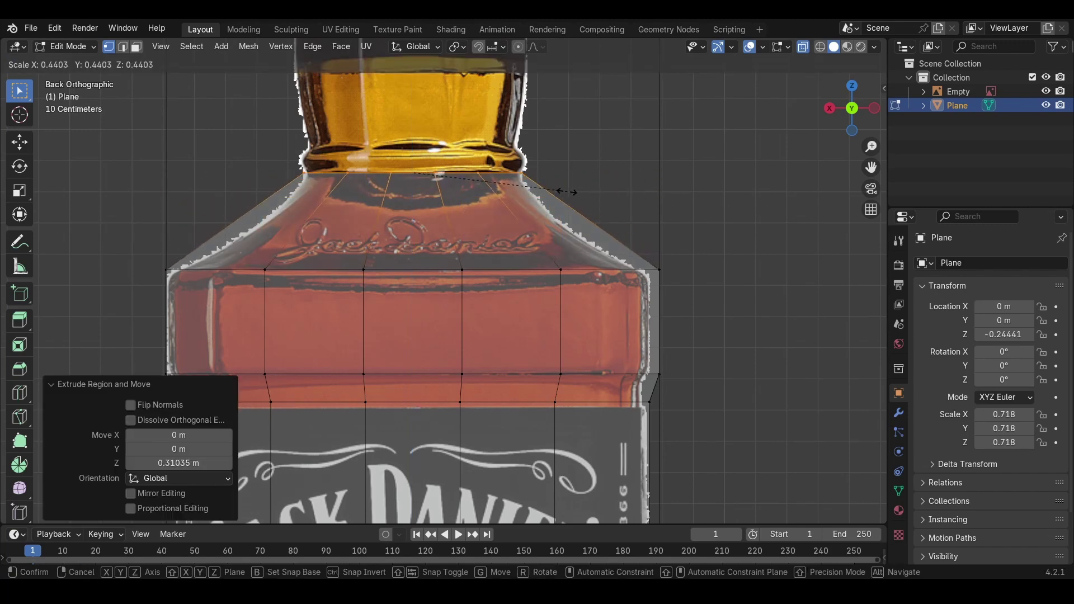
left_click(564, 191)
Step: Add one centered horizontal loop cut around the sloped shoulder
key("ctrl+r")
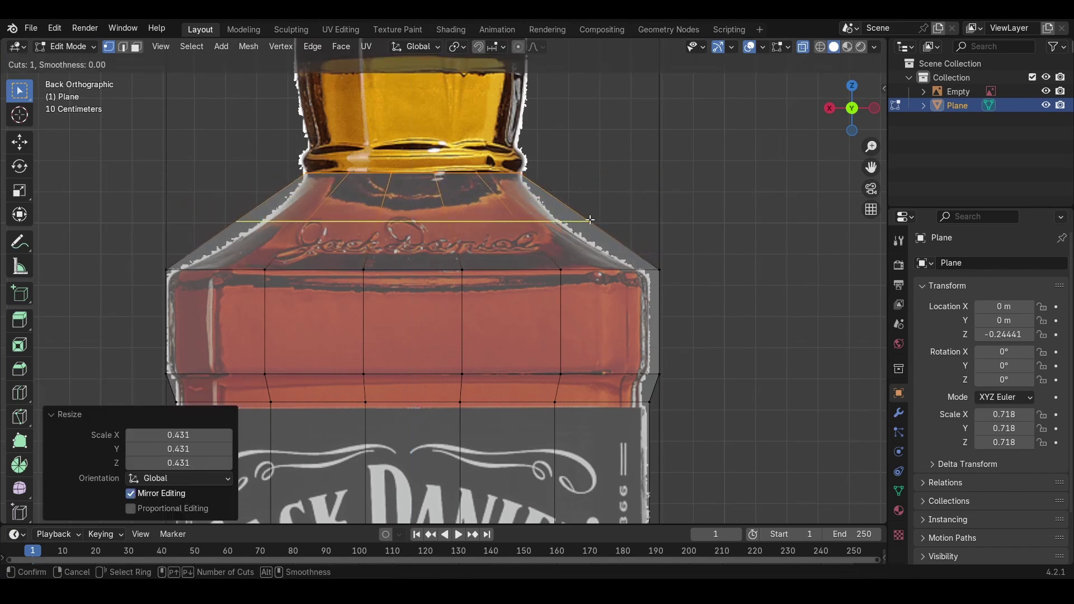
left_click(590, 220)
right_click(590, 219)
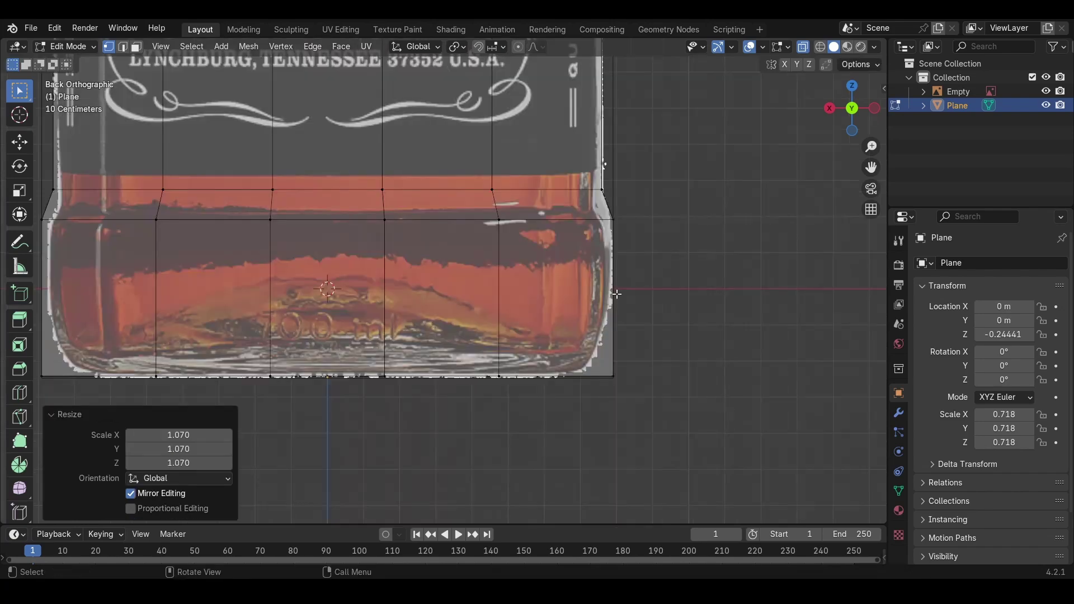
Step: Add a loop cut around the base section with slide factor 0.050 and scale the bottommost vertices to about 0.898
key("ctrl+r")
left_click(616, 296)
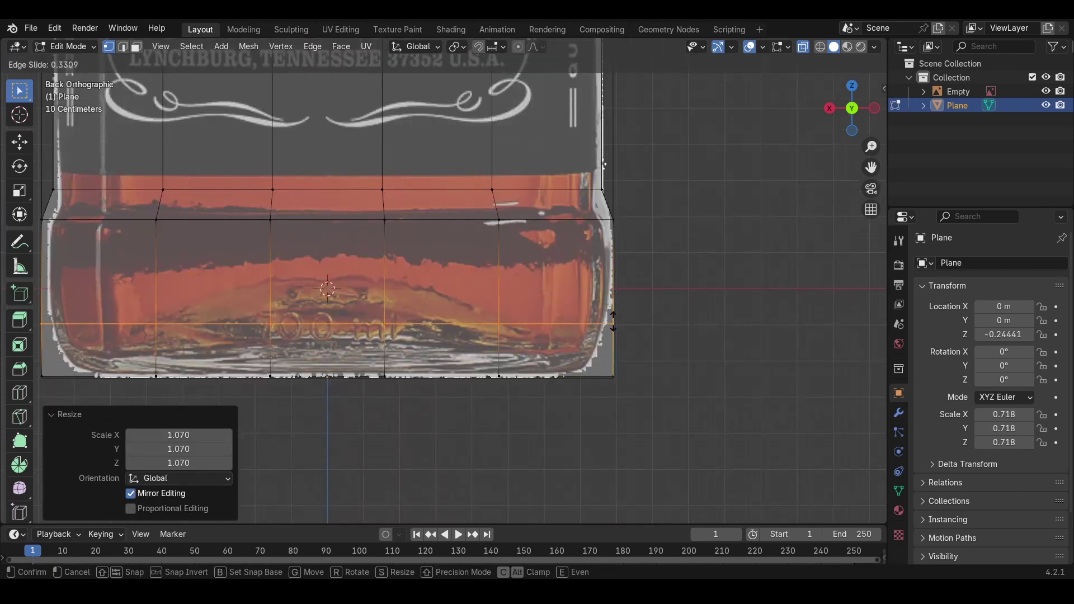
left_click(614, 299)
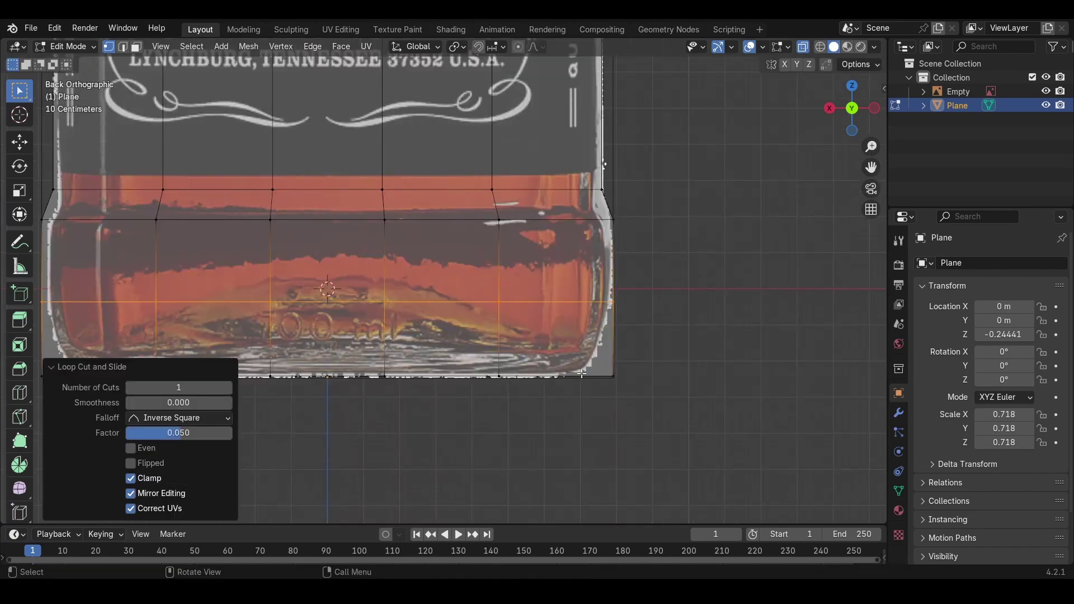
middle_click_drag(399, 361, 472, 367)
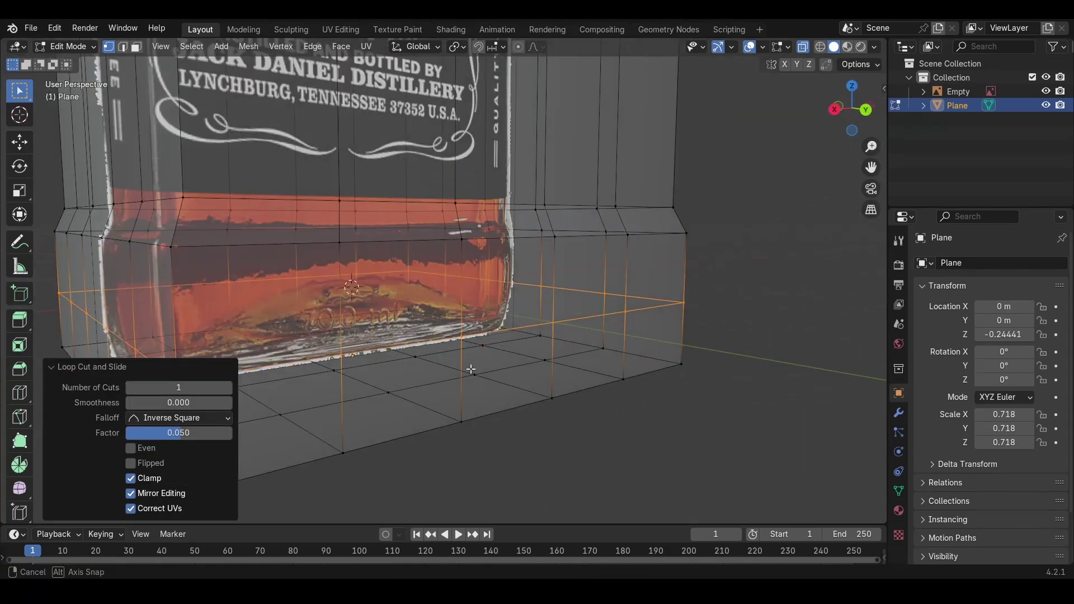
left_click(865, 113)
key("b")
left_click_drag(310, 300, 716, 364)
key("s")
left_click(731, 349)
Step: In Object Mode, move the bottle reference image about -1.864 m along Y, out of the mesh
middle_click_drag(594, 120, 575, 240, "shift")
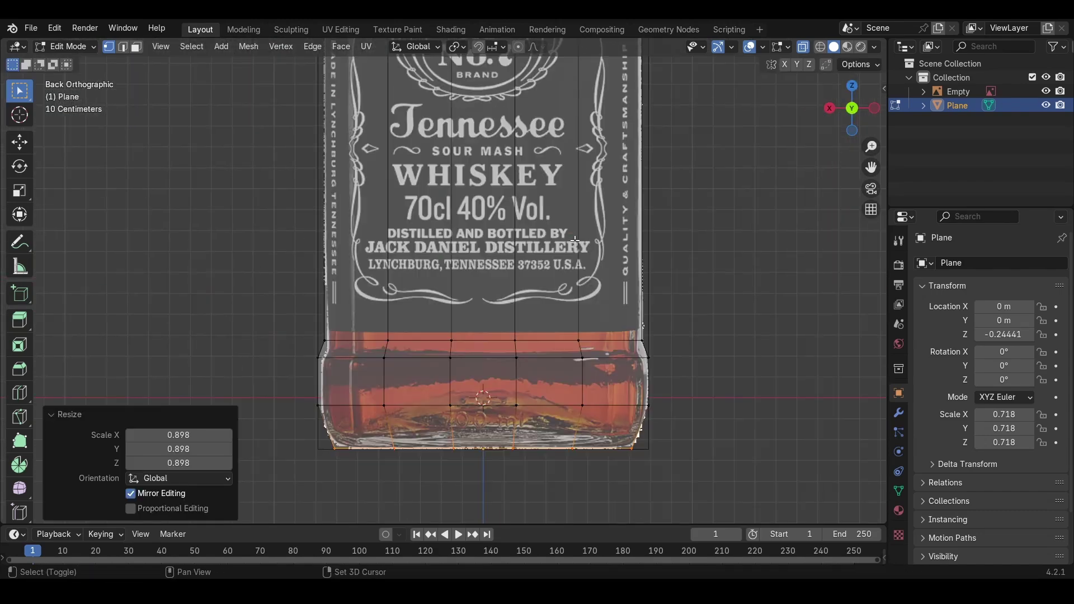
middle_click_drag(457, 287, 430, 513, "shift")
middle_click_drag(495, 287, 532, 334)
scroll(532, 334, "down", 5)
scroll(532, 334, "down", 4)
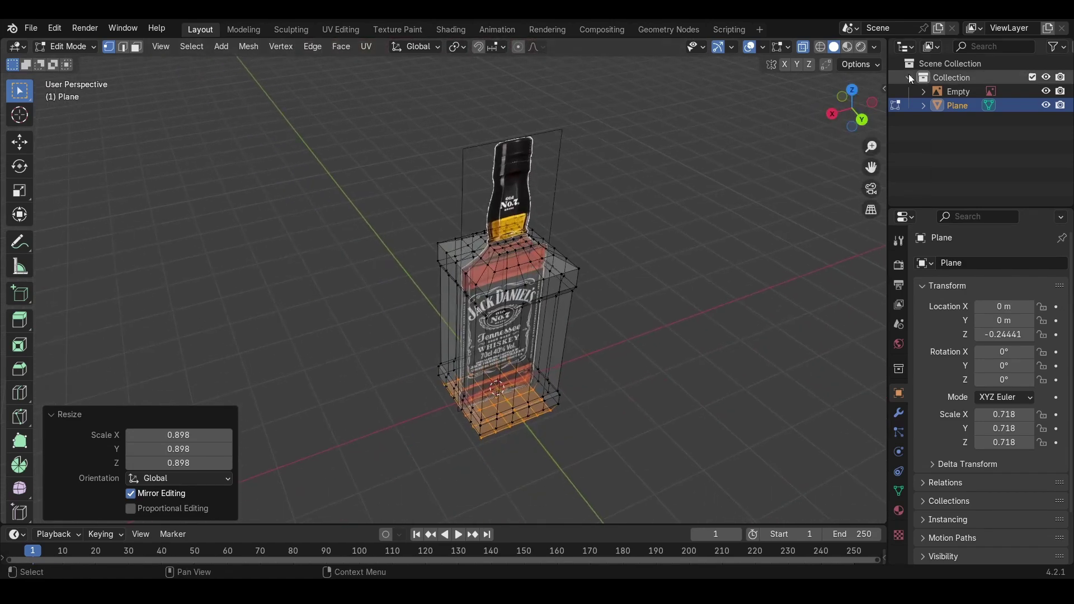
left_click(1026, 93)
key("g")
key("y")
left_click(442, 209)
scroll(444, 213, "up", 5)
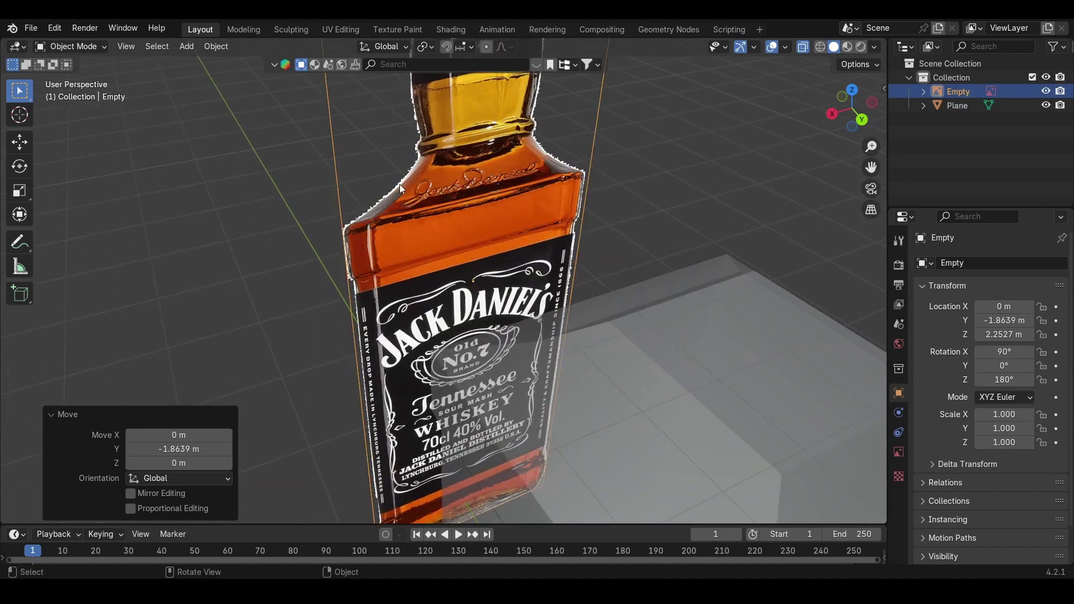
Step: Return to Edit Mode on the bottle mesh and turn off X-ray
middle_click_drag(510, 318, 474, 227, "shift")
scroll(518, 260, "down", 3)
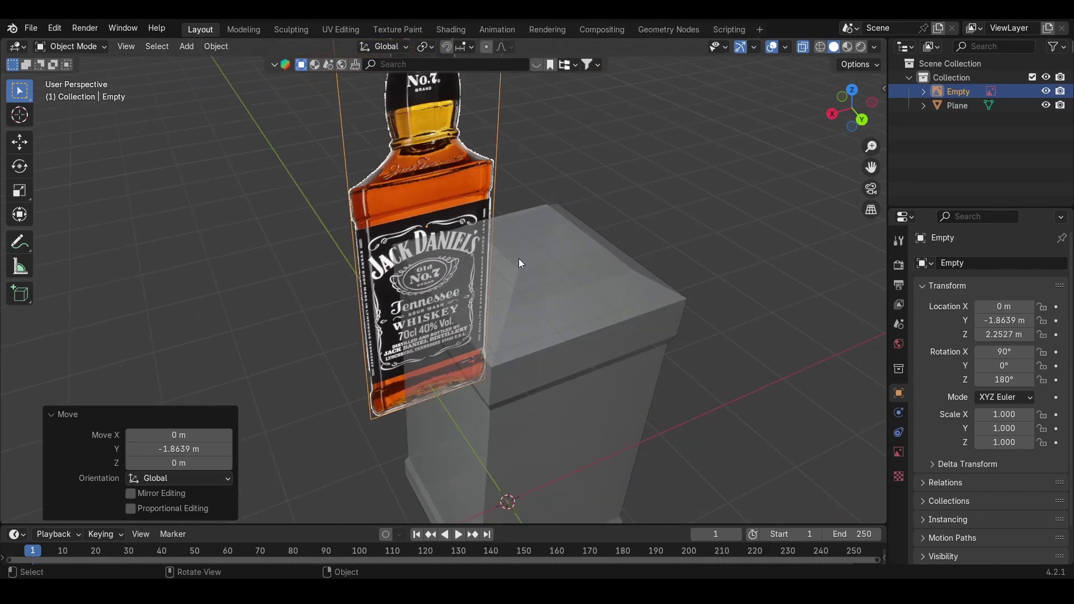
left_click(556, 289)
key("Tab")
middle_click_drag(576, 329, 532, 286, "shift")
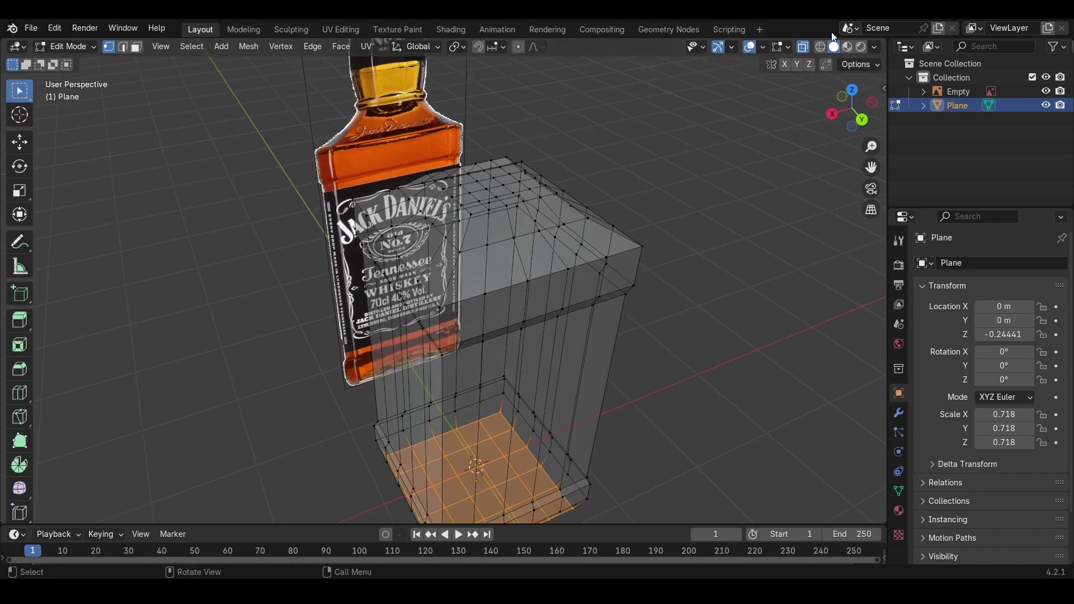
left_click(803, 45)
Step: Select the shortest path along one vertical corner of the bottle, from the shoulder's upper corner vertex down to the base
middle_click_drag(470, 243, 488, 239)
left_click(487, 210)
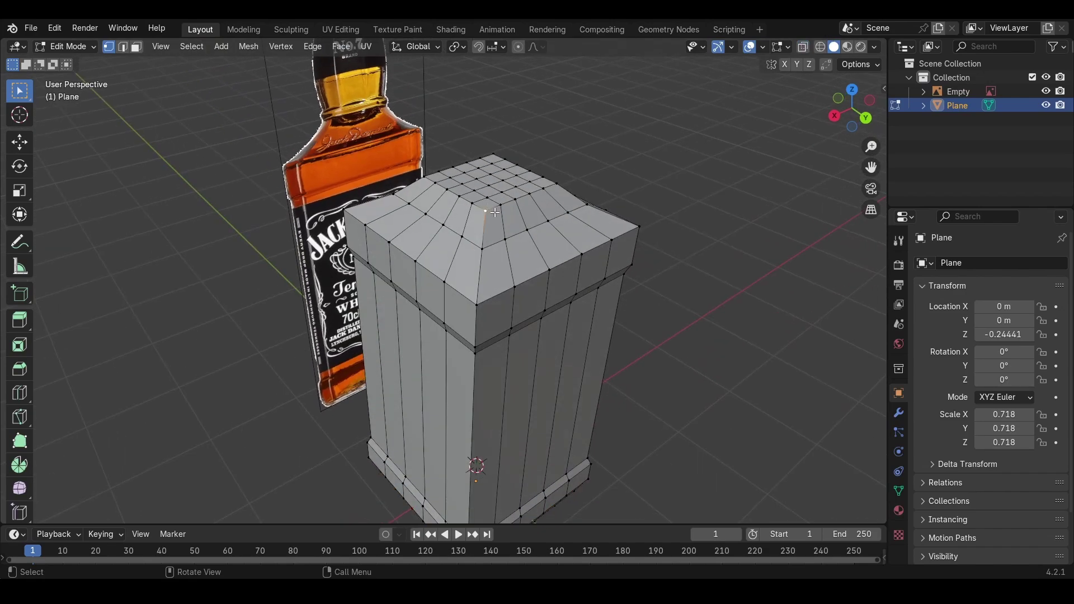
middle_click_drag(526, 413, 505, 189)
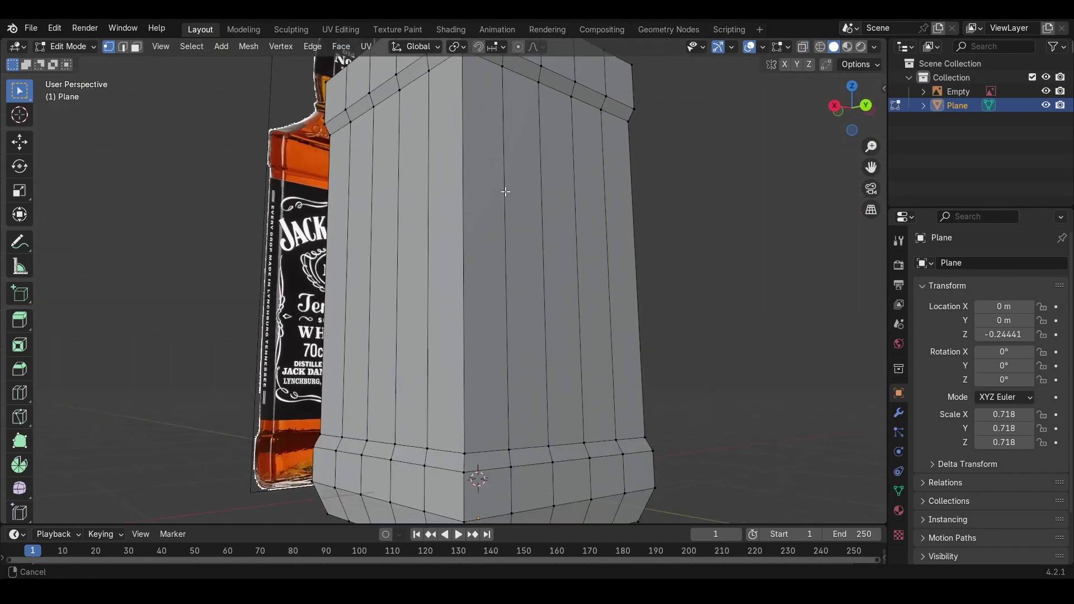
middle_click_drag(496, 428, 484, 357)
left_click(491, 349, "ctrl")
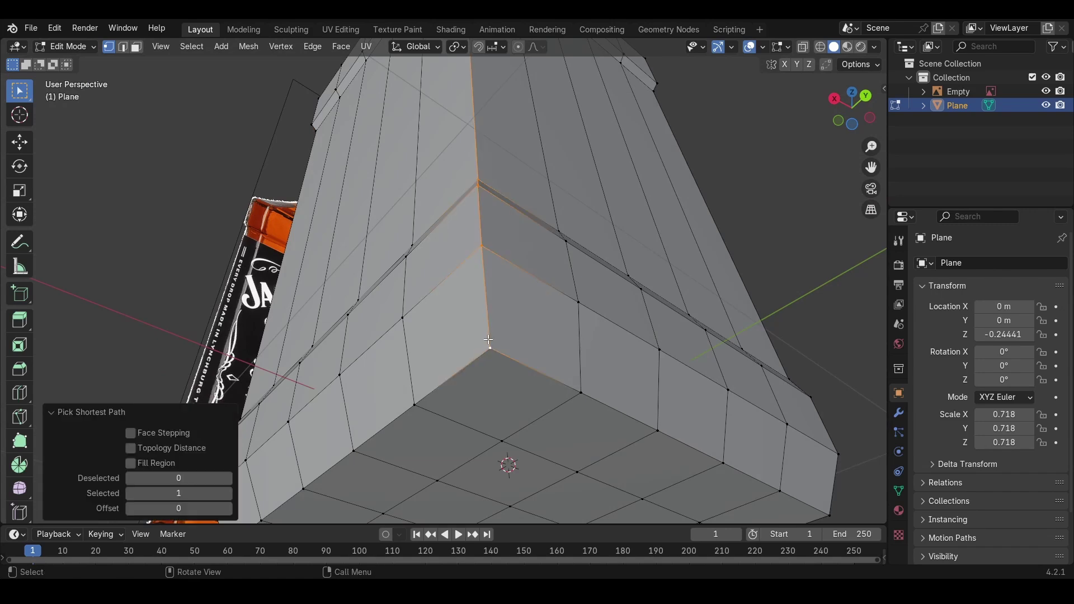
scroll(489, 345, "down", 5)
middle_click_drag(498, 224, 502, 360)
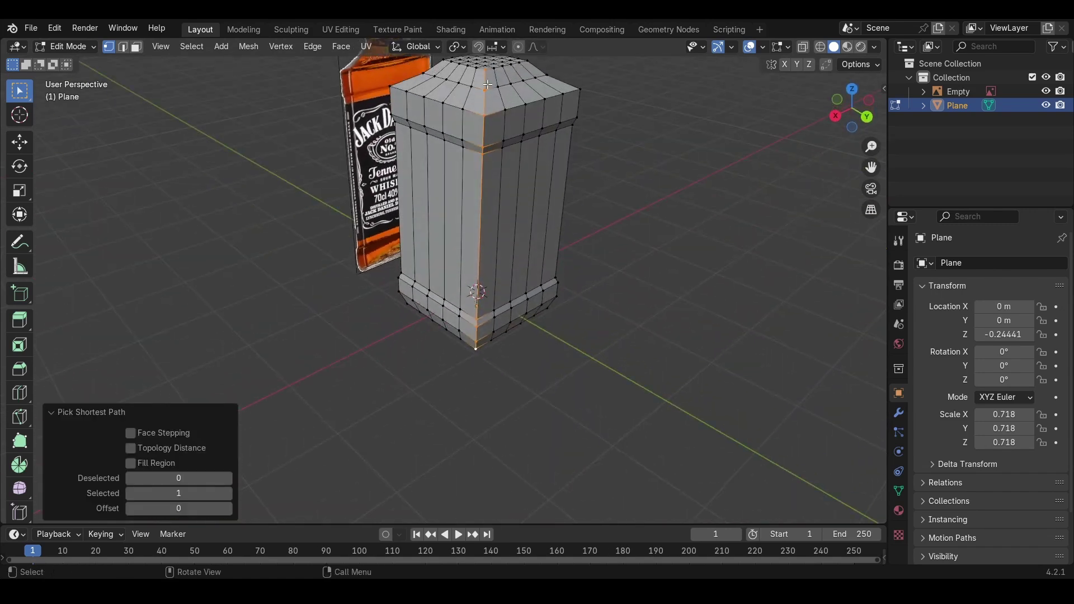
middle_click_drag(487, 84, 395, 114)
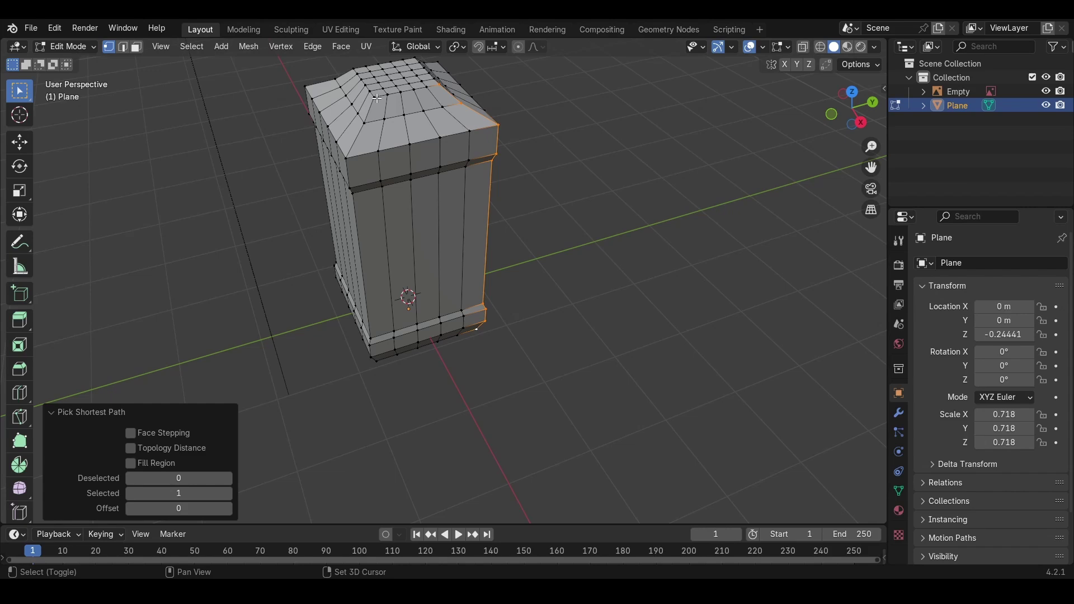
Step: Add the shortest paths along the bottle's three remaining vertical corners, from the shoulder's upper corner vertices to the base, to the selection
left_click(378, 98, "shift")
middle_click_drag(358, 261, 390, 166)
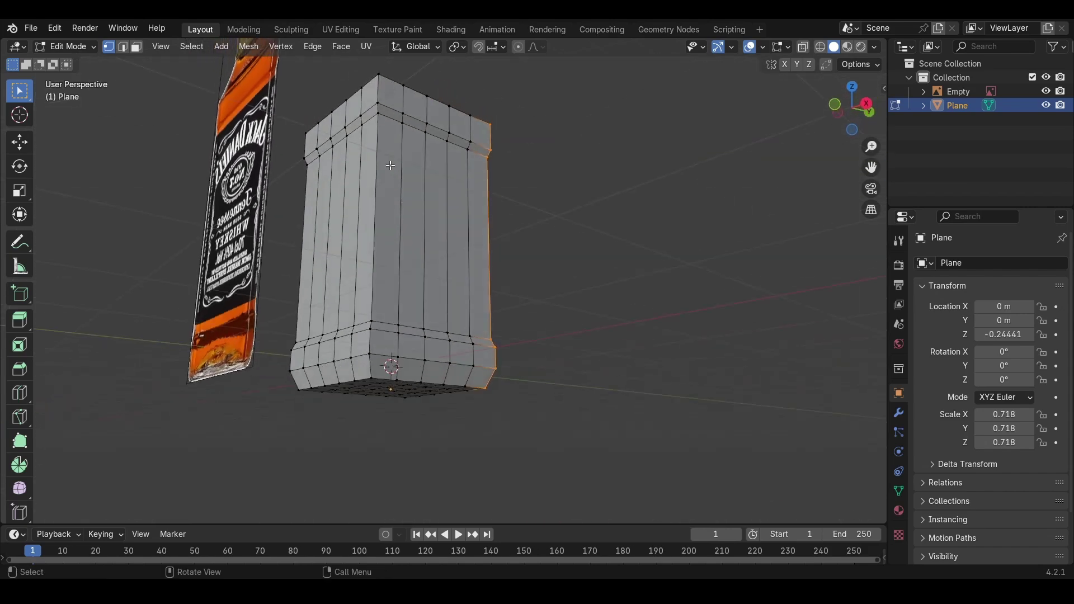
left_click(371, 379, "ctrl")
middle_click_drag(352, 148, 459, 183)
left_click(411, 99, "shift")
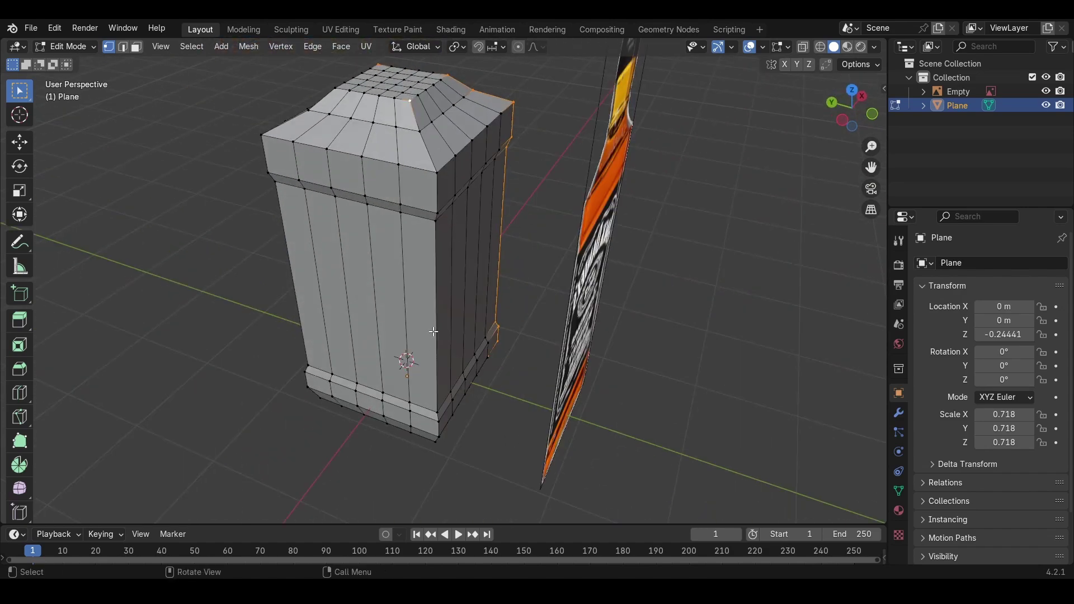
middle_click_drag(433, 332, 417, 257)
left_click(399, 319, "ctrl")
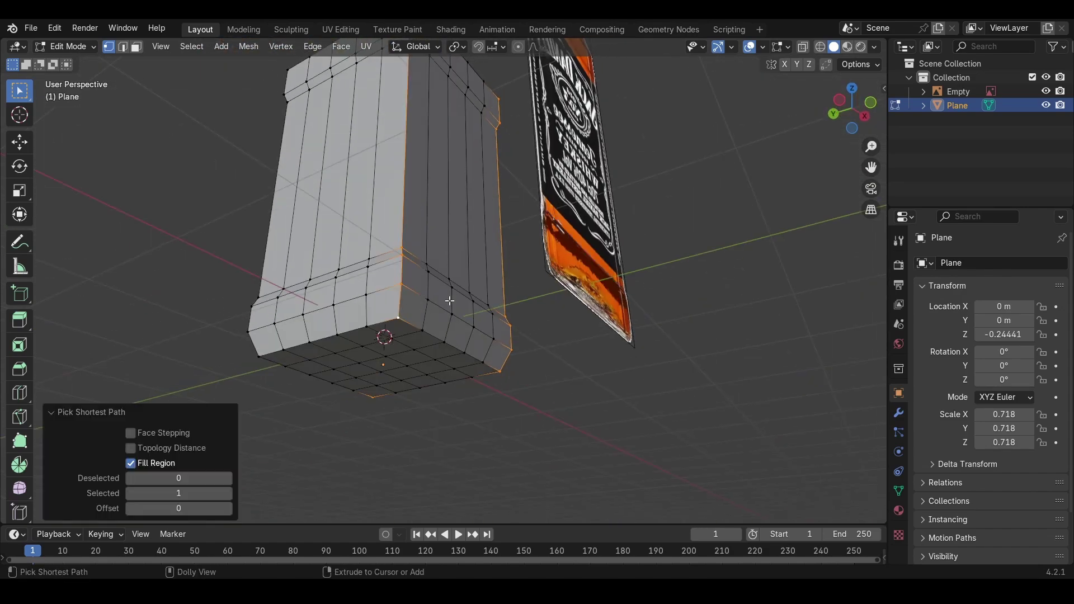
middle_click_drag(354, 274, 476, 358)
middle_click_drag(389, 104, 422, 90)
left_click(413, 89, "shift")
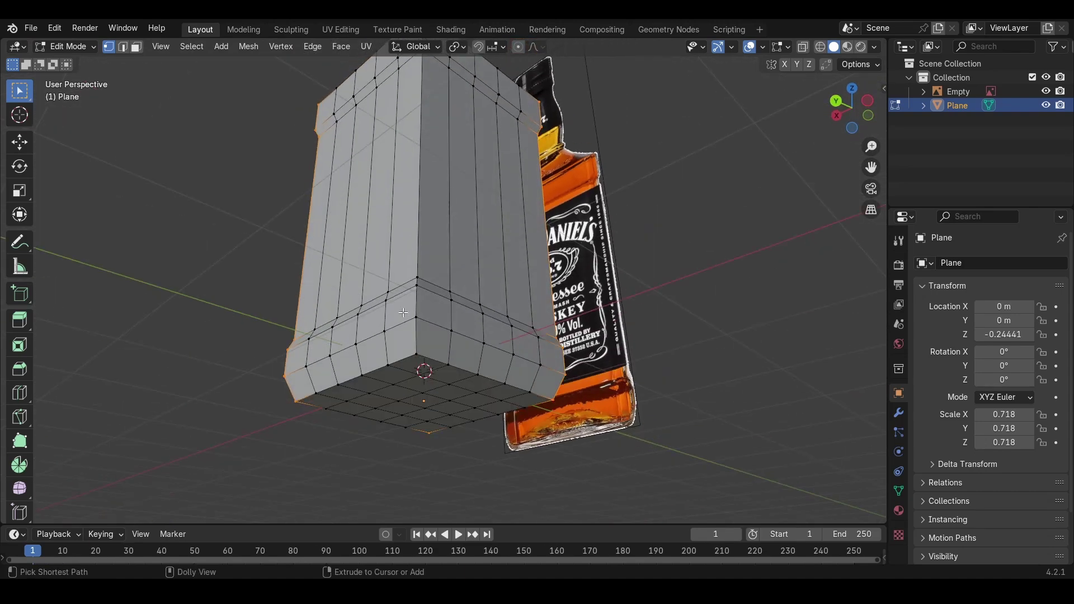
left_click(415, 357, "ctrl")
Step: Bevel the four selected vertical corner edge paths of the bottle body
scroll(471, 313, "down", 4)
middle_click_drag(482, 297, 604, 369)
middle_click_drag(604, 369, 605, 392, "shift")
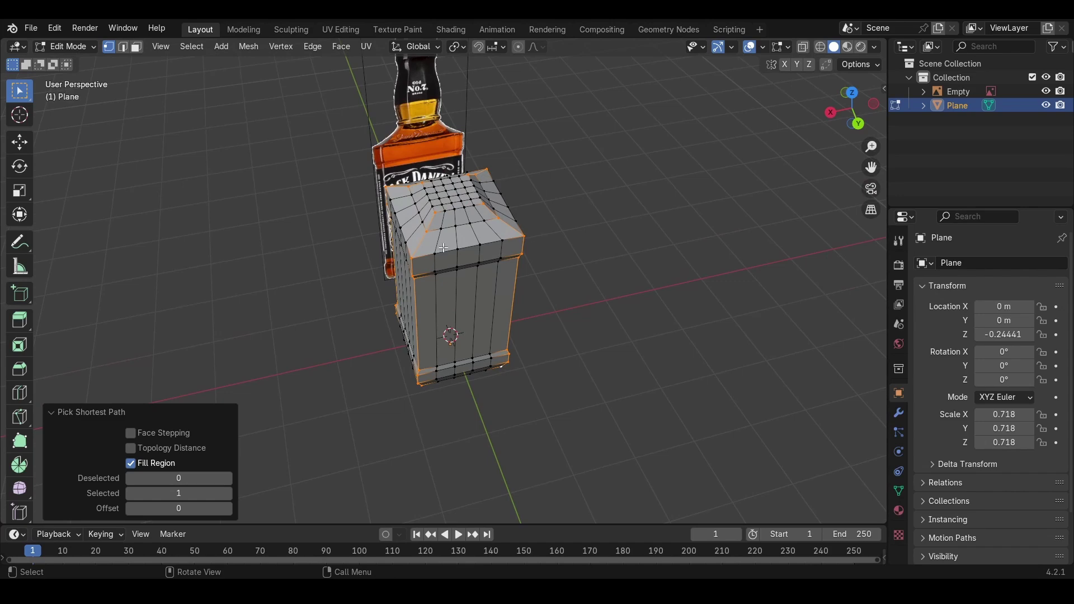
left_click(859, 124)
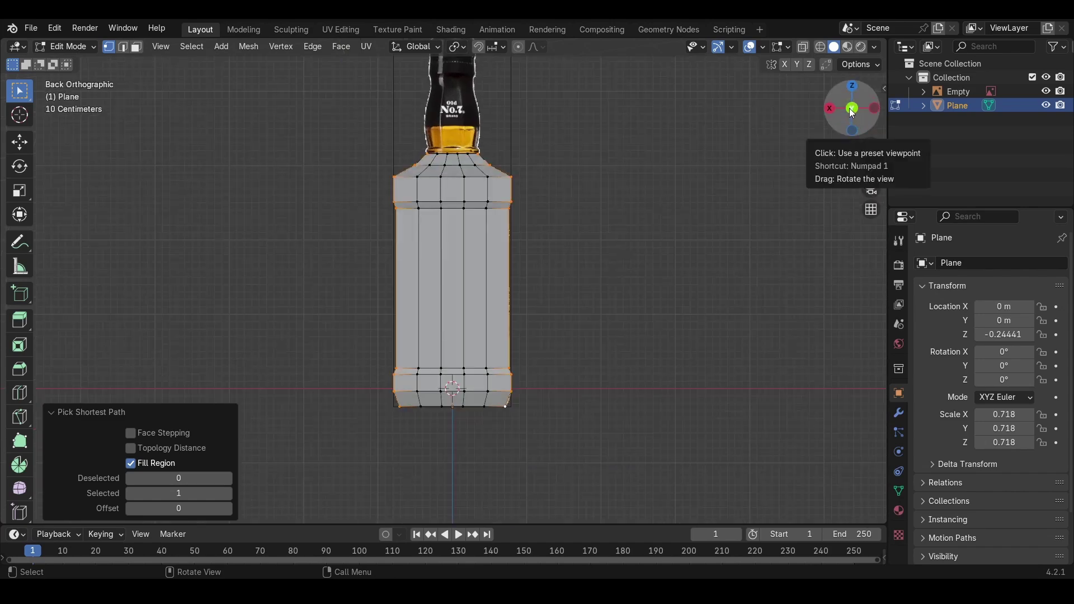
left_click(803, 51)
middle_click_drag(468, 171, 511, 159, "ctrl")
key("ctrl+b")
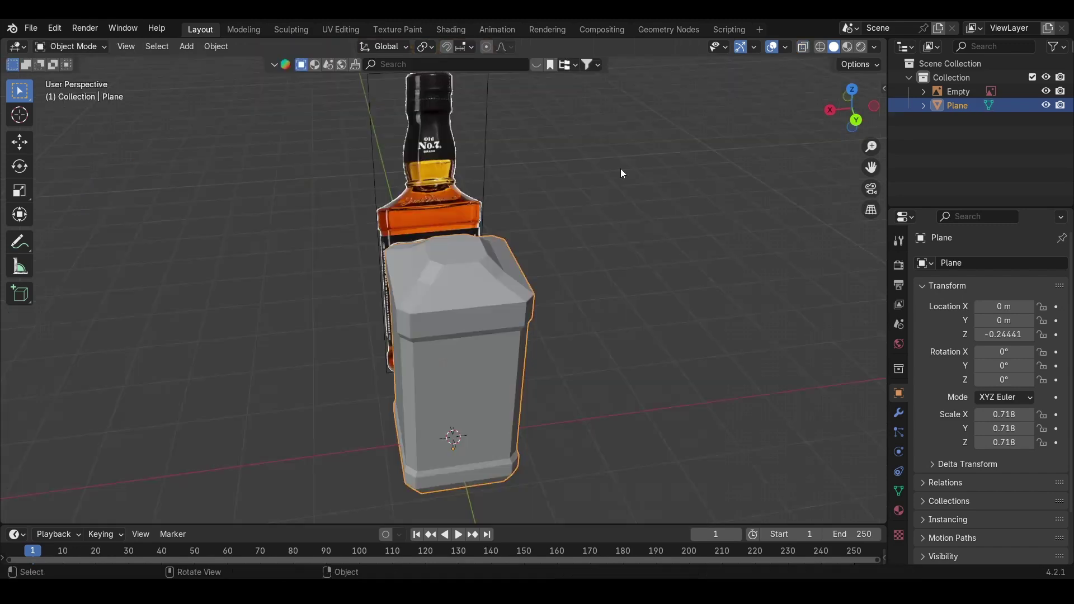
Step: Return to Edit Mode, switch to face selection and select the central 3 by 3 block of faces on the bottle's top
middle_click_drag(447, 263, 499, 188, "ctrl")
key("Tab")
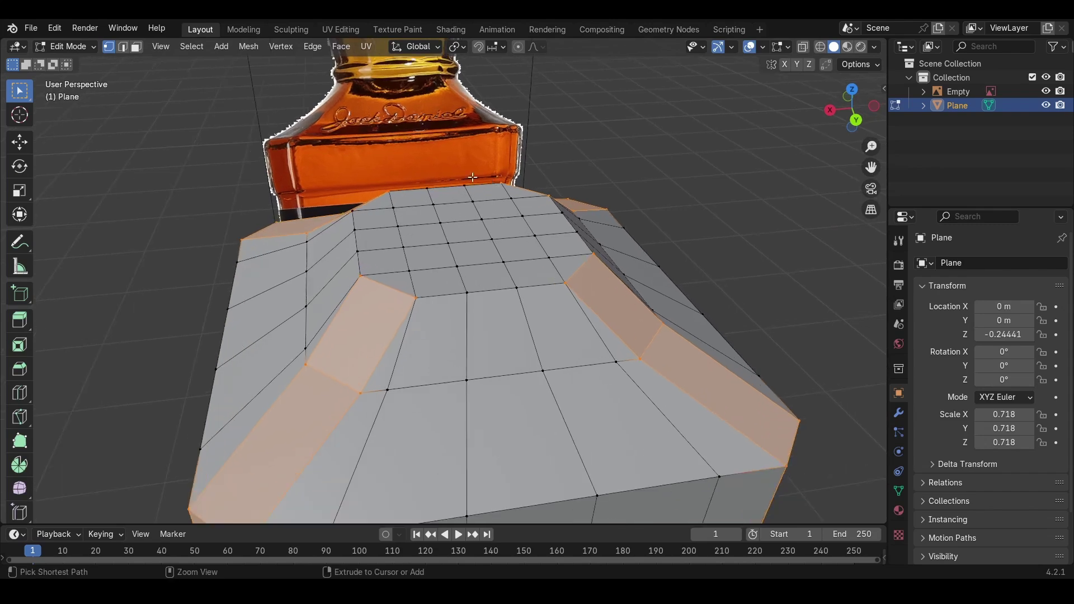
left_click(137, 48)
left_click_drag(420, 211, 506, 241)
middle_click_drag(406, 222, 453, 317)
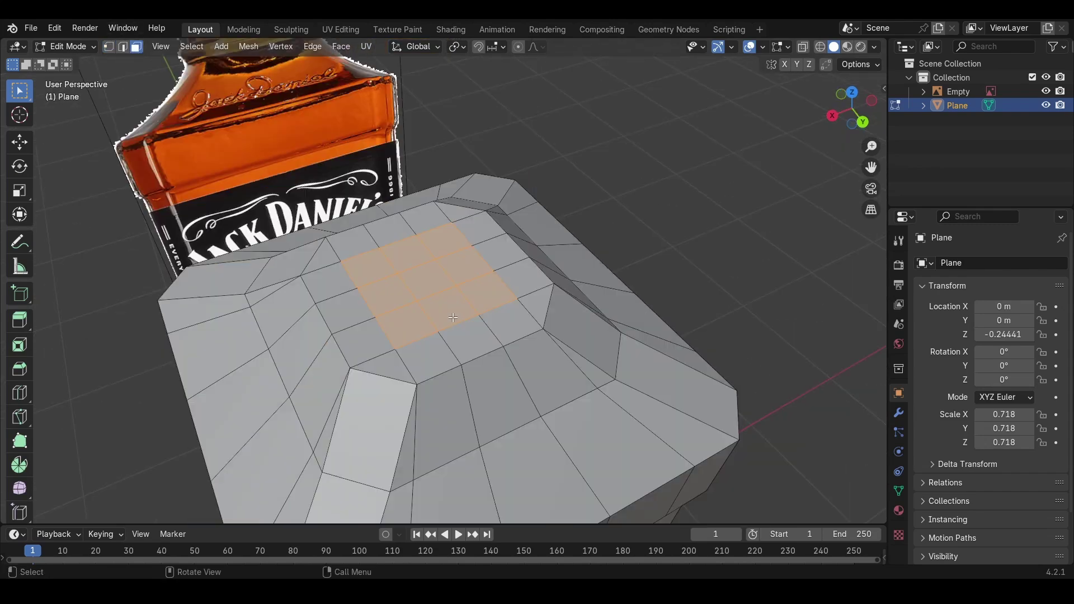
Step: Turn the selected top faces into a circle with LoopTools and scale them to about 1.254
left_click(54, 28)
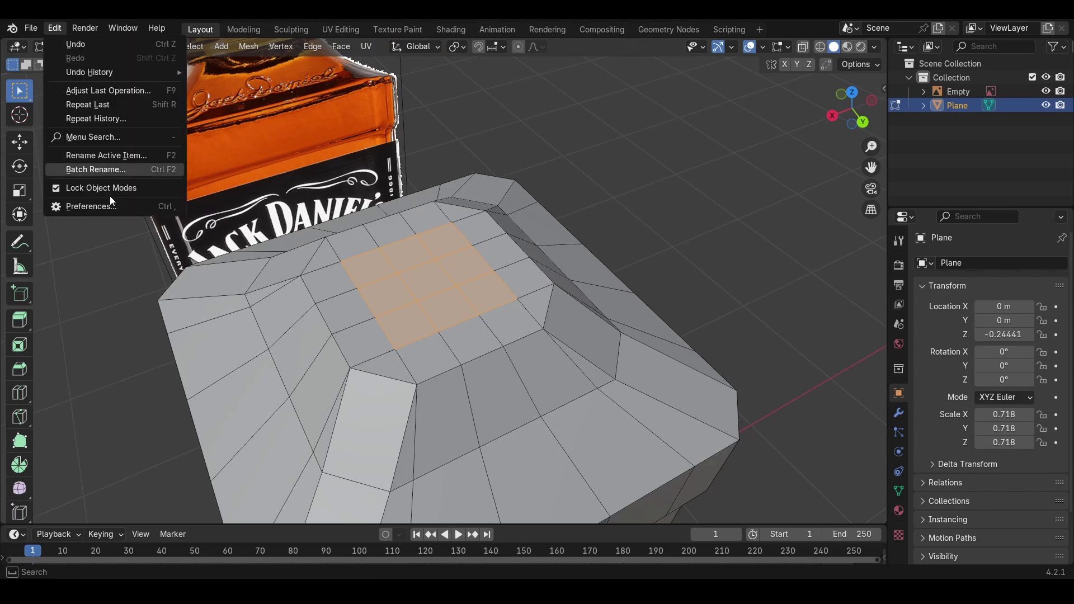
left_click(55, 28)
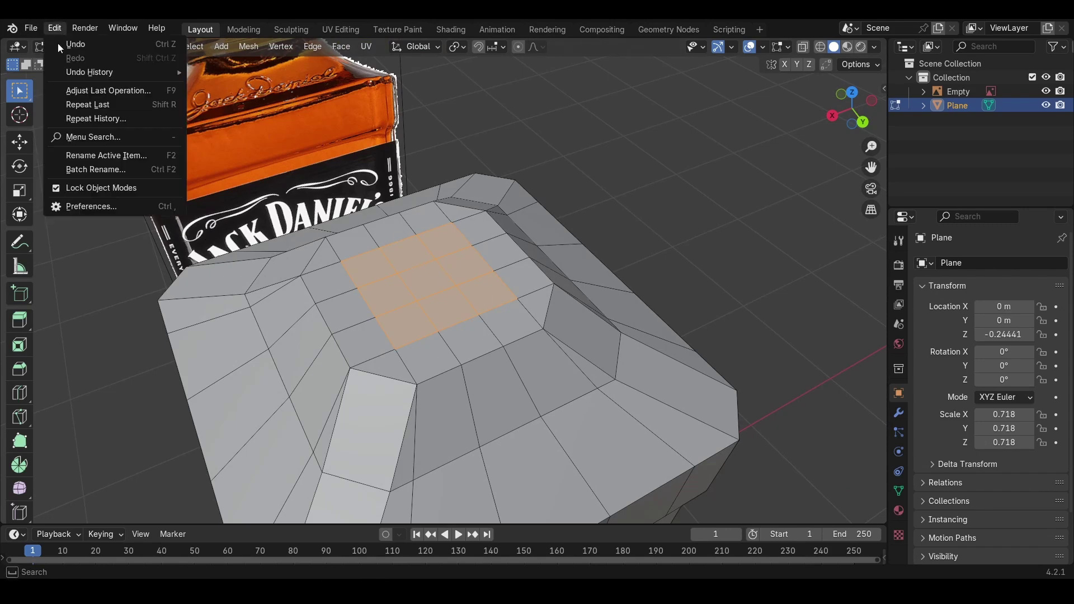
right_click(428, 269)
mouse_move(381, 234)
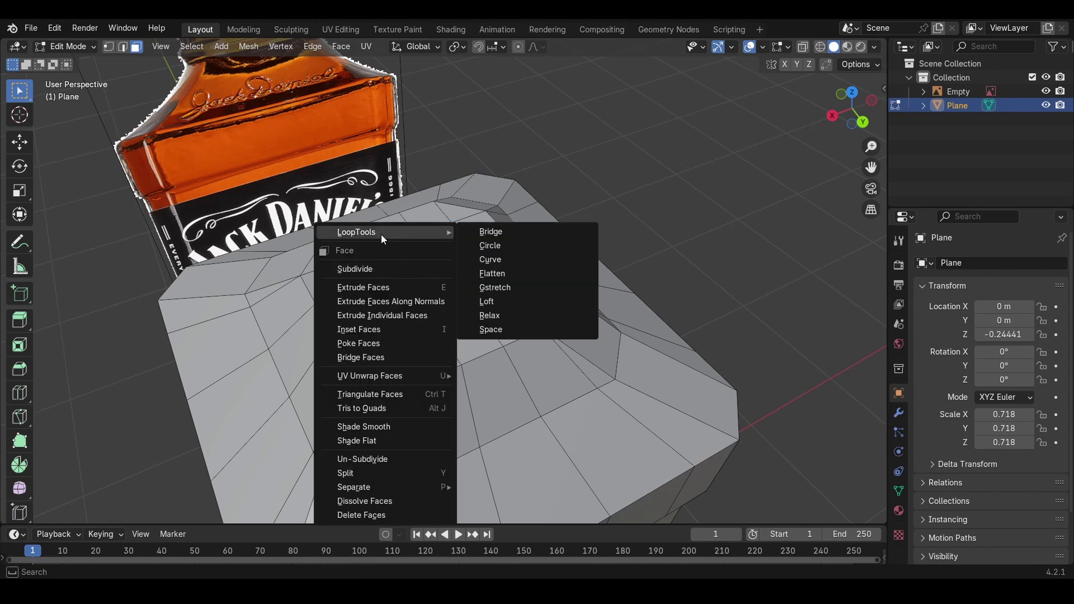
left_click(535, 243)
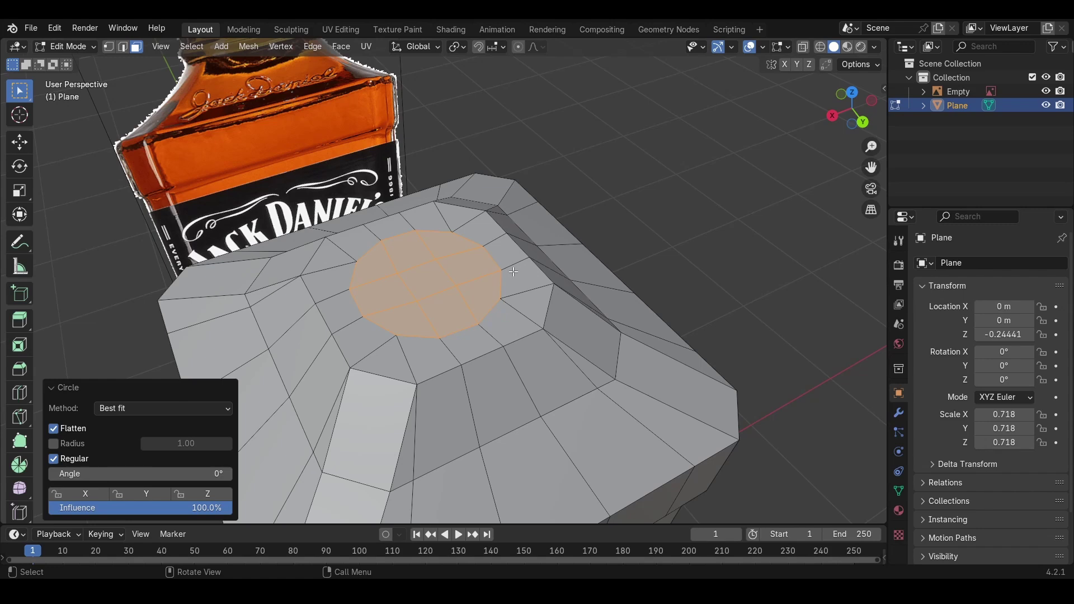
key("s")
left_click(535, 278)
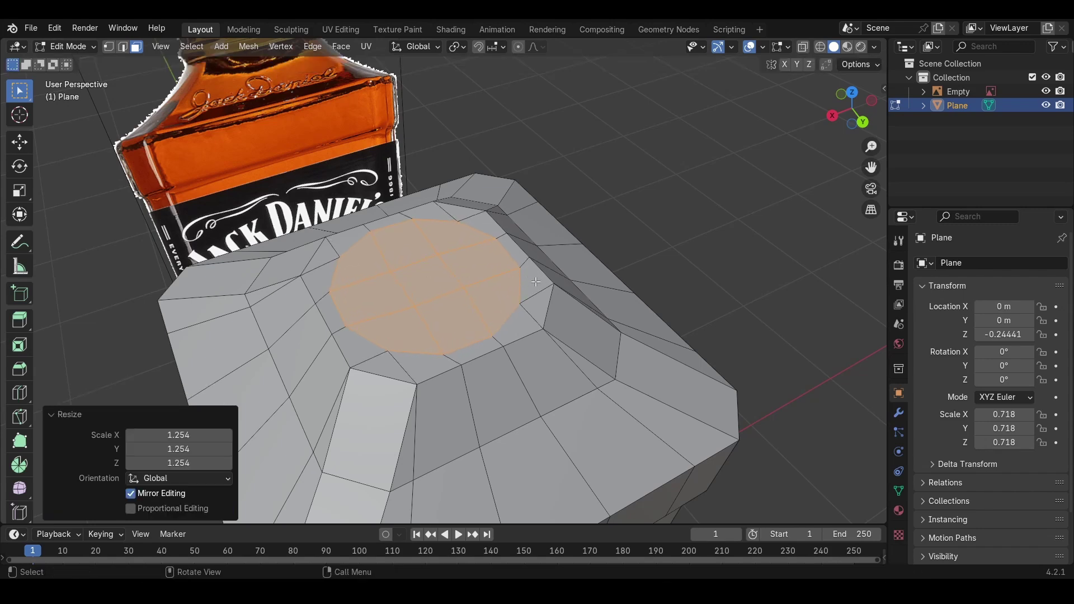
Step: Rotate the circular faces about 3.63° around Z to align with the surrounding edges, and scale them to about 1.131
left_click(852, 93)
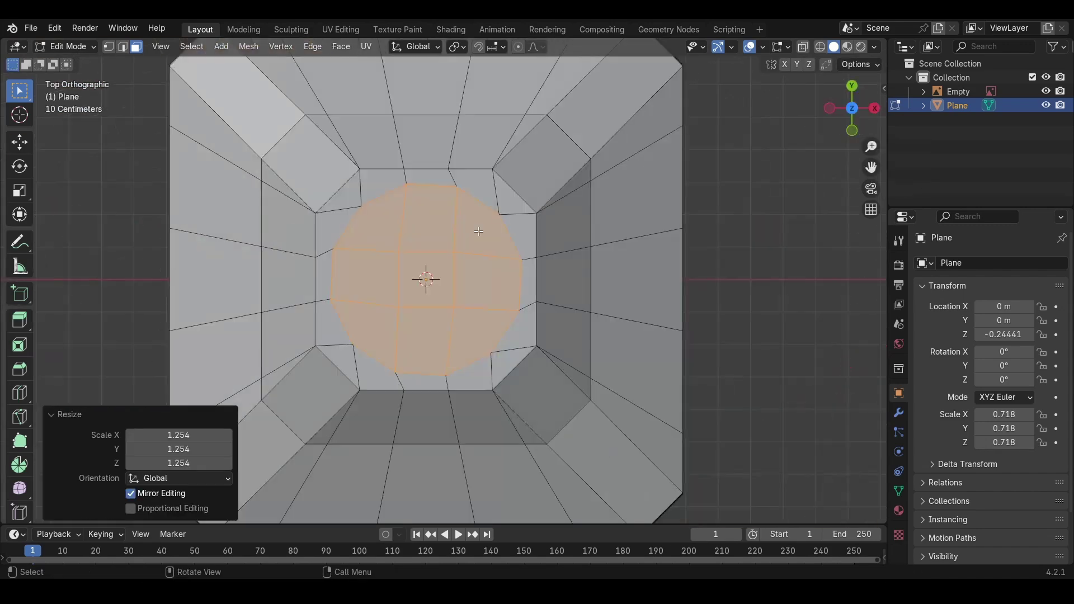
scroll(450, 212, "up", 4)
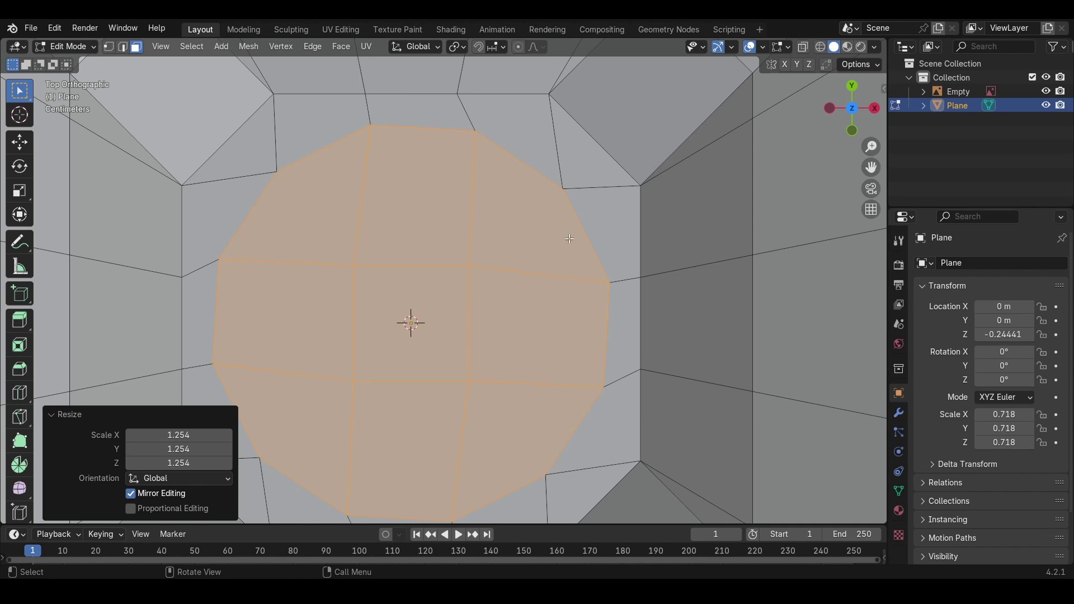
key("r")
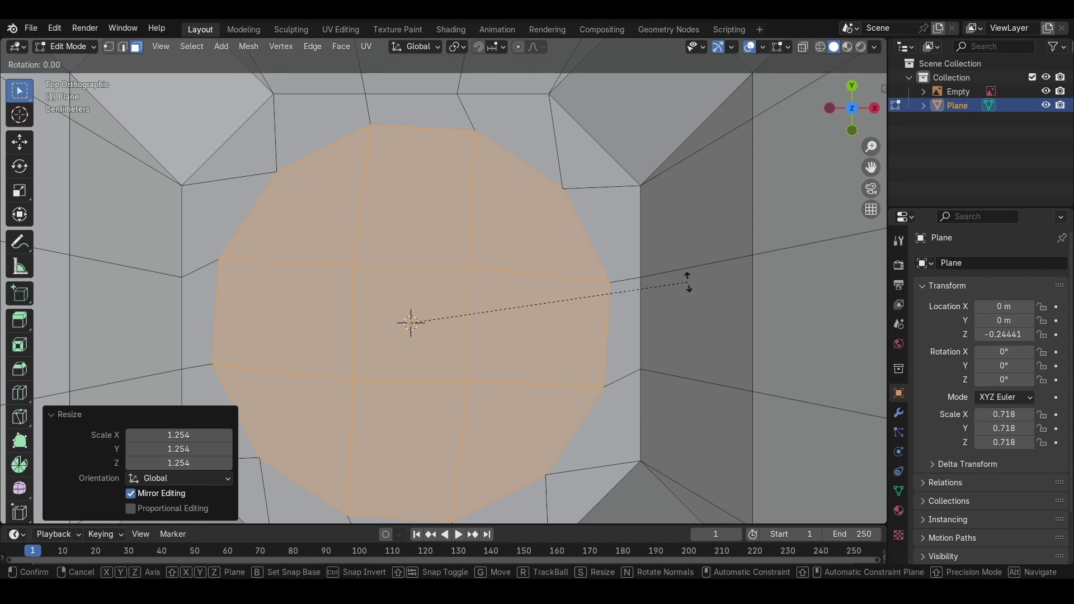
key("z")
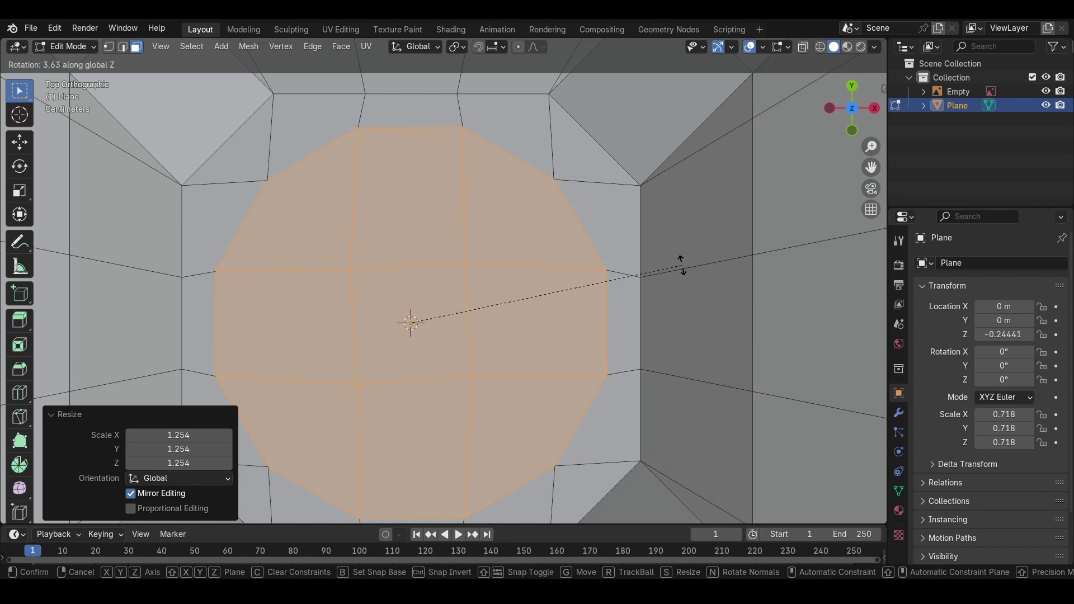
left_click(681, 266)
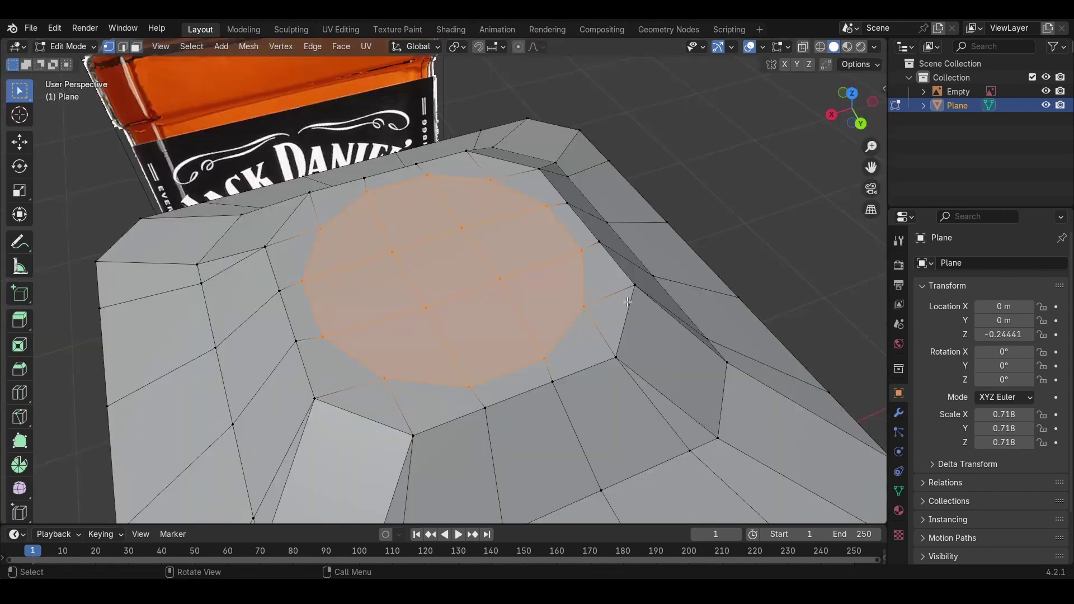
key("s")
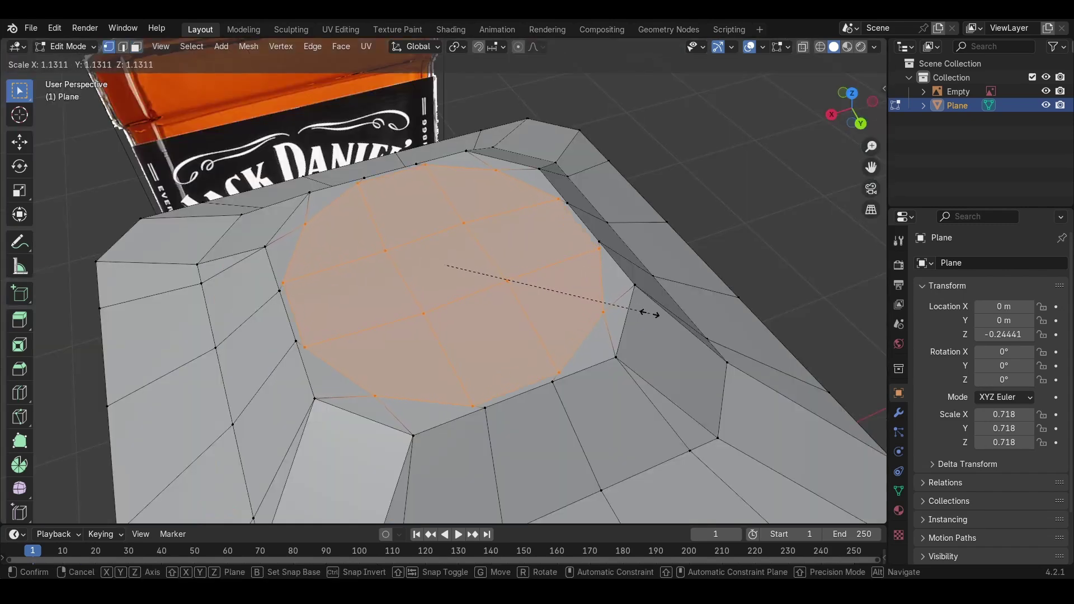
left_click(649, 314)
Step: Extrude the circular top about 0.039 m upward and flare it by scaling to about 1.114 and again to about 1.014
left_click(860, 123)
key("e")
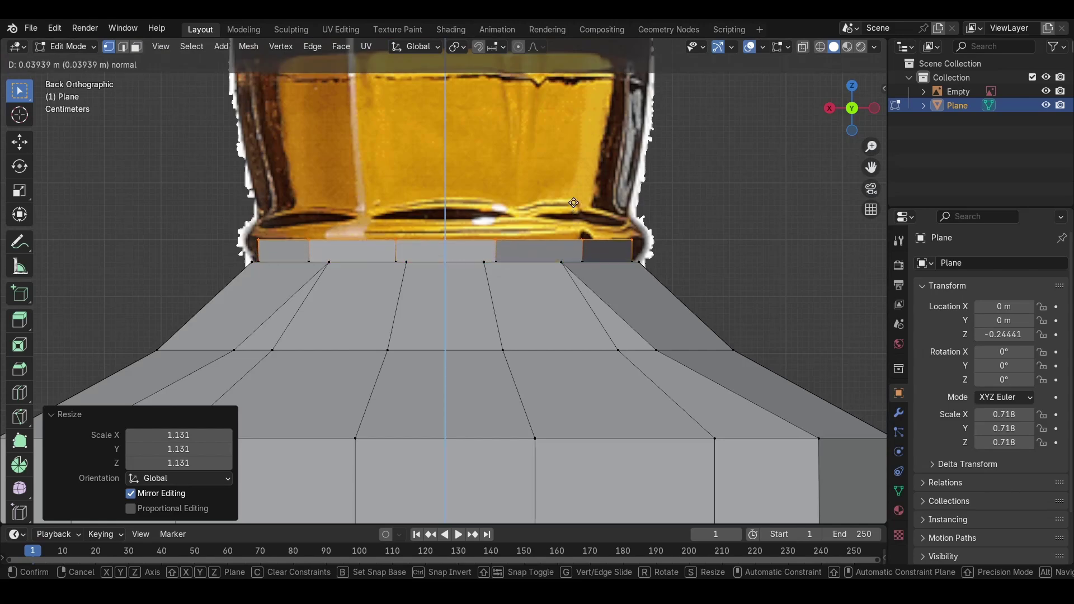
left_click(573, 203)
key("s")
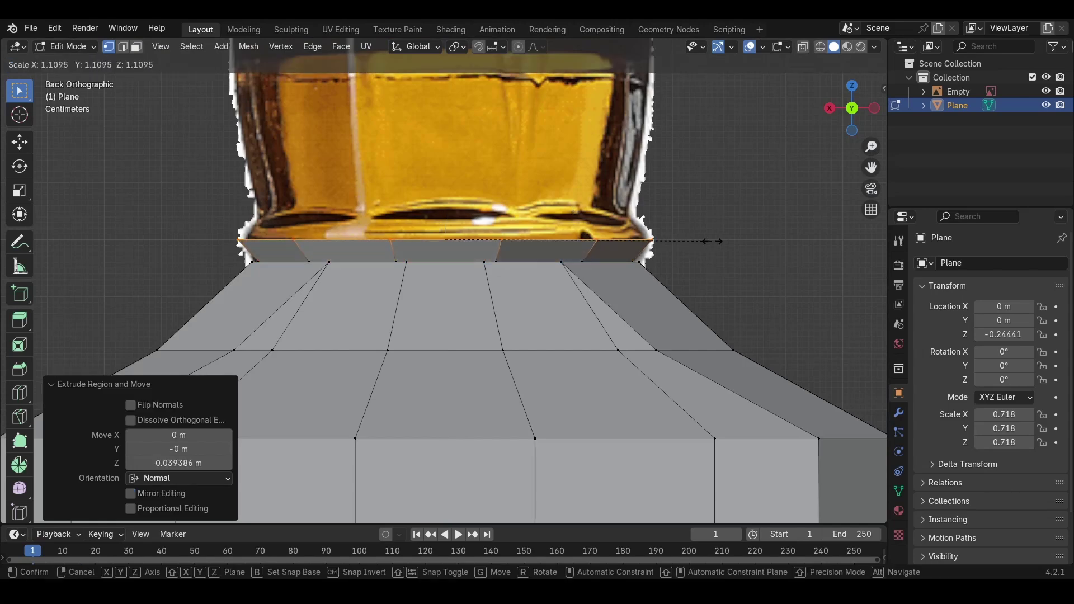
left_click(708, 241)
key("s")
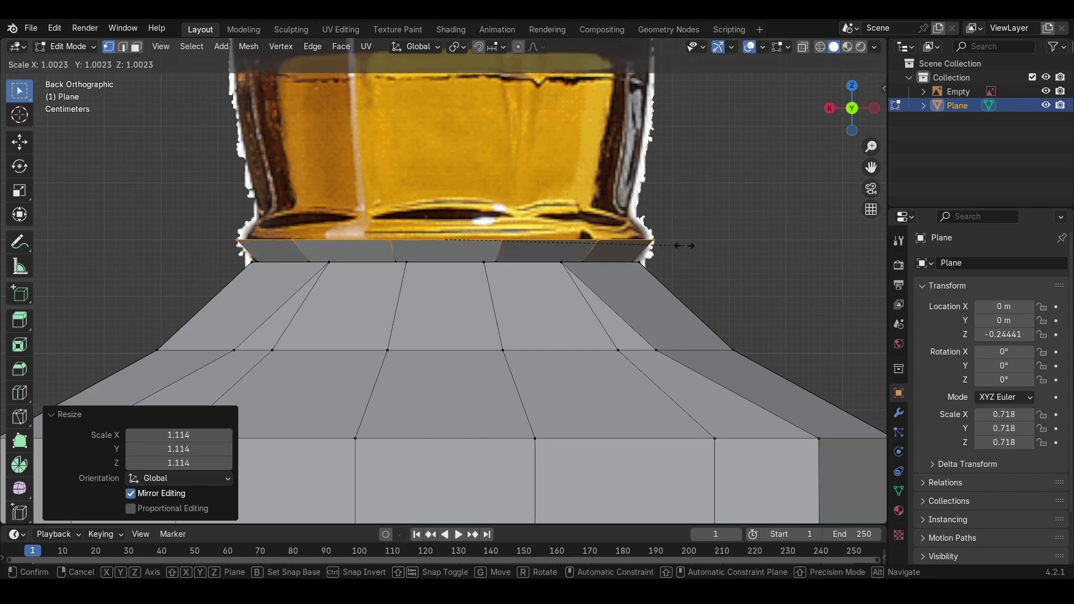
left_click(687, 247)
Step: Extrude the neck ring about 0.040 m upward and scale its upper edge to about 0.867
key("e")
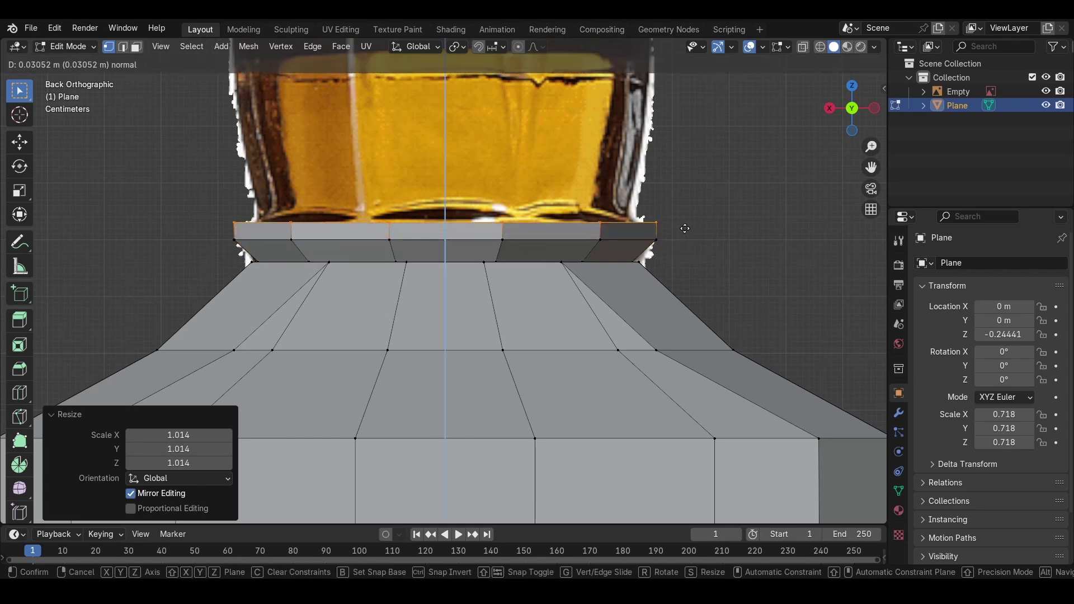
left_click(684, 223)
key("s")
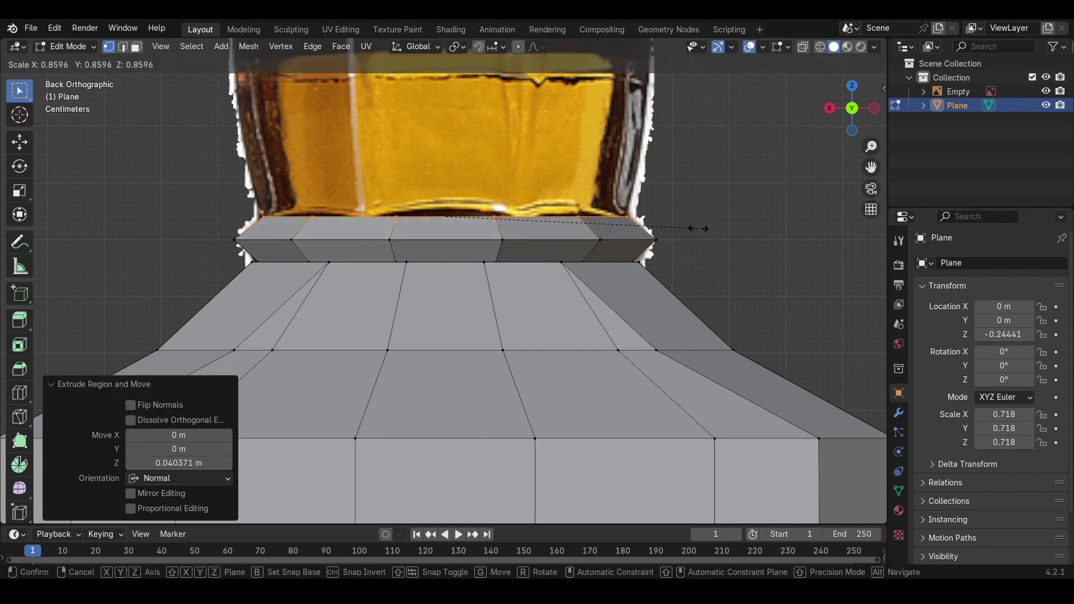
left_click(687, 206)
Step: Extrude the neck about 0.316 m upward from the ring and scale its upper end to about 1.204
scroll(687, 207, "down", 5)
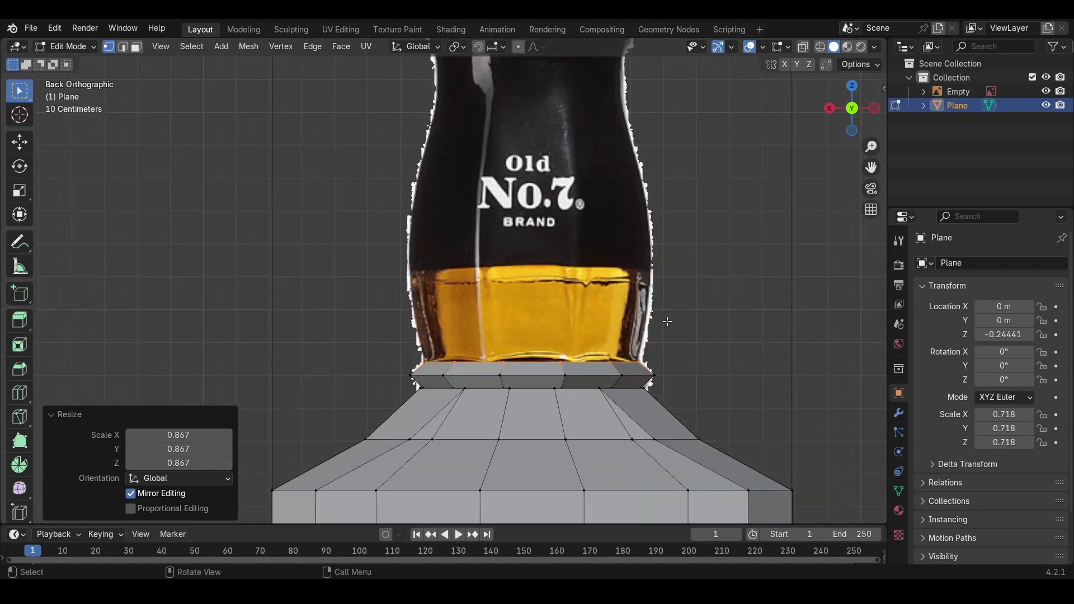
key("e")
left_click(666, 217)
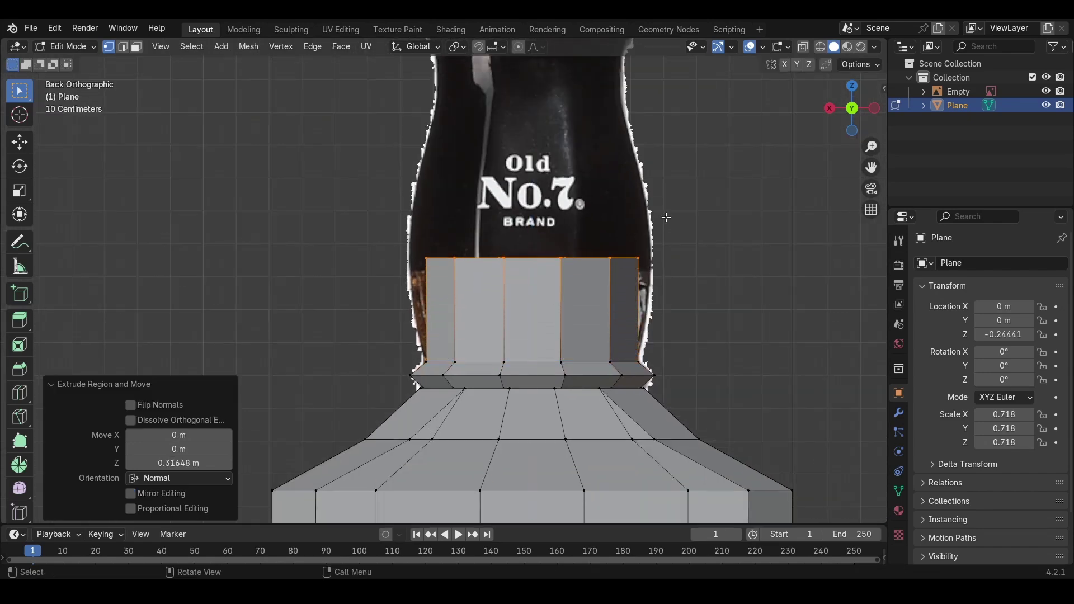
key("s")
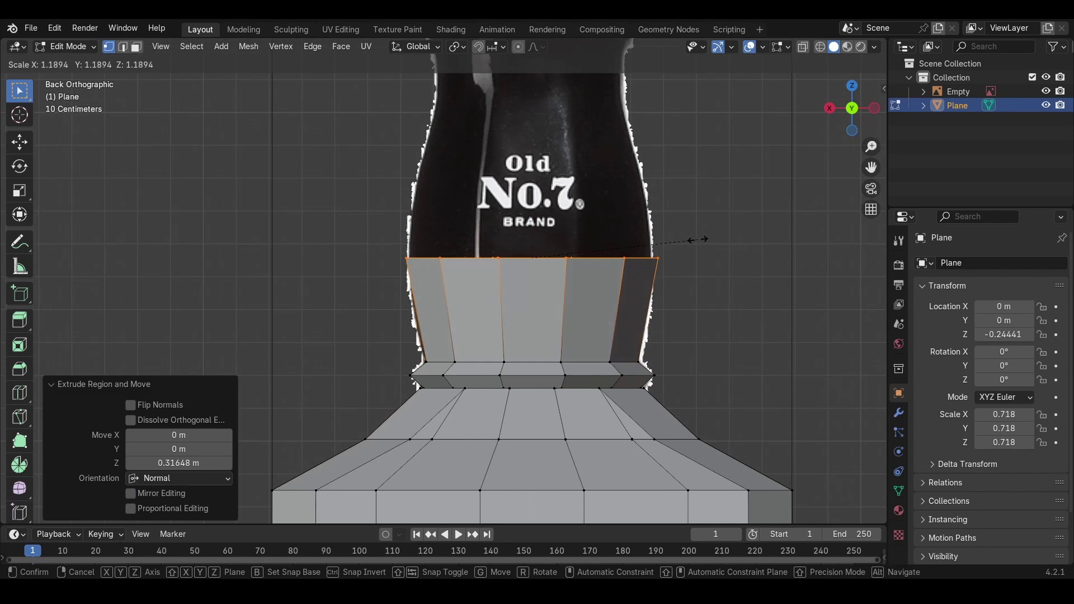
left_click(699, 241)
Step: Extrude the upper neck section about 0.553 m and scale its end to about 0.70 to match the reference outline
middle_click_drag(669, 242, 639, 342, "shift")
key("e")
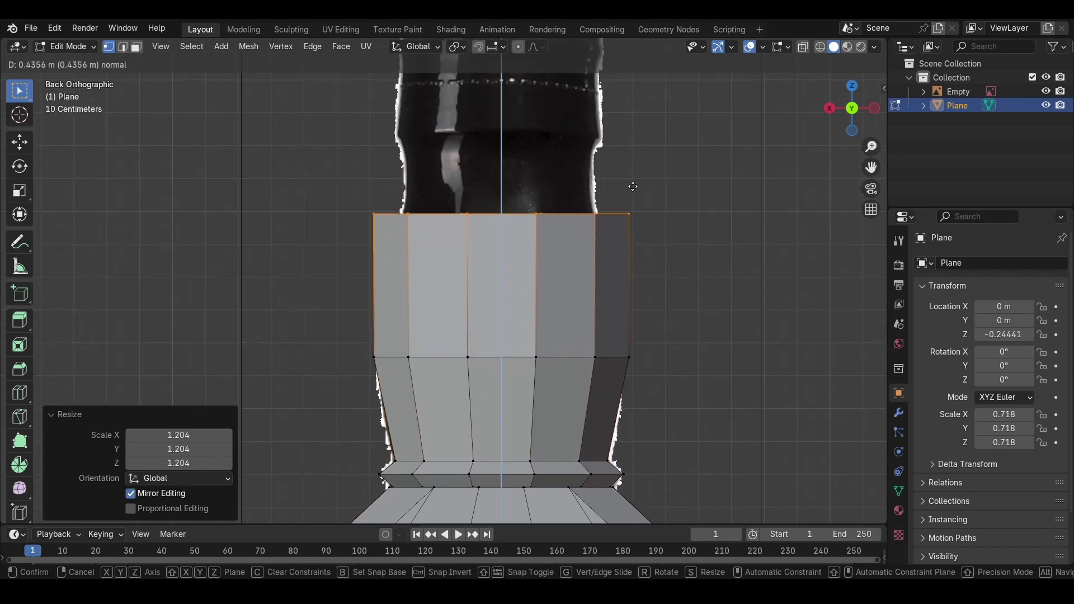
left_click(639, 148)
key("s")
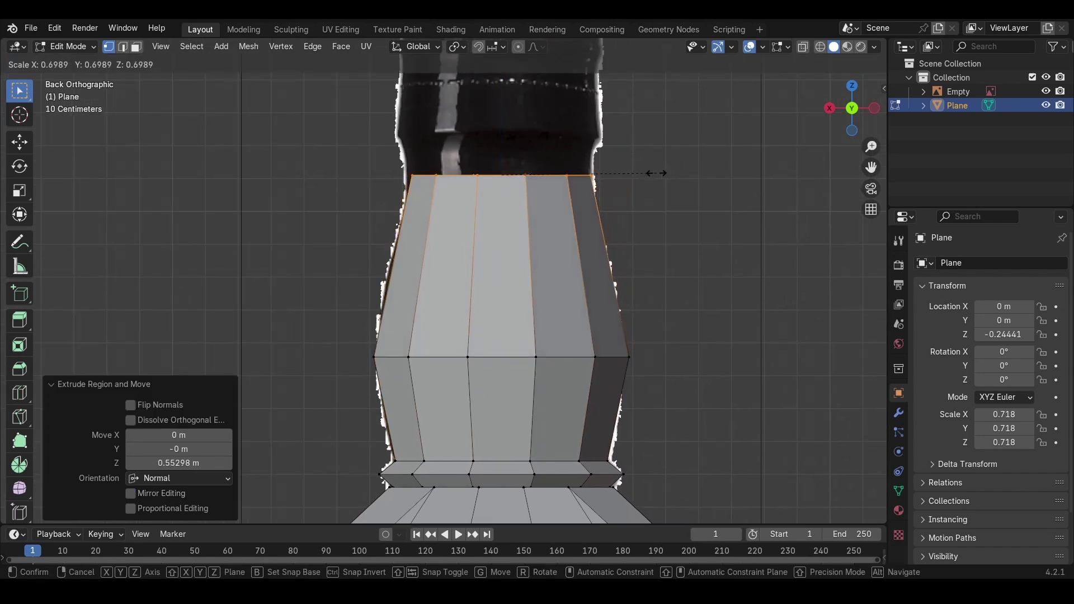
left_click(645, 204)
Step: With X-ray on, bevel the neck's widest edge loop with 7 segments and a width of about 0.263 m
left_click(560, 353, "alt")
left_click(803, 48)
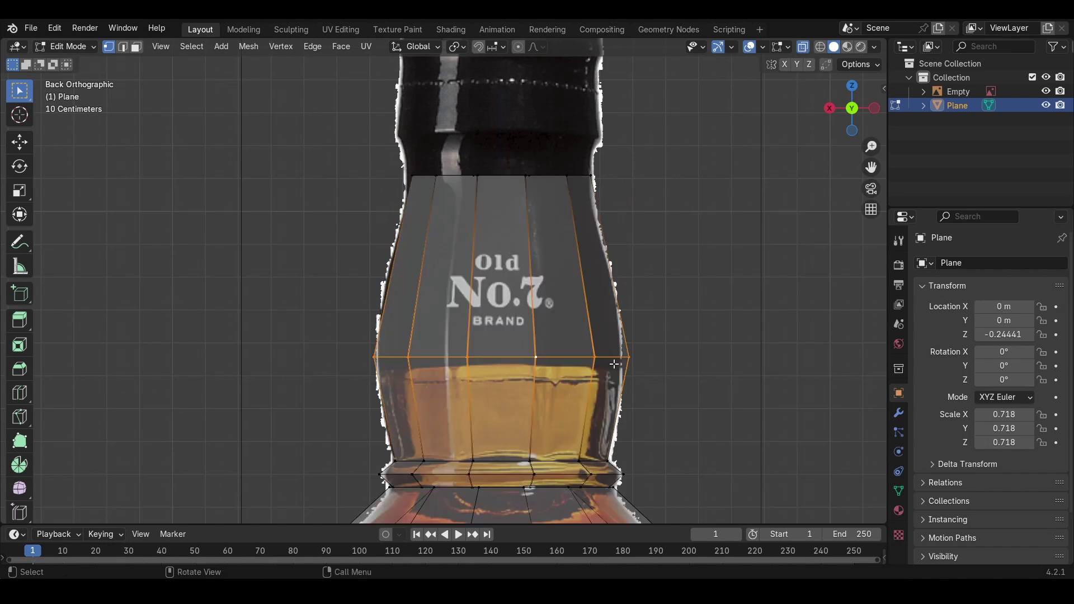
middle_click_drag(660, 348, 651, 277, "shift")
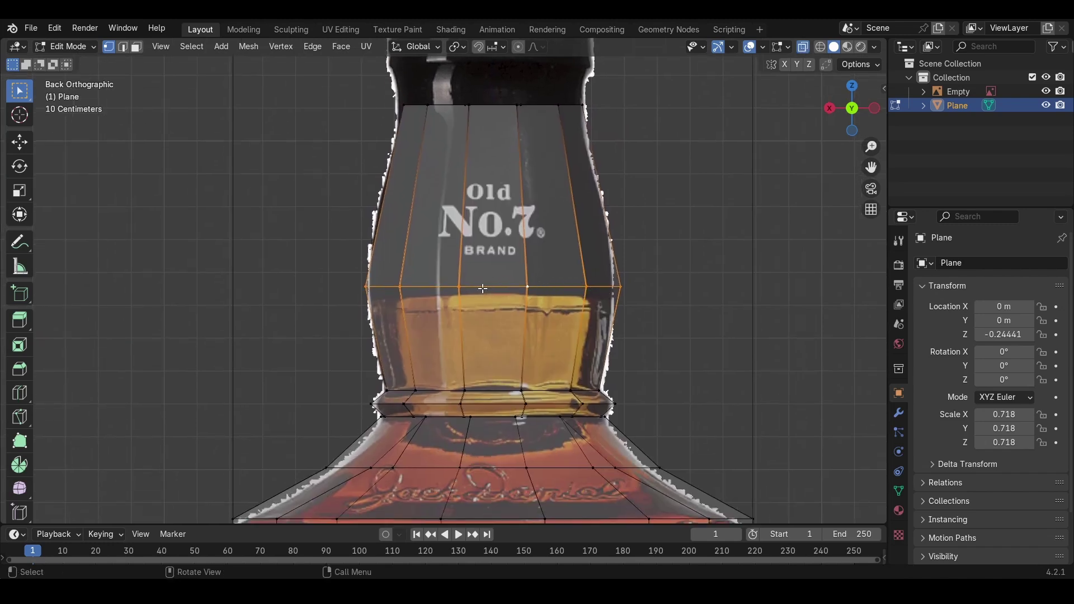
key("ctrl+b")
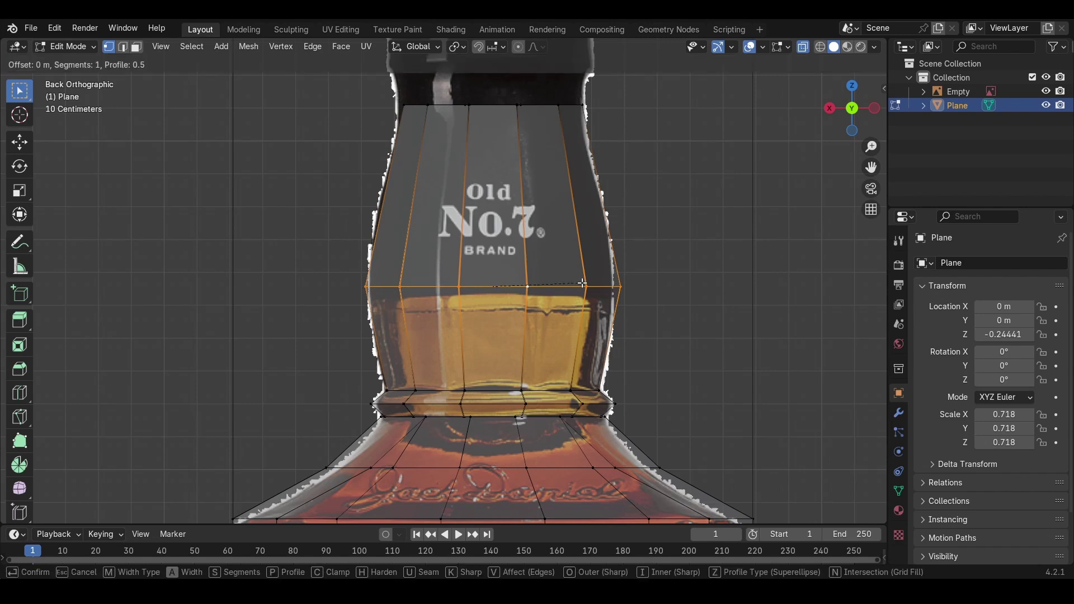
scroll(635, 282, "up", 4)
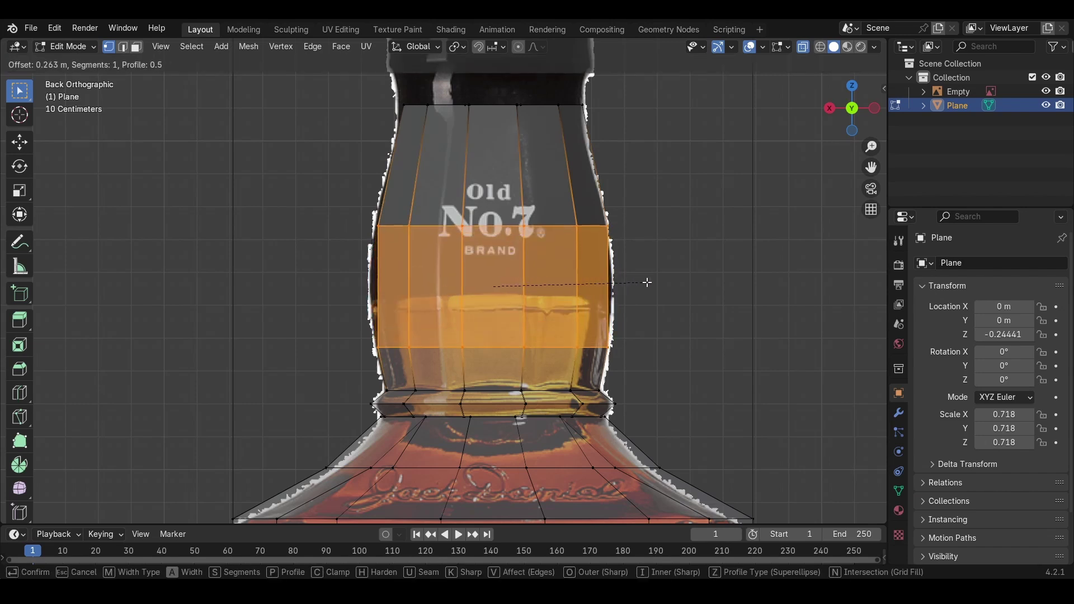
scroll(647, 283, "up", 2)
left_click(647, 282)
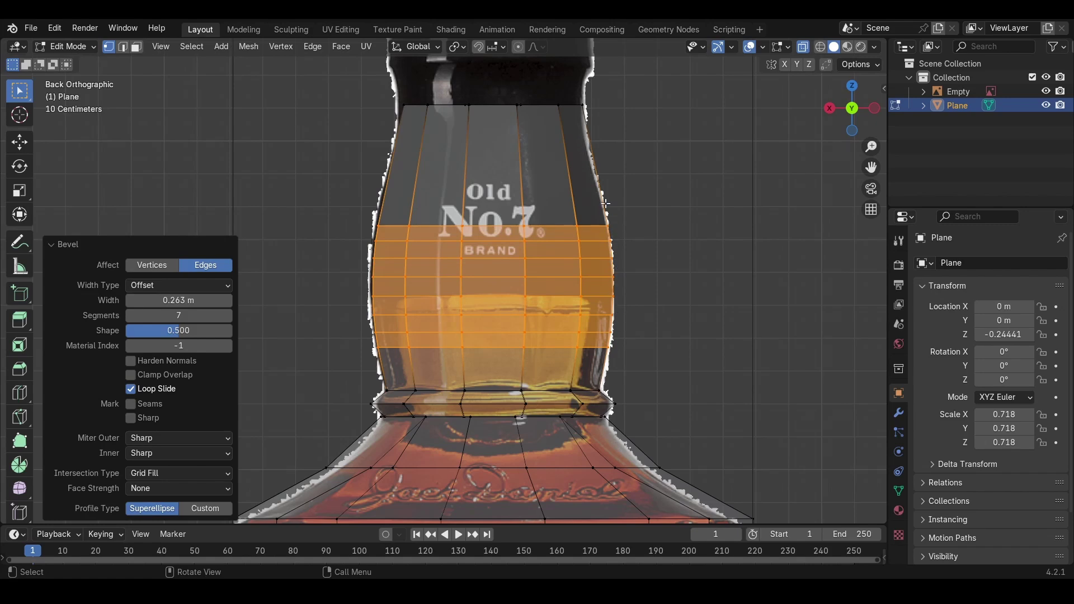
Step: Extrude the neck's top edge loop about 0.109 m upward and scale it to about 1.108 to match the reference flare
middle_click_drag(583, 212, 527, 226, "shift")
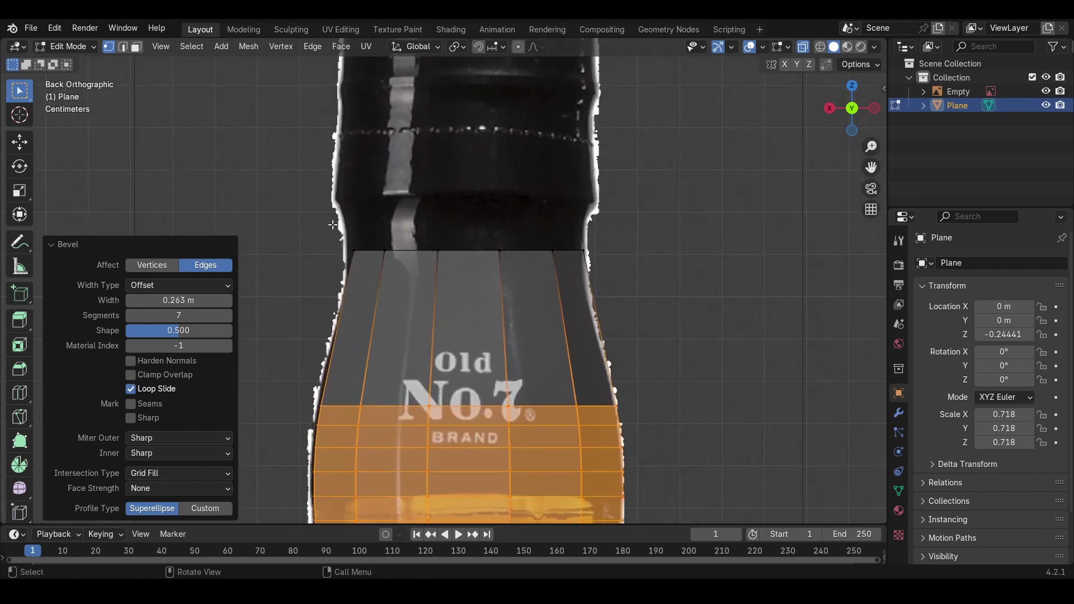
left_click_drag(314, 226, 617, 261)
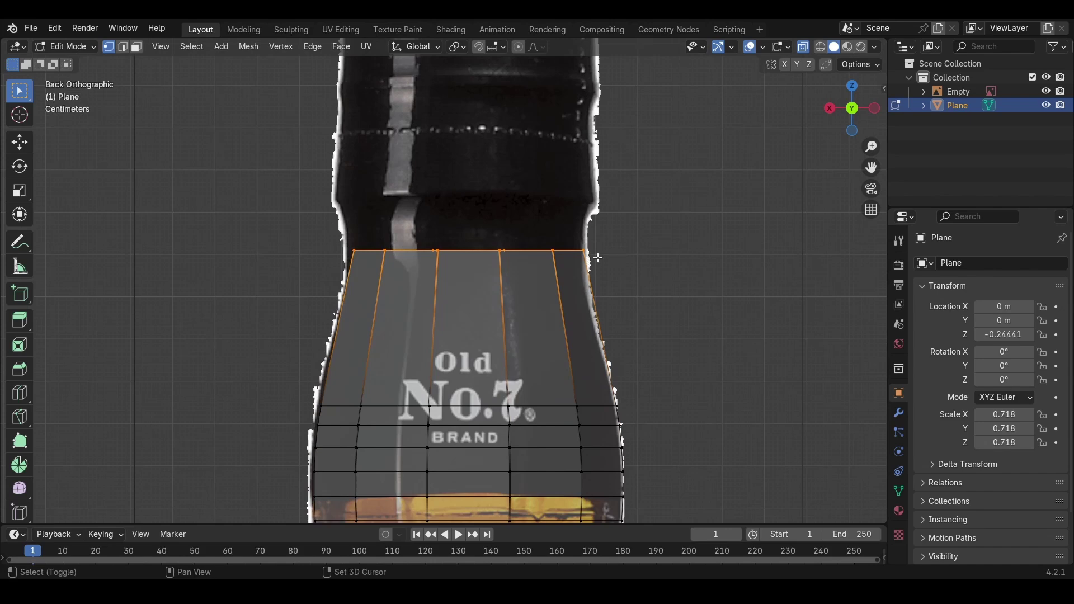
key("e")
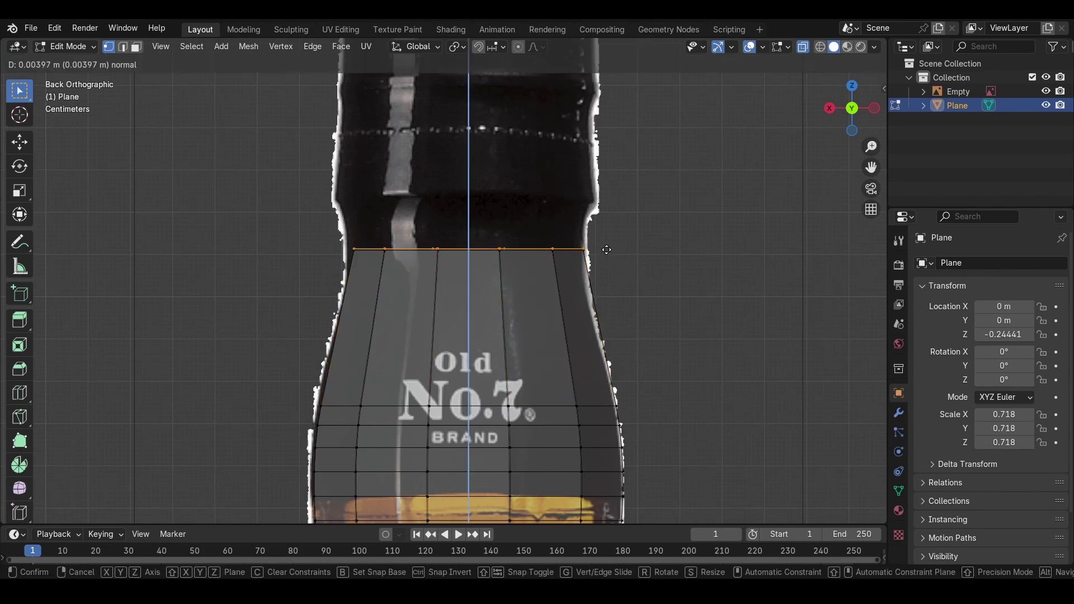
left_click(609, 208)
key("s")
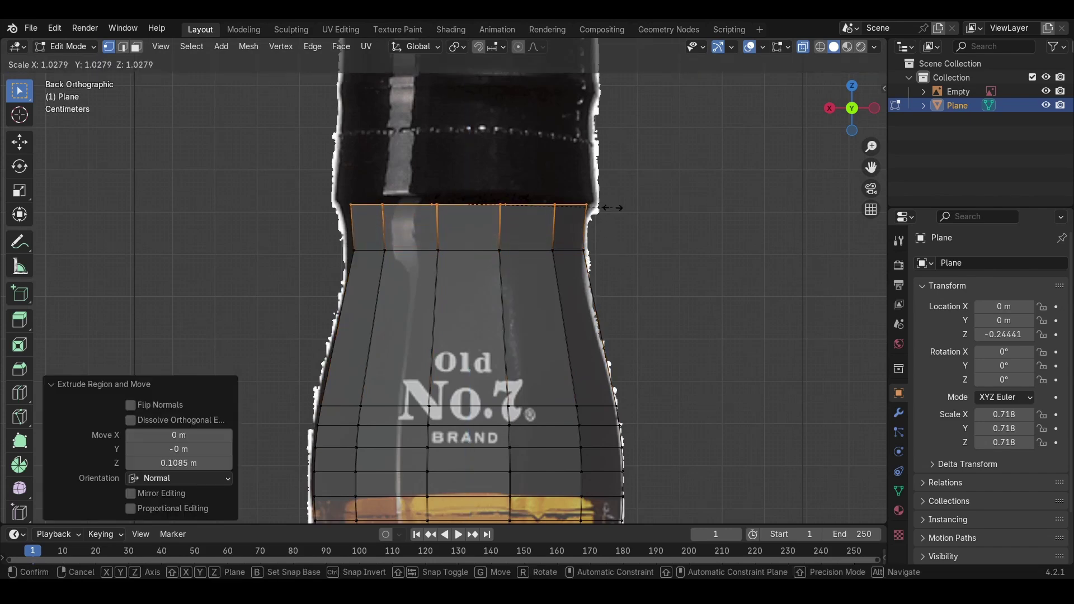
left_click(617, 204)
Step: Extrude the lower cap section upward from the flared edge and scale its upper end to about 0.950
middle_click_drag(616, 204, 618, 286, "shift")
key("e")
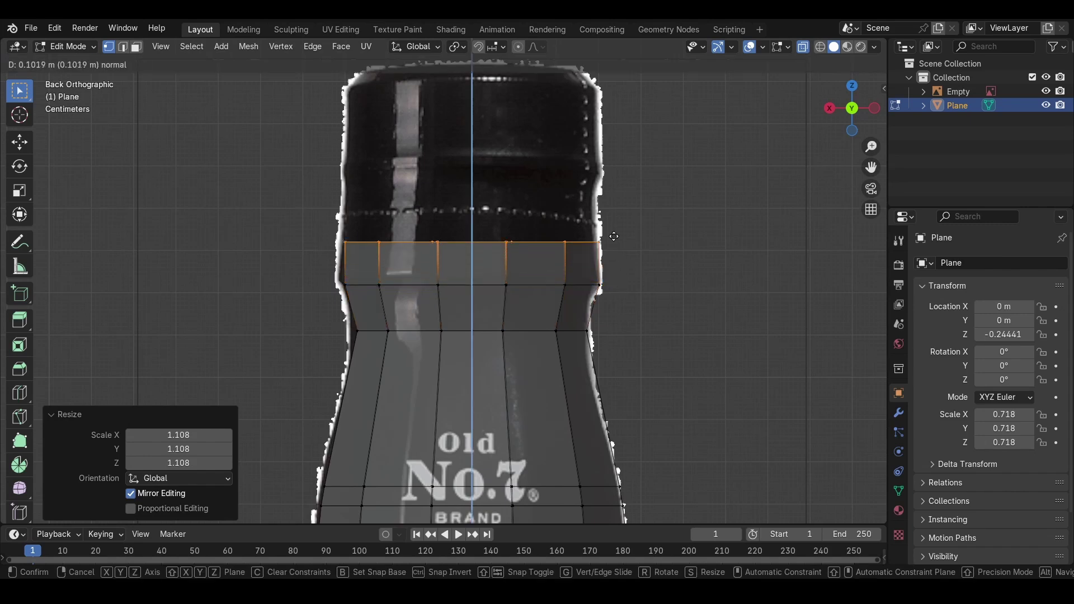
left_click(618, 192)
key("s")
left_click(658, 233)
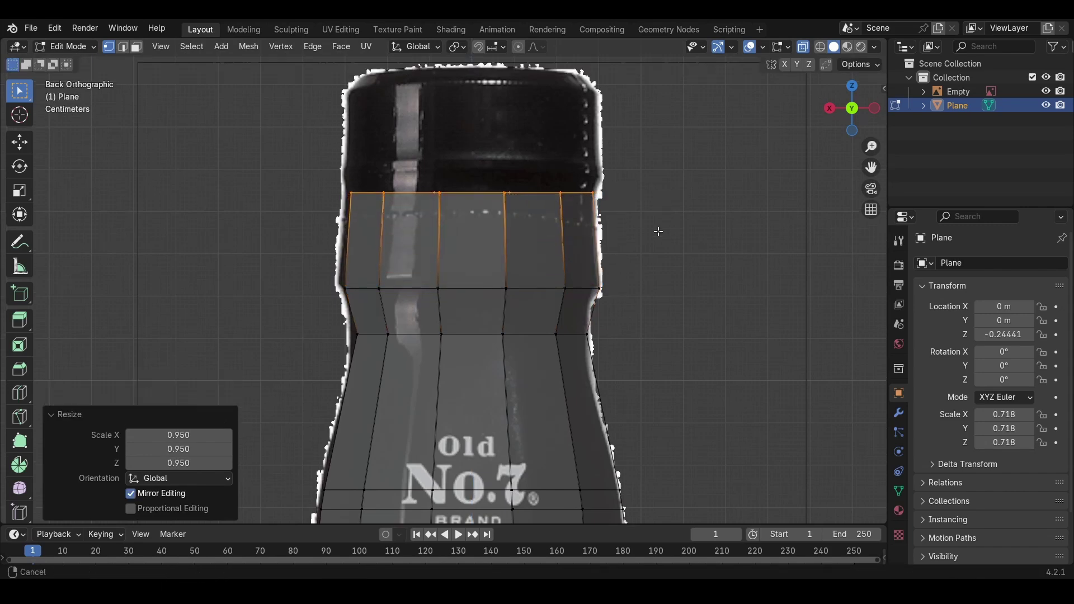
Step: Extrude a short cap section about 0.046 m upward and scale its upper edge to about 1.060
middle_click_drag(659, 232, 658, 279, "shift")
key("e")
left_click(656, 259)
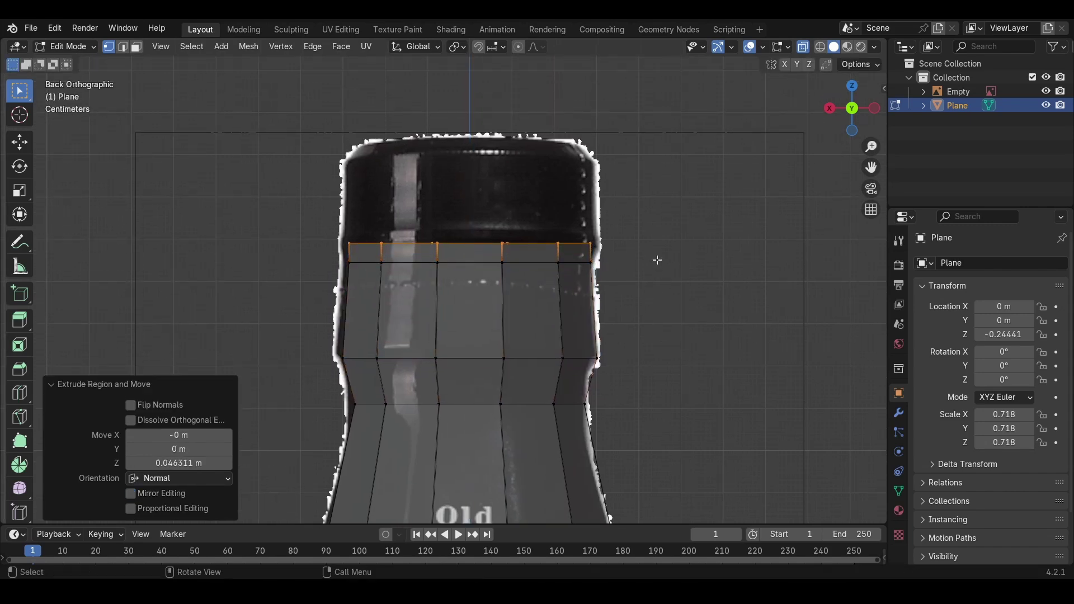
key("s")
left_click(674, 260)
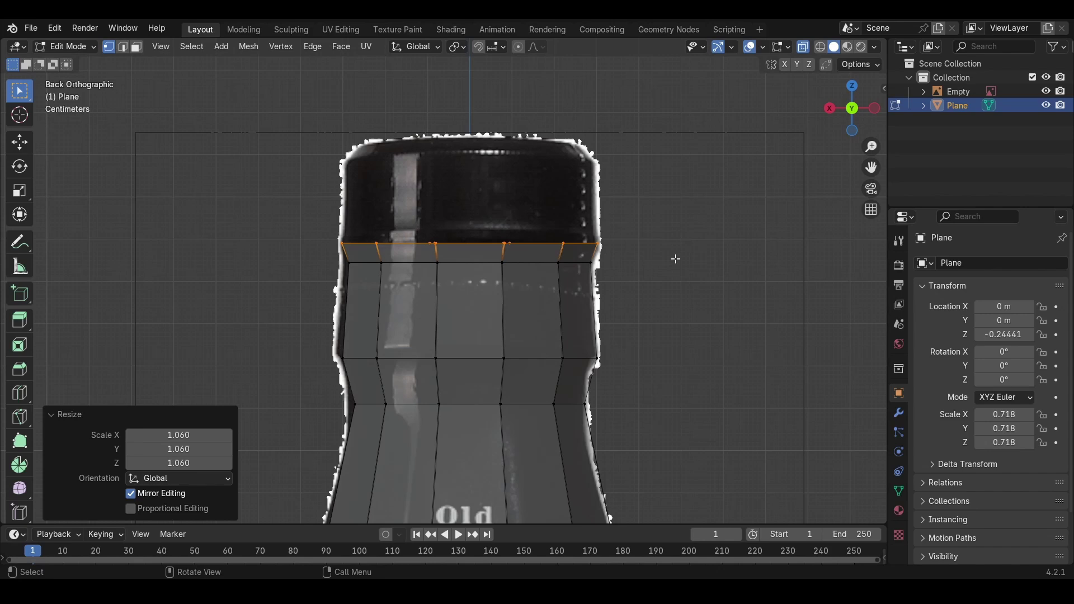
Step: Extrude the upper cap section about 0.188 m, then extrude its top again and scale it to about 0.828 for a tapered rim
key("e")
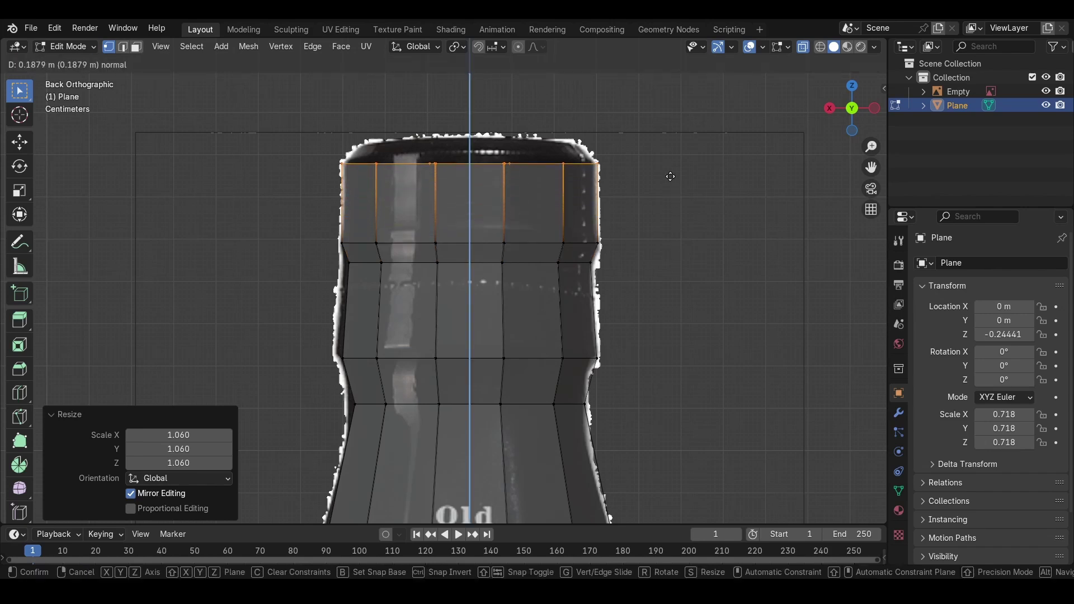
left_click(671, 175)
key("e")
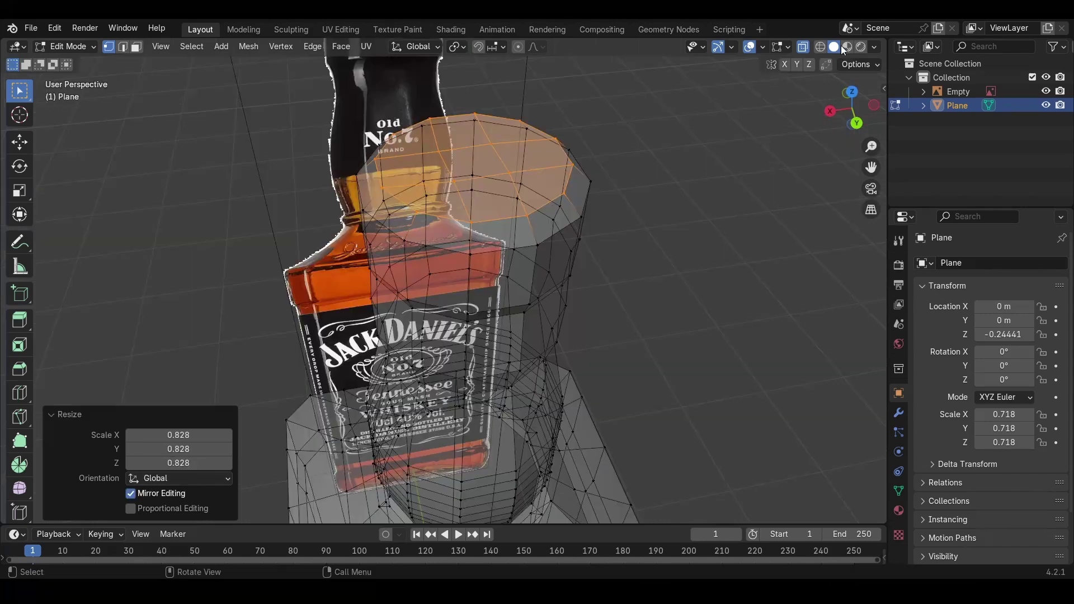
Step: Turn off X-ray, return to Object Mode and examine the whole bottle's shape from several angles
left_click(803, 50)
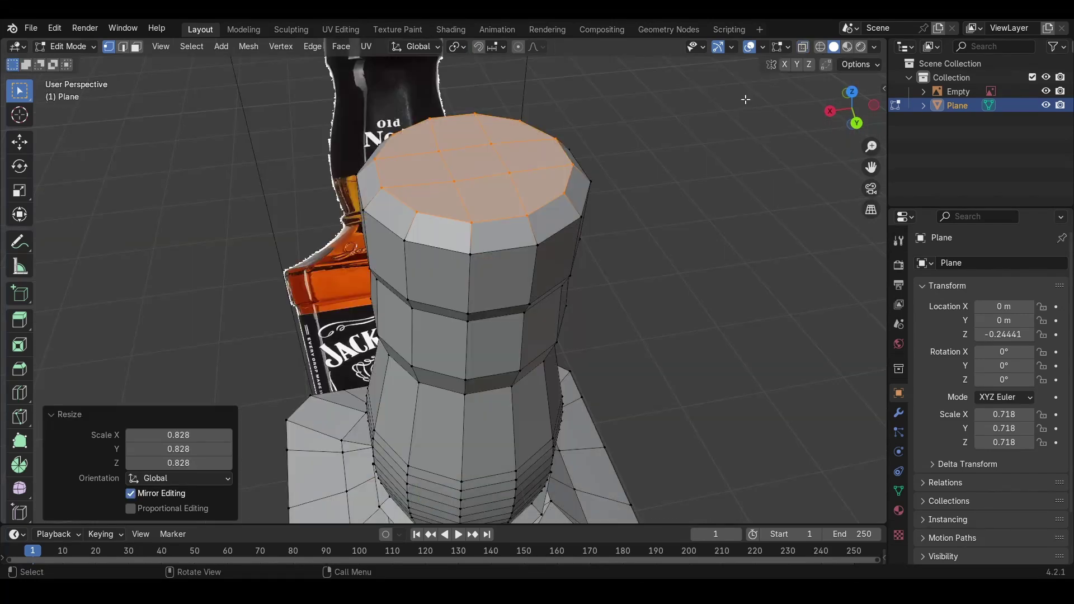
scroll(494, 279, "down", 4)
middle_click_drag(493, 290, 491, 237)
key("Tab")
scroll(468, 271, "down", 5)
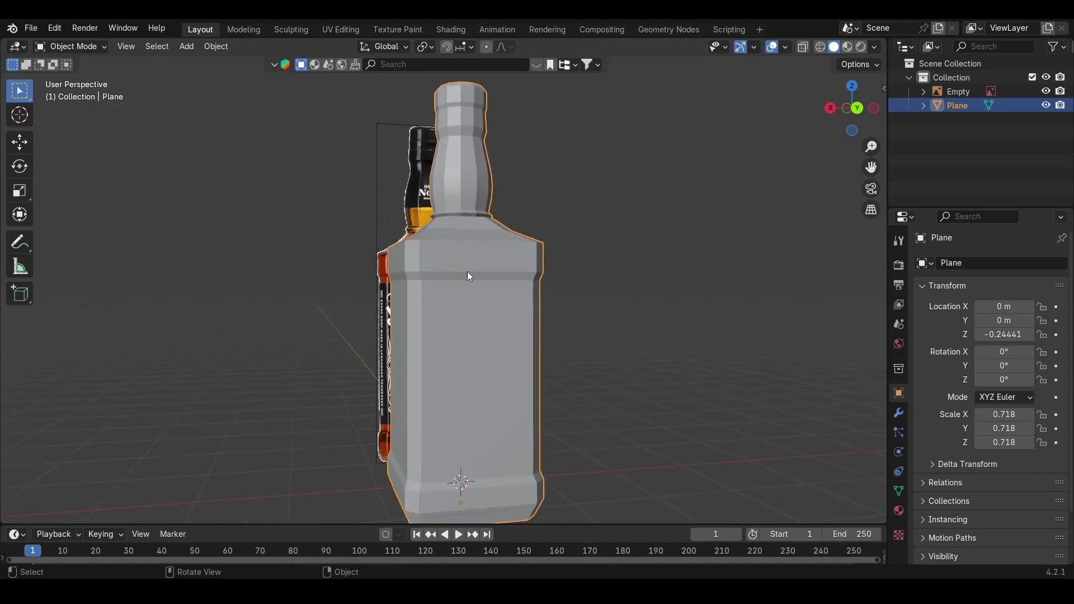
middle_click_drag(432, 227, 454, 330)
scroll(455, 210, "up", 2)
middle_click_drag(457, 209, 459, 189)
scroll(460, 195, "up", 2)
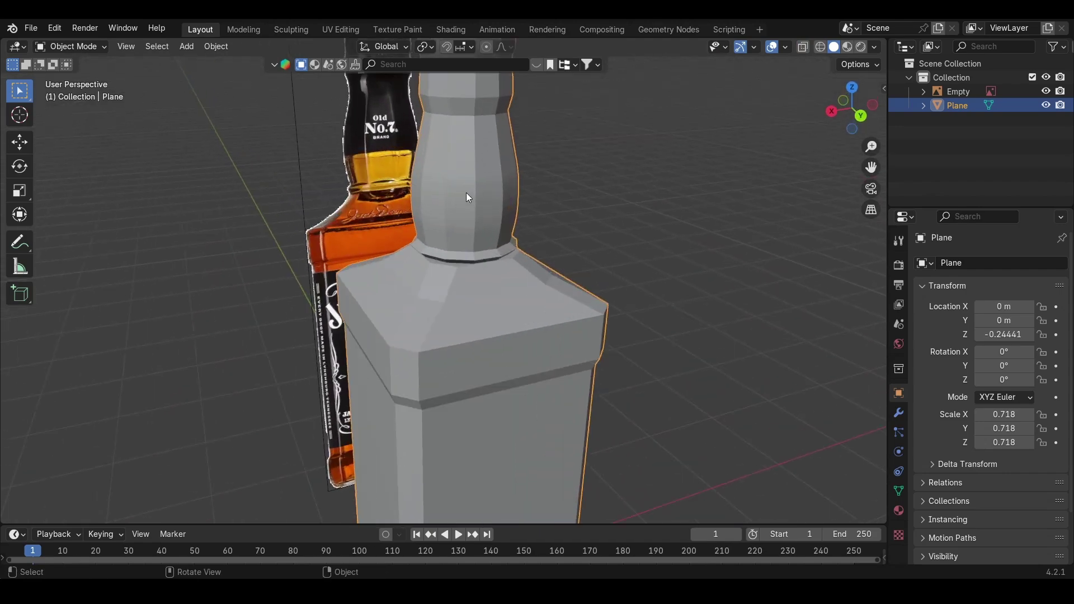
middle_click_drag(437, 331, 465, 176)
Step: Apply Shade Auto Smooth to the bottle and set the Smooth by Angle modifier's angle to 10°
right_click(466, 178)
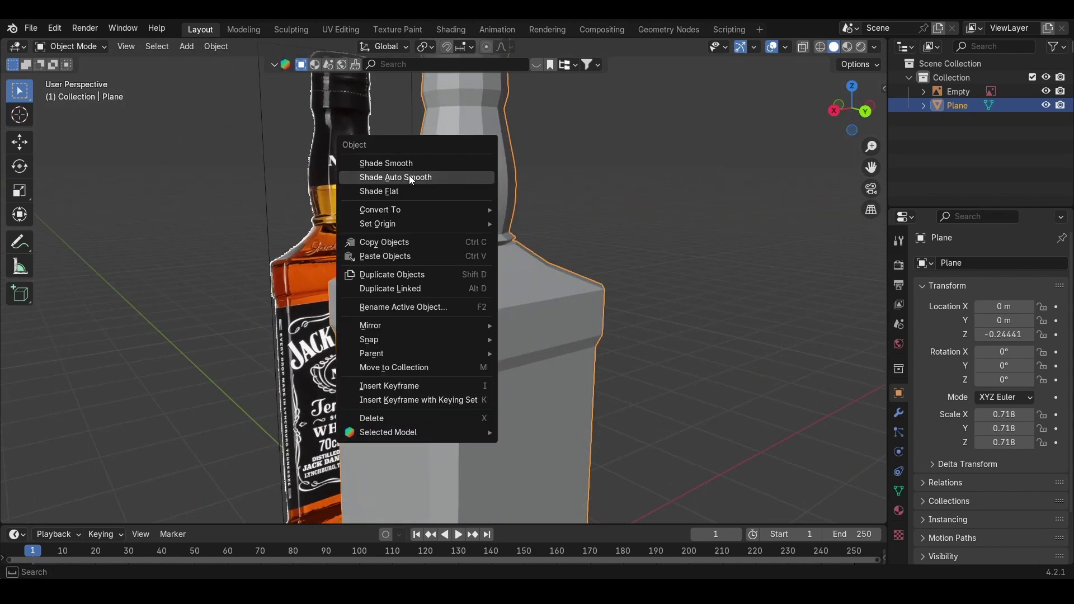
left_click(394, 178)
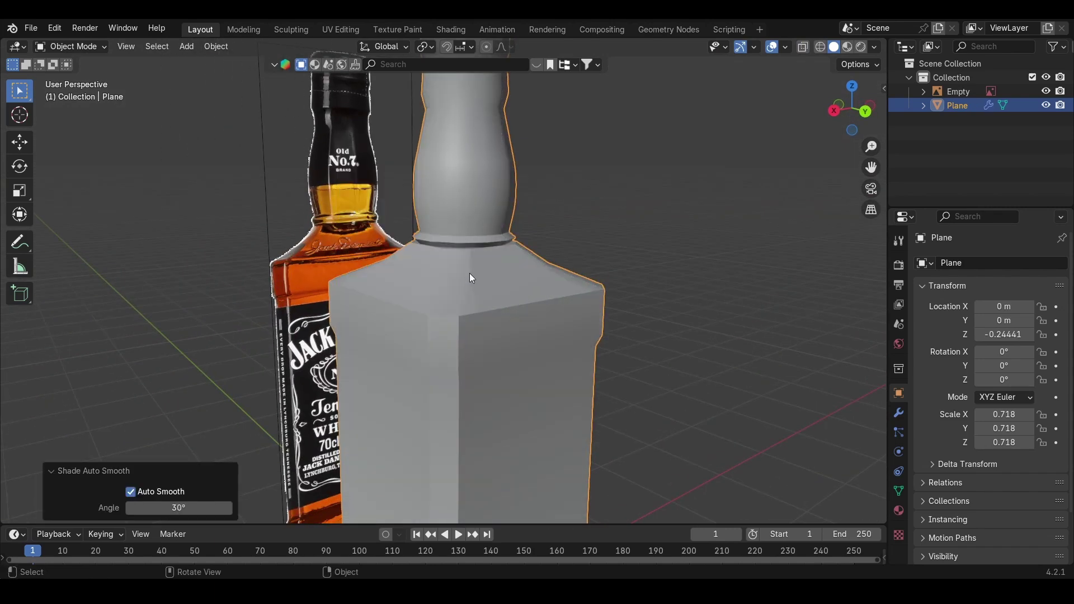
middle_click_drag(472, 136, 456, 255, "shift")
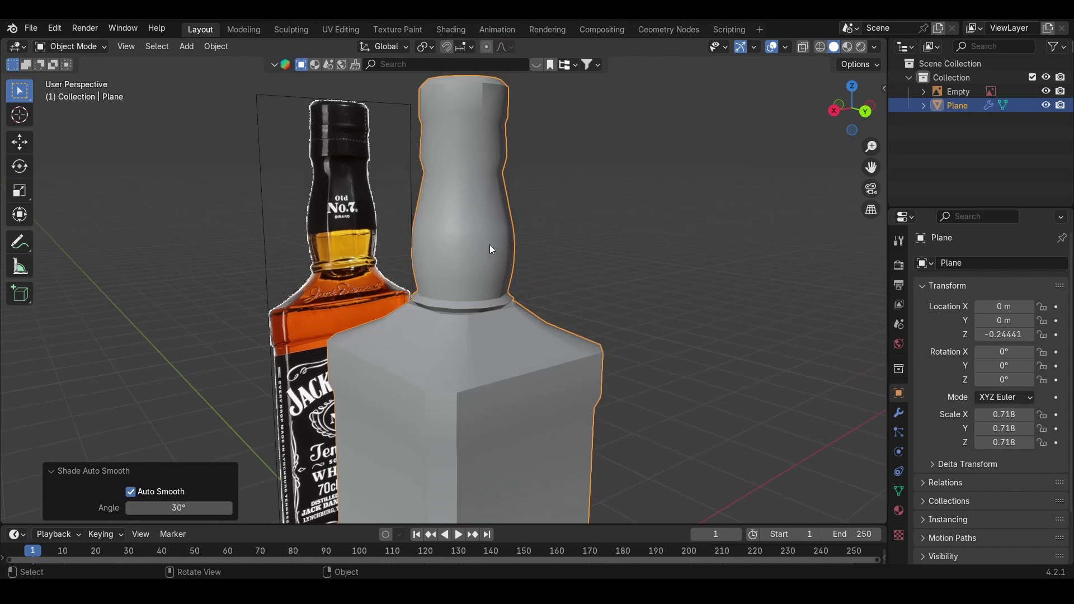
left_click(899, 414)
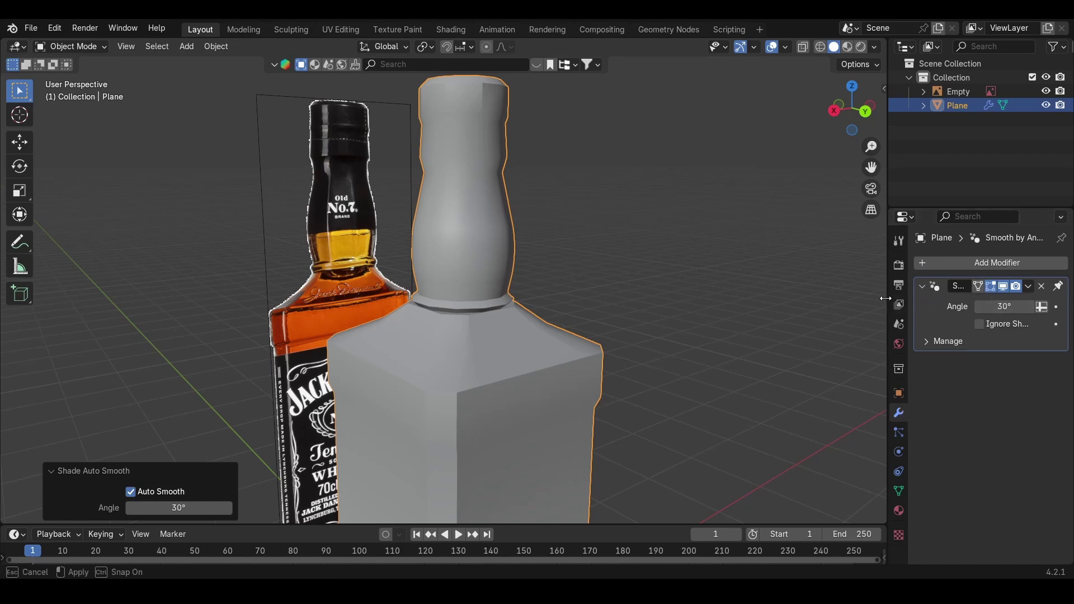
left_click_drag(889, 297, 754, 296)
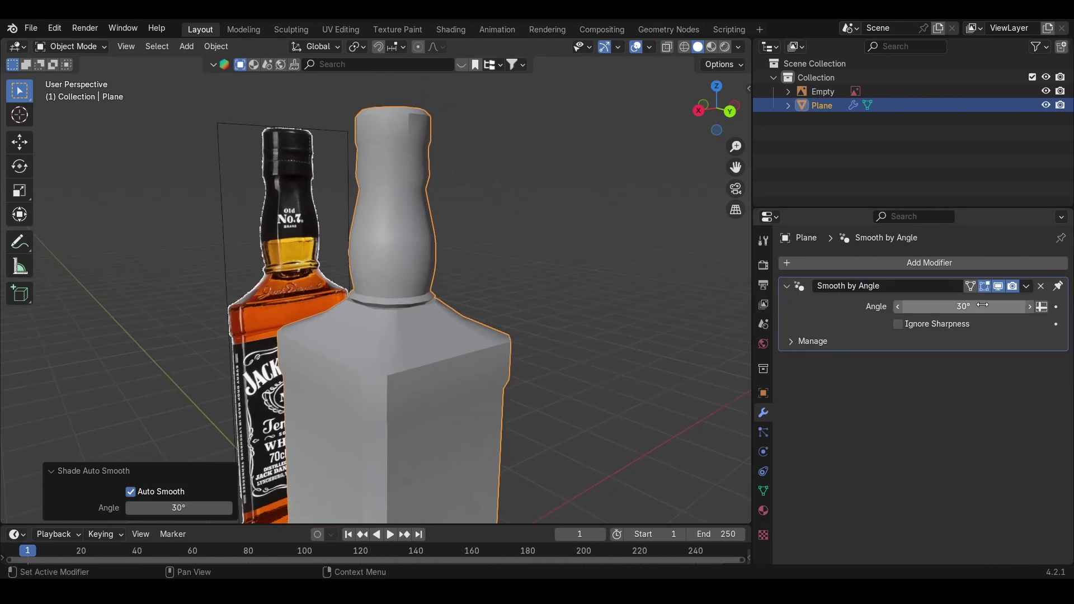
left_click(970, 308)
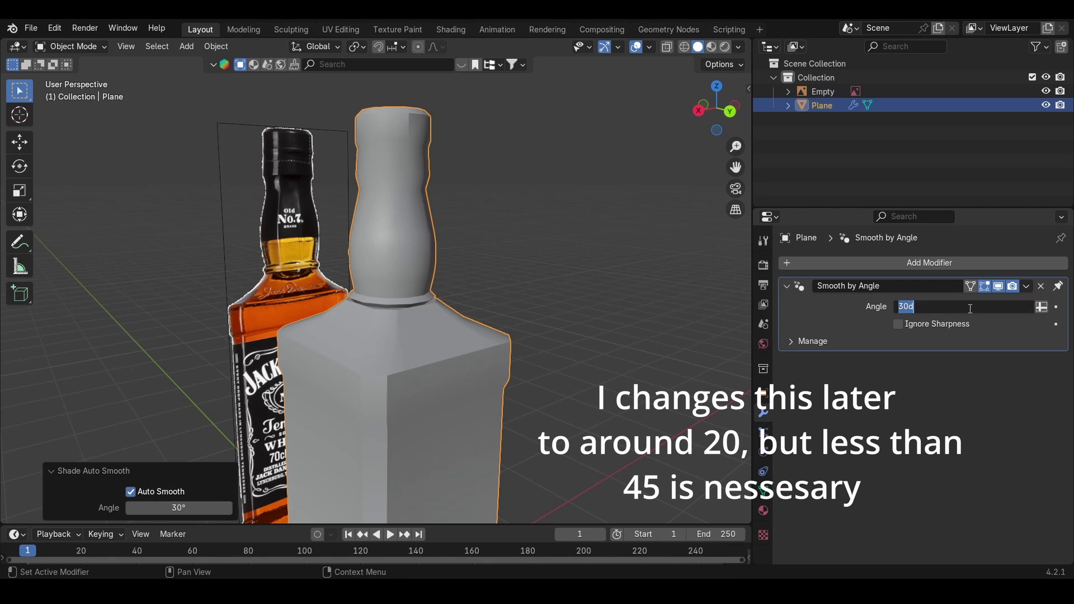
type("10")
key("Return")
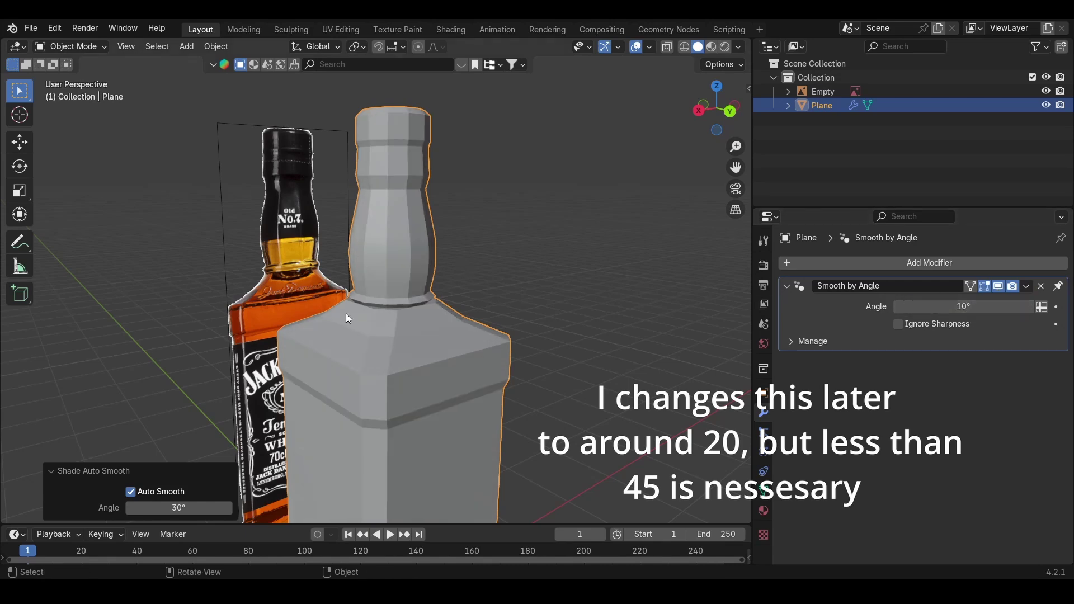
scroll(397, 226, "up", 3)
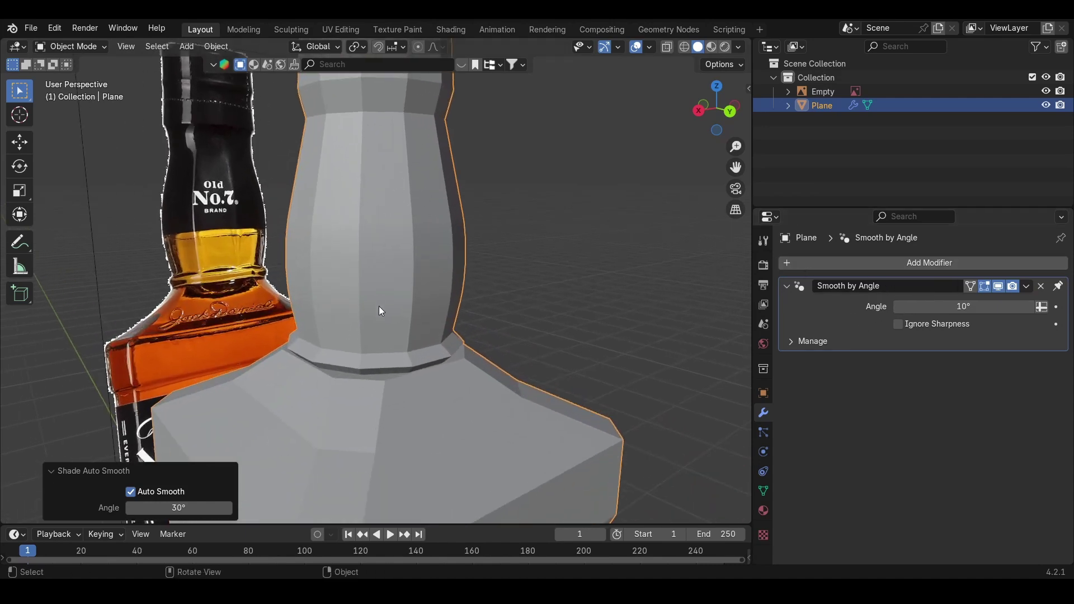
Step: Hide the Smooth by Angle modifier in the viewport, set the bottle to Shade Flat and examine the neck's faceting
left_click(998, 286)
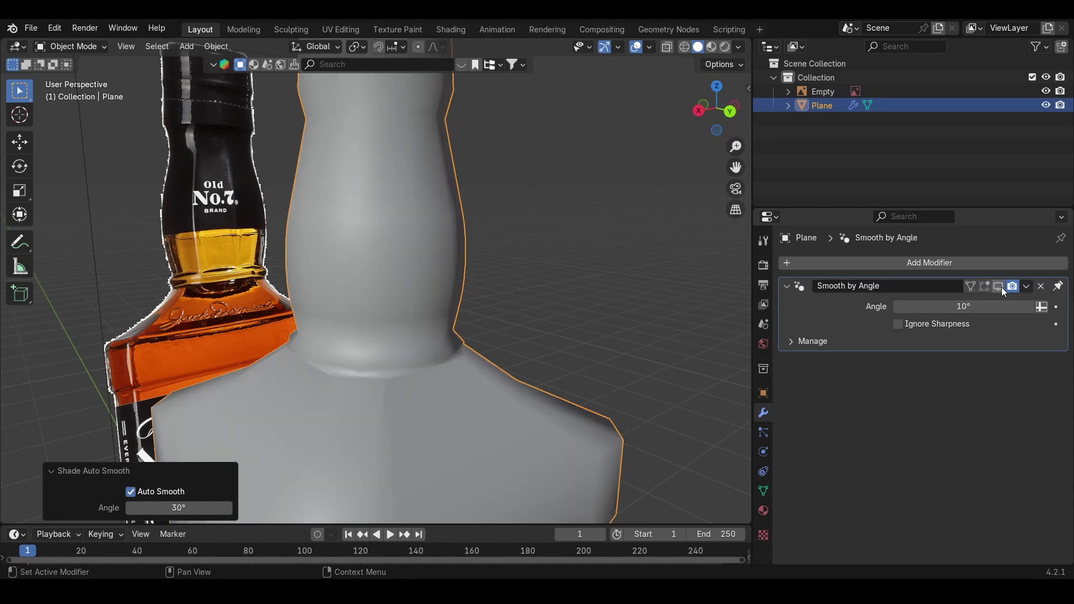
right_click(393, 189)
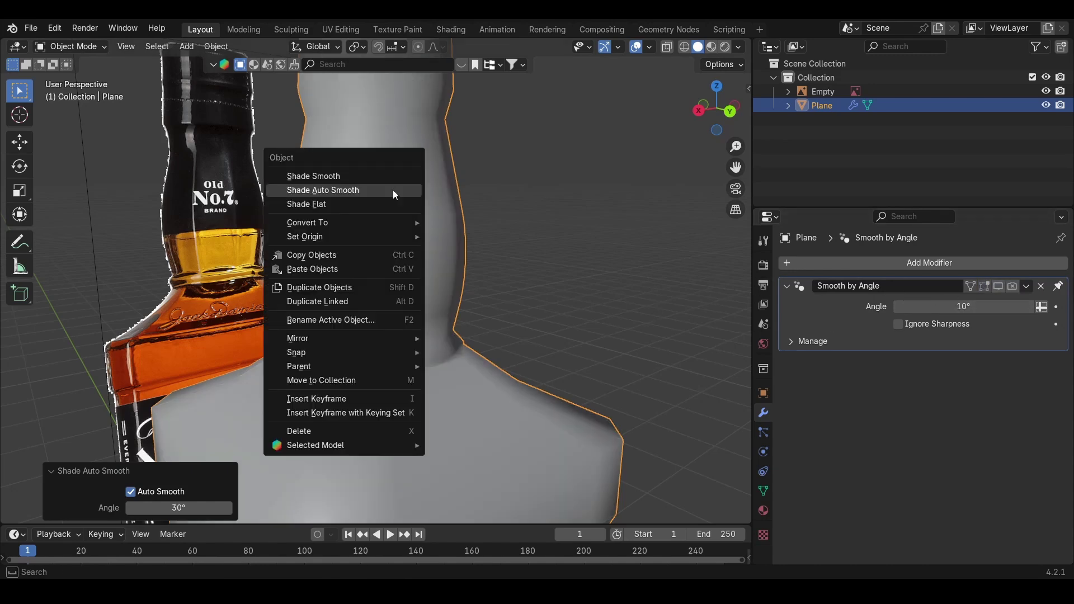
left_click(364, 204)
middle_click_drag(374, 268, 494, 159, "ctrl")
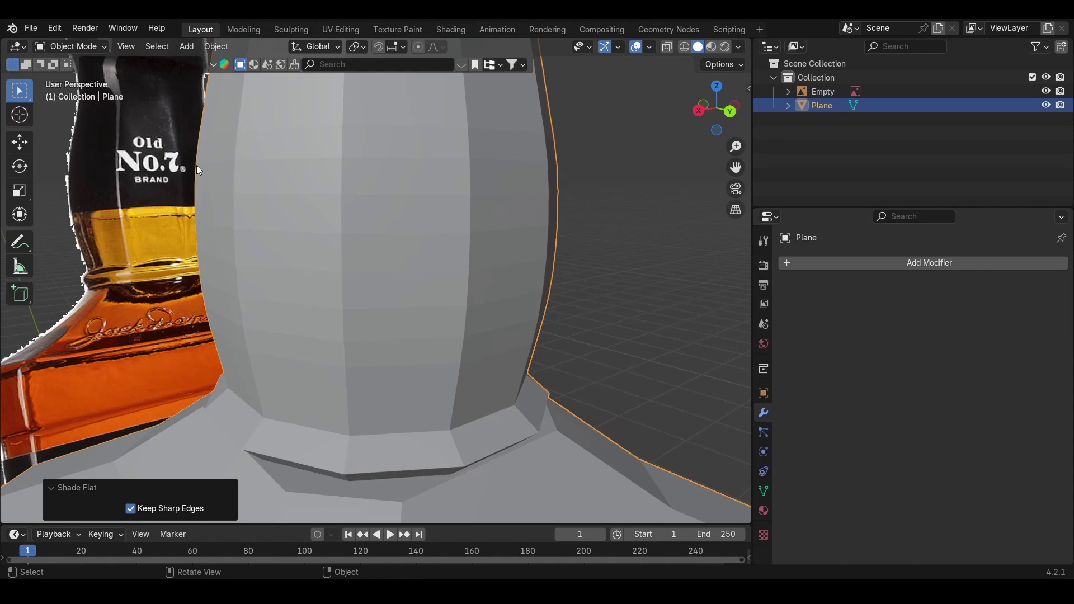
middle_click_drag(559, 182, 415, 187)
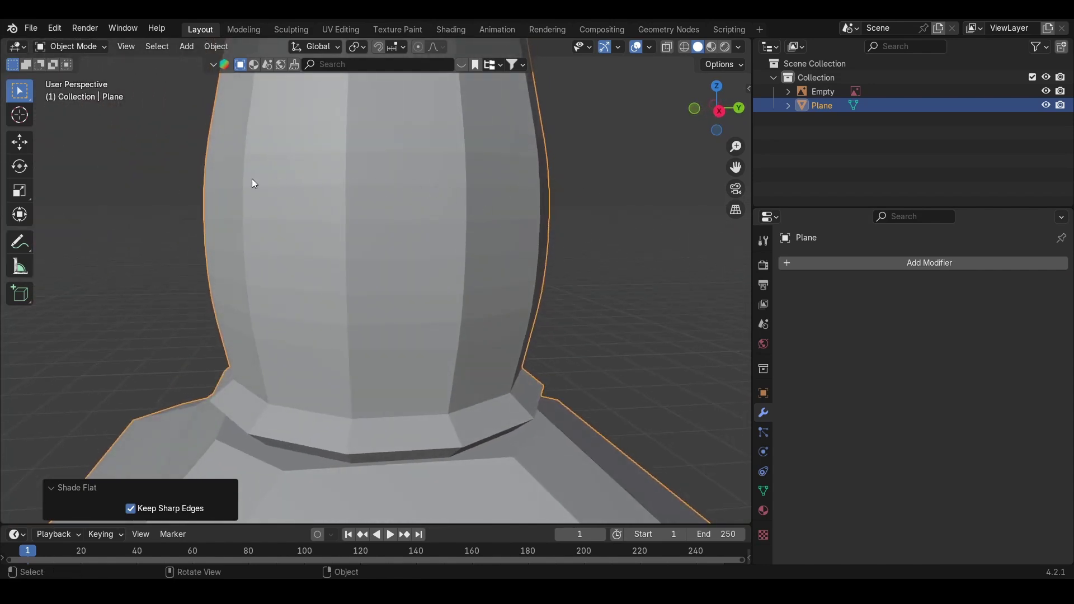
Step: Reapply Shade Auto Smooth to the flat-shaded bottle with a Smooth by Angle value of 10°
right_click(392, 199)
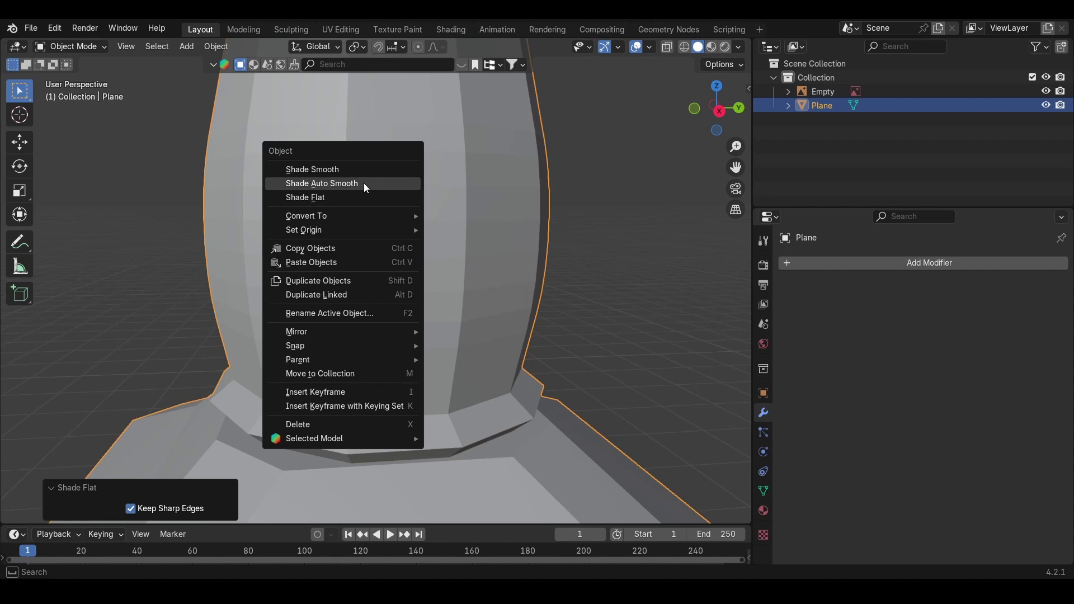
left_click(366, 185)
left_click(985, 306)
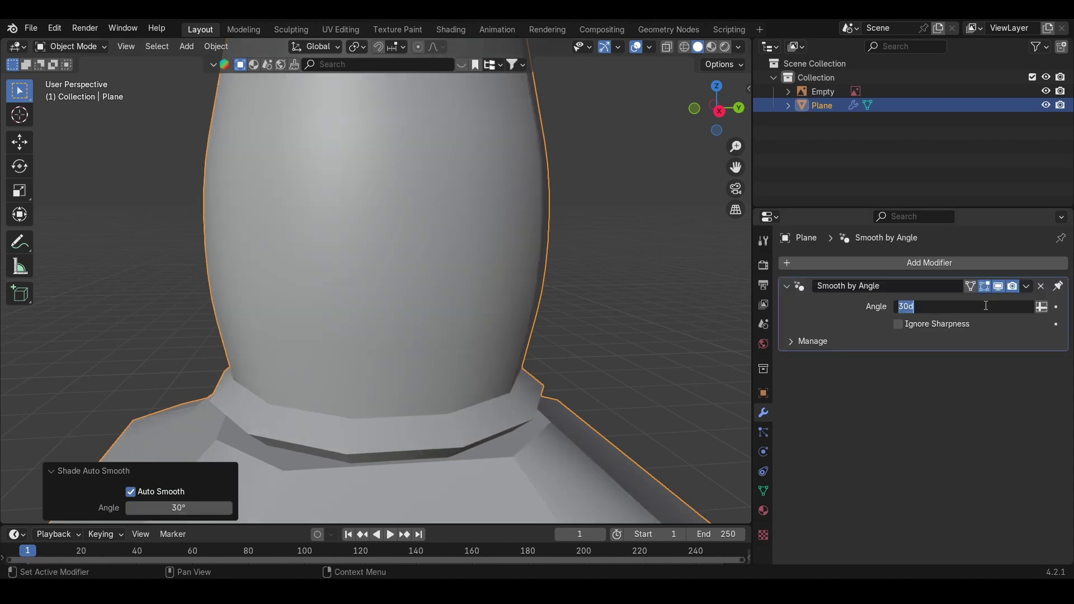
type("10")
key("Return")
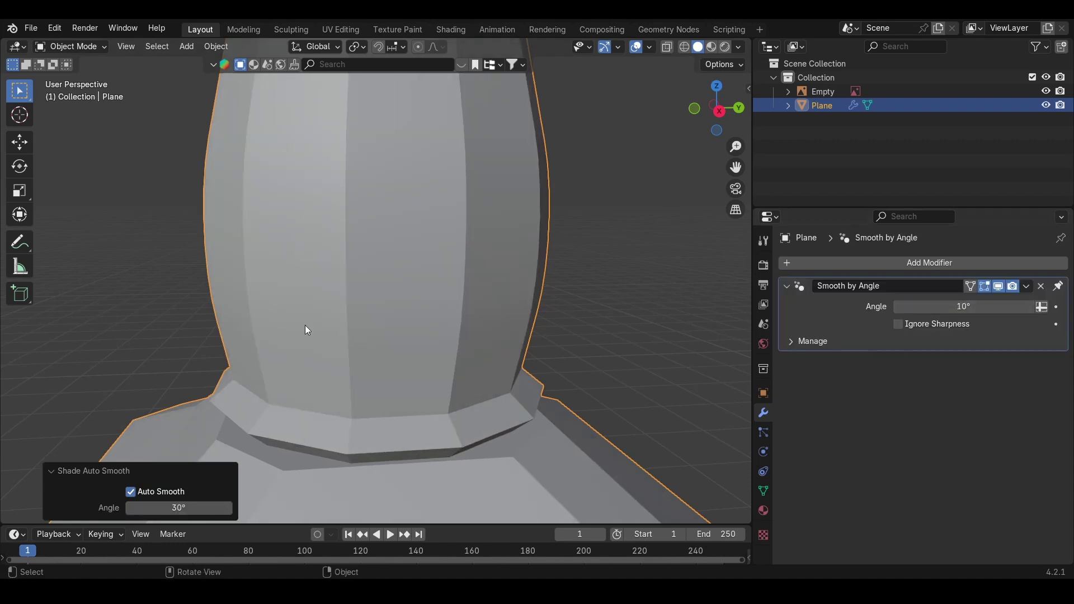
Step: Examine the auto-smoothed shading on the bottle's cap, neck and shoulders from several angles
scroll(343, 104, "down", 5)
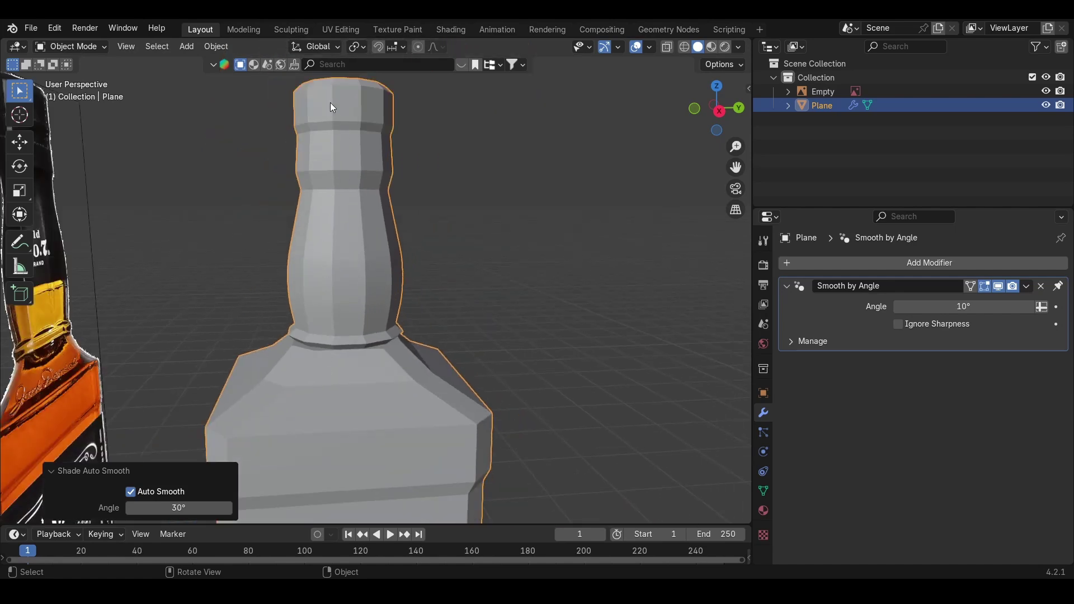
middle_click_drag(348, 291, 306, 339)
scroll(347, 363, "down", 2)
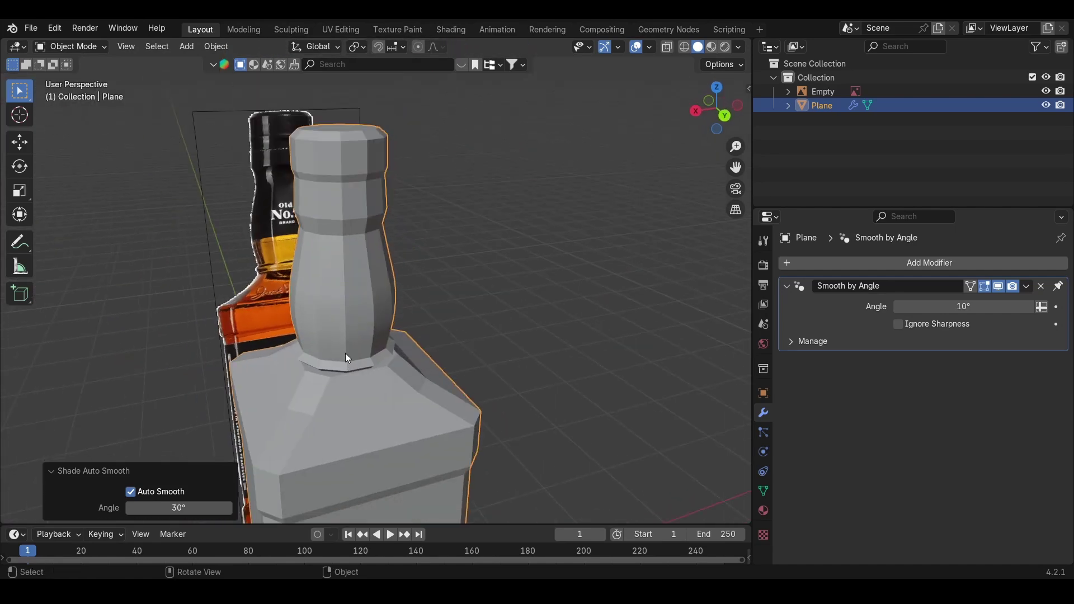
middle_click_drag(342, 318, 357, 238, "shift")
middle_click_drag(371, 274, 411, 254)
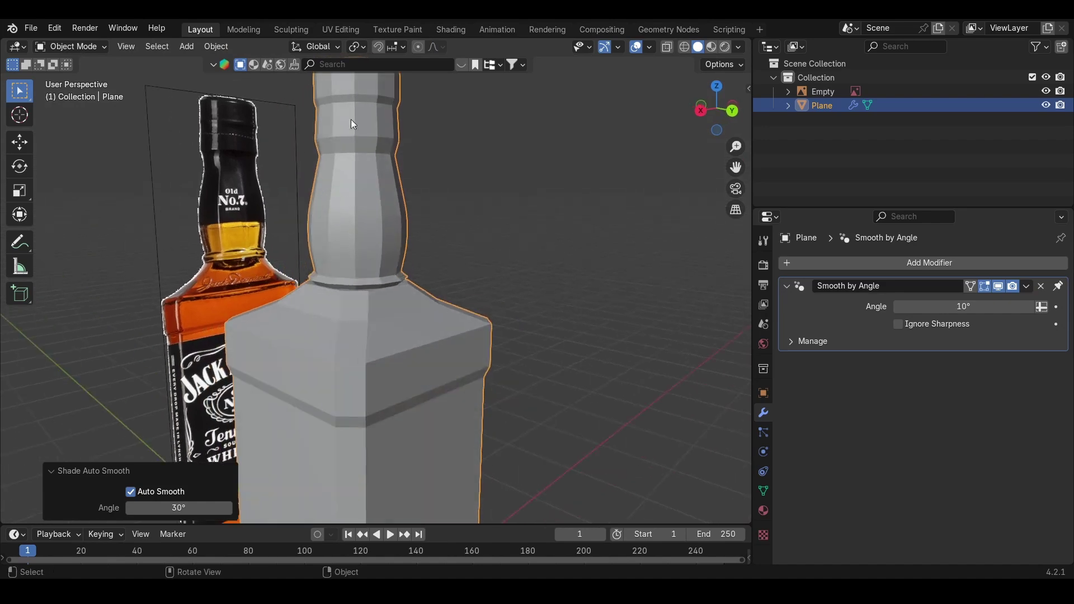
middle_click_drag(351, 89, 373, 97, "shift")
scroll(350, 176, "down", 1)
Step: In Edit Mode with edge selection, select the rings of vertical edges around the cap's side and its sloped top rim
key("Tab")
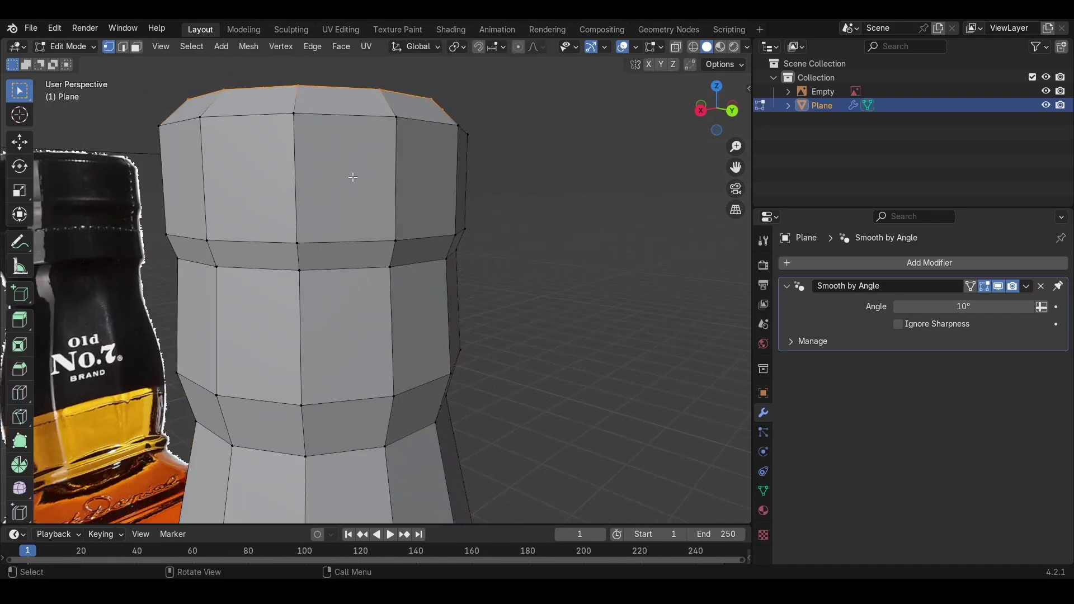
left_click(123, 48)
scroll(316, 191, "down", 1)
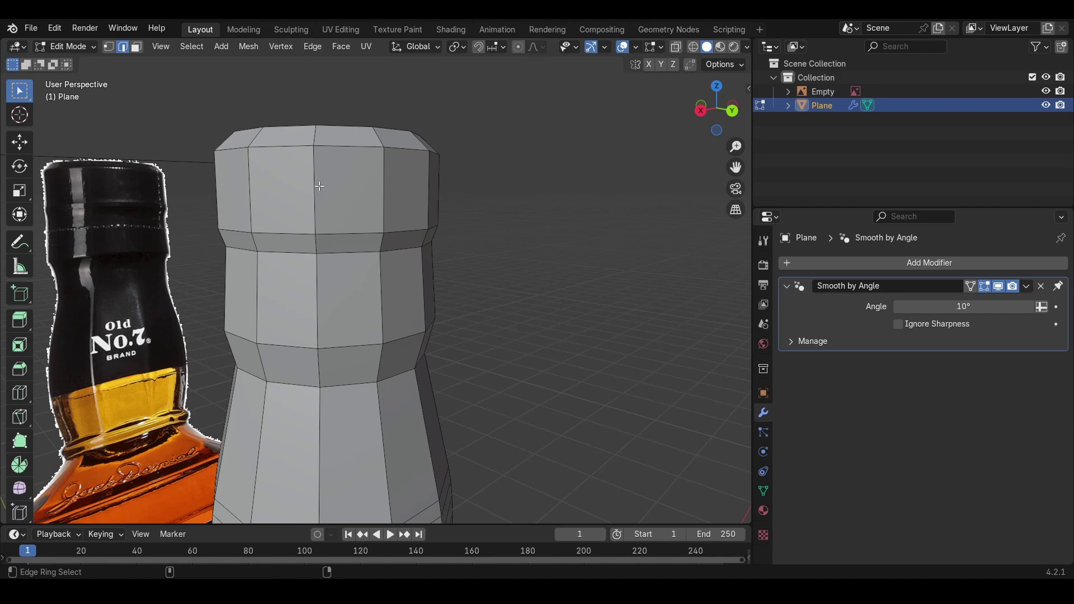
left_click(319, 186, "ctrl+alt")
middle_click_drag(347, 170, 480, 202)
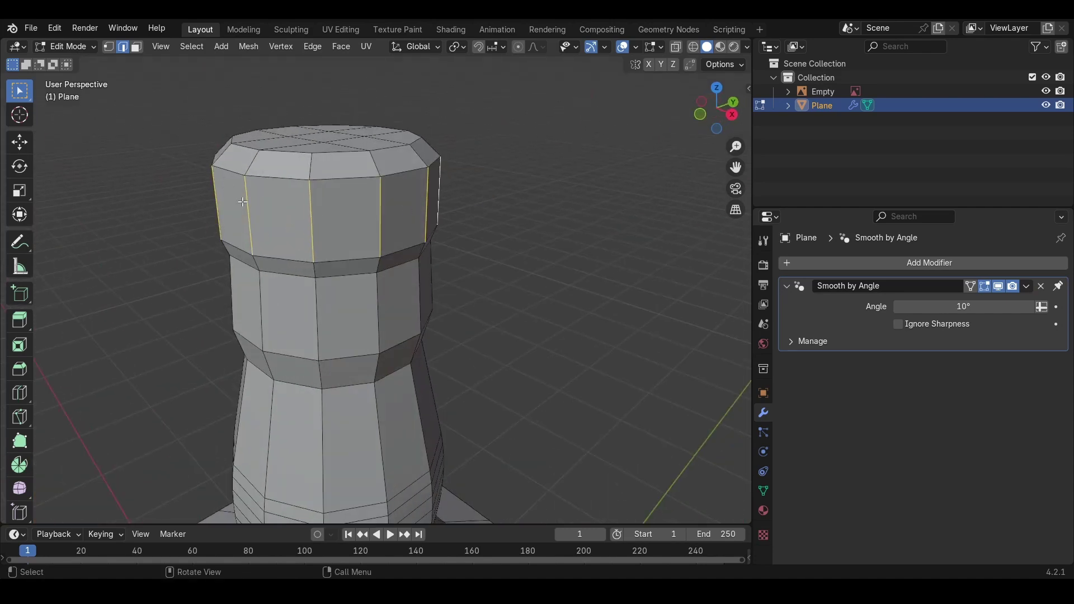
middle_click_drag(268, 211, 361, 161)
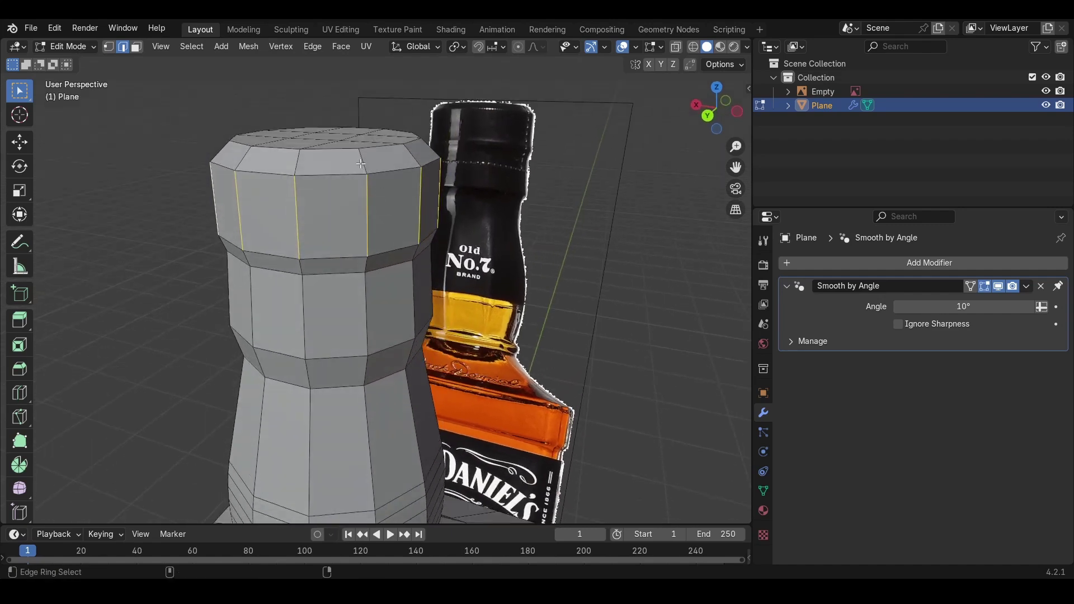
left_click(362, 163, "ctrl+alt+shift")
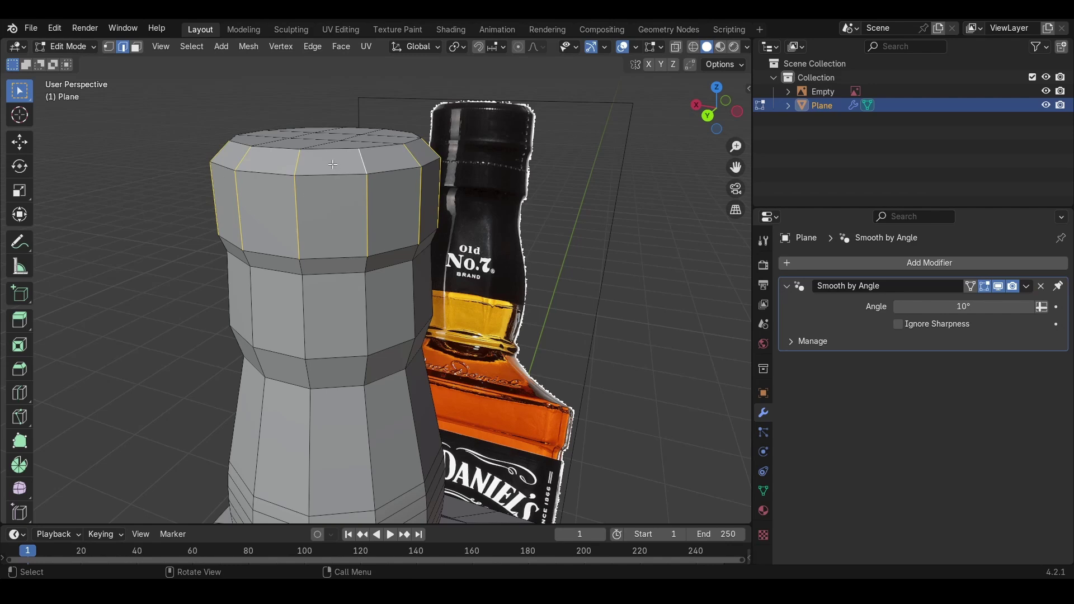
middle_click_drag(351, 257, 359, 239)
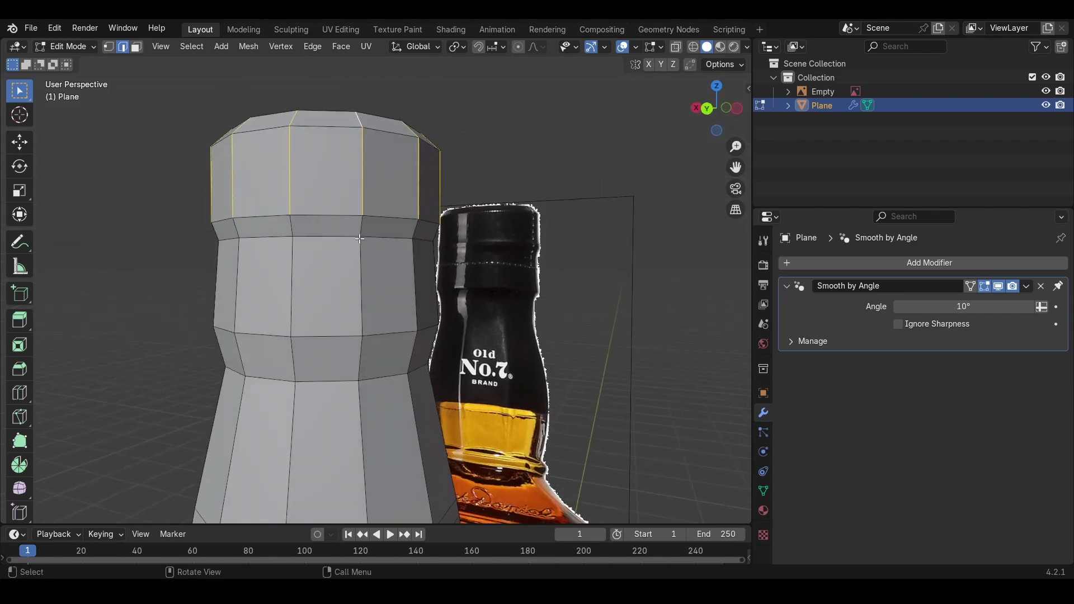
Step: Extend the selection with the edge rings of the narrow sloped band under the cap and the straight neck band below it
left_click(362, 227, "ctrl+alt")
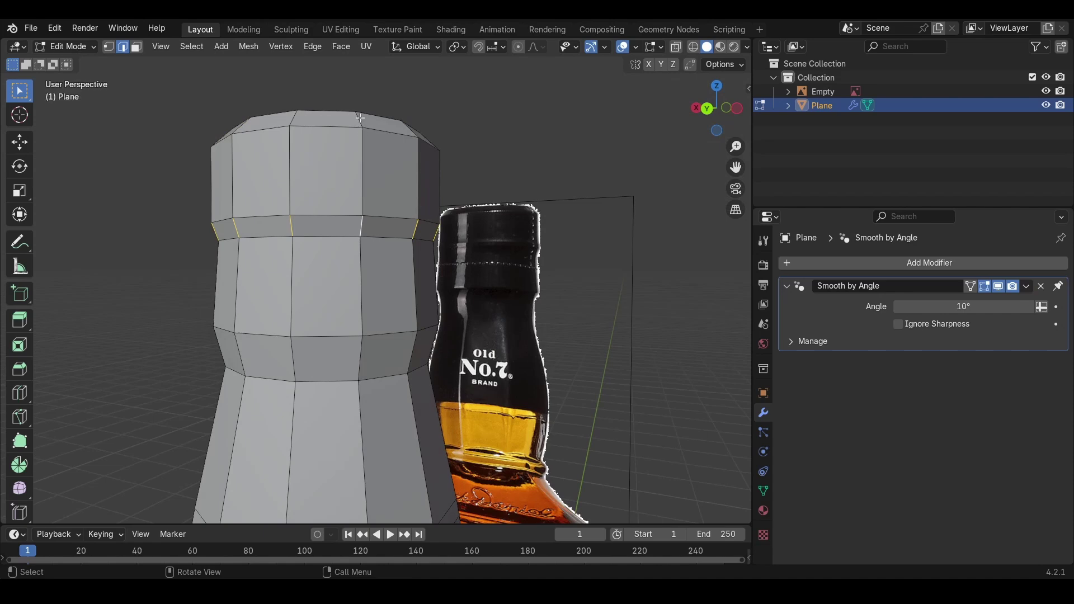
left_click(440, 177, "ctrl+alt")
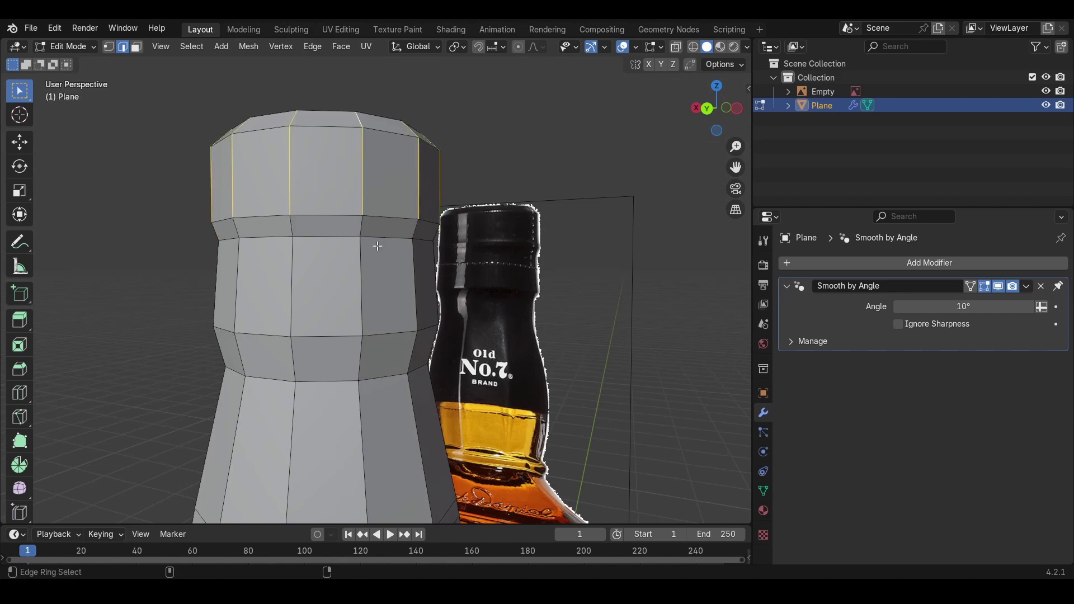
left_click(362, 225, "ctrl+alt+shift")
left_click(362, 274, "ctrl+alt+shift")
Step: Bevel the selected vertical edges of the cap and neck band with 7 segments and a width of 0.086 m
middle_click_drag(362, 274, 340, 215, "shift")
middle_click_drag(316, 84, 309, 137)
middle_click_drag(374, 226, 376, 229)
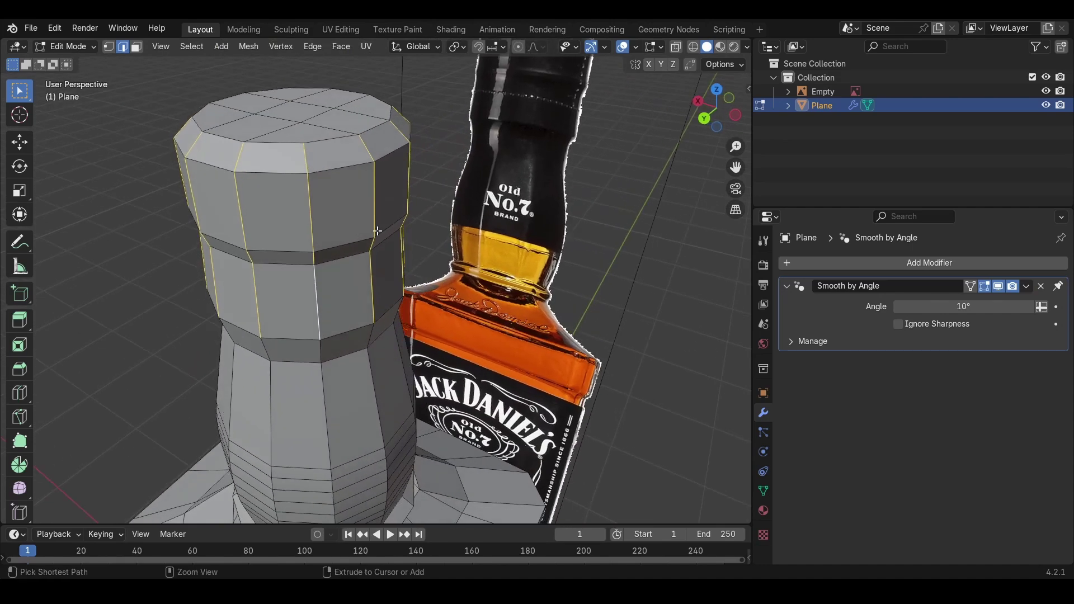
key("ctrl+b")
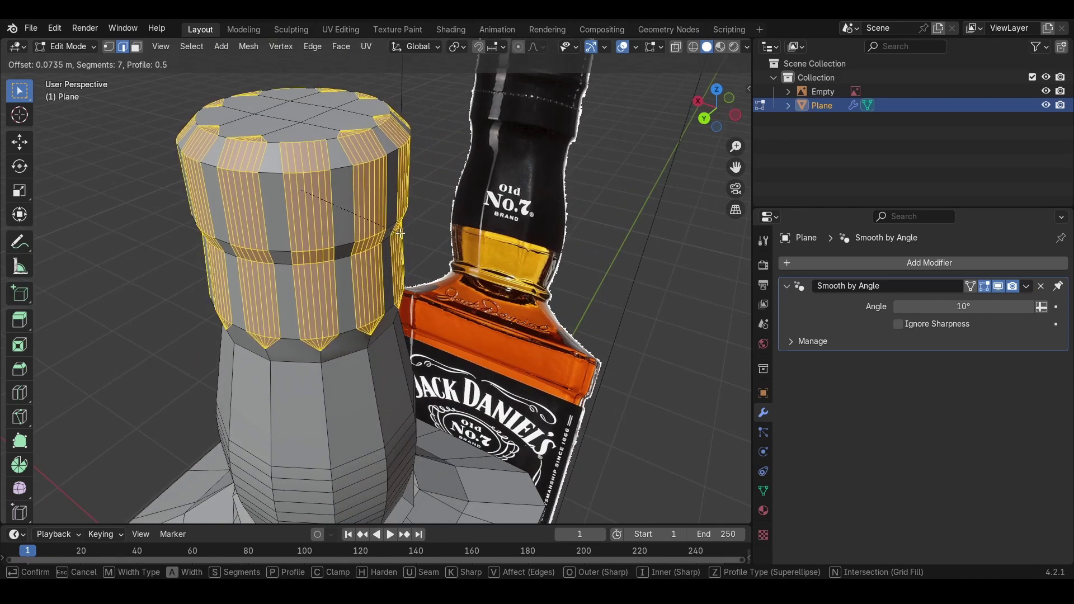
left_click(404, 233)
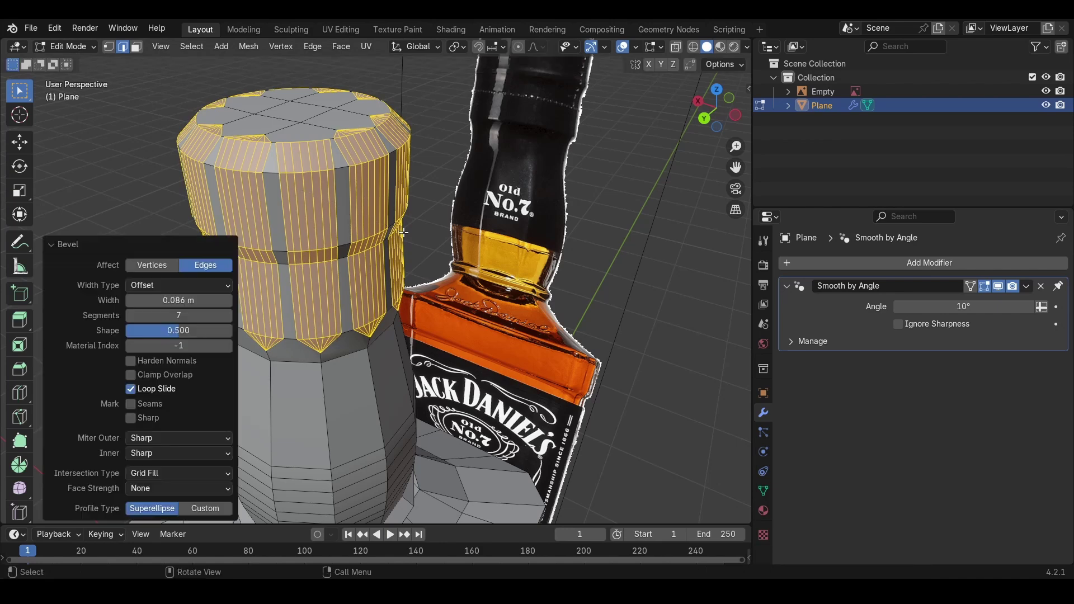
Step: Examine the bevelled cap and the underside of the bottle's base
middle_click_drag(378, 243, 357, 121)
key("Tab")
scroll(354, 175, "down", 3)
middle_click_drag(333, 267, 364, 337, "shift")
scroll(370, 183, "up", 4)
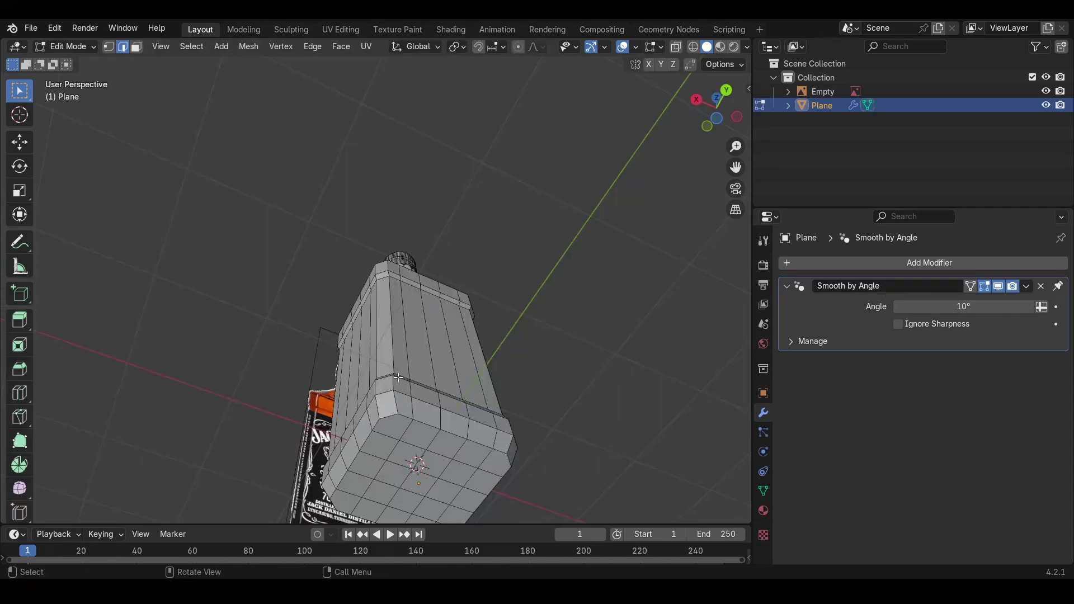
middle_click_drag(335, 262, 387, 339)
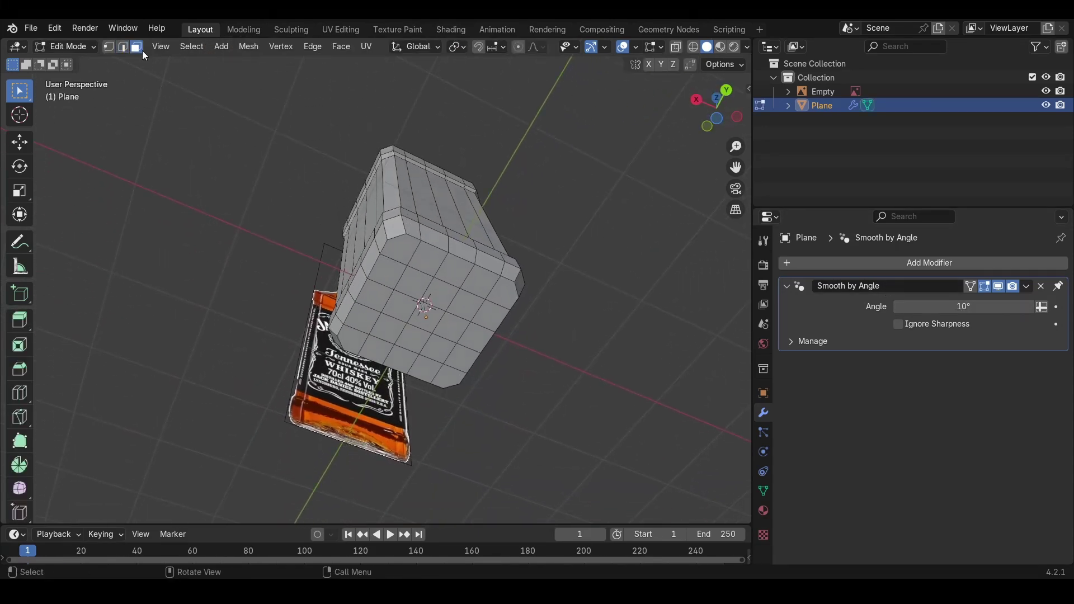
left_click_drag(403, 283, 447, 347)
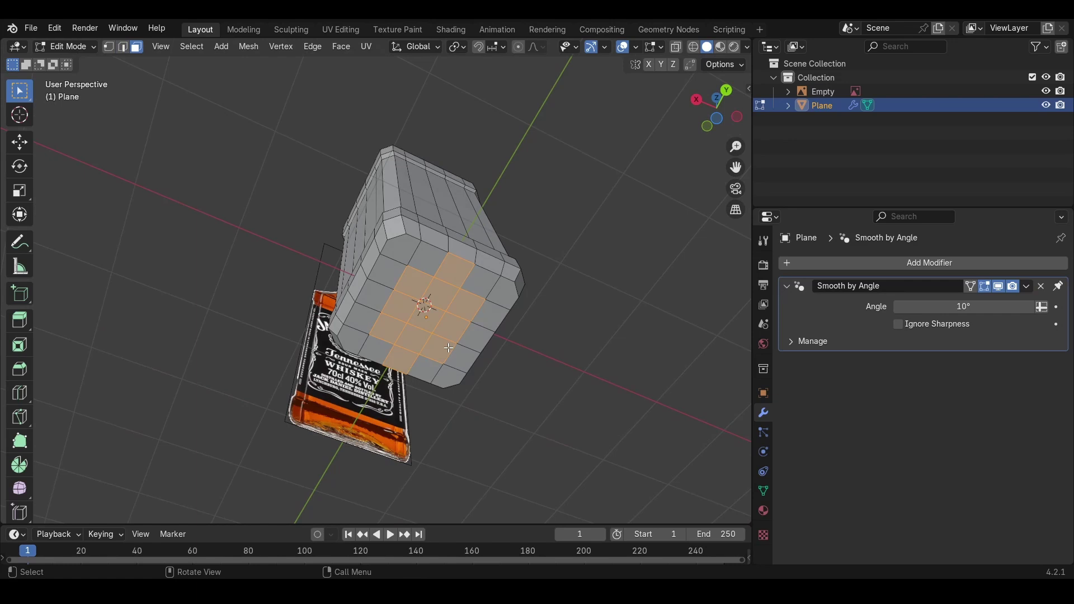
left_click(461, 273, "shift")
scroll(369, 296, "up", 2)
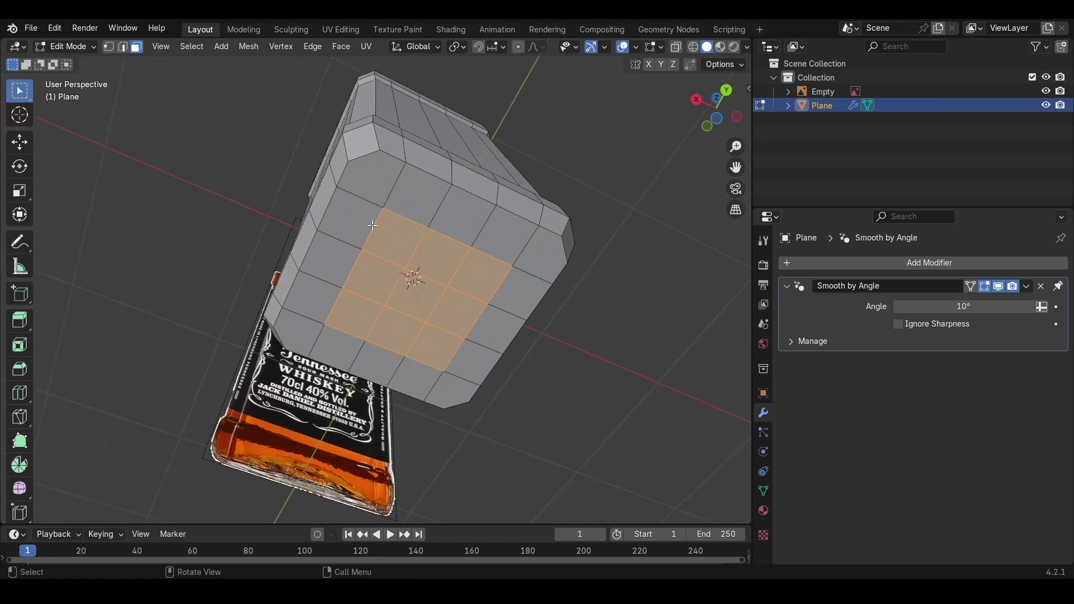
Step: Inset the outer ring of faces on the bottle's base by 0.1488 m and scale the inset faces by 1.083
left_click(369, 190)
left_click(304, 343, "ctrl")
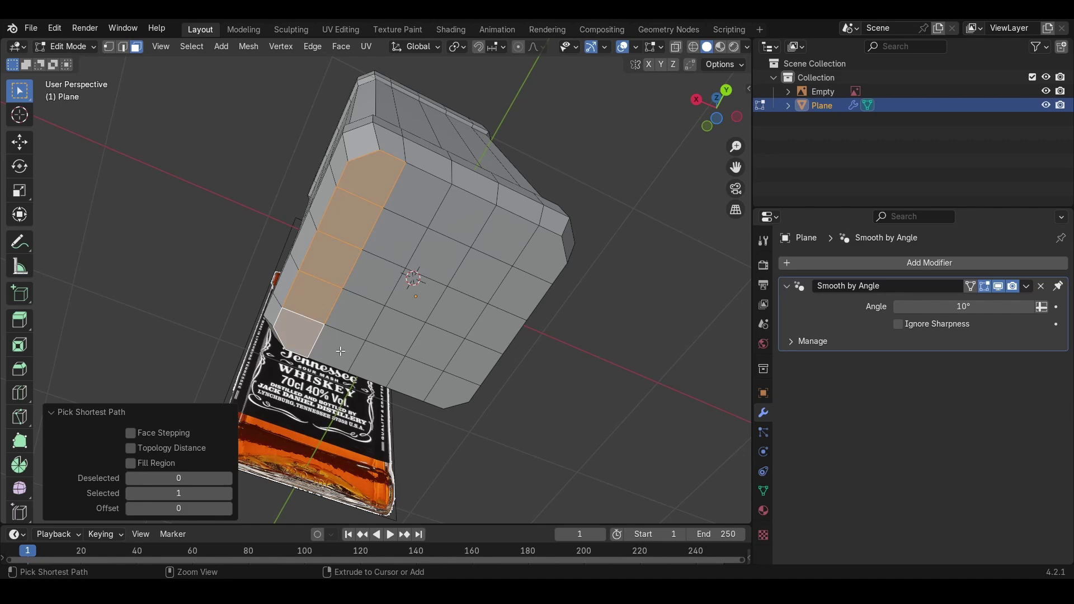
left_click(442, 387, "ctrl")
left_click(526, 264, "ctrl")
left_click(419, 201, "ctrl")
key("i")
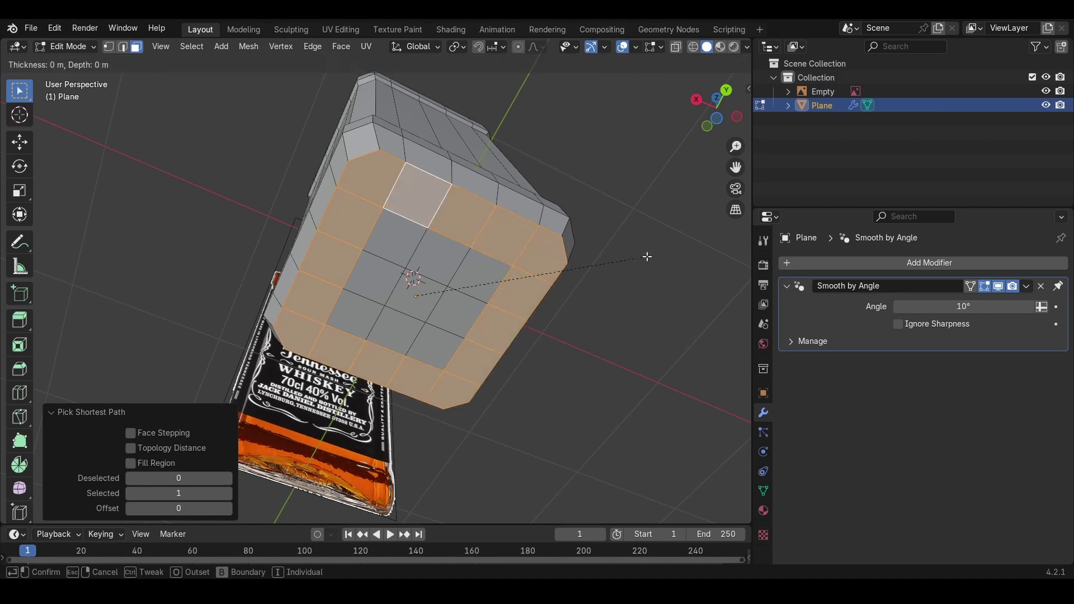
left_click(631, 261)
key("s")
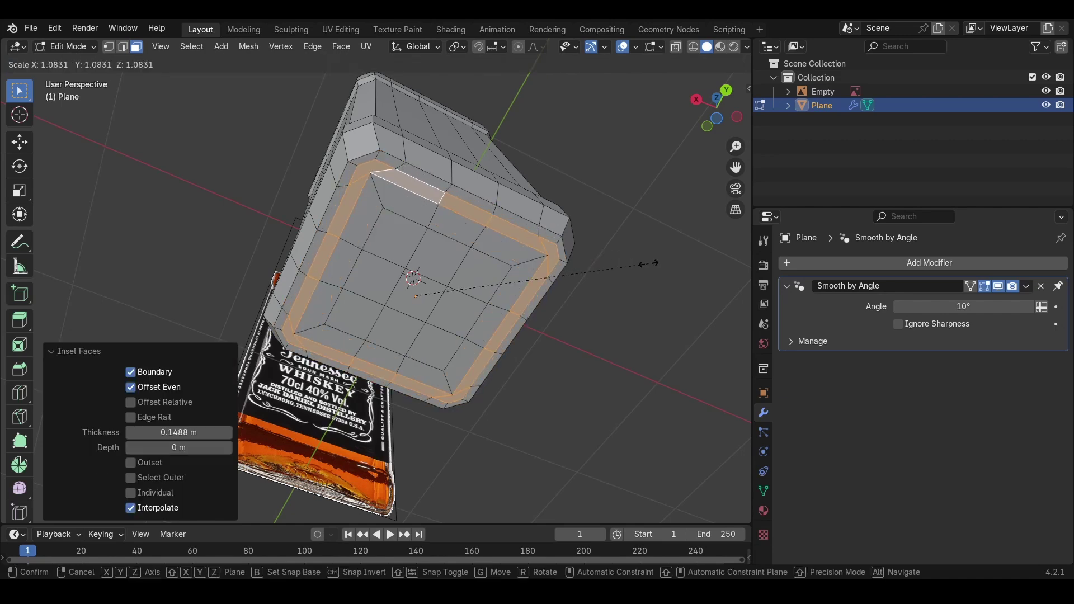
left_click(648, 263)
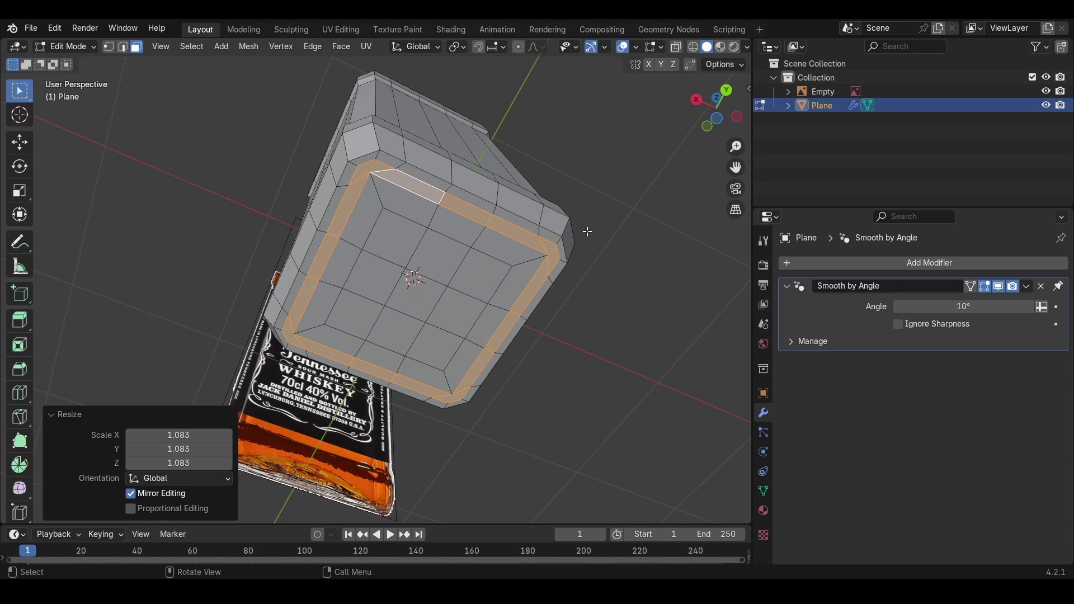
Step: Select the three-by-three block of central faces on the underside of the base
middle_click_drag(437, 265, 407, 245)
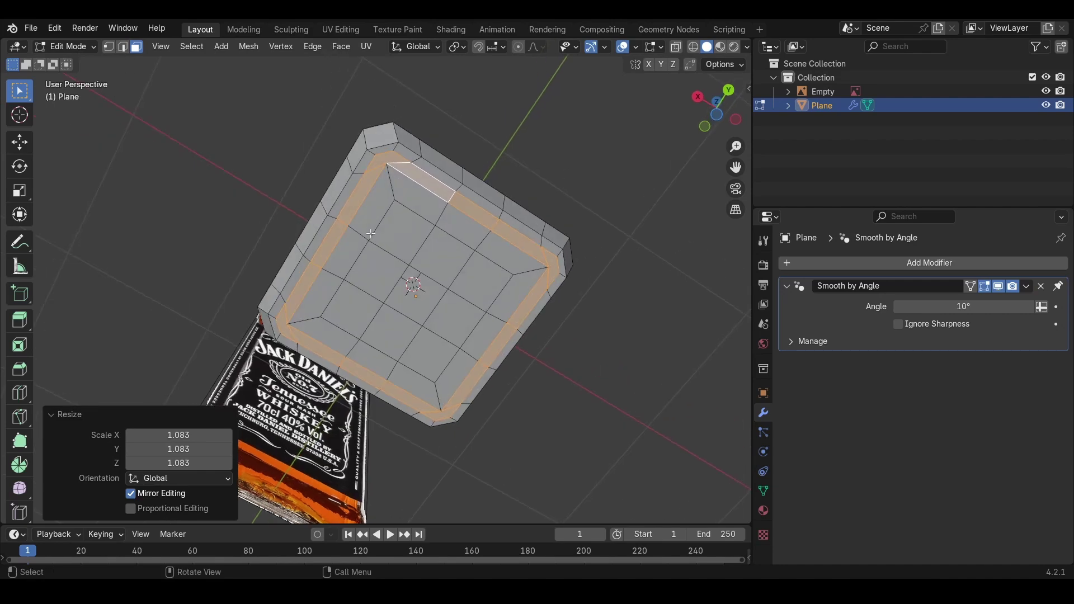
left_click(390, 241)
left_click(426, 350, "ctrl")
left_click(353, 310, "ctrl")
left_click(470, 278, "ctrl")
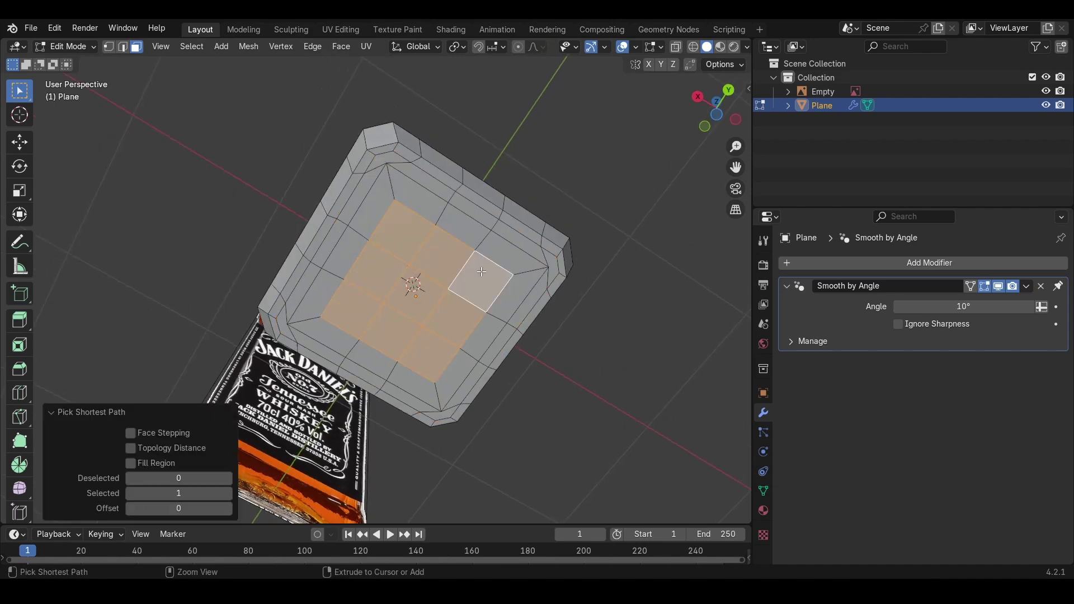
left_click(382, 285, "ctrl")
key("ctrl+z")
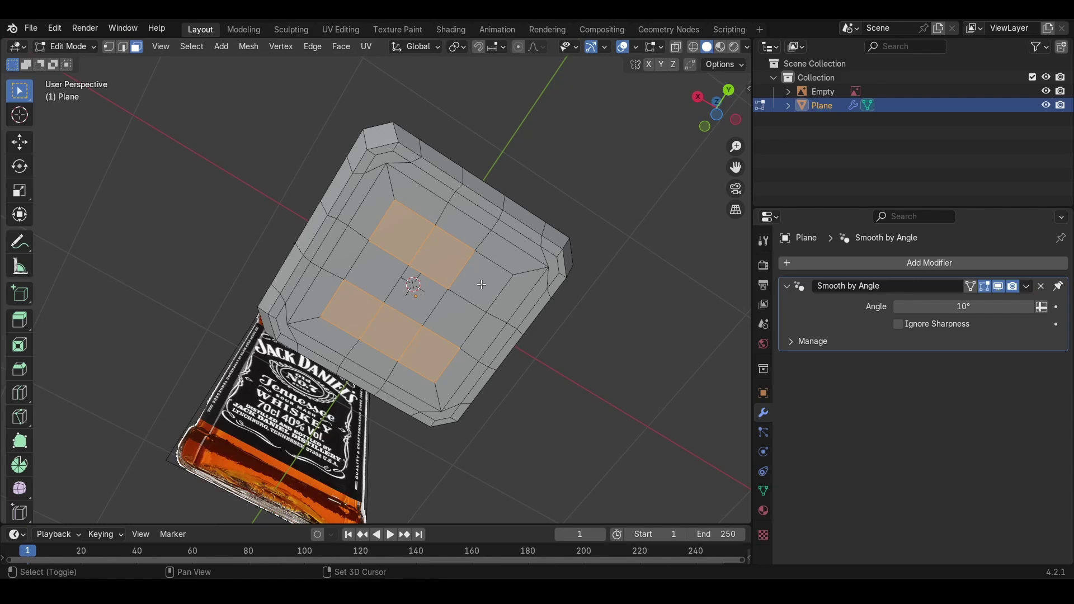
left_click(481, 281, "shift")
left_click(453, 314, "shift")
left_click(415, 297, "shift")
left_click(381, 276, "shift")
Step: Shape the selected central faces into a circle with LoopTools Circle and scale them by 1.081
middle_click_drag(492, 295, 493, 306)
right_click(449, 276)
mouse_move(450, 277)
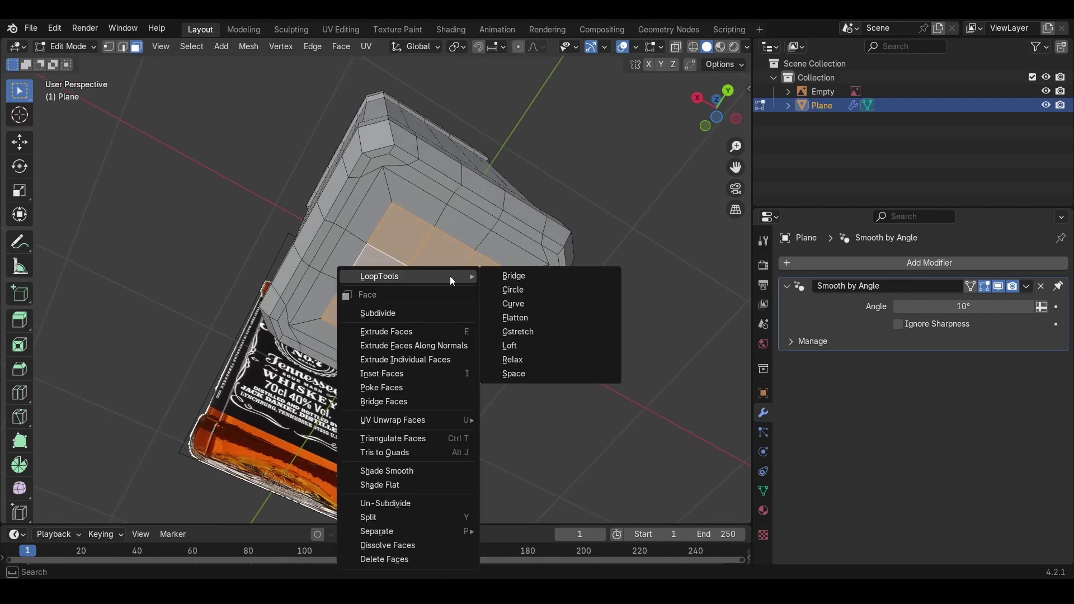
left_click(524, 288)
key("s")
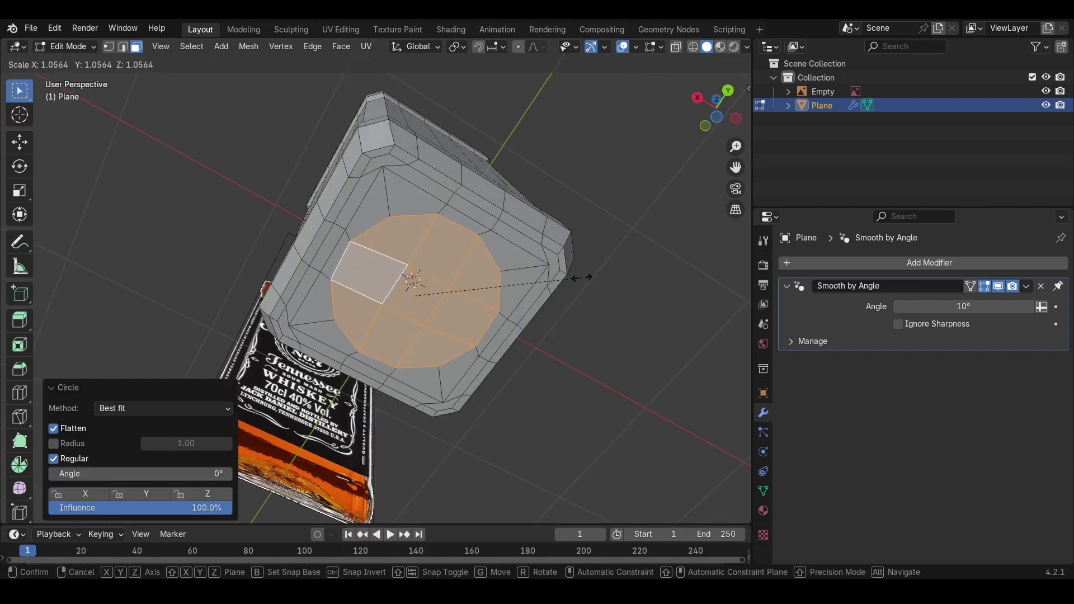
left_click(578, 279)
Step: Recess the circular faces into the base by moving them 0.034317 m along the Z axis
middle_click_drag(495, 325, 504, 352)
key("g")
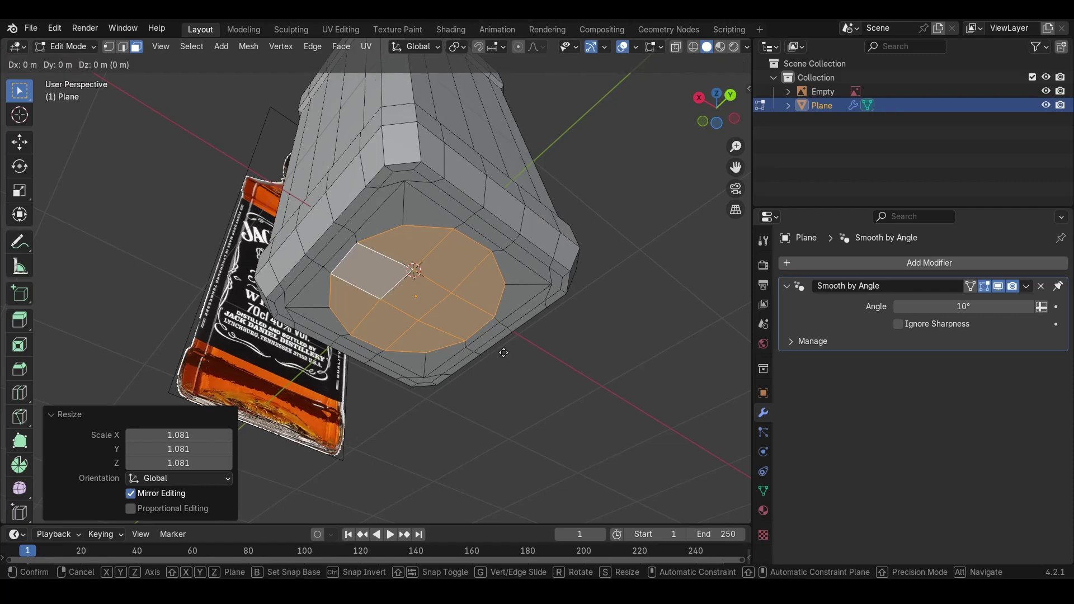
key("z")
left_click(503, 347)
Step: Select the closed loop of edges around the circular recess and bevel it
left_click(122, 46)
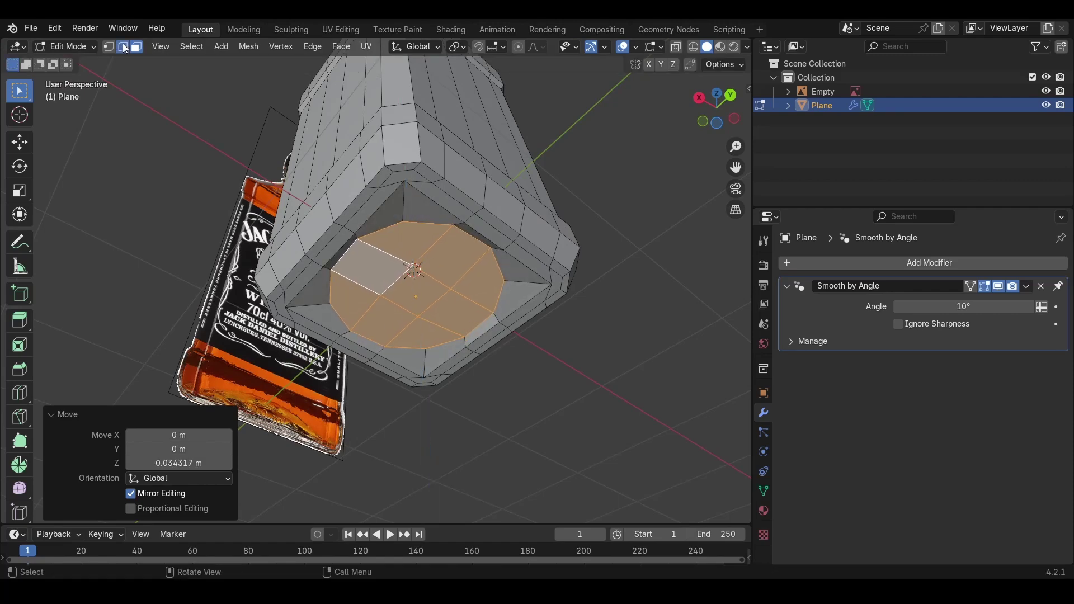
left_click(393, 226)
left_click(505, 279, "ctrl")
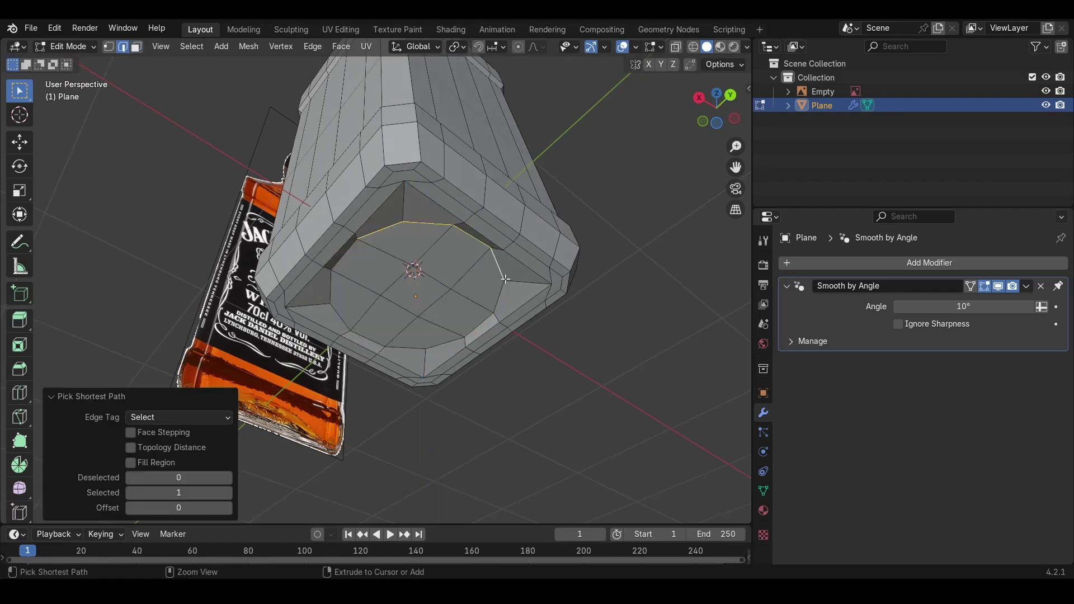
left_click(448, 343, "ctrl")
left_click(343, 256, "ctrl")
middle_click_drag(499, 297, 501, 280)
key("ctrl+b")
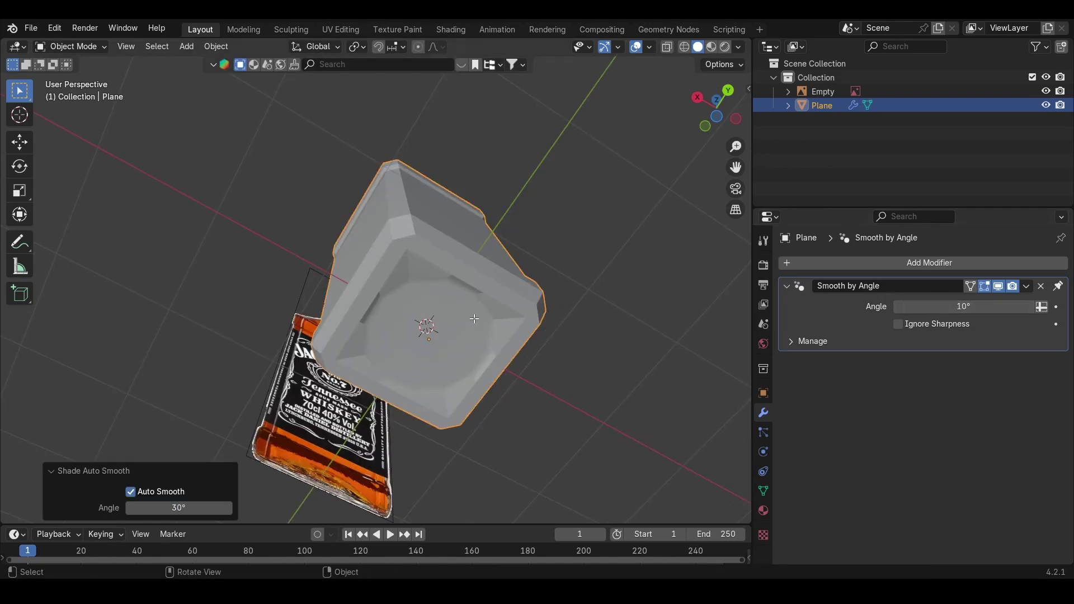
Step: In face selection, select all faces of the base's circular recess, including its bevelled rim
key("Tab")
scroll(448, 325, "up", 3)
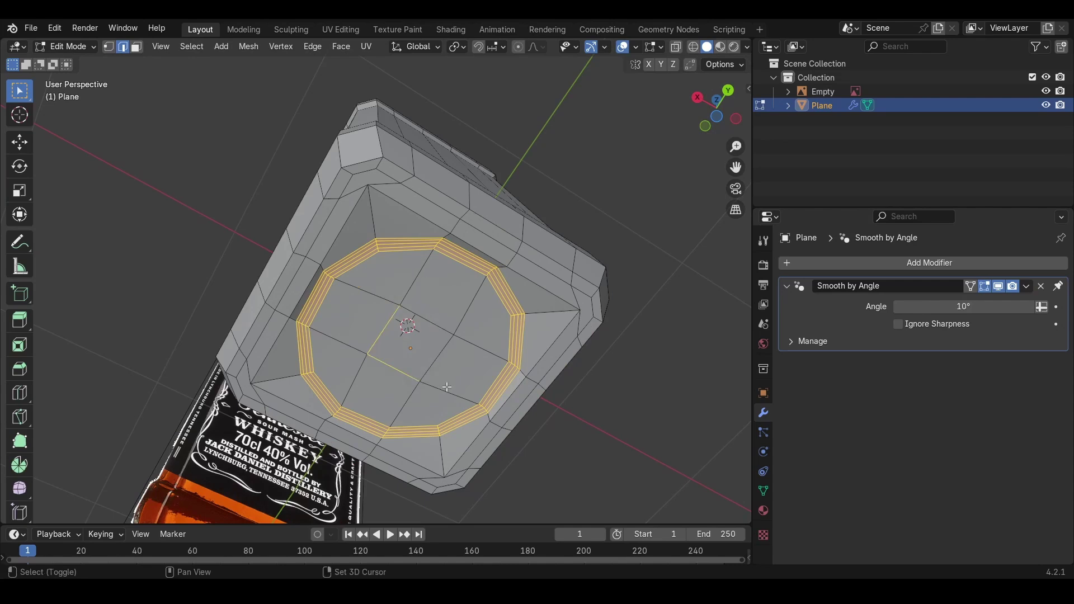
key("3")
left_click(485, 323, "shift")
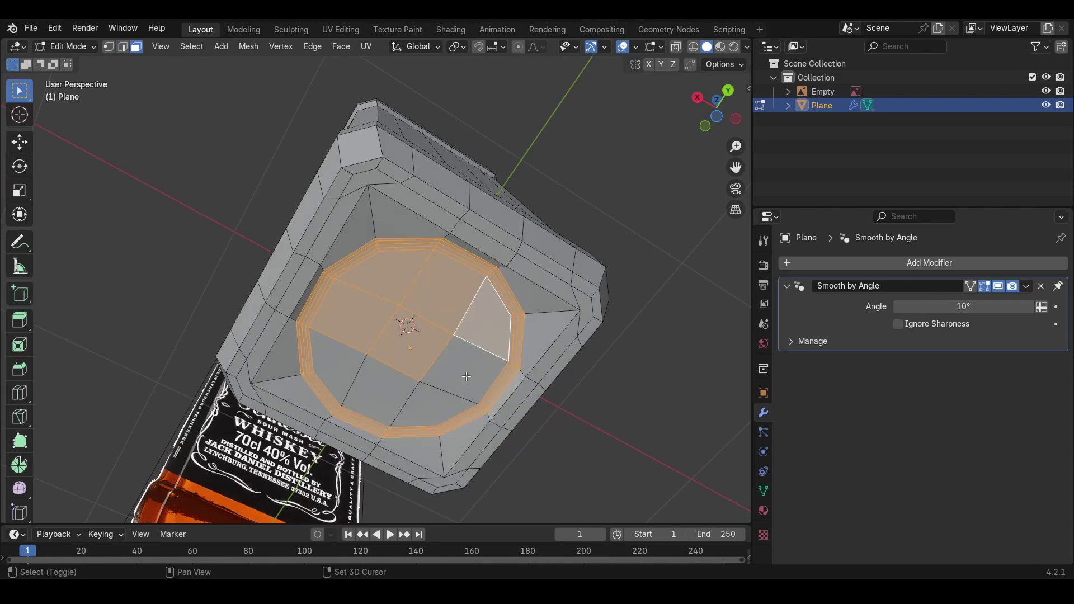
left_click(465, 373, "shift")
left_click(429, 401, "shift")
left_click(391, 395, "shift")
left_click(340, 370, "shift")
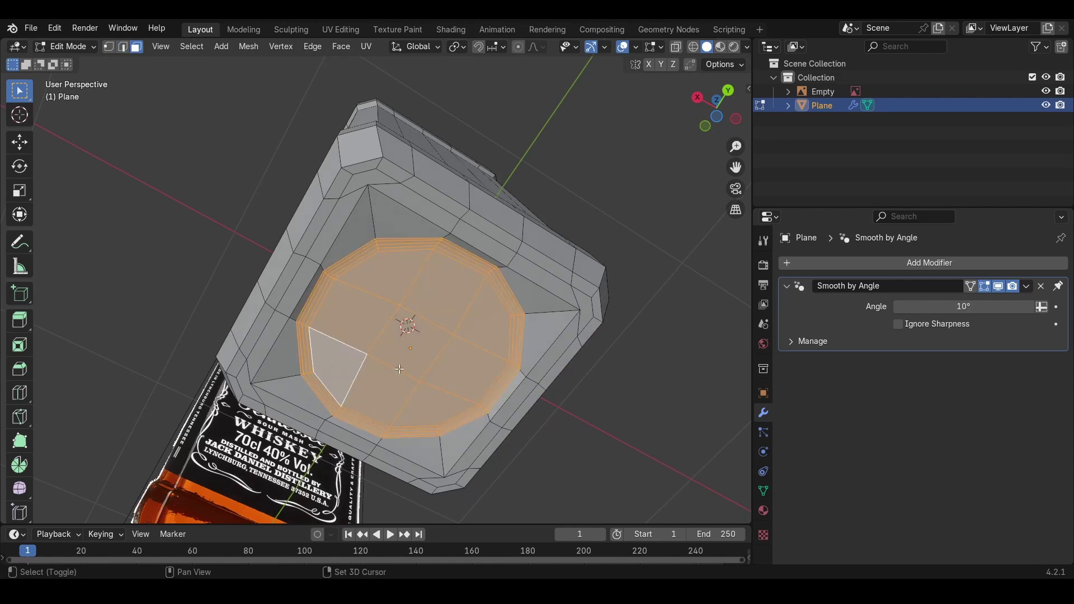
Step: Adjust the height of the selected circular faces along the Z axis and return to Object Mode
key("g")
key("z")
left_click(491, 365)
key("Tab")
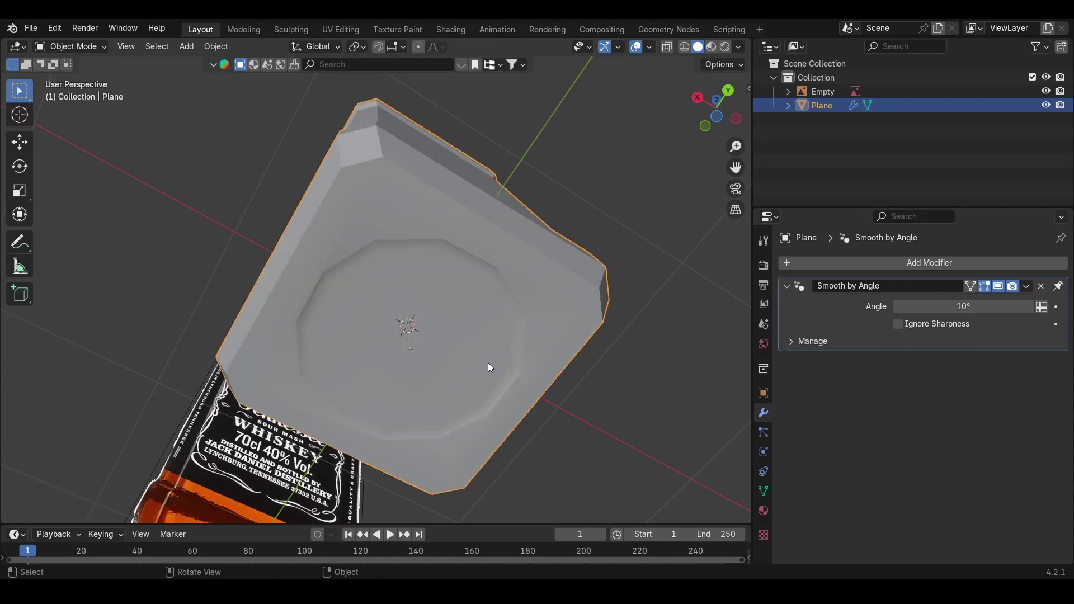
Step: Select the four edges of the square surrounding the base's circular recess, scale them outward by about 1.06, and return to Object Mode
middle_click_drag(457, 330, 546, 327)
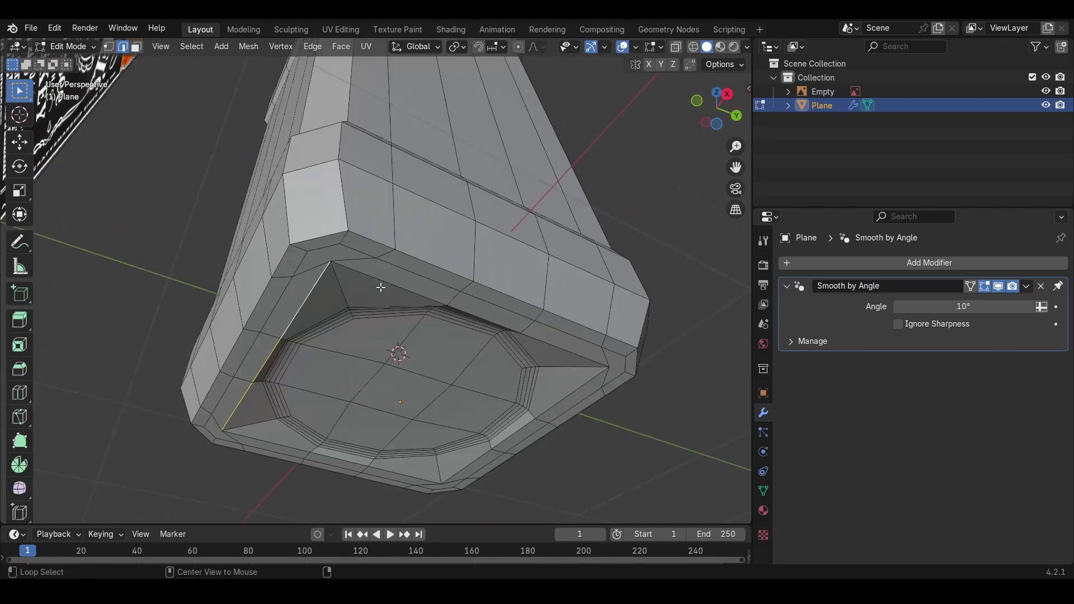
left_click(380, 287, "alt+shift")
left_click(514, 433, "alt+shift")
left_click(368, 469, "alt+shift")
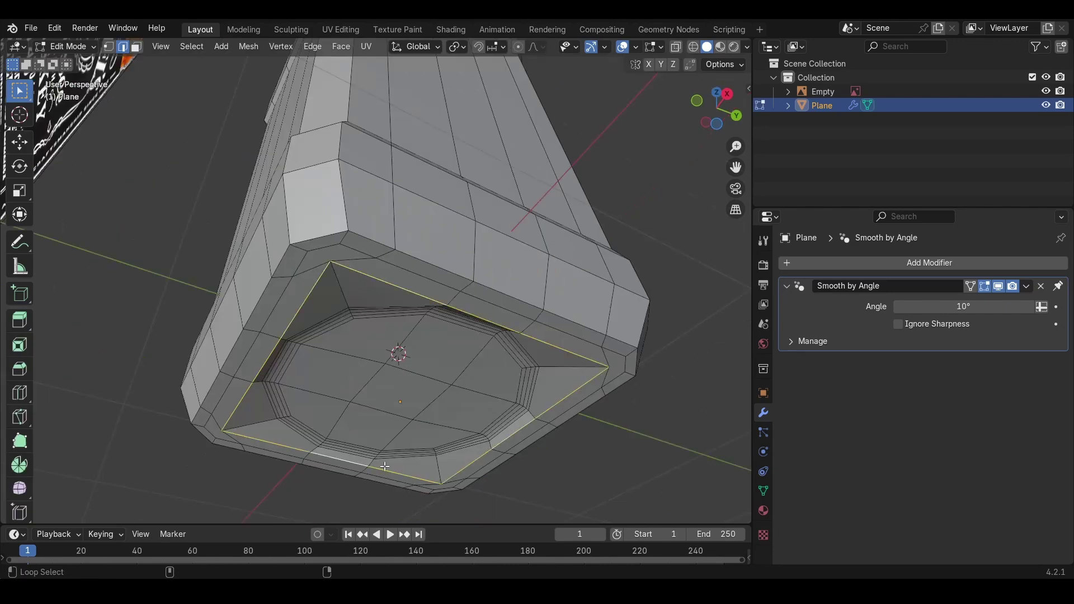
key("s")
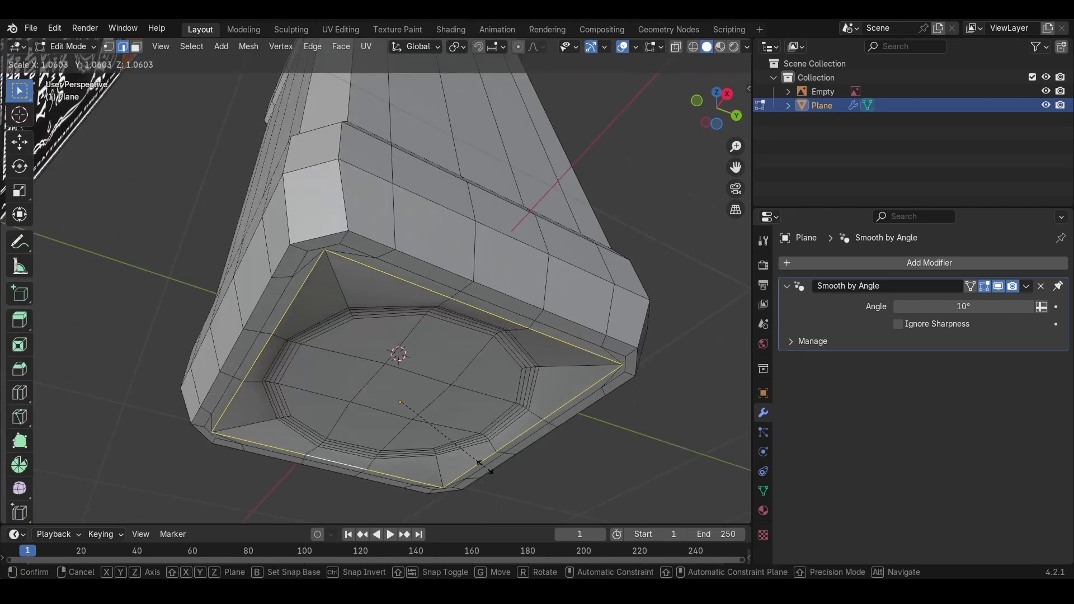
left_click(481, 465)
key("Tab")
scroll(456, 423, "down", 3)
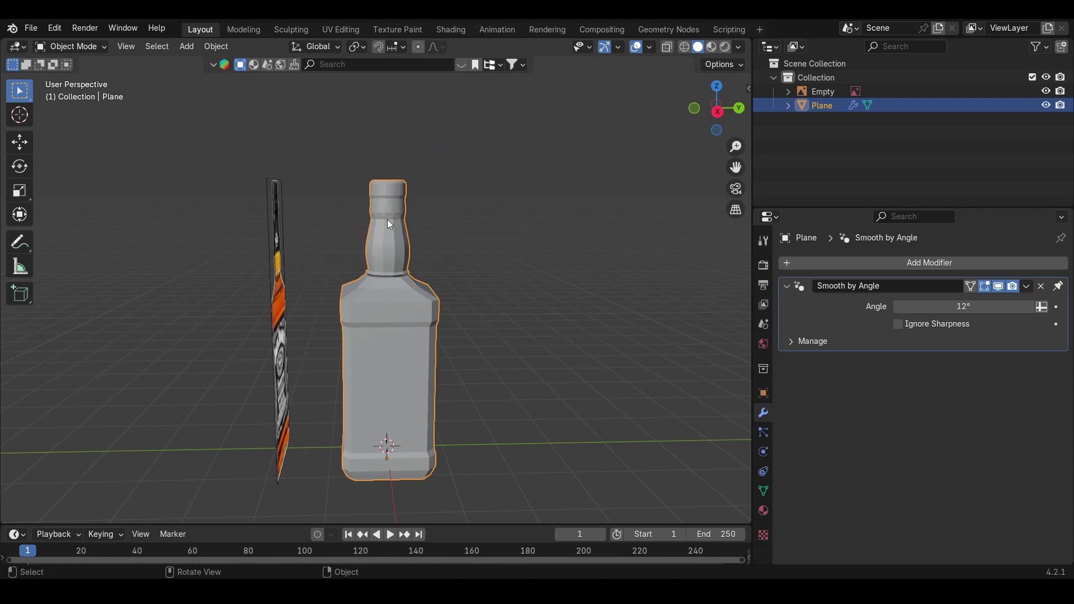
middle_click_drag(378, 371, 374, 200)
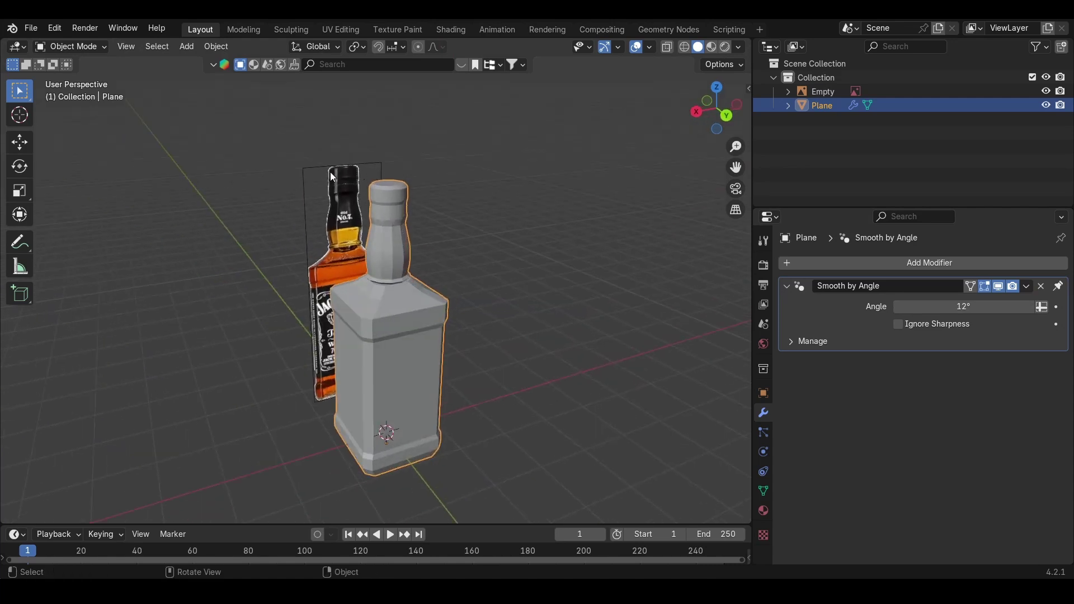
scroll(356, 187, "up", 3)
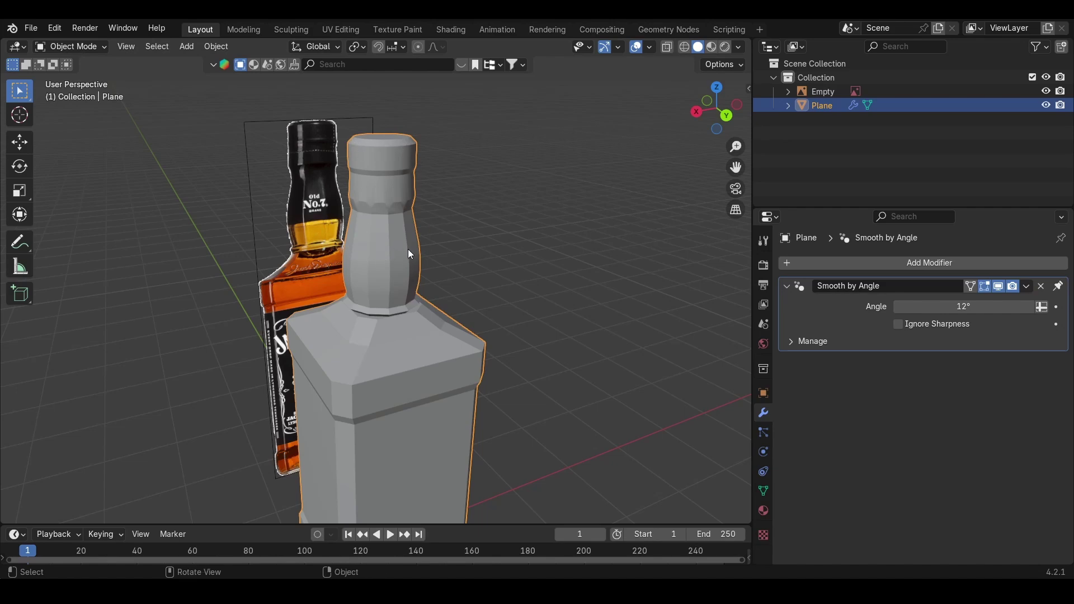
middle_click_drag(326, 289, 454, 203)
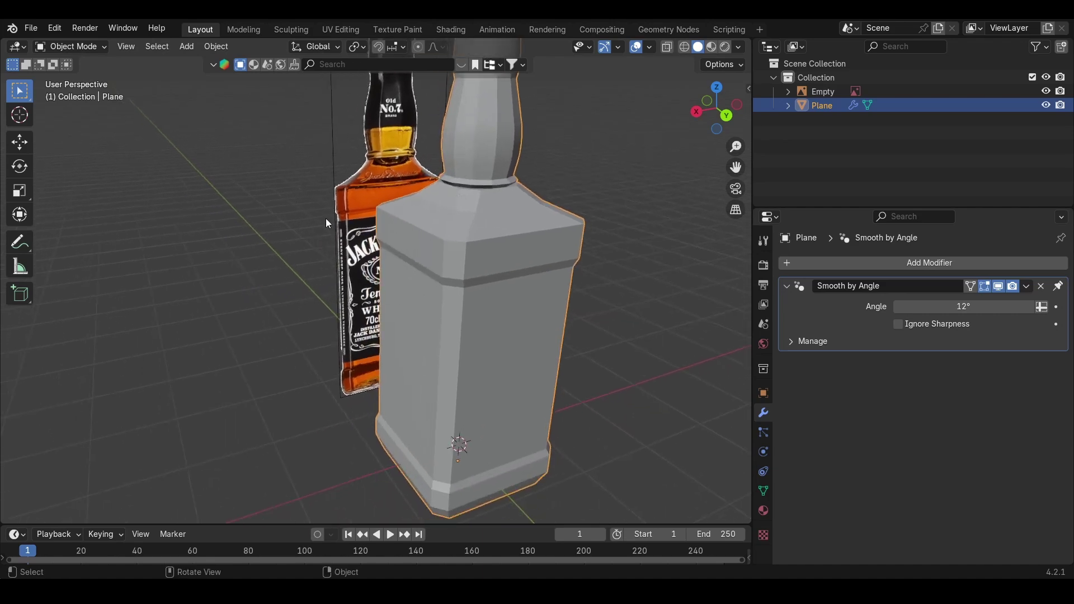
mouse_move(344, 220)
middle_mouse_down()
mouse_move(392, 224)
mouse_move(357, 222)
middle_mouse_up()
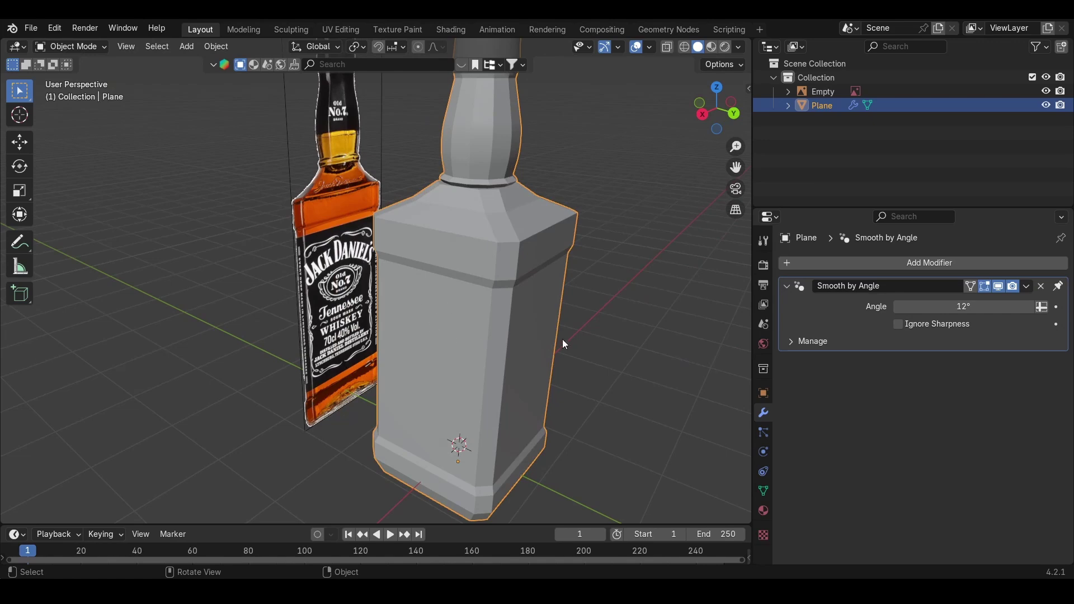
middle_click_drag(485, 315, 504, 302)
Step: In back view with X-ray and face selection, select all cap and neck faces down to the lower edge of the black wrapper
left_click(737, 114)
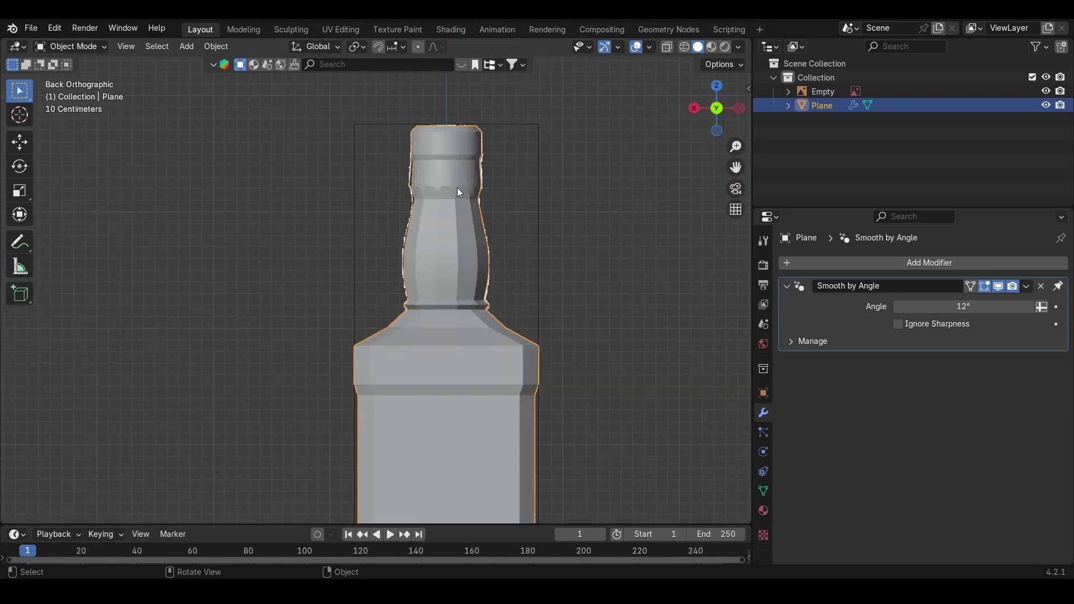
key("Tab")
scroll(450, 120, "up", 6)
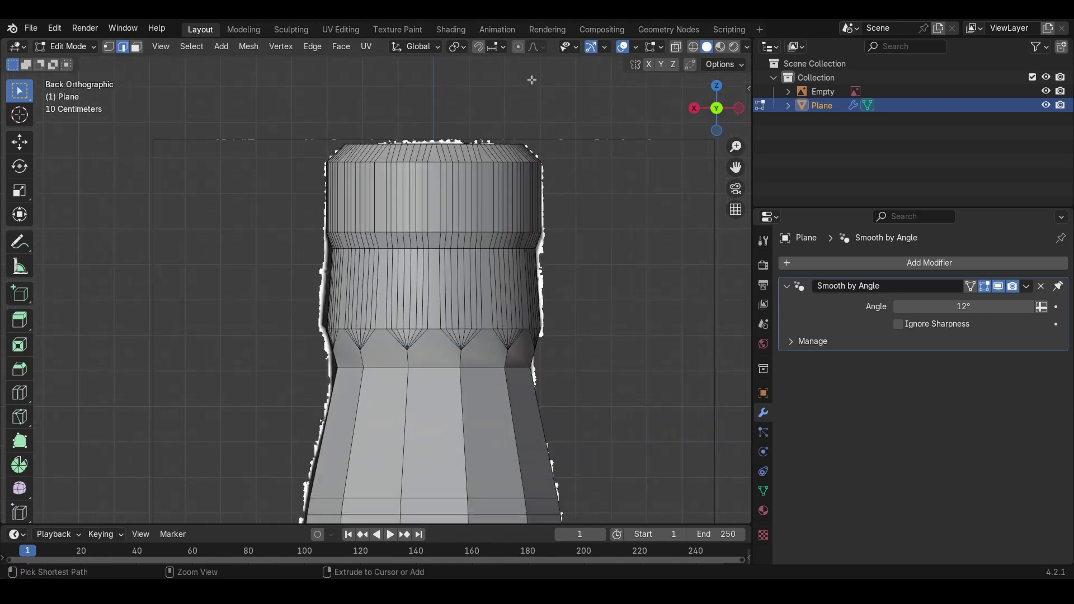
left_click(676, 47)
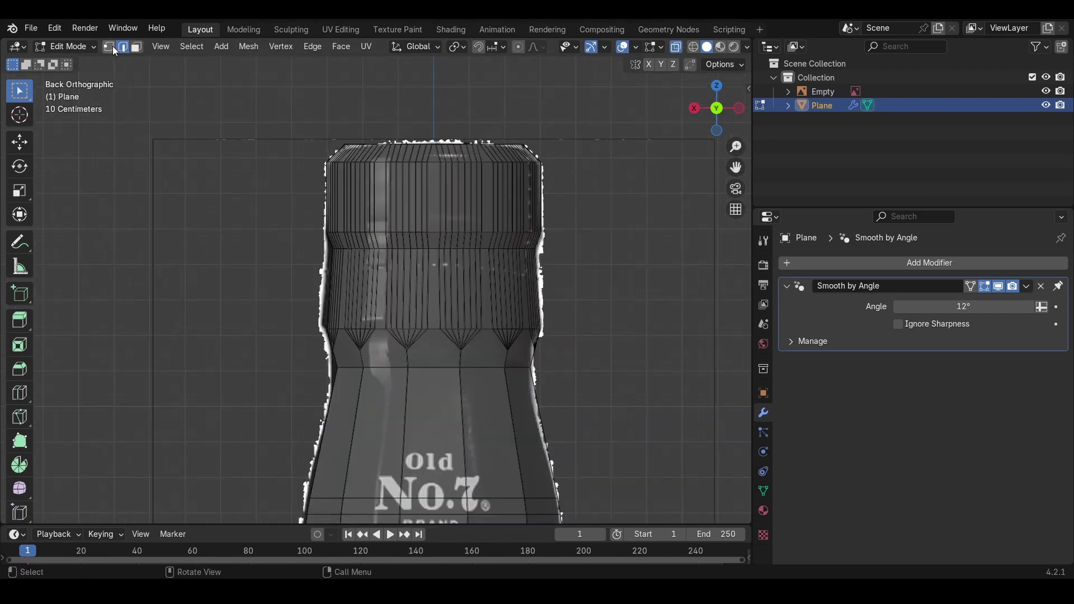
left_click(140, 47)
scroll(237, 274, "down", 3)
middle_click_drag(266, 280, 282, 218, "shift")
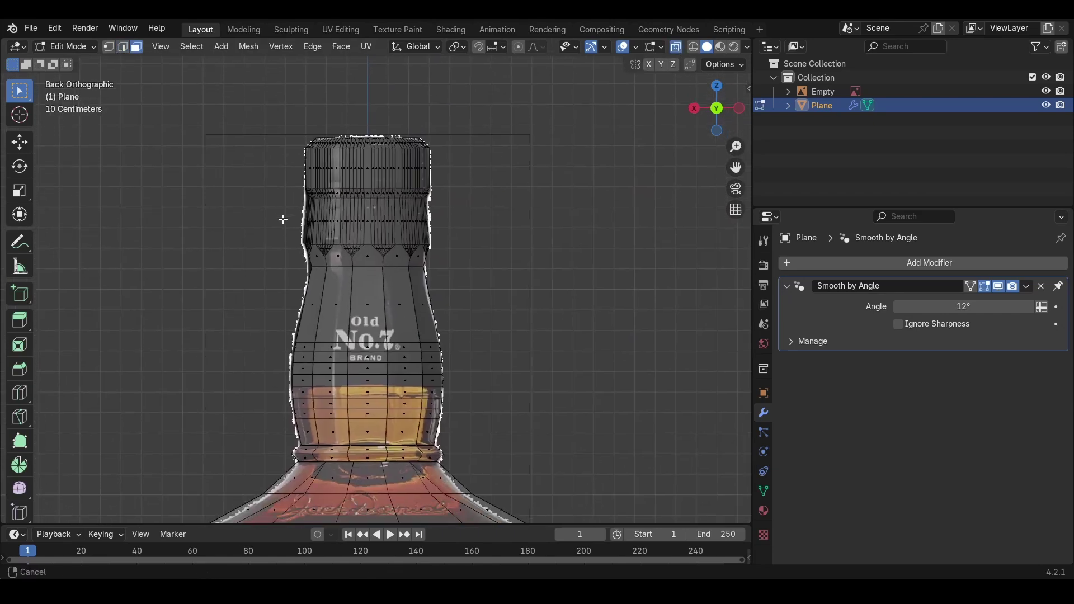
left_click_drag(232, 115, 475, 385)
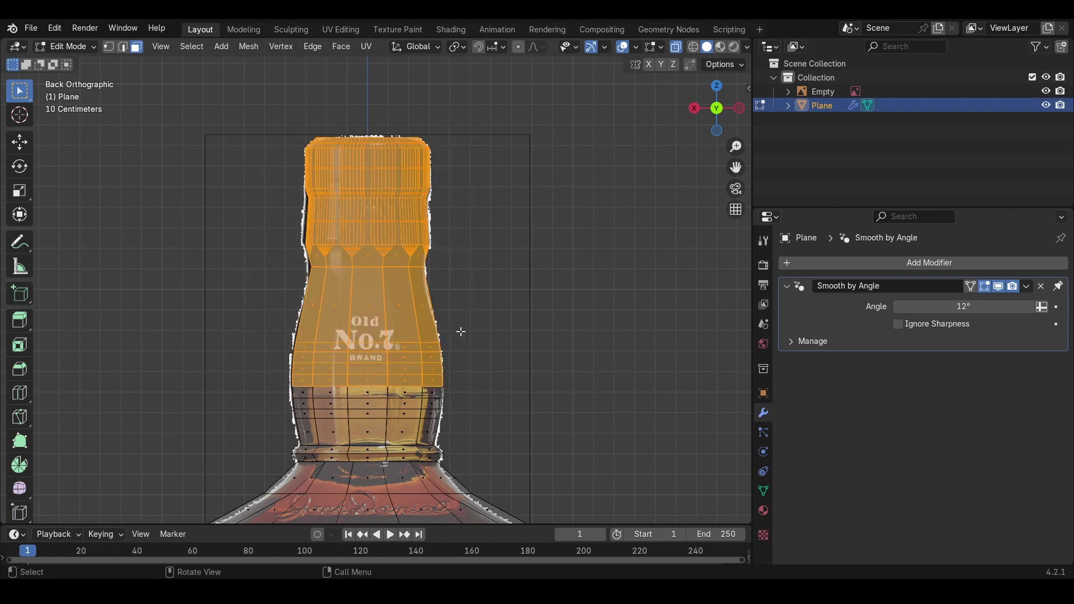
Step: Duplicate the selected cap and neck faces in place, separate them into their own object, and return to Object Mode
key("shift")
key("shift+d")
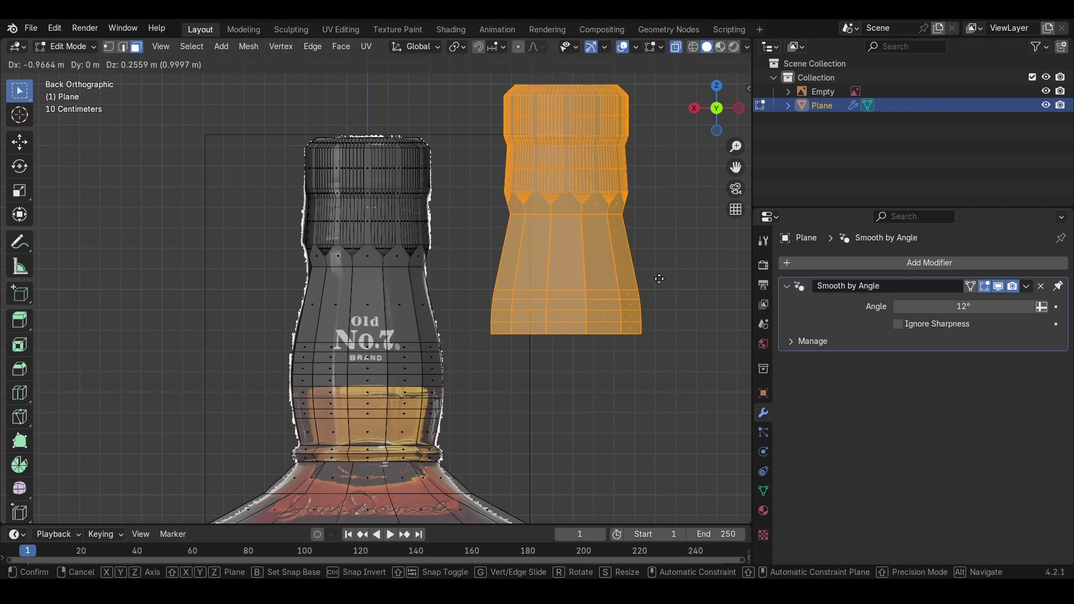
right_click(659, 278)
key("p")
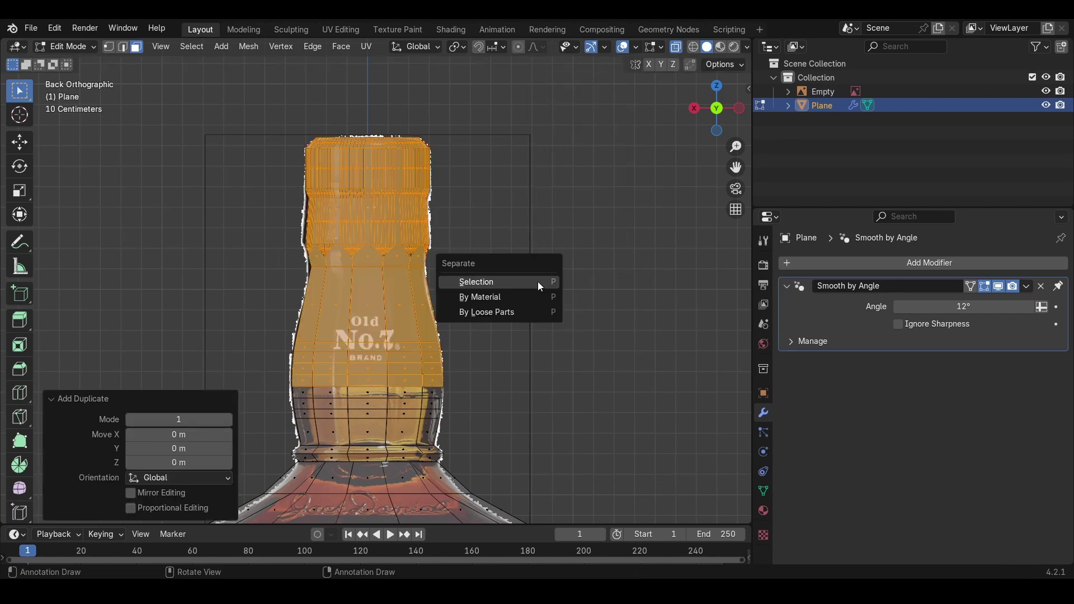
left_click(513, 284)
key("Tab")
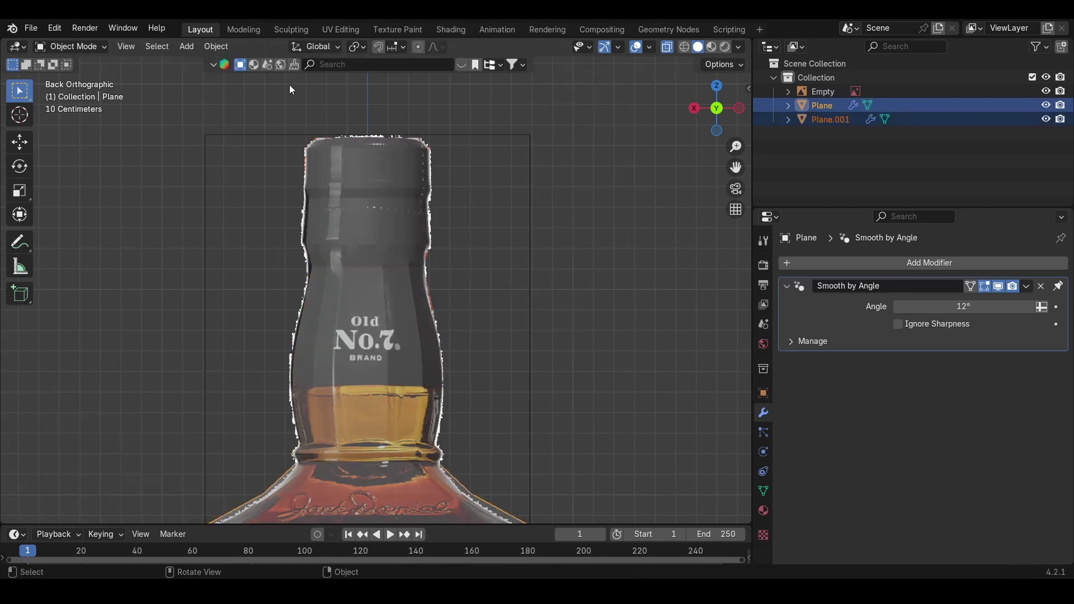
Step: Set the separated wrapper's origin to Center of Mass (Surface), scale it uniformly to 1.015, and turn off X-ray
left_click(835, 121)
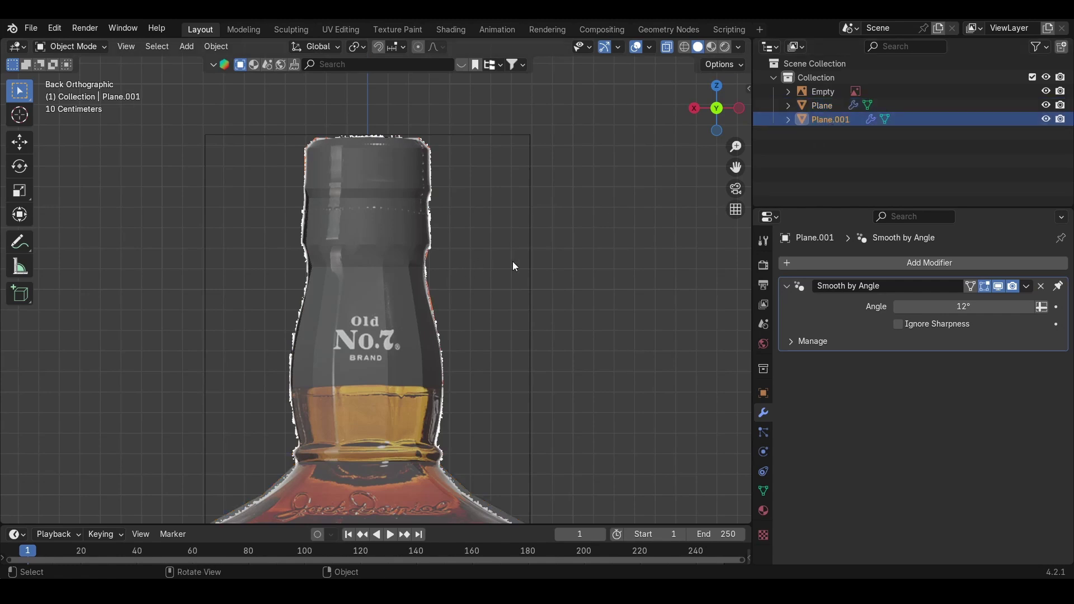
right_click(398, 215)
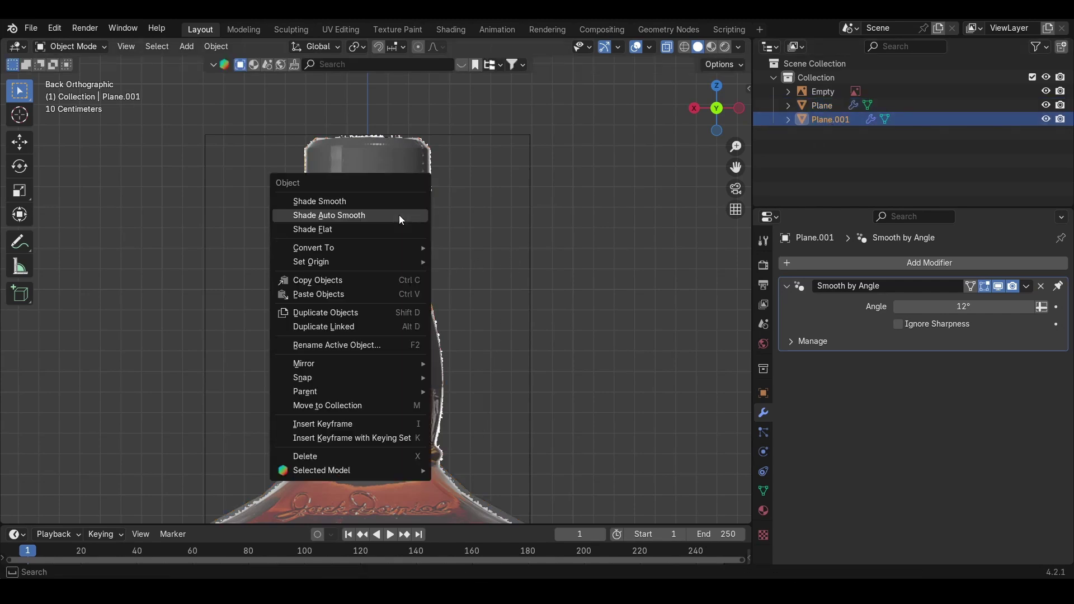
mouse_move(382, 261)
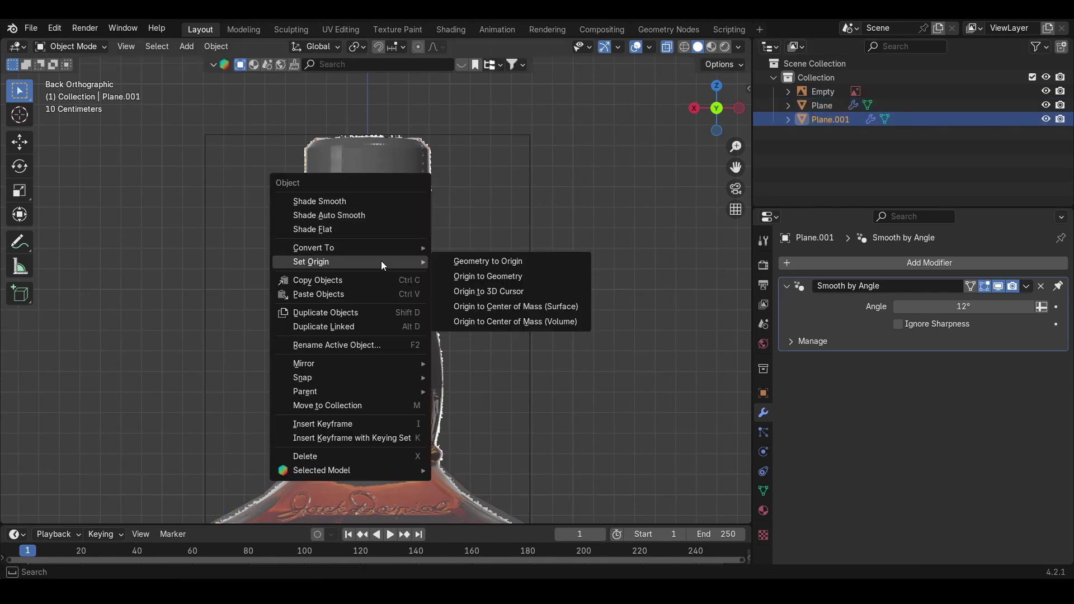
left_click(539, 308)
key("s")
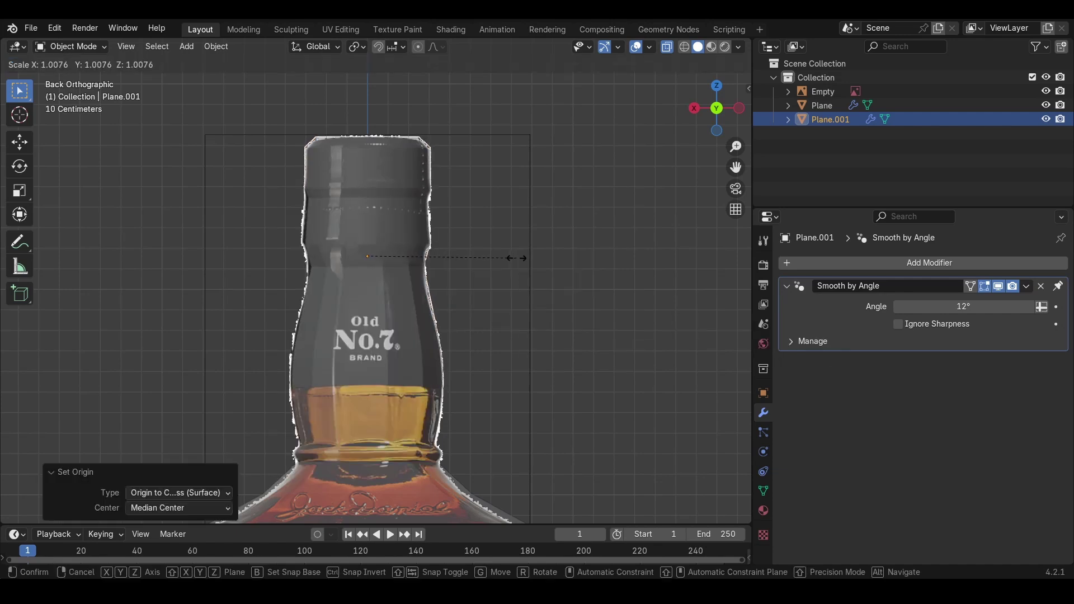
left_click(518, 258)
left_click(670, 51)
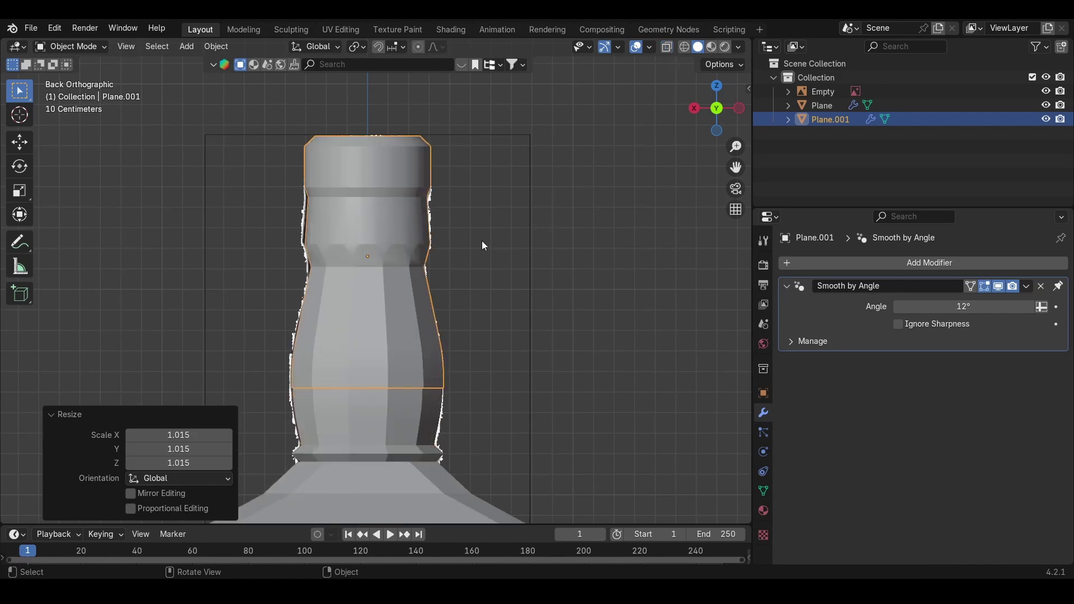
Step: Show the wrapper's material properties and toggle its visibility to compare it with the bottle neck underneath
middle_click_drag(482, 240, 351, 227)
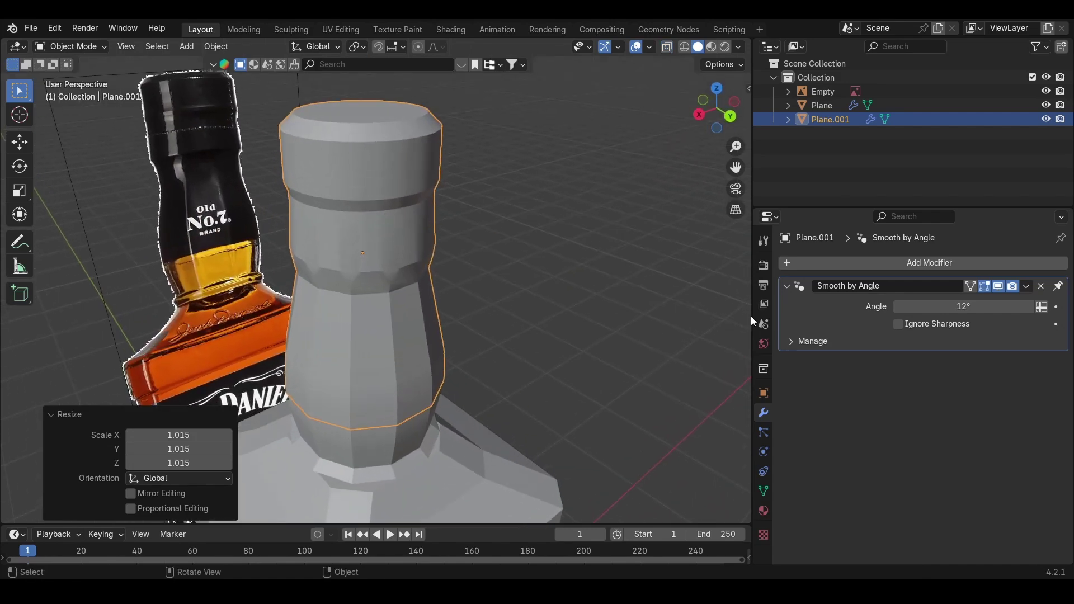
left_click(763, 510)
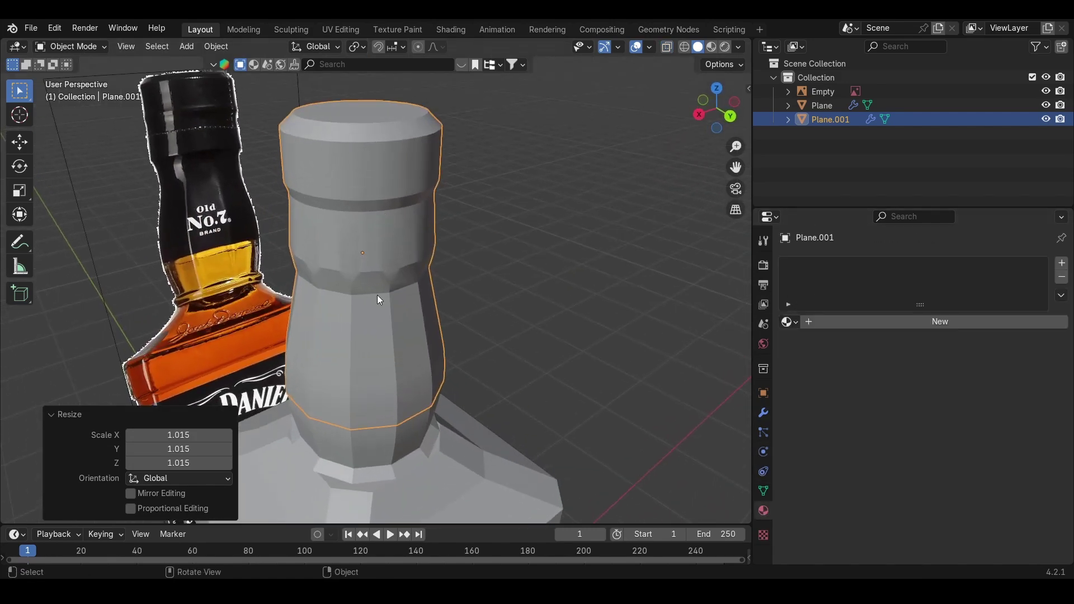
middle_click_drag(378, 295, 379, 261)
left_click(1046, 120)
left_click(1046, 121)
left_click(1046, 121)
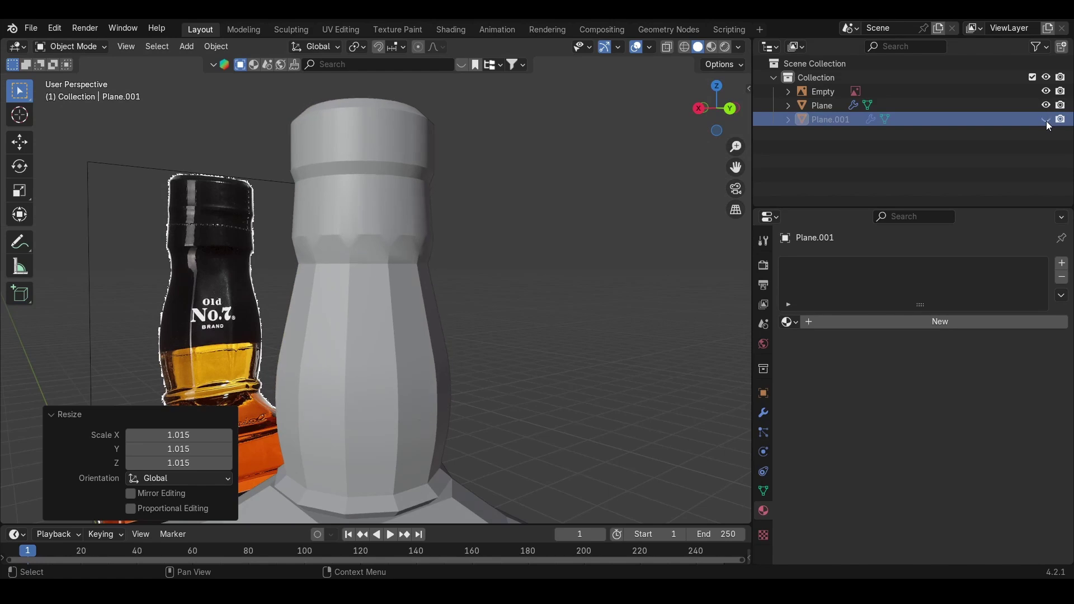
left_click(1047, 121)
left_click(1047, 122)
left_click(1046, 121)
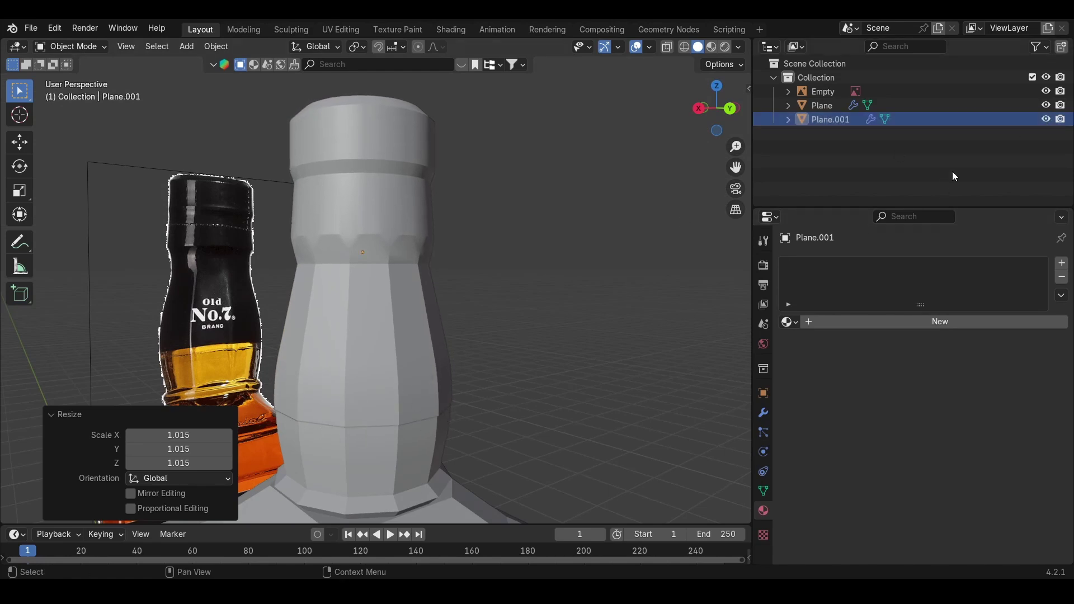
left_click(1050, 120)
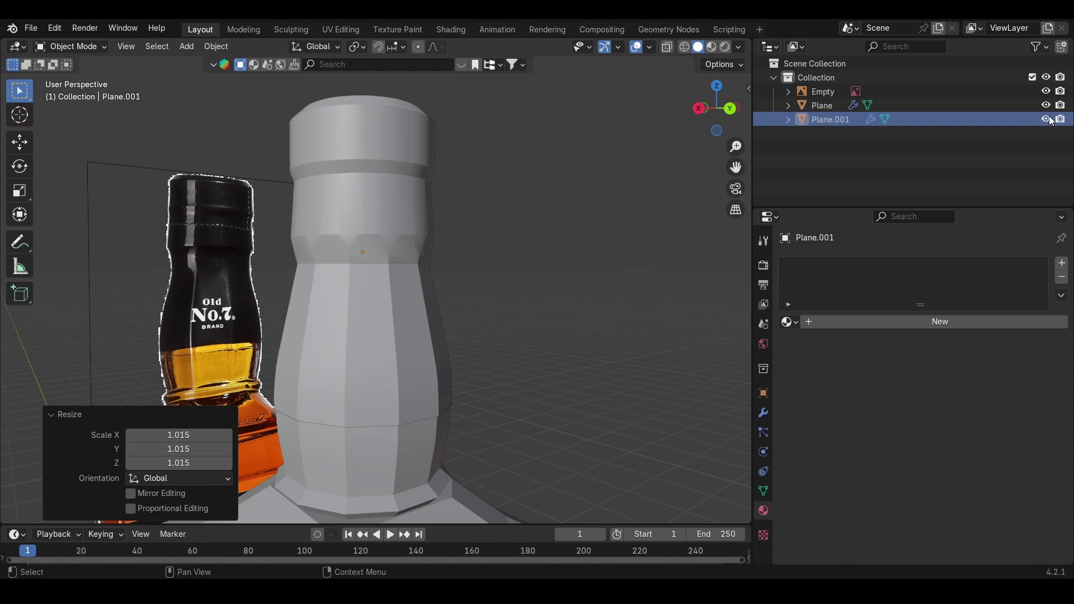
left_click(1049, 120)
Step: In back view with X-ray on, select the bottle body object and enter Edit Mode on it
scroll(388, 359, "down", 5)
scroll(442, 280, "up", 3)
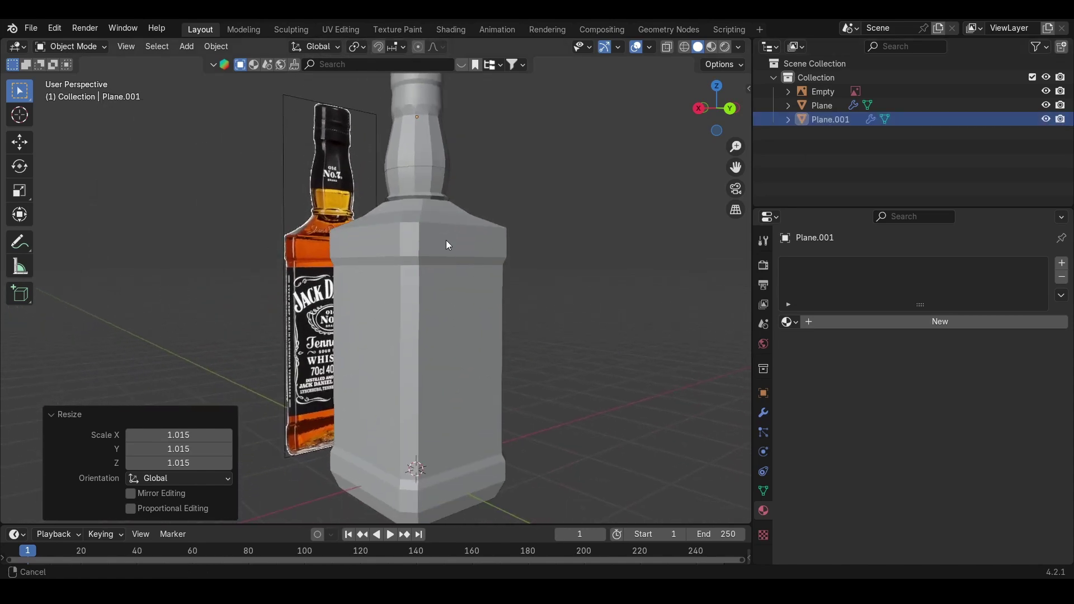
left_click(730, 108)
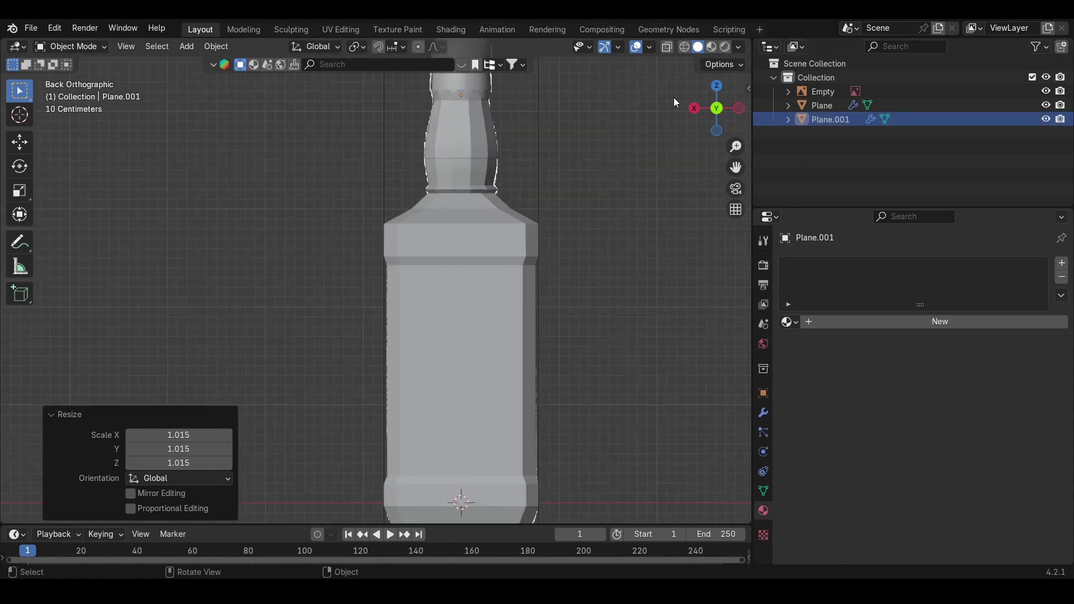
left_click(667, 47)
middle_click_drag(480, 339, 388, 244, "shift")
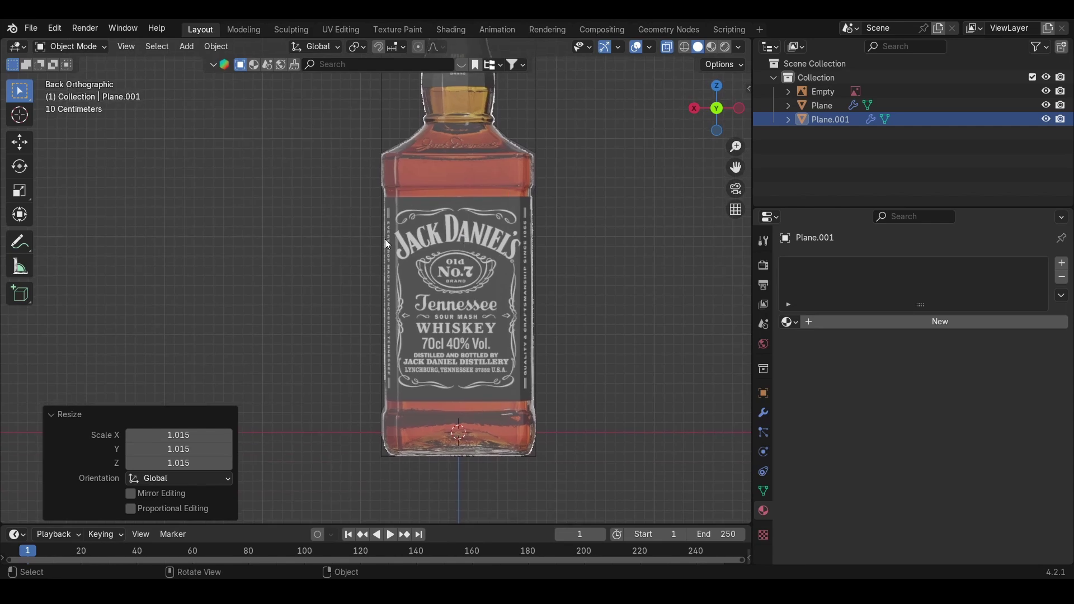
middle_click_drag(530, 249, 502, 152, "ctrl")
key("Tab")
key("Tab")
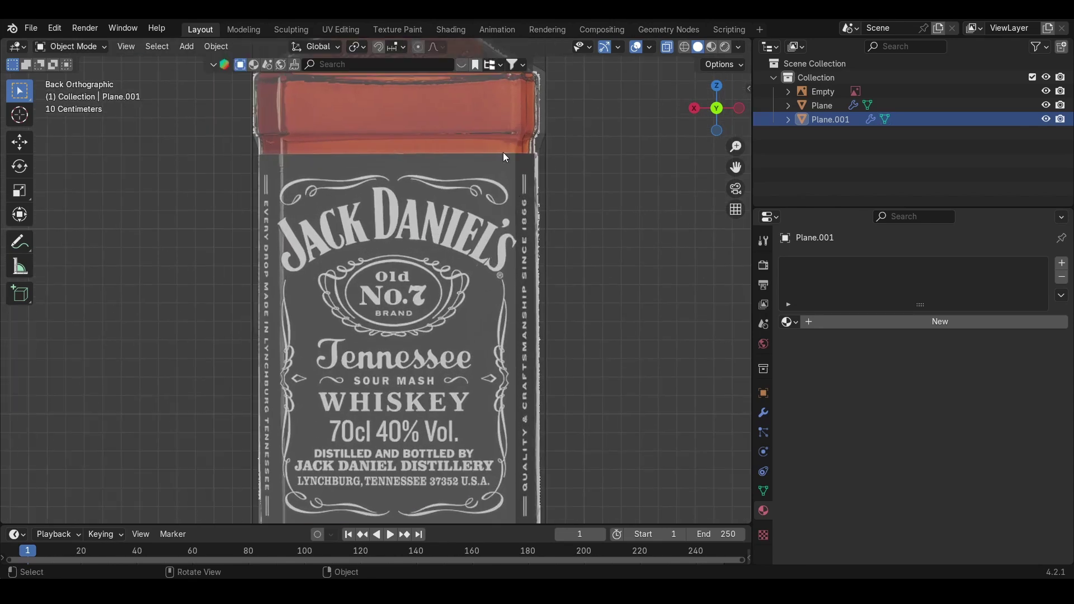
left_click(502, 152)
key("Tab")
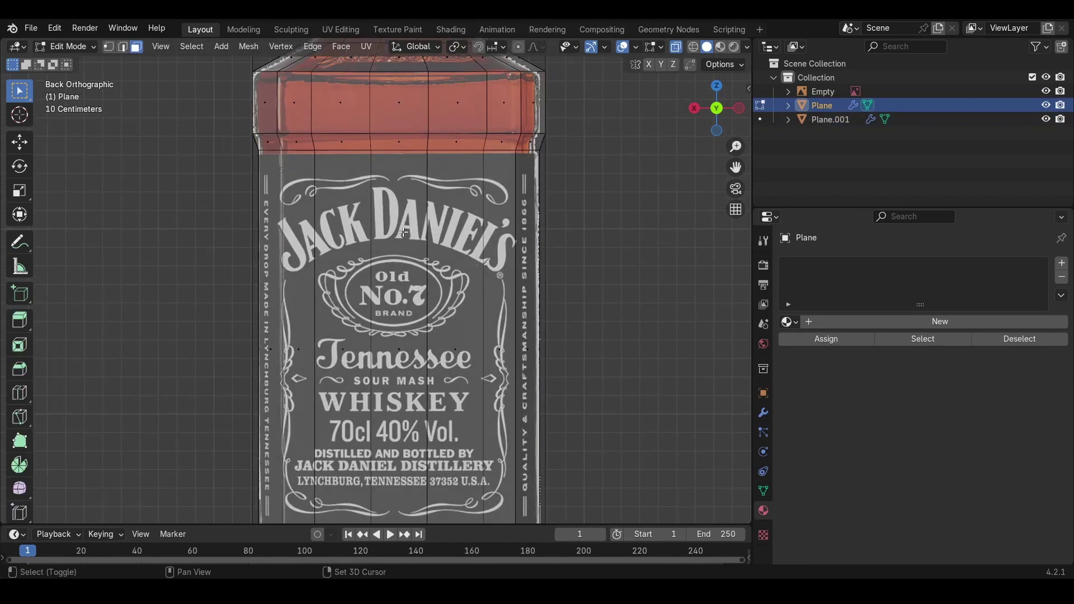
Step: Add two horizontal loop cuts around the bottle body, sliding one to the label's lower edge (factor 0.961) and one to its upper edge
middle_click_drag(401, 244, 394, 74, "shift")
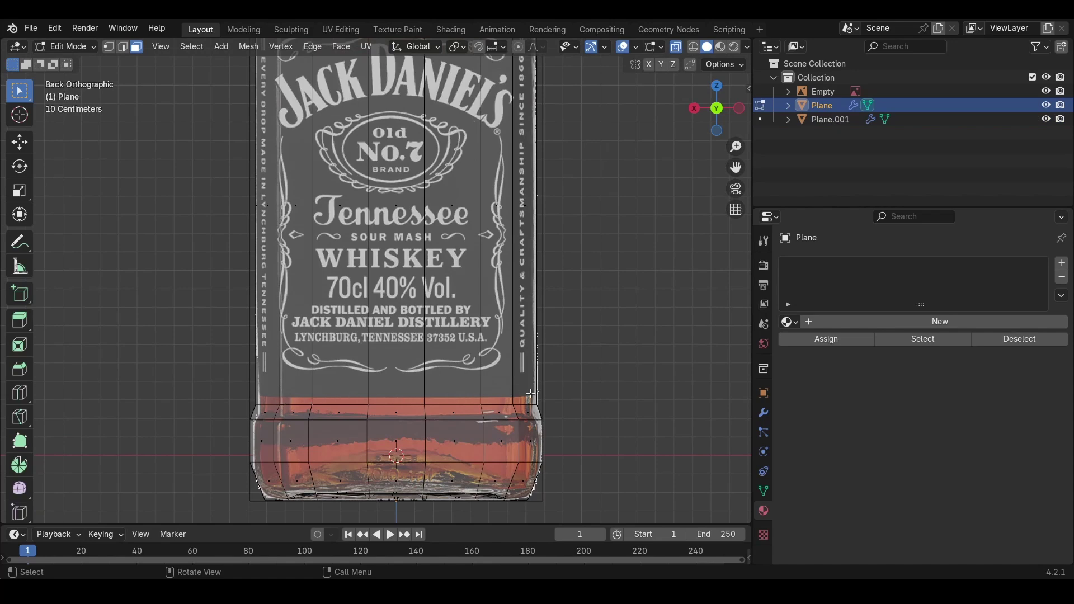
middle_click_drag(489, 147, 487, 222, "shift")
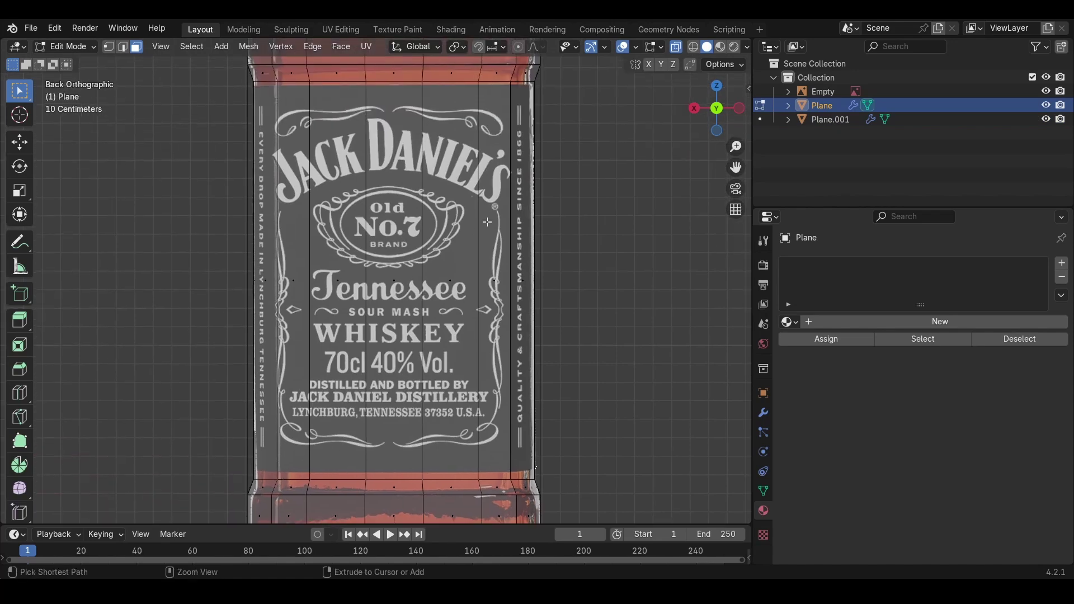
key("ctrl+r")
left_click(486, 270)
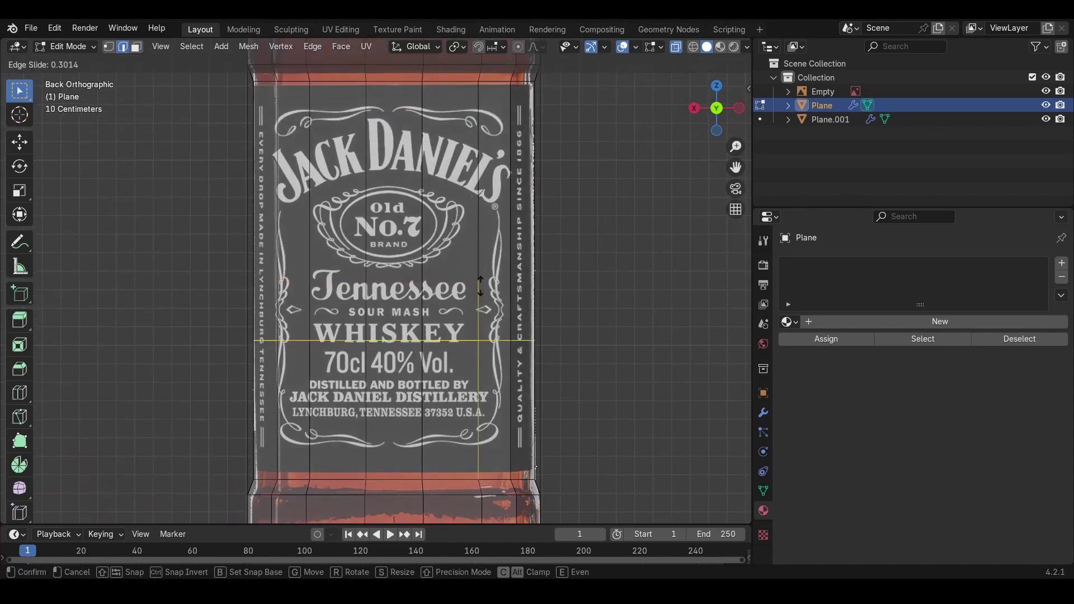
left_click(488, 408)
key("g")
key("g")
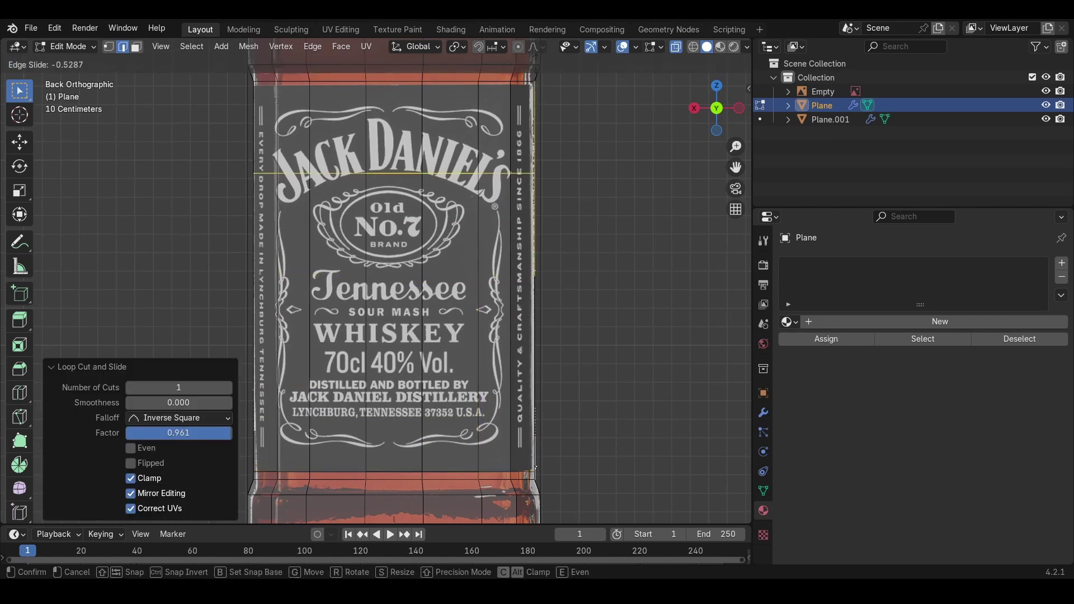
left_click(460, 82)
Step: Select the row of vertices just above the label's upper edge and move it up about 0.045 m along Z
key("1")
mouse_move(460, 82)
middle_mouse_down("shift")
mouse_move(459, 117)
mouse_move(464, 84)
middle_mouse_up("shift")
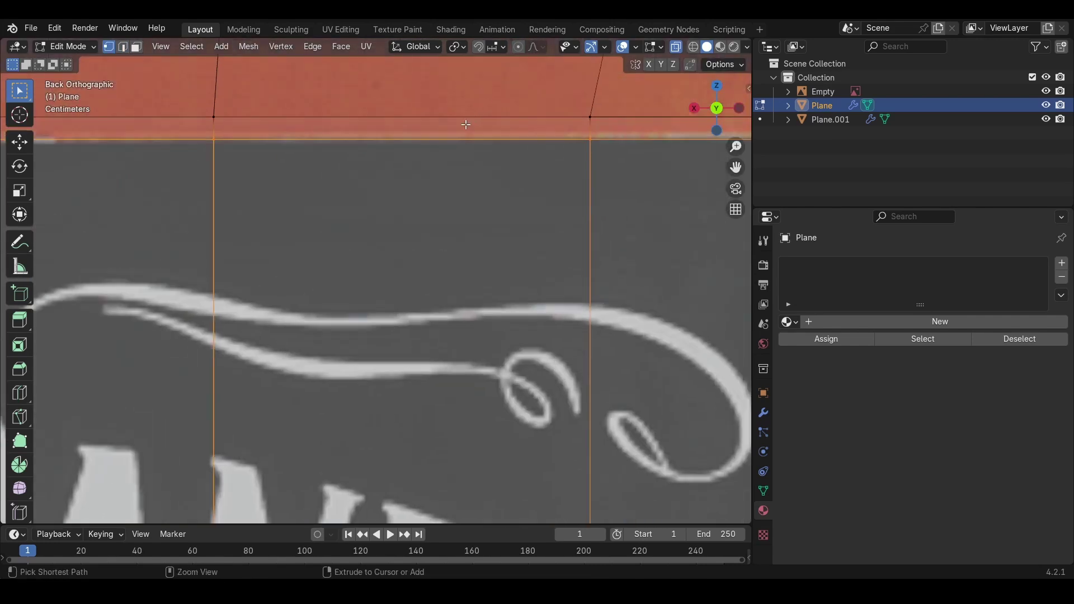
middle_click_drag(465, 125, 469, 229, "ctrl")
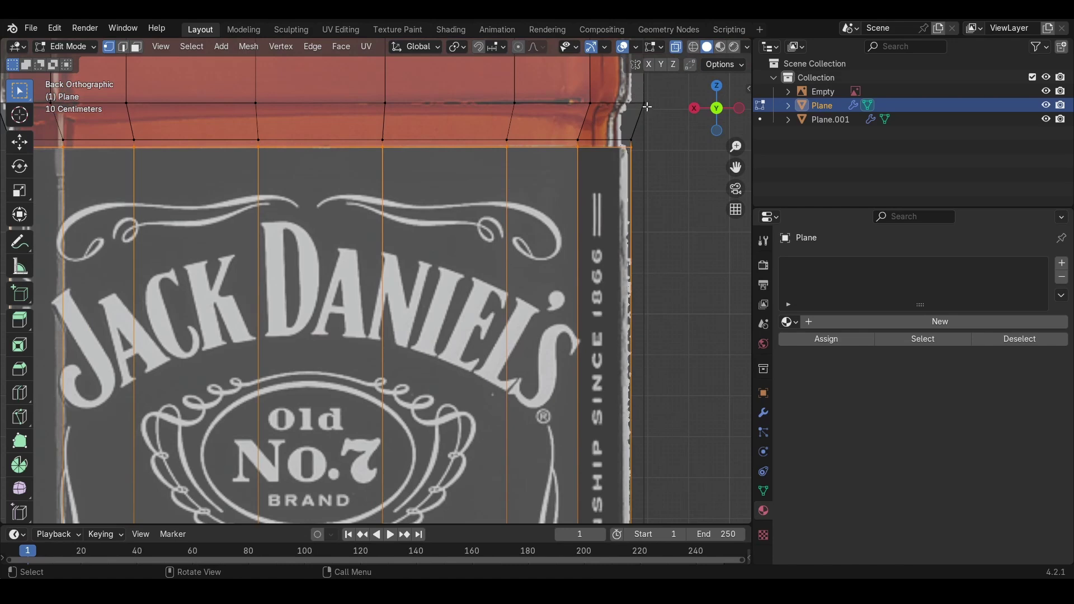
middle_click_drag(388, 190, 455, 240, "shift")
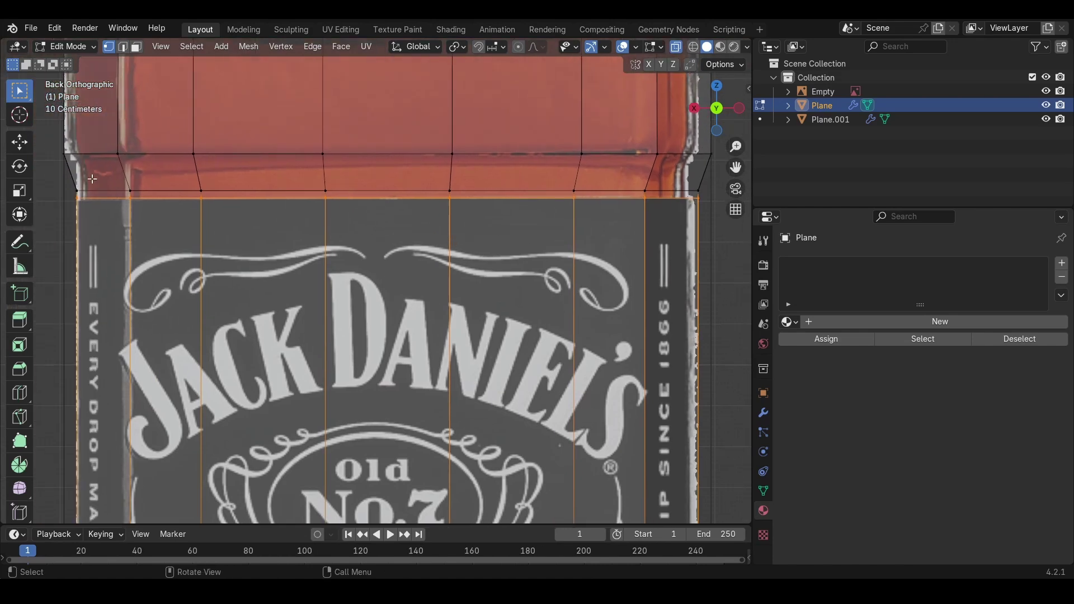
left_click_drag(64, 179, 708, 193)
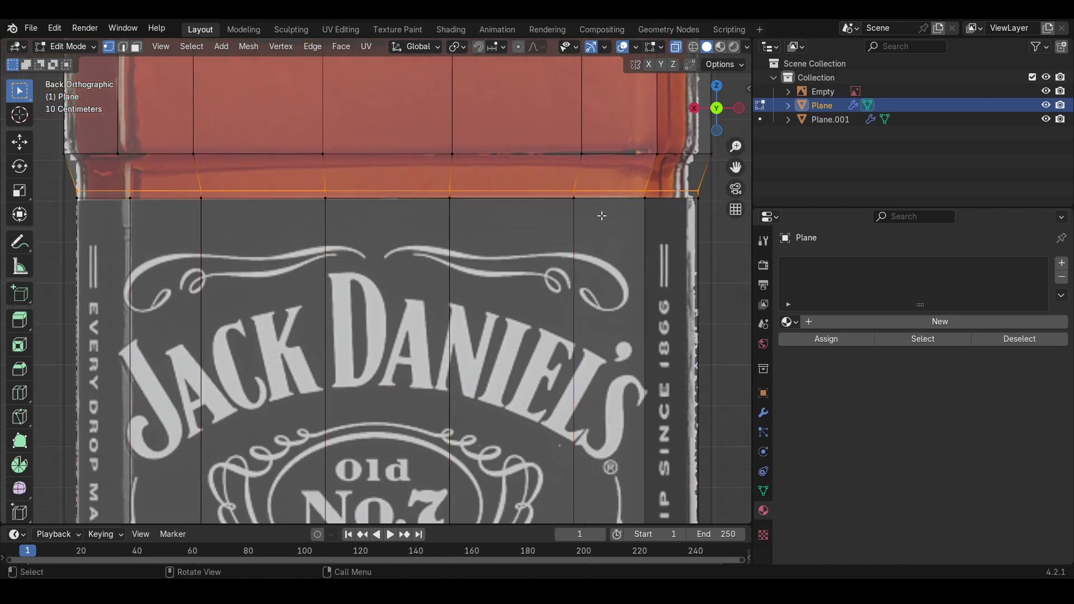
key("g")
key("z")
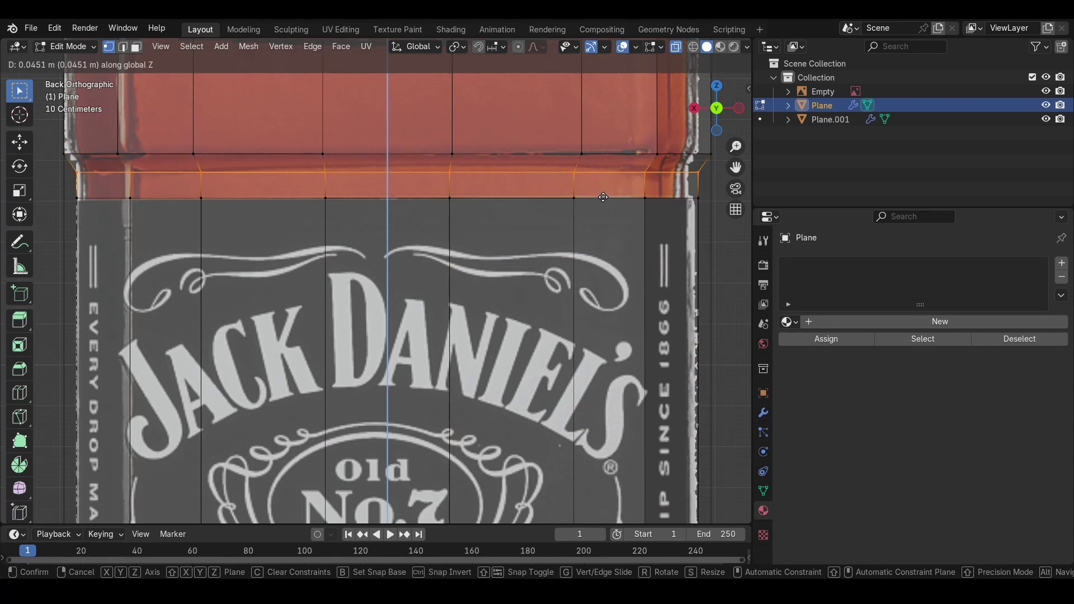
left_click(604, 194)
Step: Select the body's label-area faces, duplicate them in place and separate them into their own object
scroll(492, 228, "down", 4)
middle_click_drag(522, 279, 520, 222, "shift")
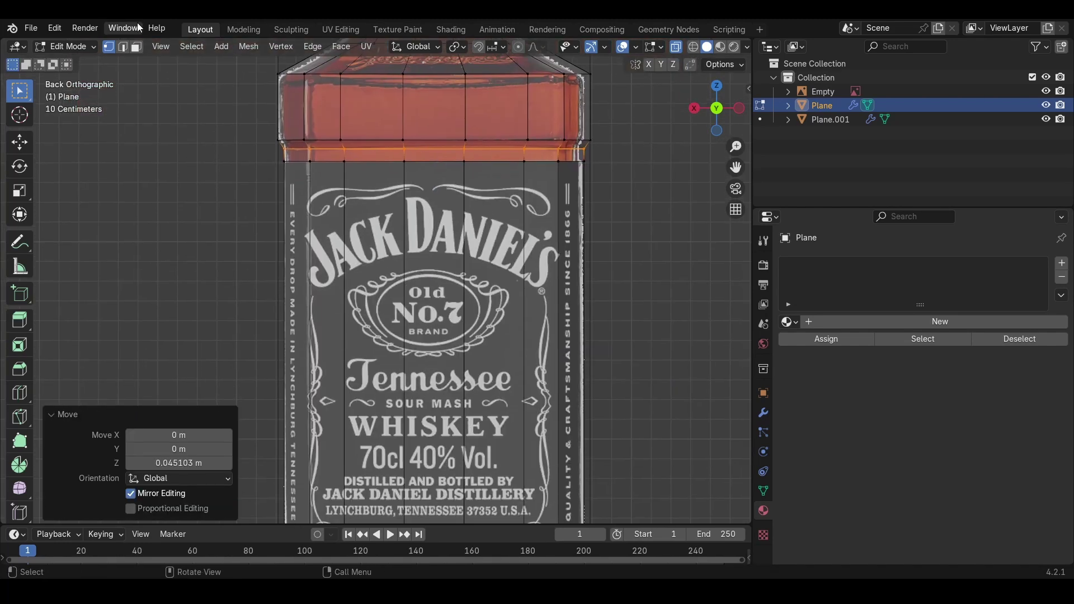
left_click(139, 46)
scroll(235, 233, "down", 4)
middle_click_drag(236, 265, 235, 253, "shift")
left_click_drag(207, 234, 452, 307)
scroll(352, 234, "up", 1)
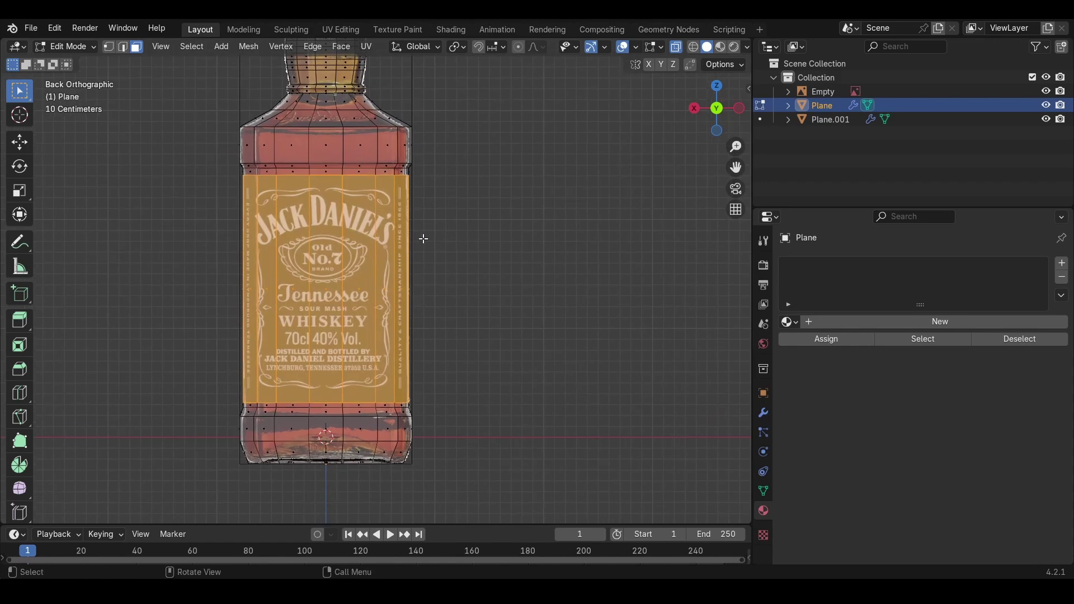
key("g")
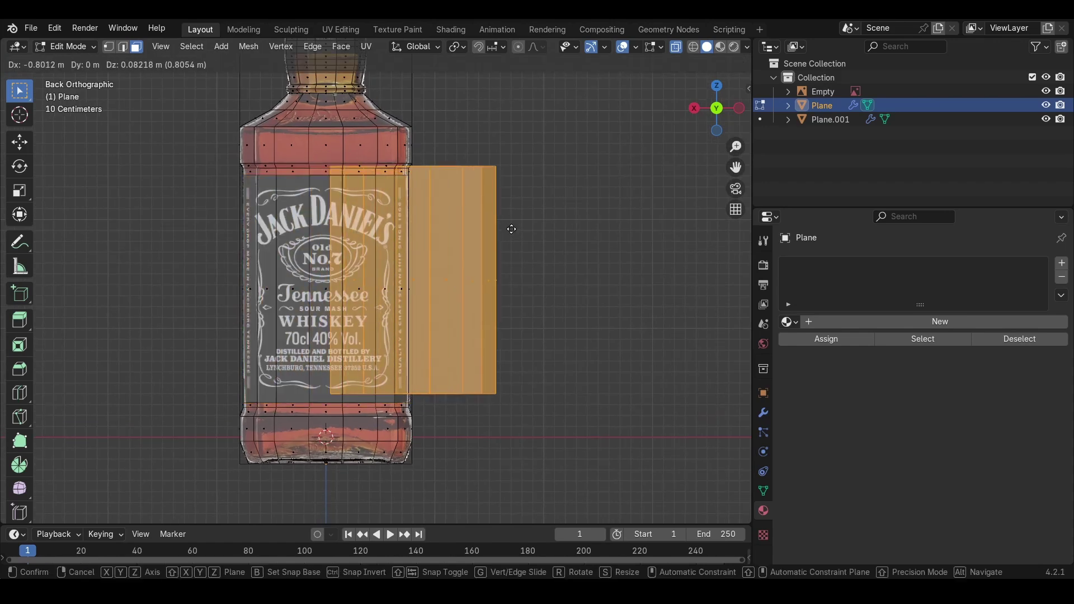
right_click(507, 227)
key("p")
left_click(511, 230)
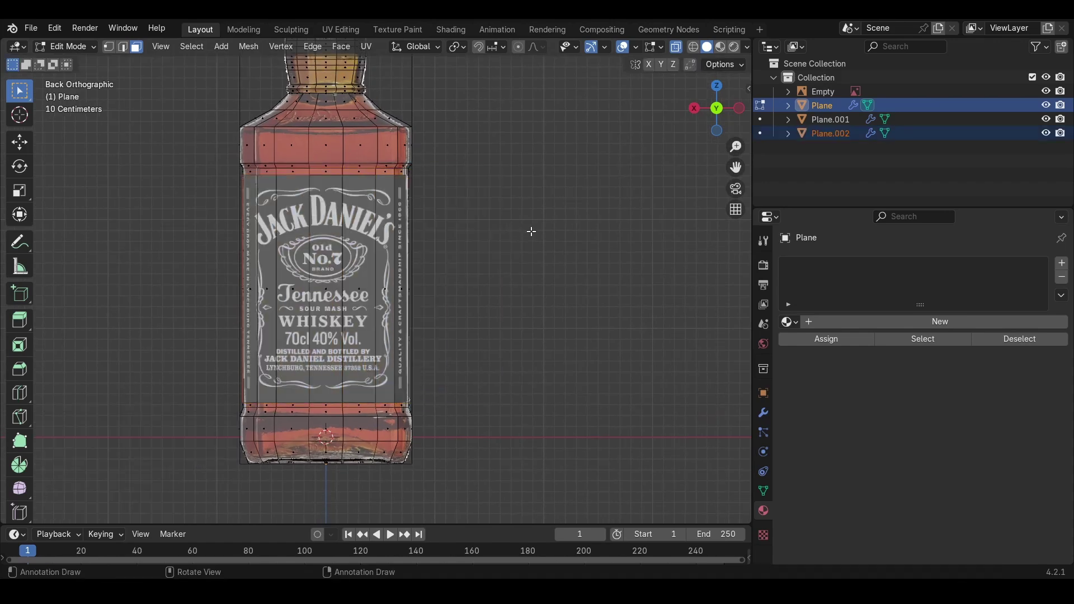
Step: In Object Mode, set the separated label's origin to Center of Mass (Surface) and scale it uniformly to 1.008 with X-ray off
left_click(827, 137)
key("Tab")
left_click(831, 135)
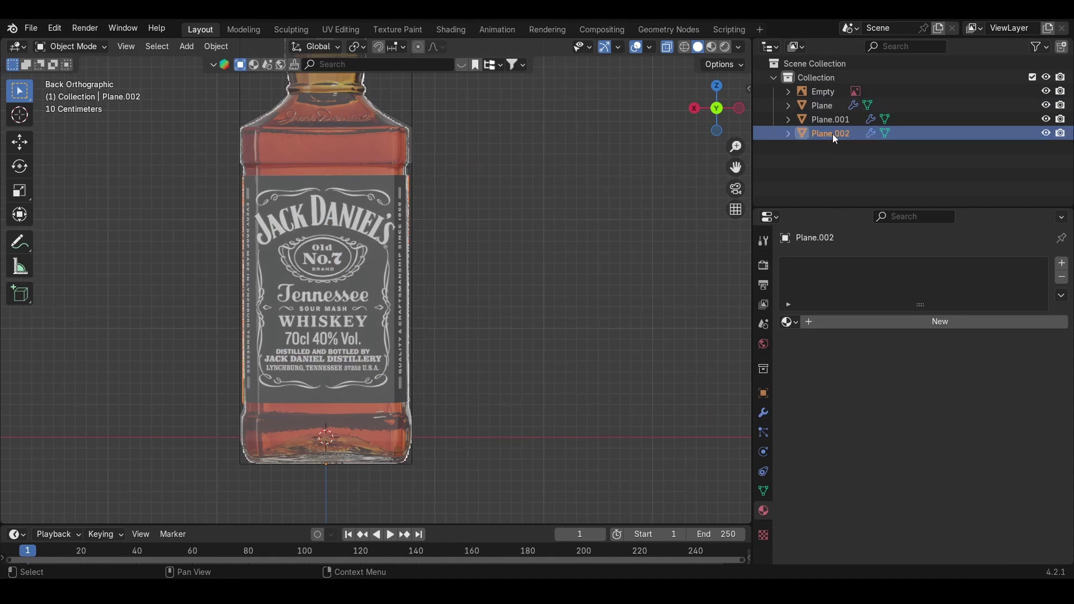
right_click(331, 252)
mouse_move(330, 253)
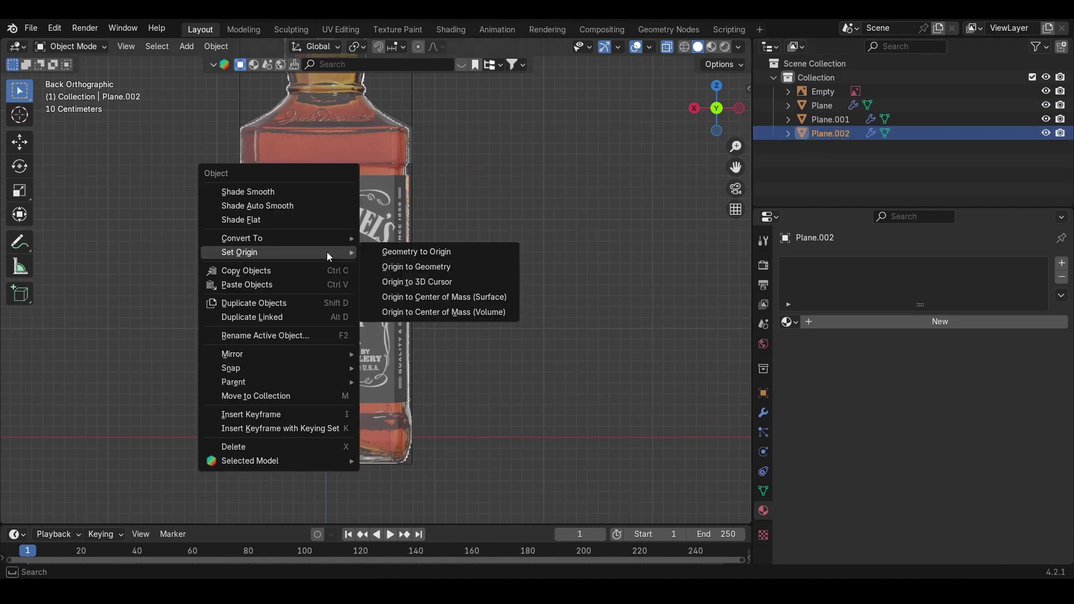
left_click(471, 297)
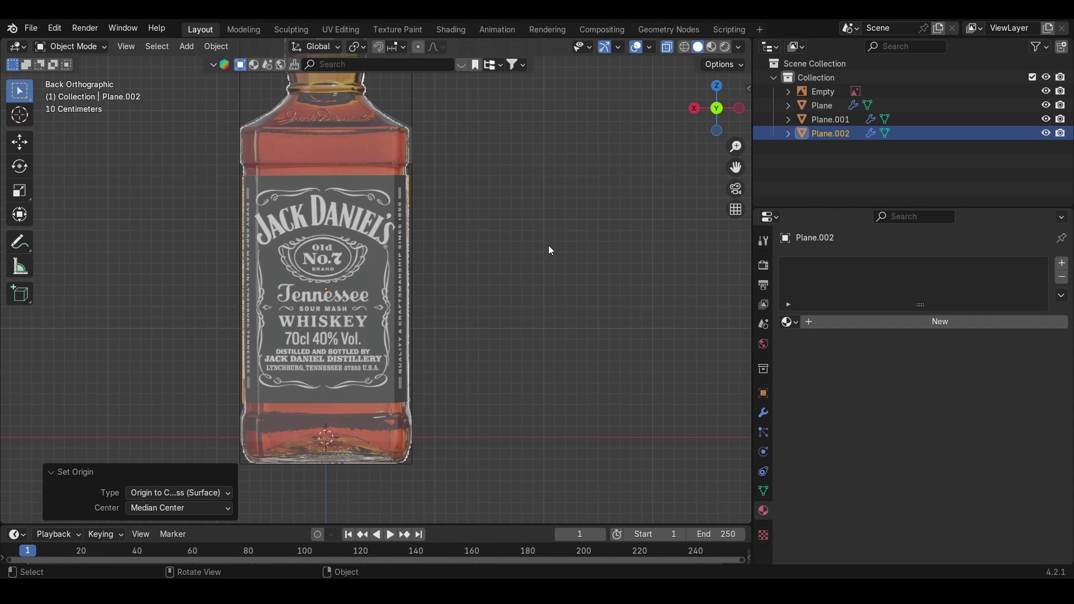
key("s")
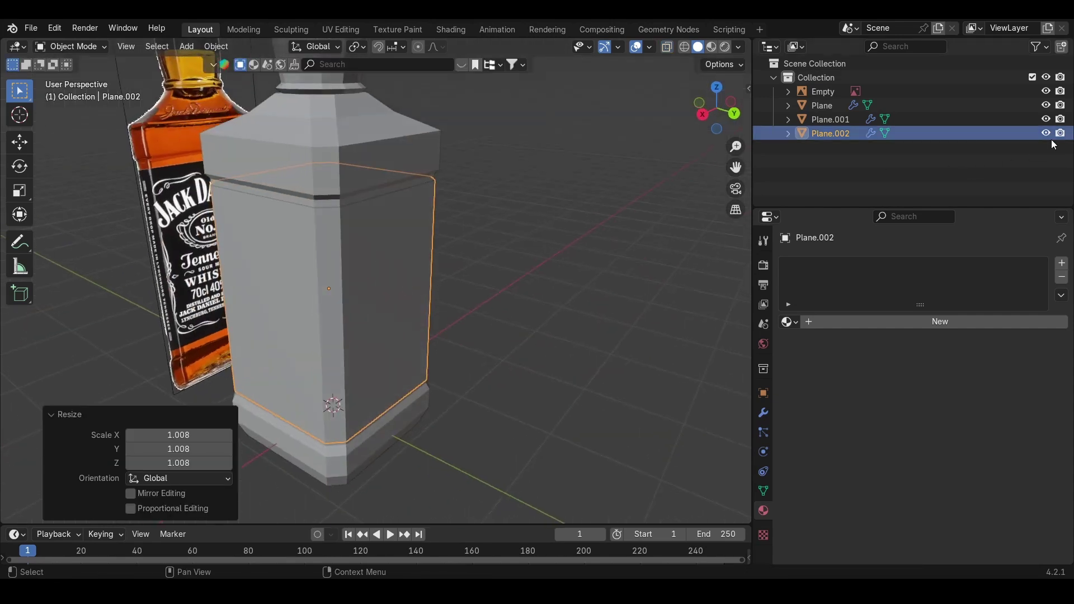
Step: Rename the label object as paper and the neck wrapper object as top
double_click(824, 135)
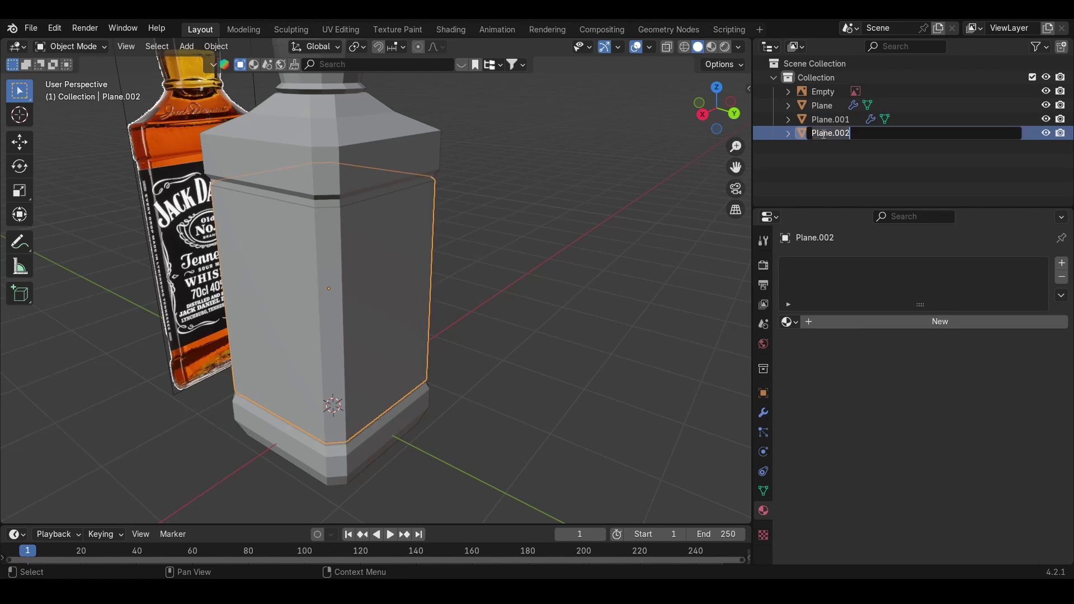
type("paper")
key("Return")
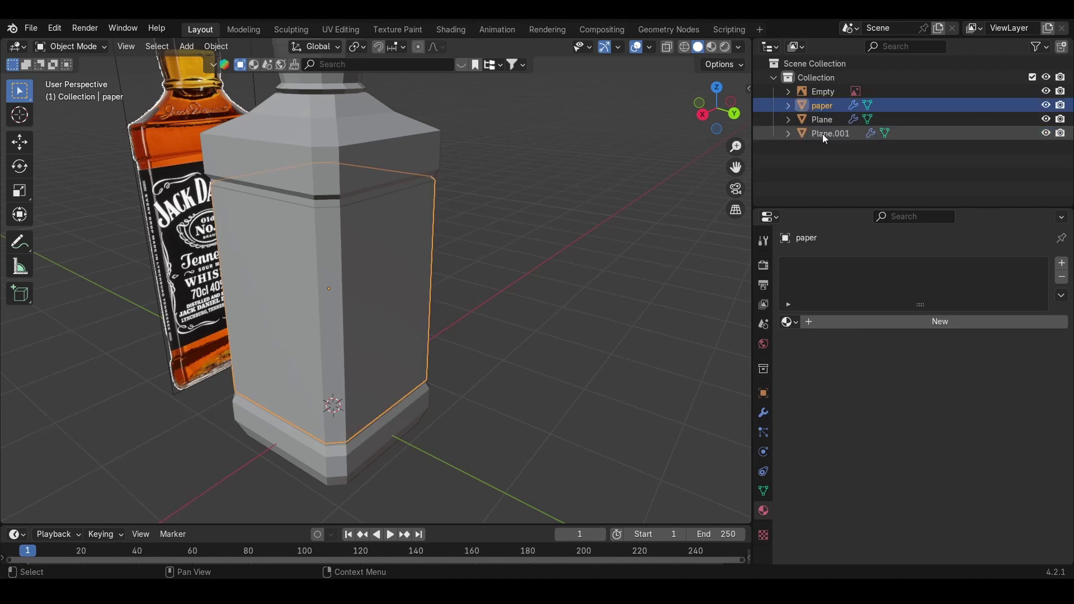
middle_click_drag(343, 135, 373, 331, "shift")
left_click(363, 128)
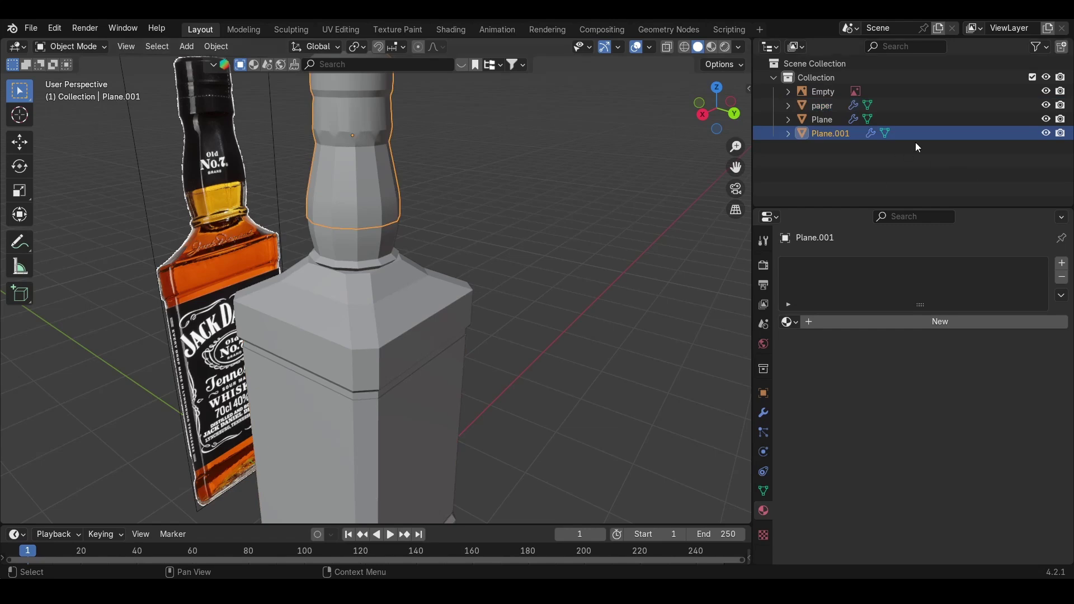
double_click(844, 135)
type("top")
key("Return")
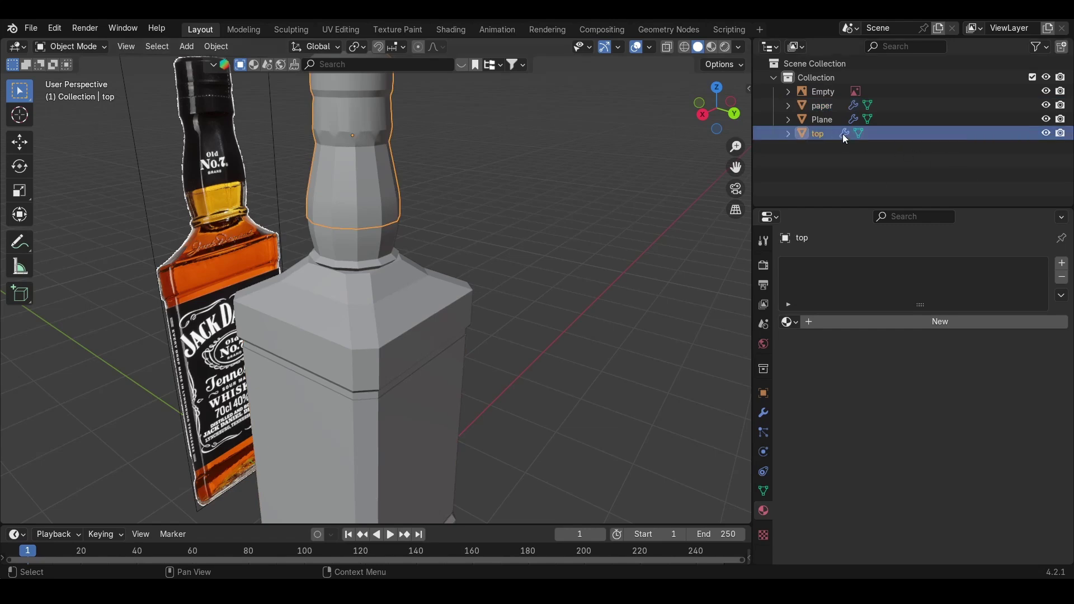
Step: Rename the bottle body object as bottle
left_click(829, 120)
double_click(829, 121)
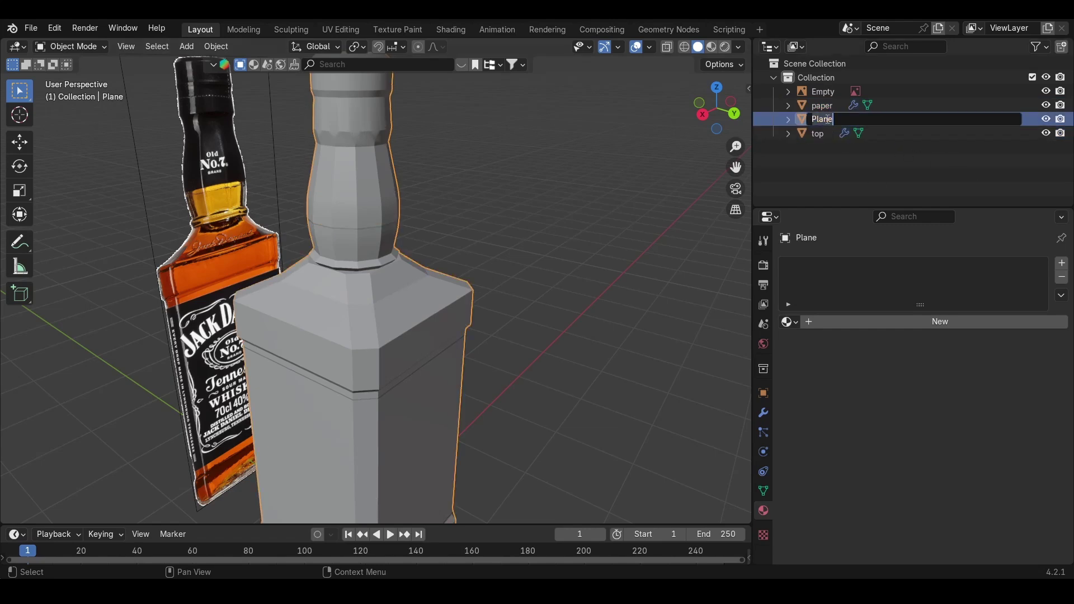
type("bot")
key("Return")
Step: Select the label, the bottle body and the neck wrapper in turn to check the separated parts
scroll(375, 266, "down", 3)
mouse_move(375, 265)
middle_mouse_down()
mouse_move(307, 270)
mouse_move(362, 273)
middle_mouse_up()
middle_click_drag(334, 180, 384, 222)
left_click(394, 326)
left_click(394, 241)
left_click(395, 163)
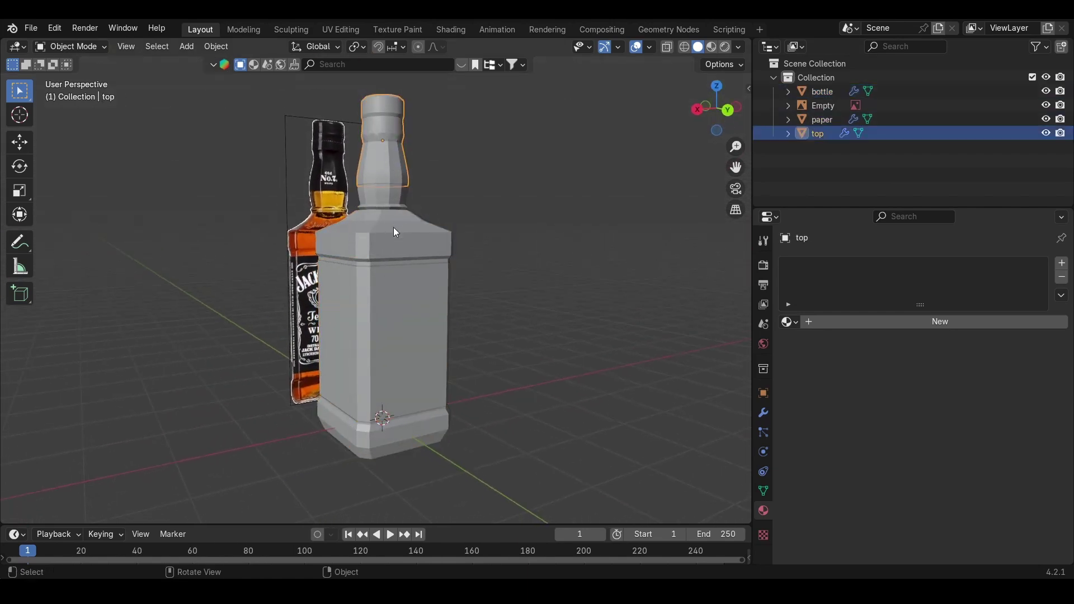
Step: Create a new material on the bottle body with Transmission Weight 1.000 and Roughness 0
left_click(395, 235)
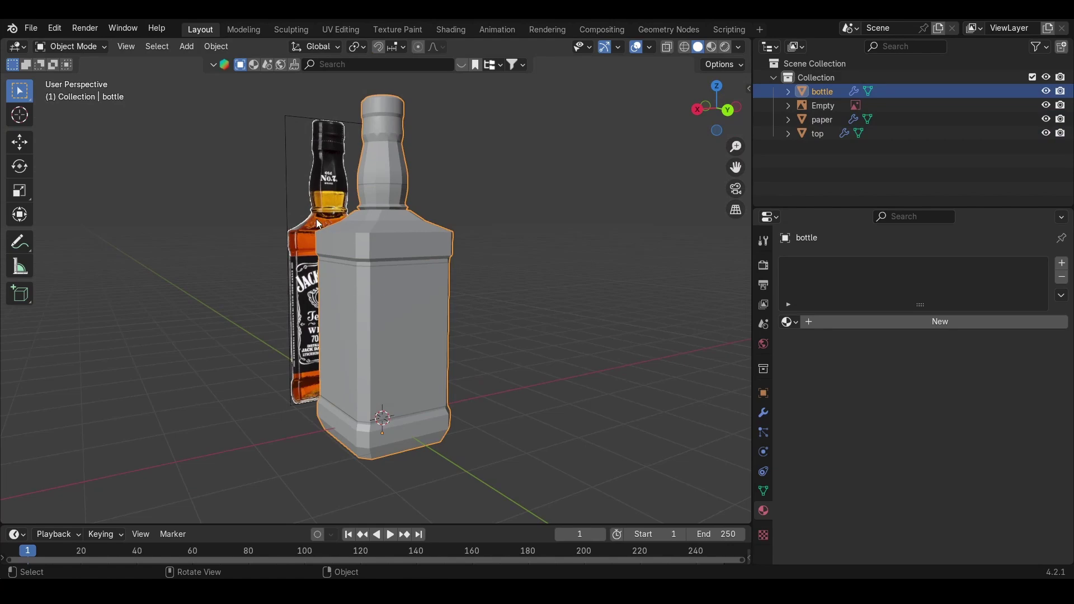
middle_click_drag(325, 229, 454, 255, "shift")
scroll(454, 254, "up", 1)
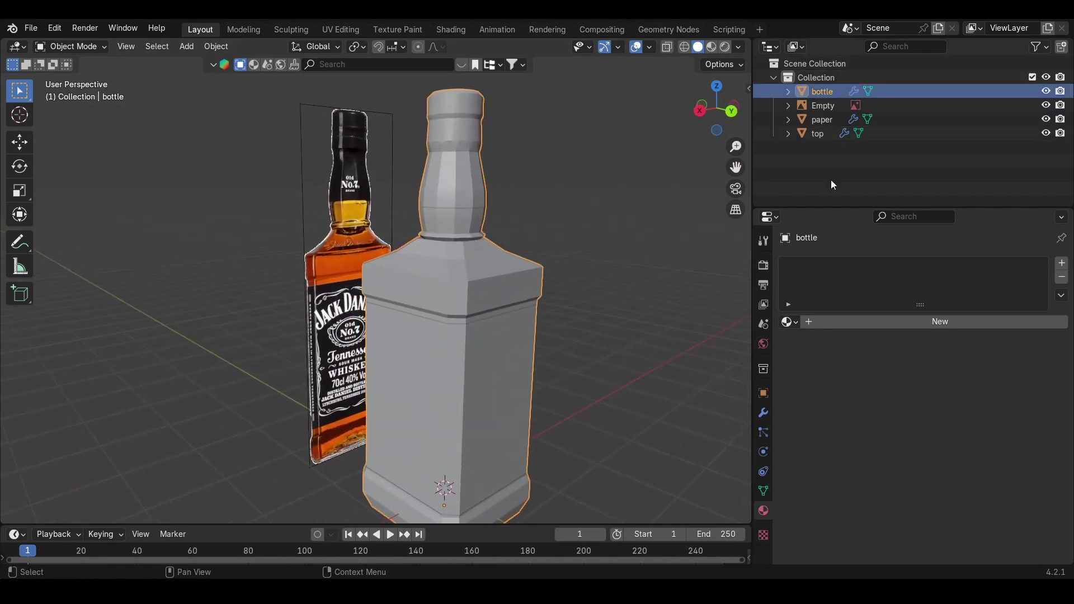
left_click(833, 324)
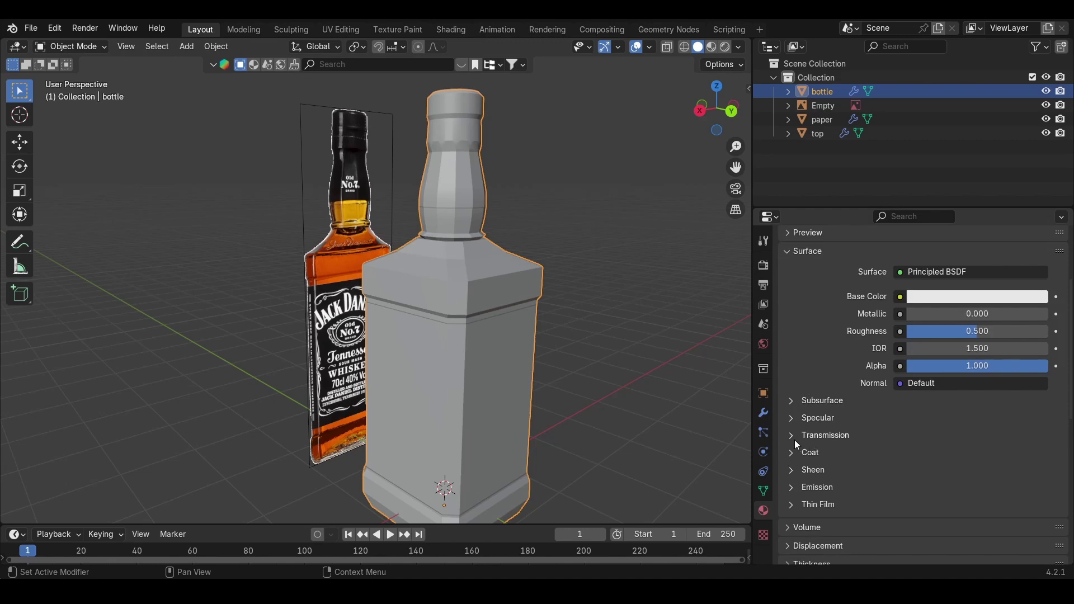
left_click(796, 441)
left_click_drag(947, 455, 1048, 452)
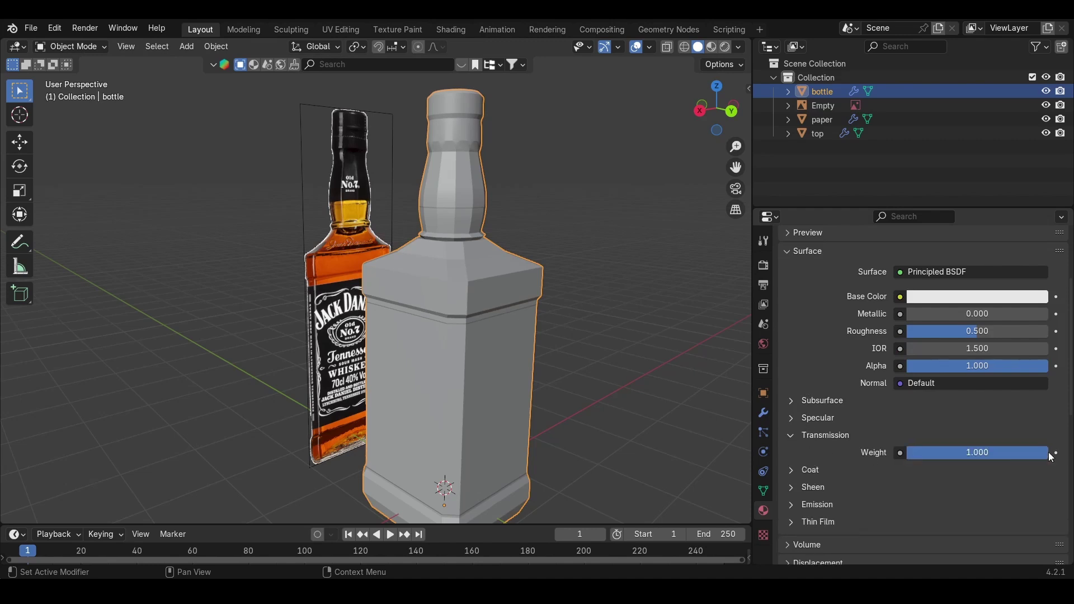
left_click(983, 331)
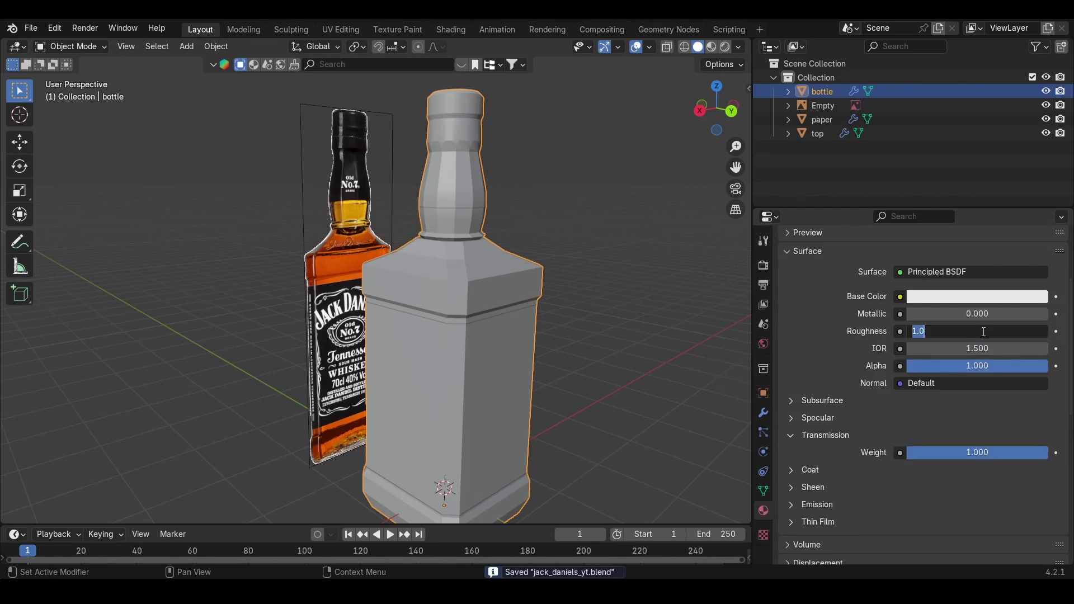
type("0")
key("Return")
Step: Set the bottle material's Sheen Weight to 1.000 and its Sheen Roughness to 0.047
scroll(827, 405, "down", 4)
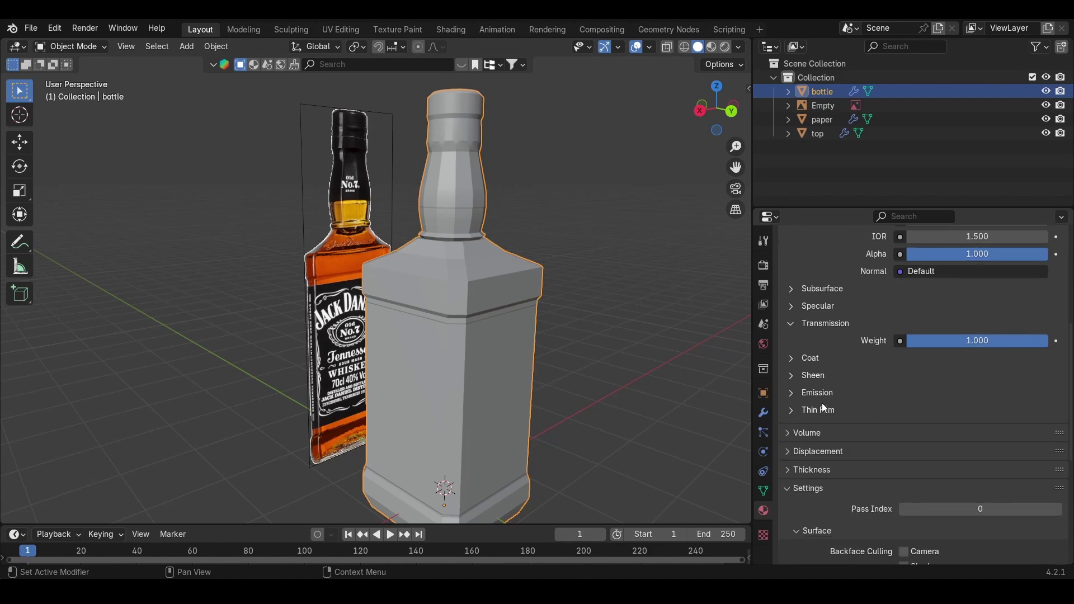
left_click(793, 375)
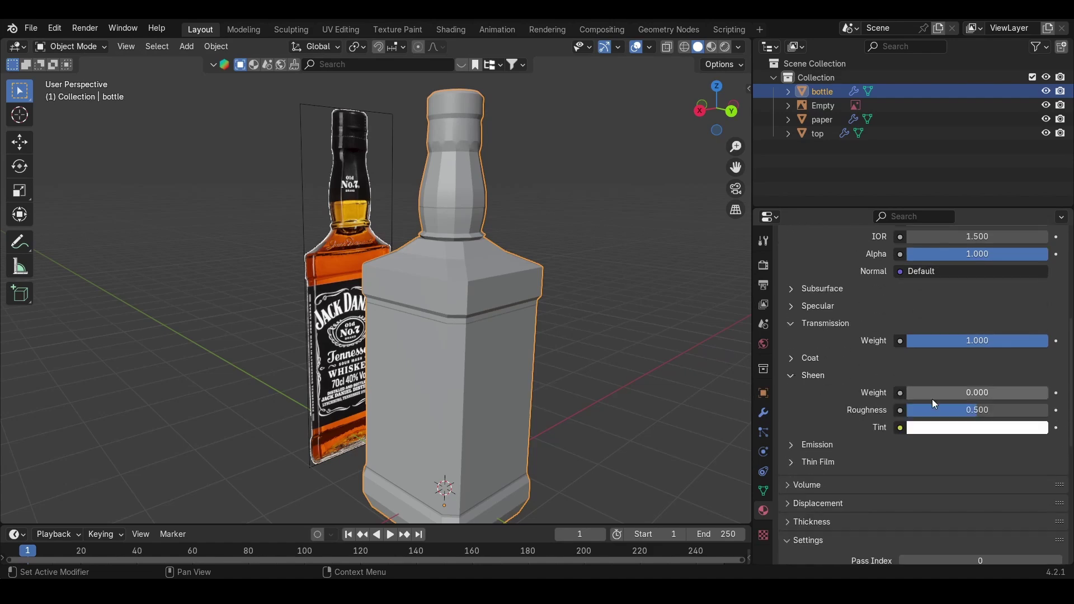
left_click_drag(932, 396, 1070, 395)
left_click_drag(975, 412, 949, 412)
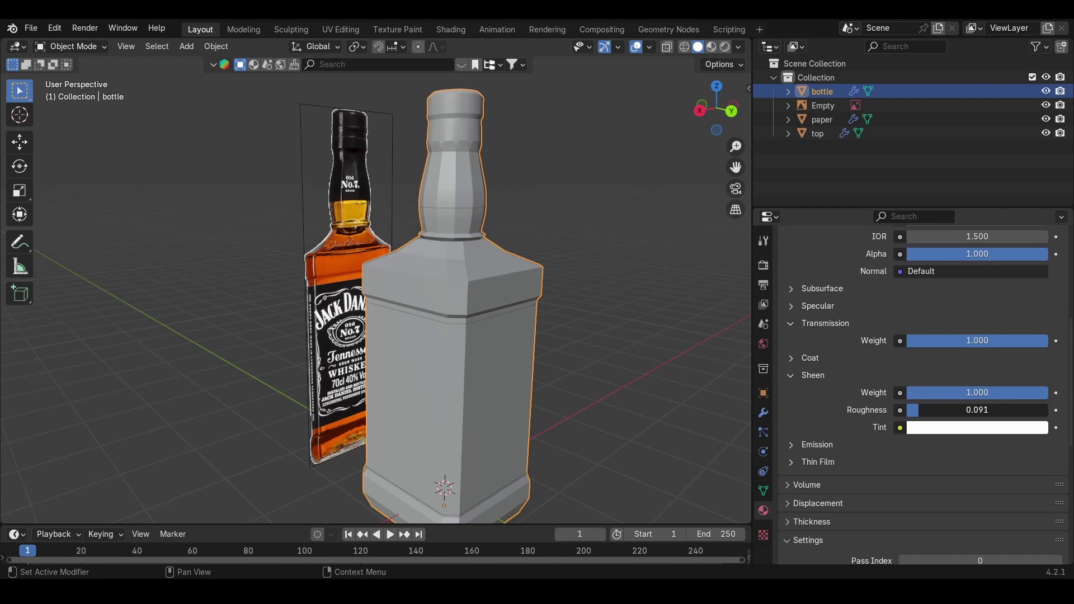
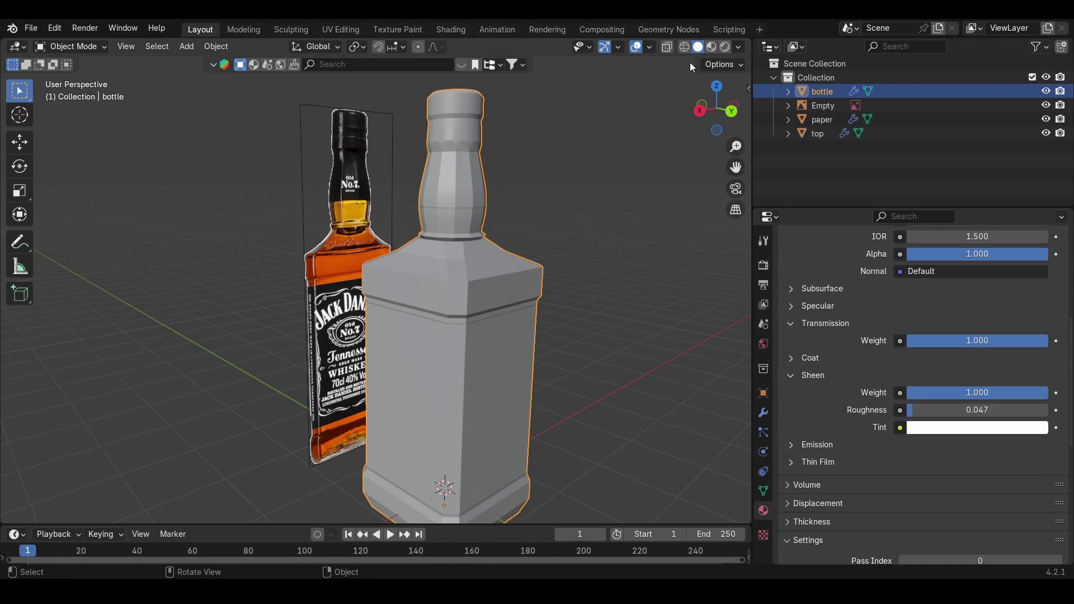
Step: Show the viewport in rendered shading and set the render engine to Cycles
left_click(729, 50)
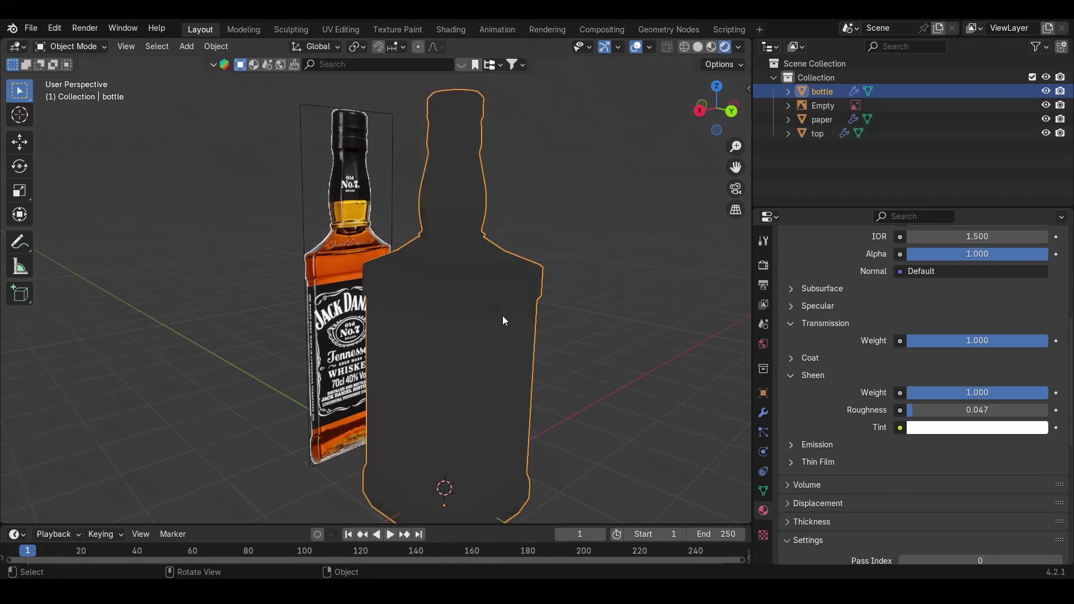
left_click(762, 265)
left_click(929, 264)
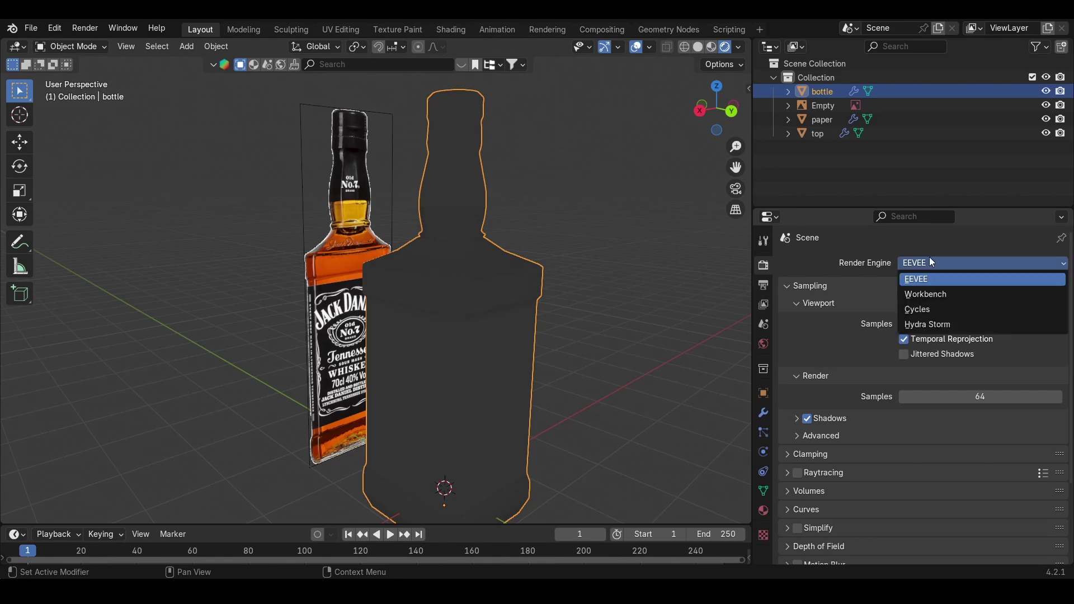
left_click(925, 310)
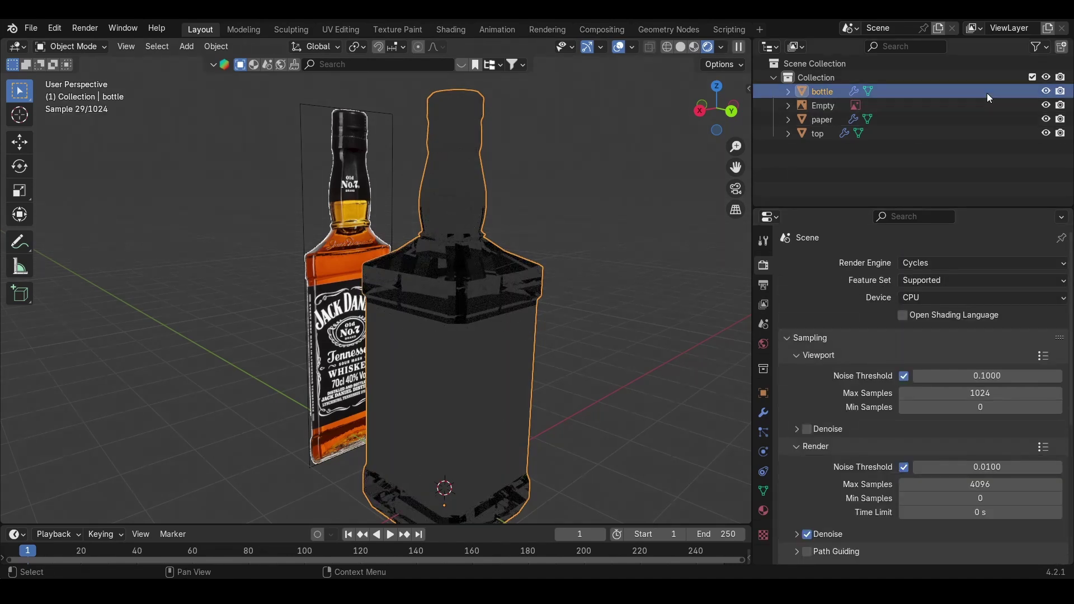
Step: Hide the Empty reference image in both the viewport and renders
left_click(1046, 105)
left_click(1060, 106)
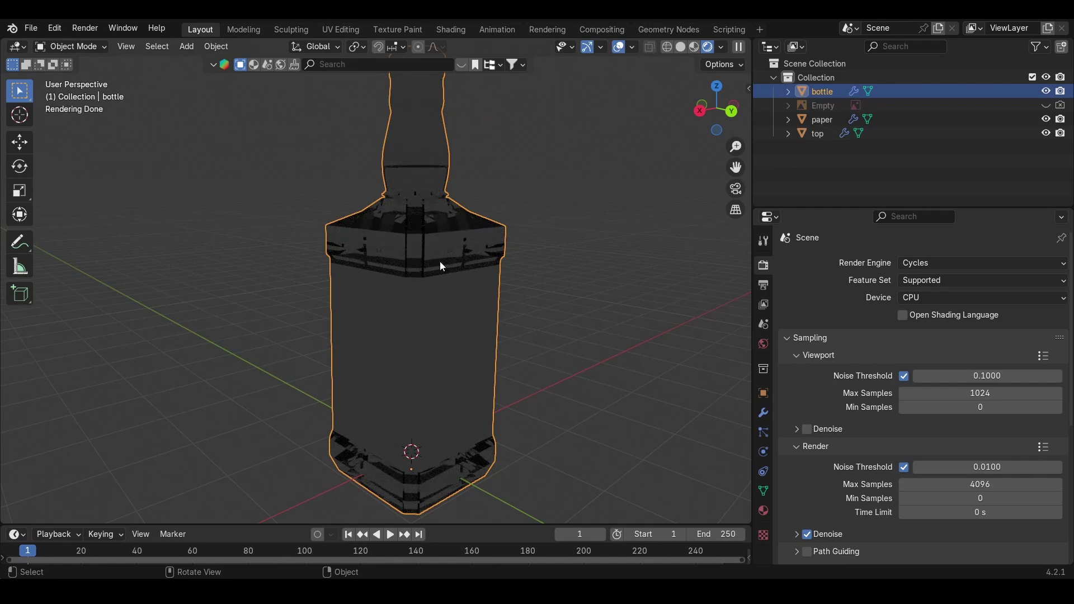
Step: Enlarge the timeline area and turn it into a Shader Editor showing the World nodes
left_click_drag(442, 523, 443, 250)
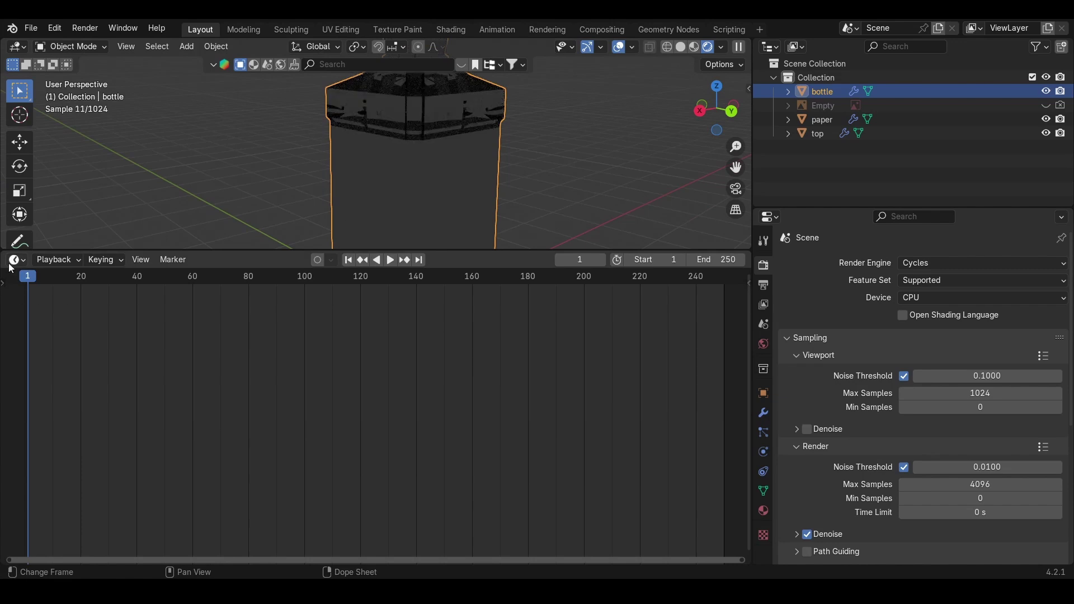
left_click(17, 259)
left_click(45, 387)
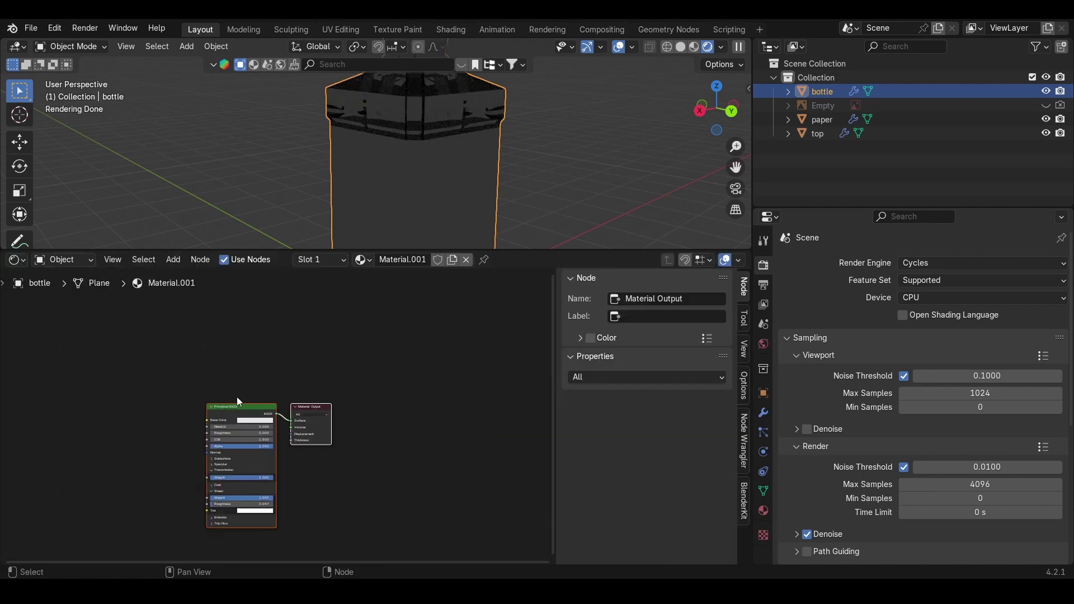
left_click(62, 260)
left_click(68, 309)
scroll(190, 415, "up", 3)
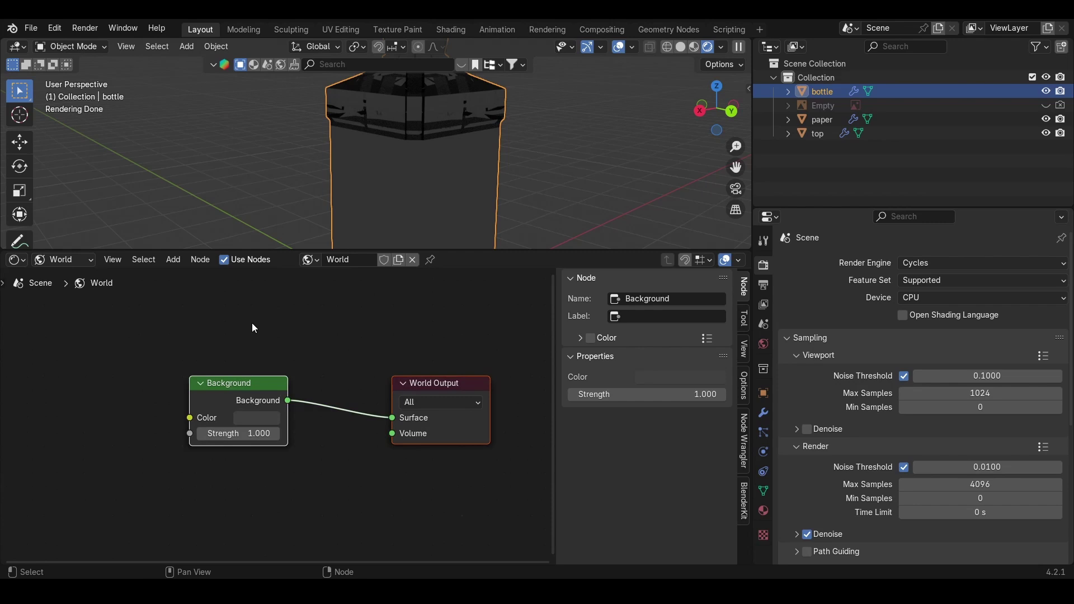
Step: Add an Environment Texture with mapping nodes to the world Background, load christmas_photo_studio_07_8k.hdr, and shrink the node area again
left_click(249, 387)
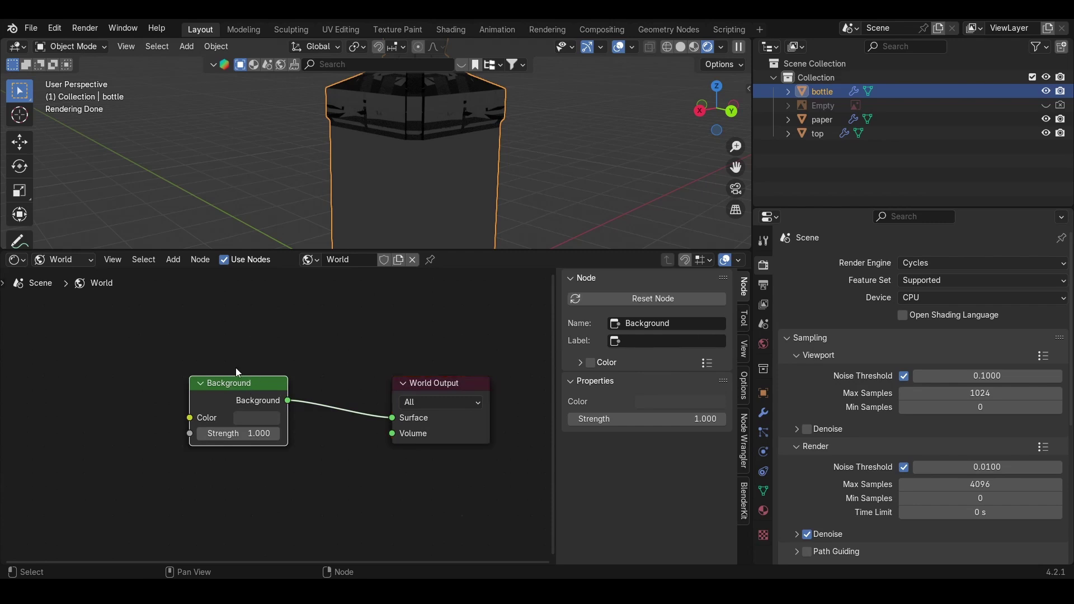
key("ctrl+t")
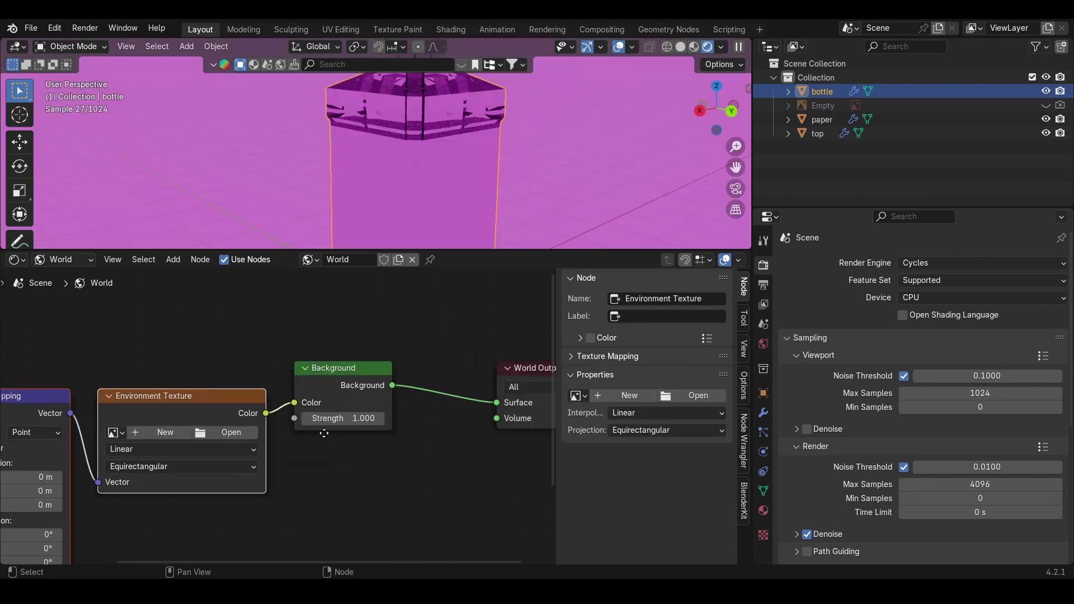
left_click(320, 370)
left_click_drag(327, 369, 333, 367)
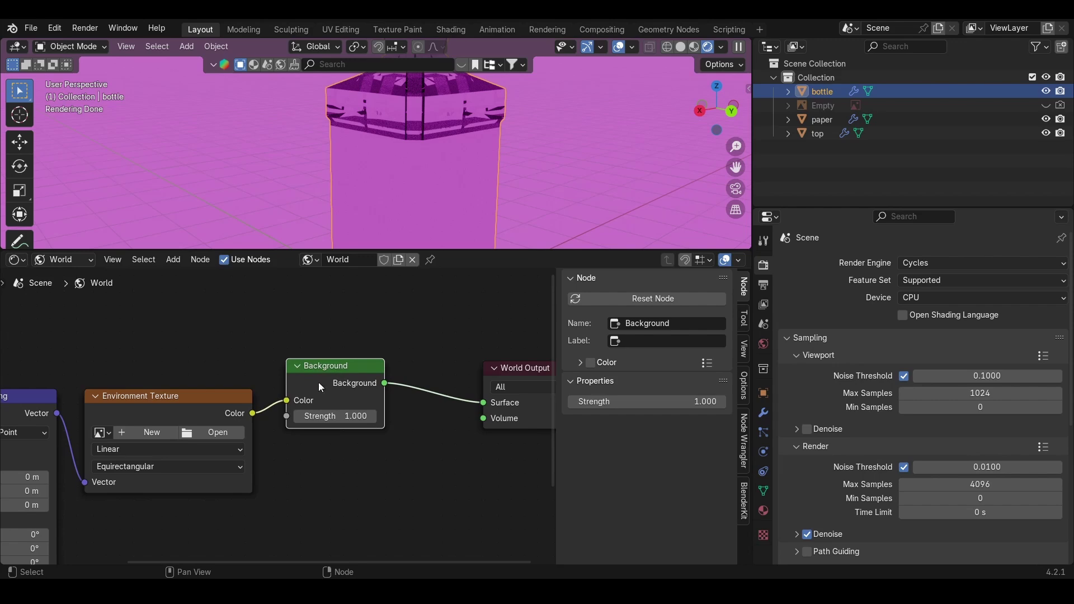
middle_click_drag(120, 382, 314, 303)
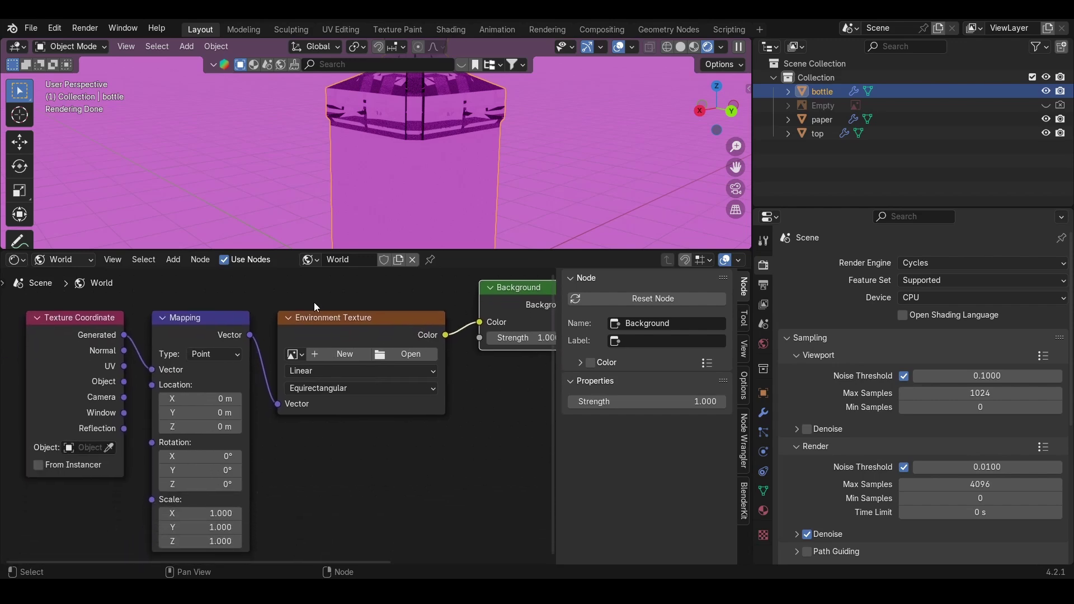
left_click(54, 29)
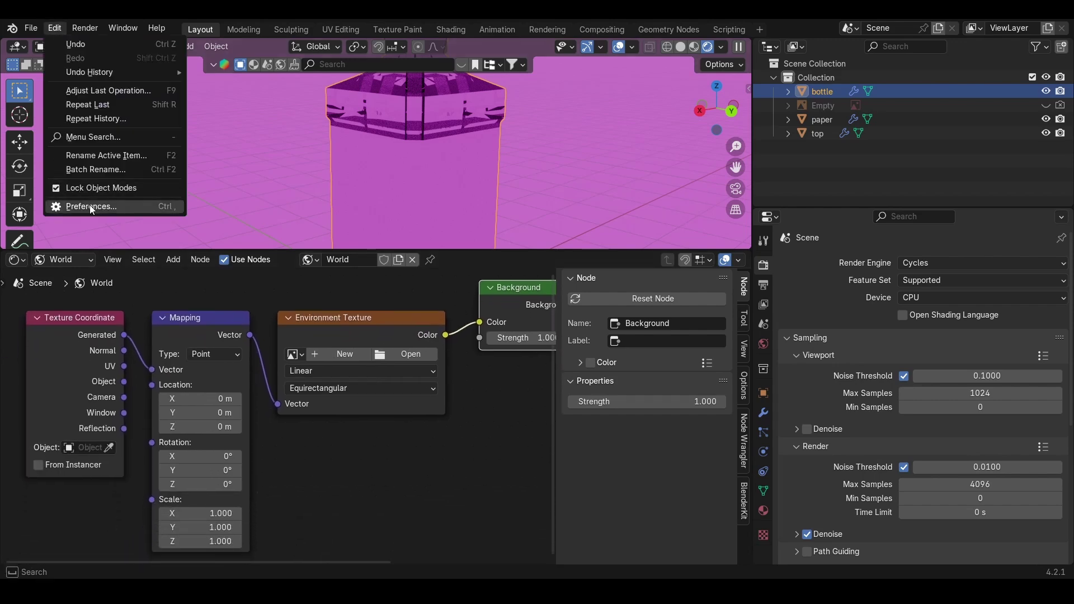
middle_click_drag(400, 352, 347, 336)
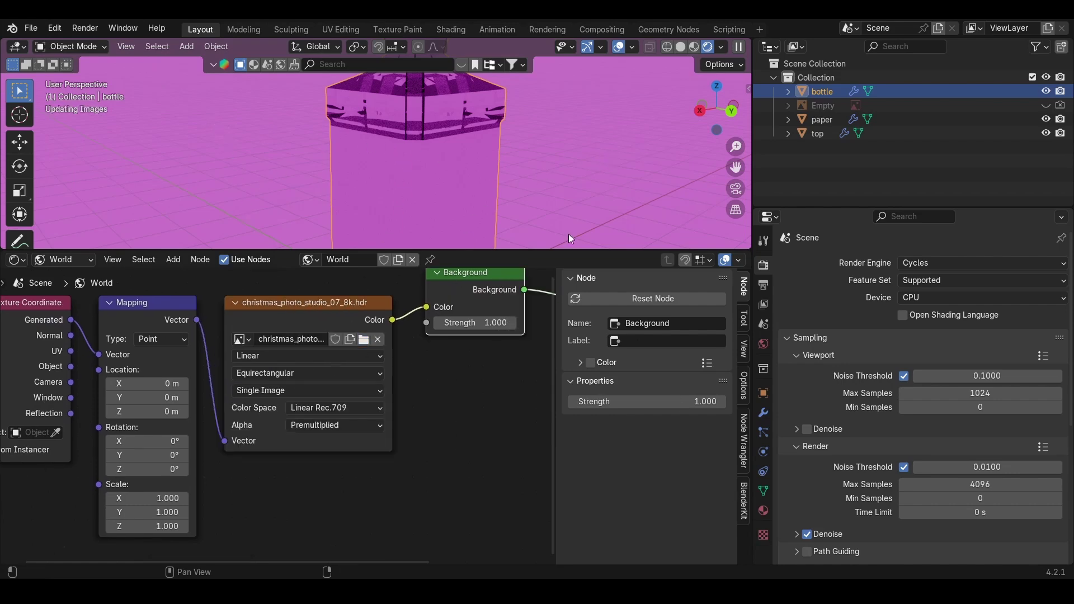
left_click_drag(549, 249, 549, 491)
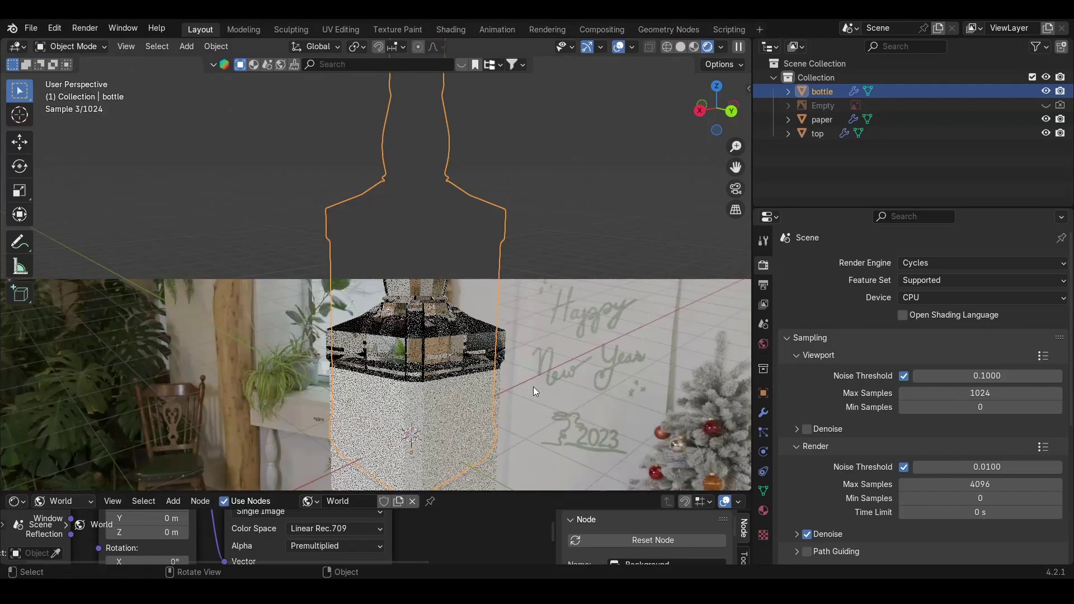
Step: Add a plane mesh at the bottle's base and rotate it 90° about the X axis
scroll(408, 306, "down", 4)
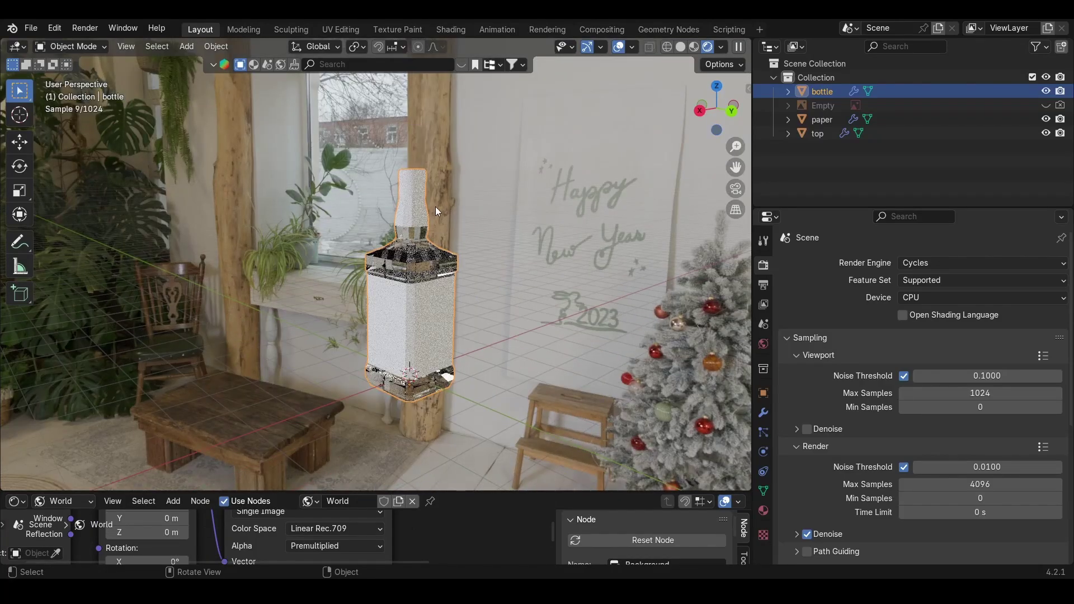
middle_click_drag(431, 258, 393, 247)
key("shift+a")
mouse_move(393, 246)
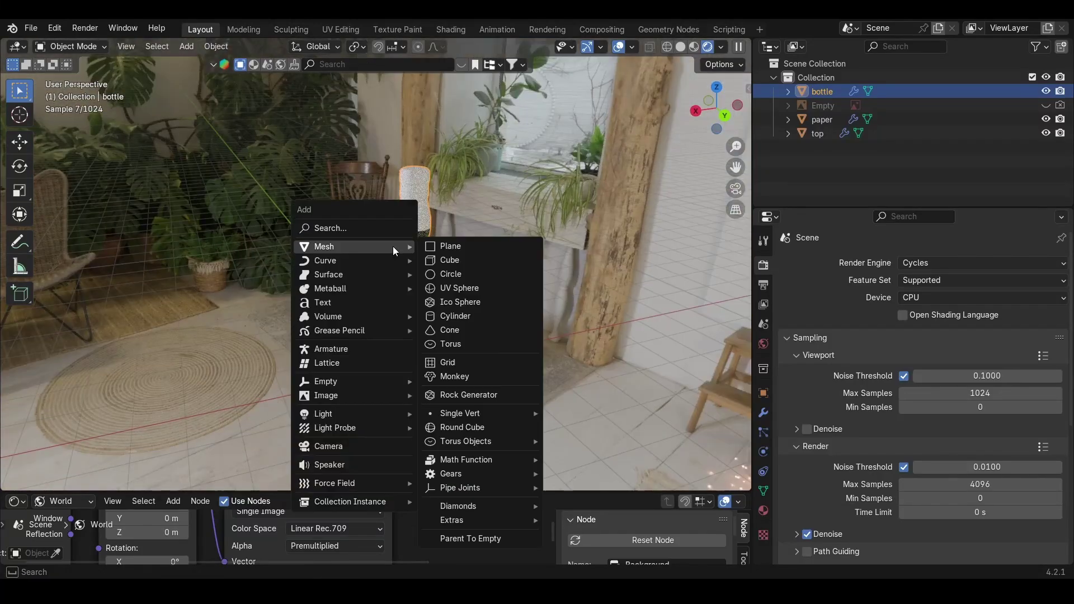
left_click(486, 247)
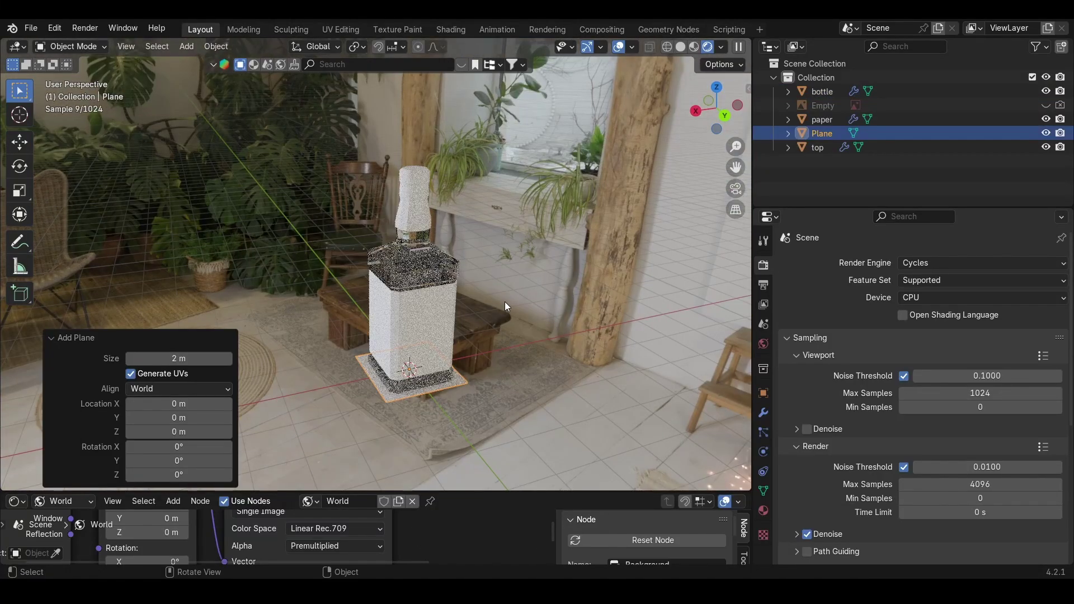
key("r")
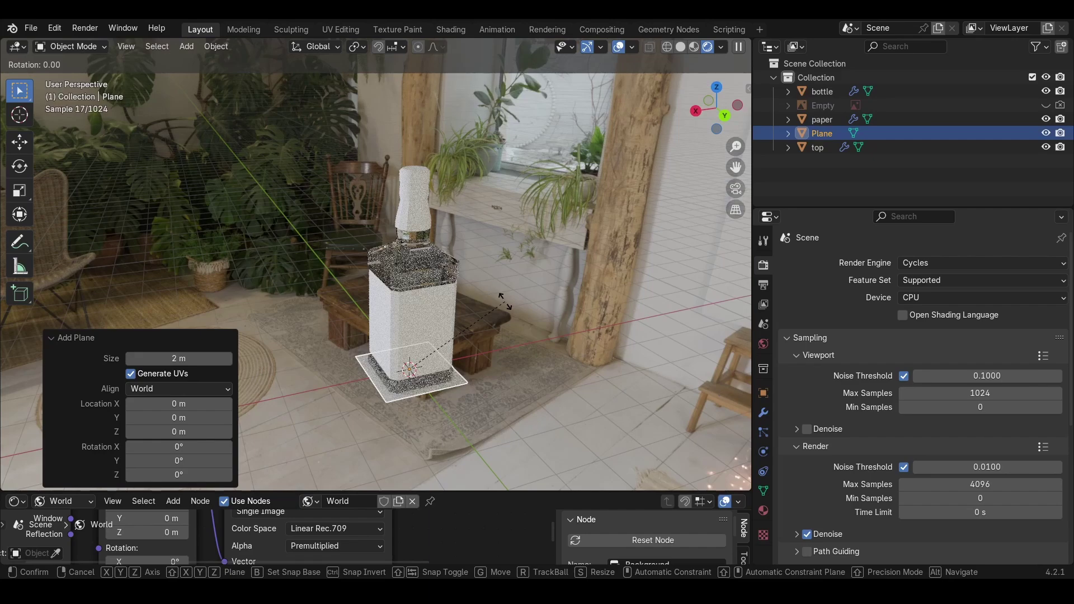
type("x90")
key("Return")
Step: Scale the upright plane up about 8.4 times and move it about -6.2 m along Y as a backdrop for the bottle
key("s")
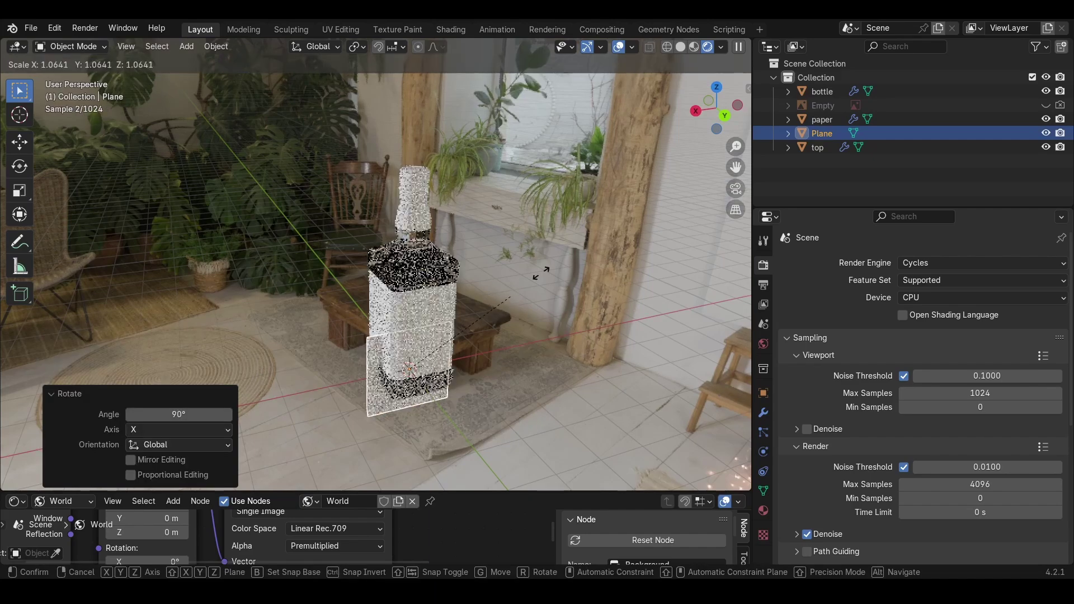
left_click(495, 360)
key("g")
key("y")
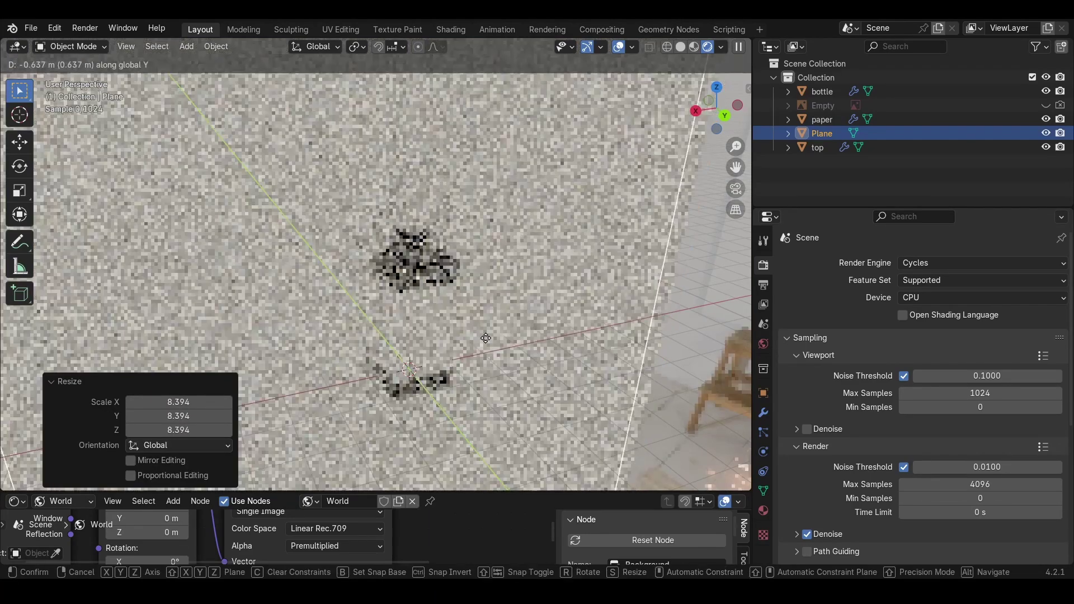
left_click(743, 318)
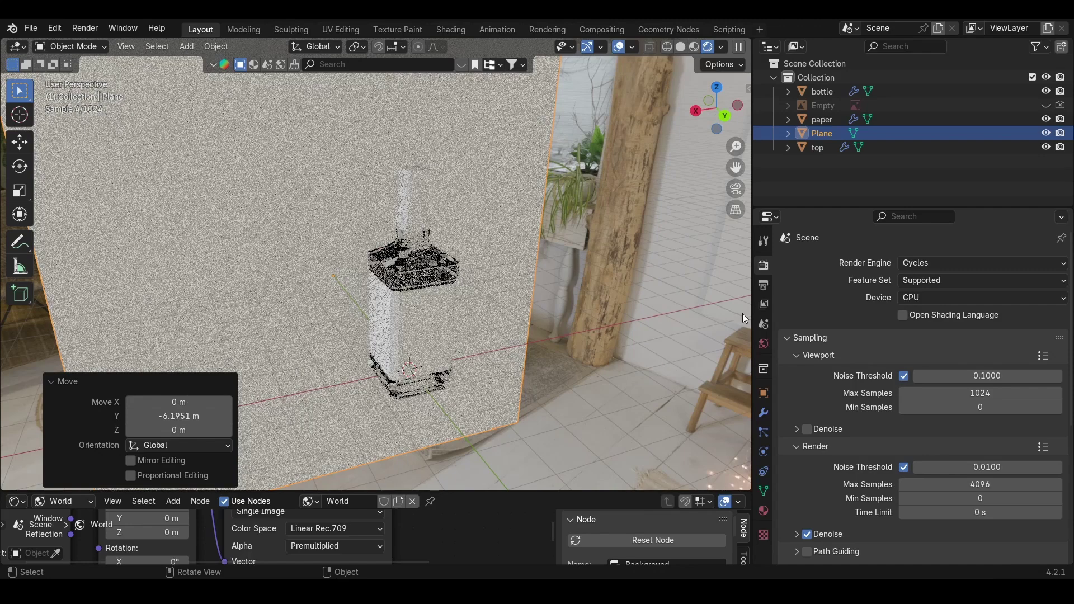
Step: Set the Cycles device to GPU Compute, with a viewport noise threshold of 1 and 100 max viewport samples
left_click(947, 298)
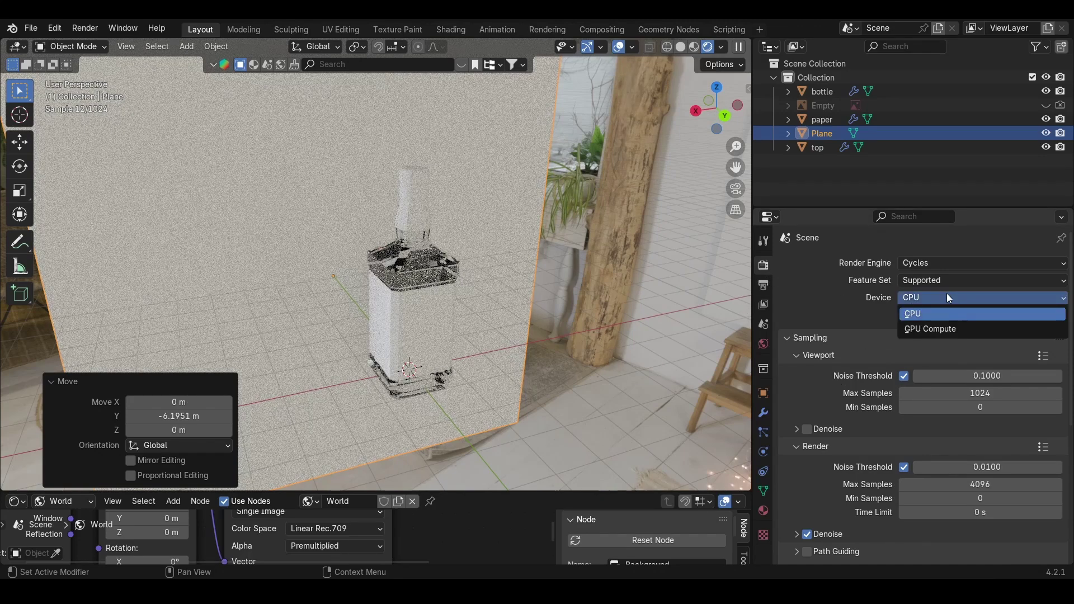
left_click(929, 330)
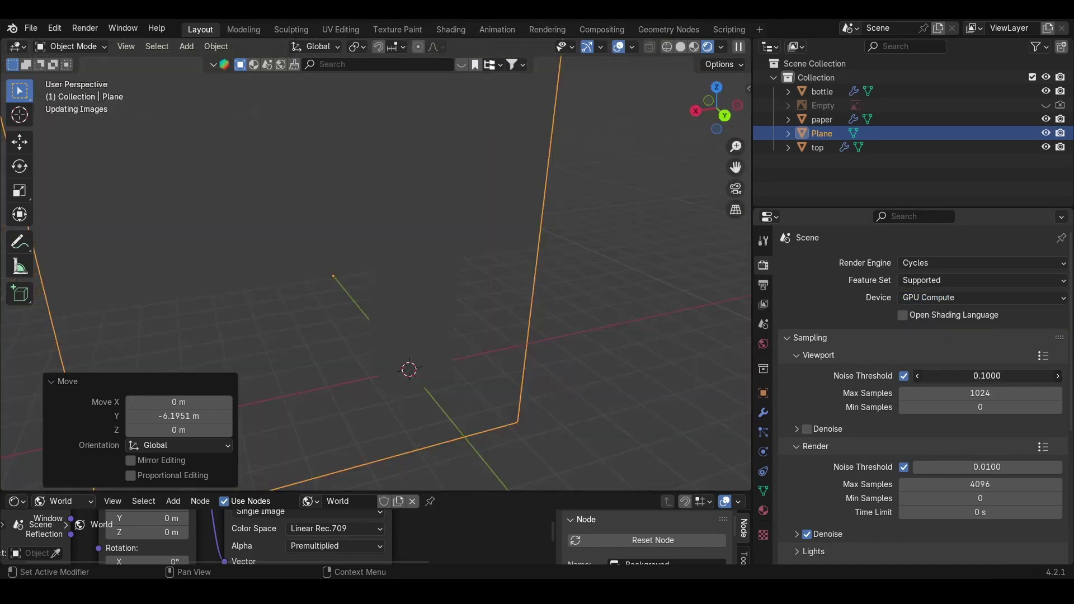
left_click(984, 376)
type("1")
left_click(973, 395)
type("1")
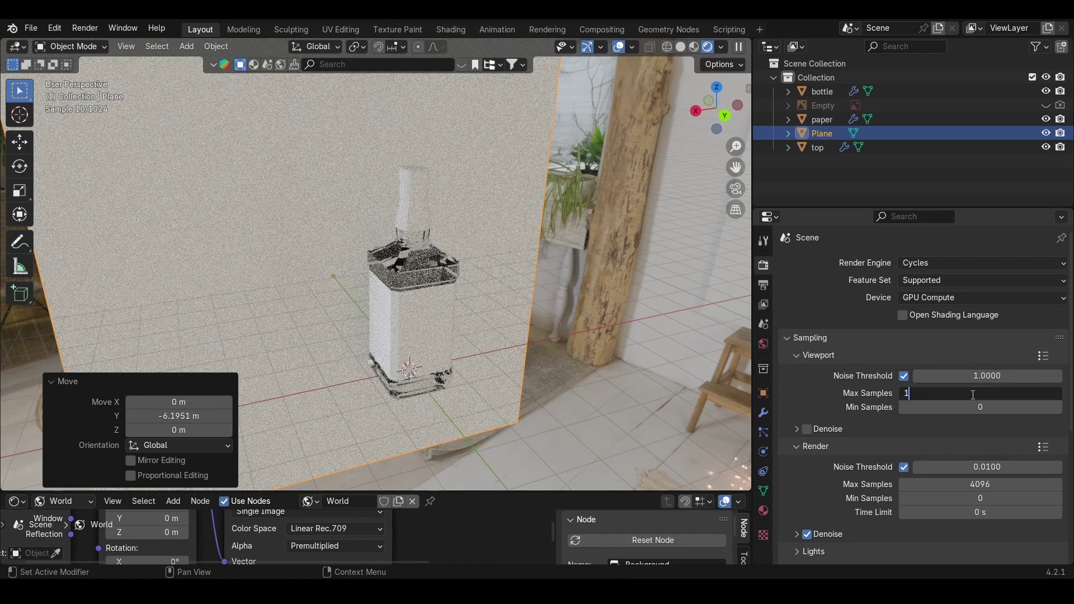
type("00")
key("Return")
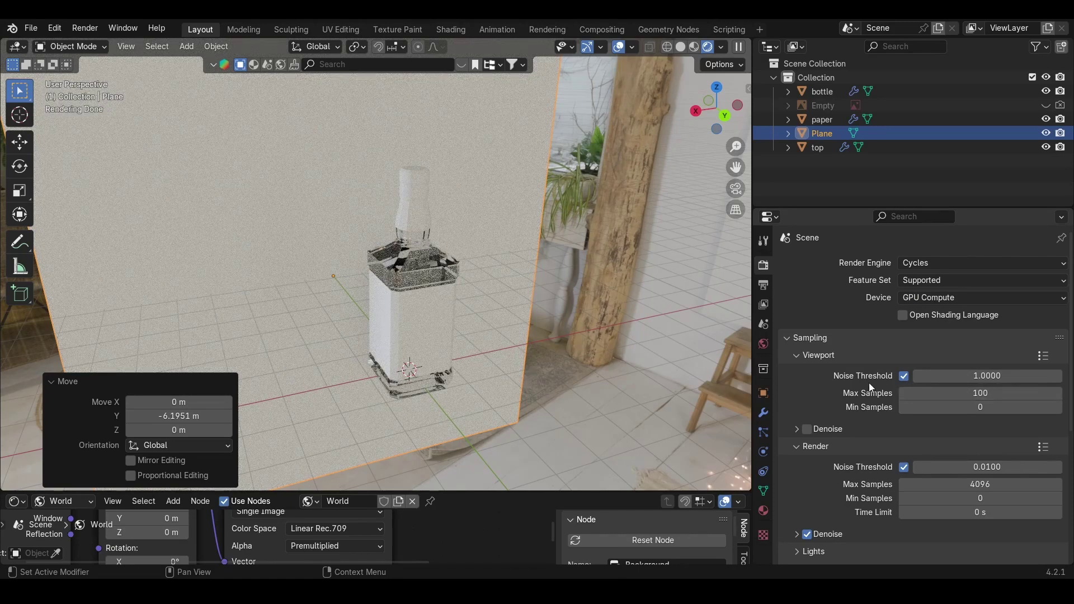
left_click(790, 357)
left_click(794, 357)
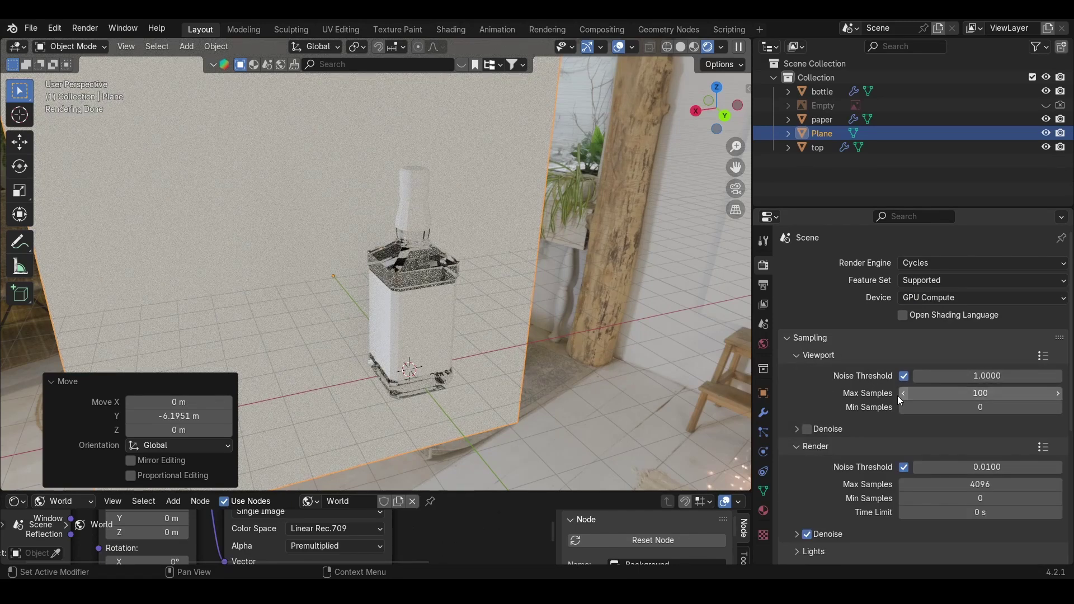
left_click(800, 447)
left_click(800, 448)
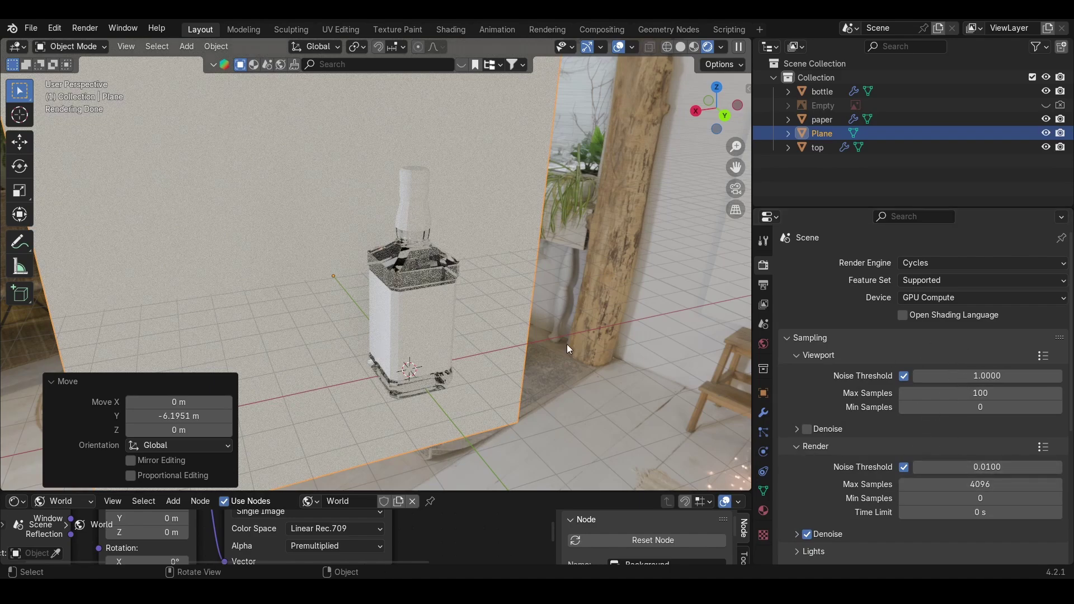
Step: Limit the viewport rendering to a rectangular region framing the whole bottle in front of the backdrop plane
middle_click_drag(425, 284, 396, 257)
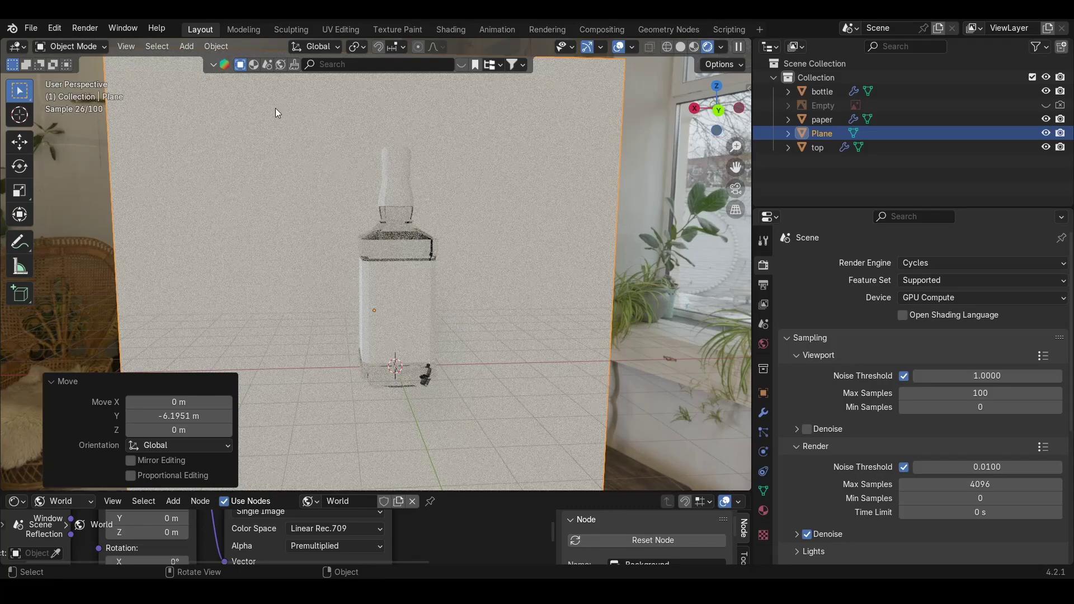
key("ctrl+b")
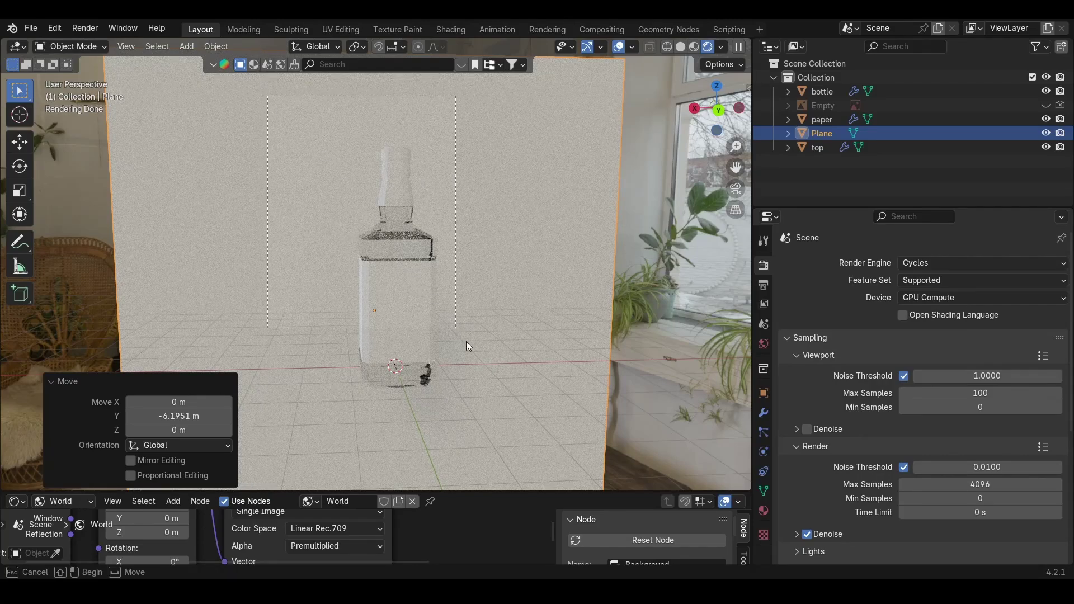
left_click_drag(513, 431, 513, 431)
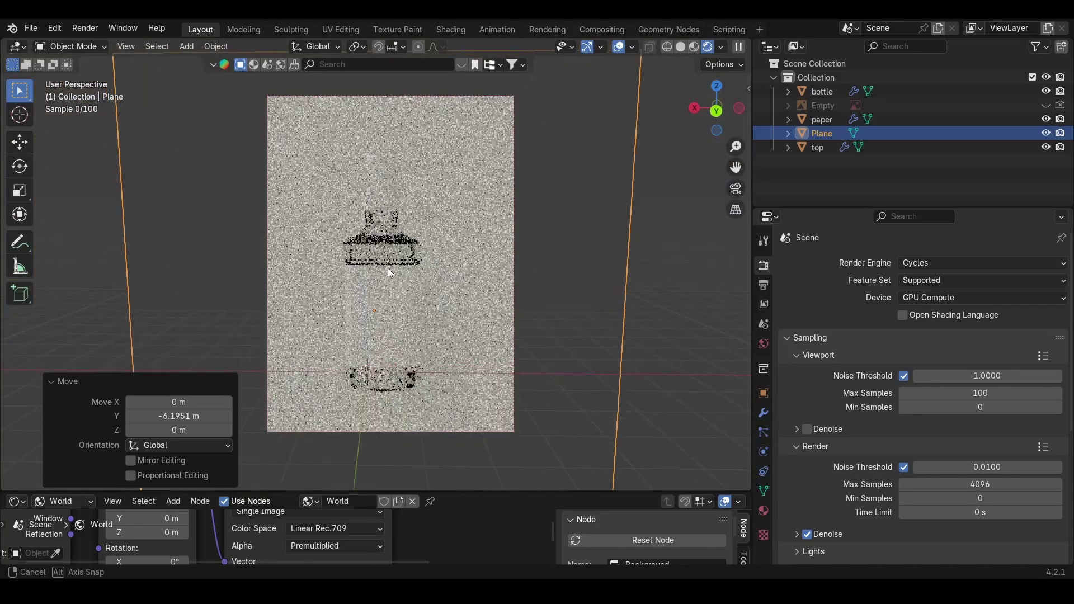
middle_click_drag(395, 267, 463, 265, "shift")
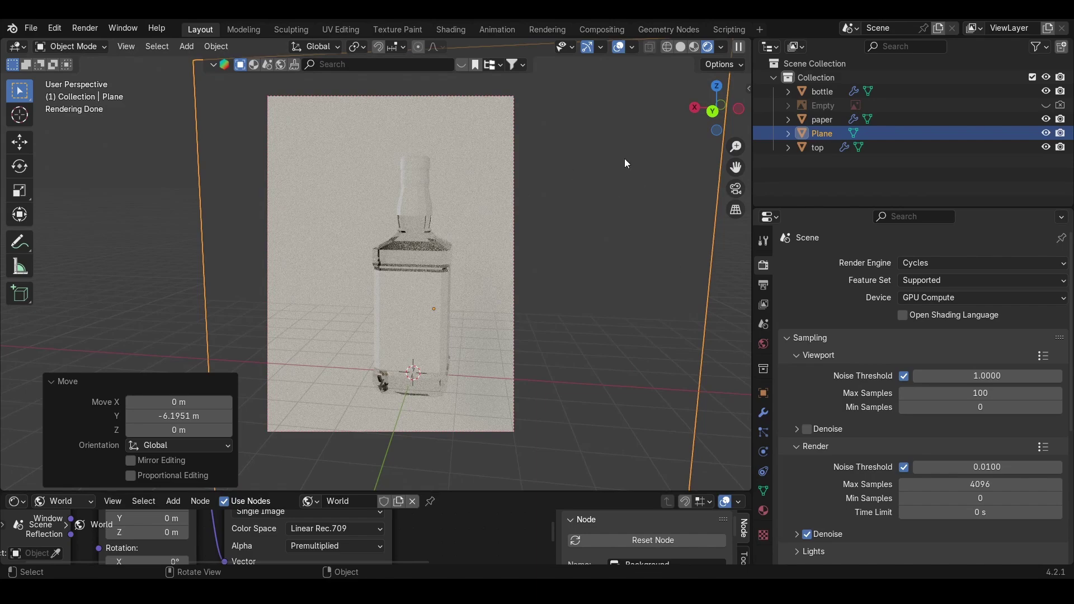
middle_click_drag(426, 260, 417, 246, "shift")
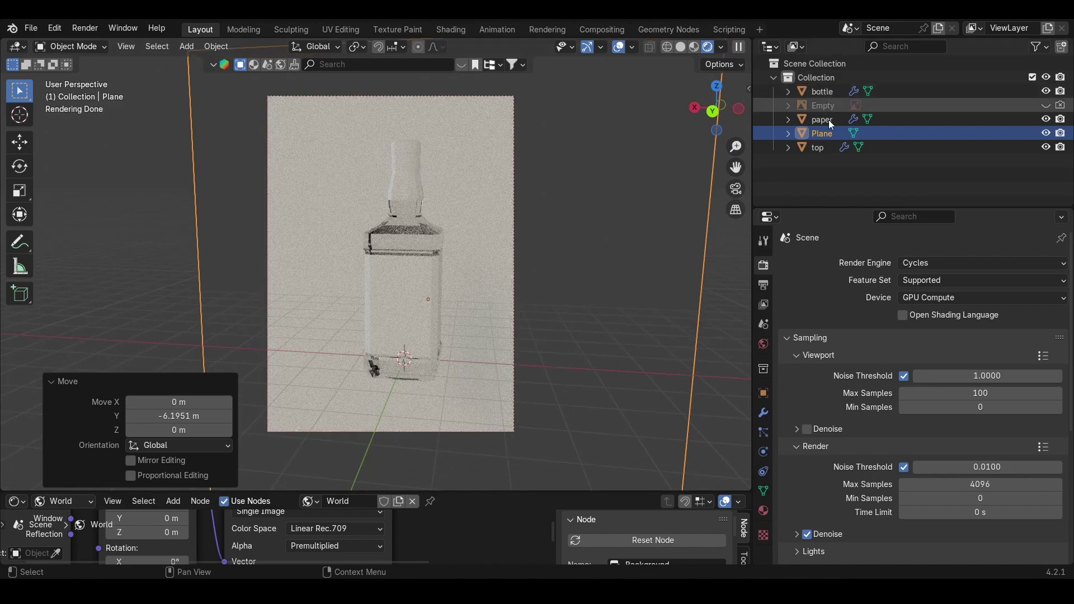
Step: Rename the material of the top object to "top" and save the file
left_click(822, 147)
left_click(763, 510)
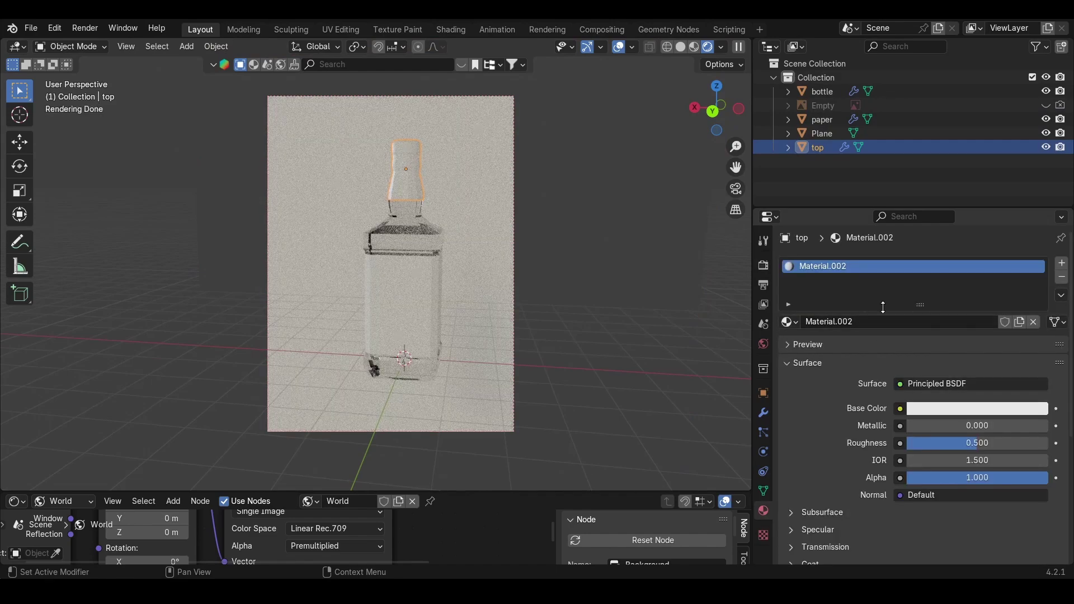
left_click(881, 323)
type("top")
key("Return")
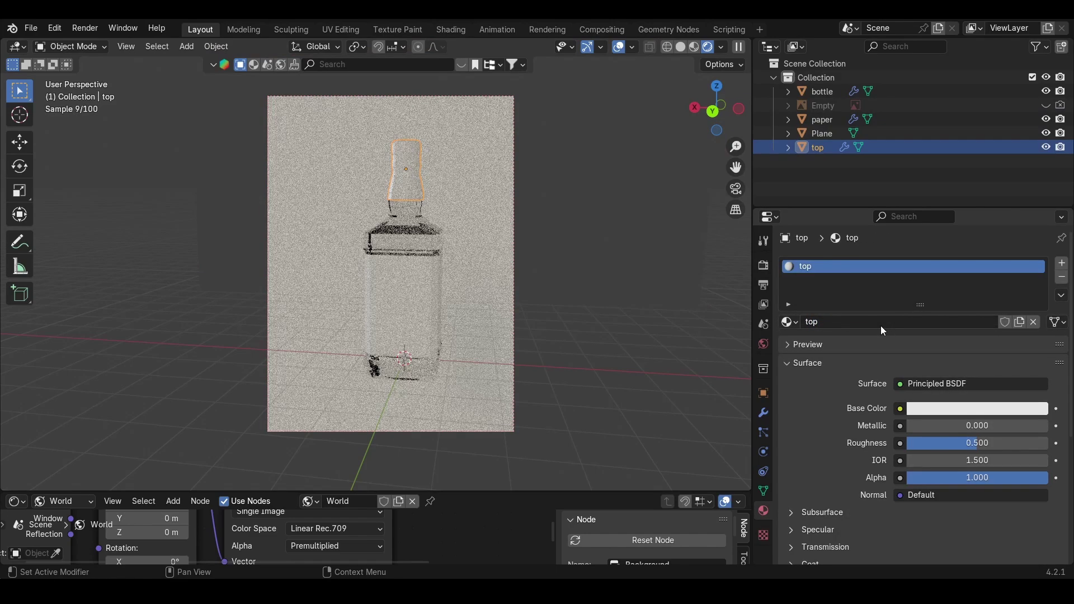
key("ctrl+s")
Step: Make the top material's base color black, with metallic at about 0.472 and roughness at about 0.244
left_click(973, 410)
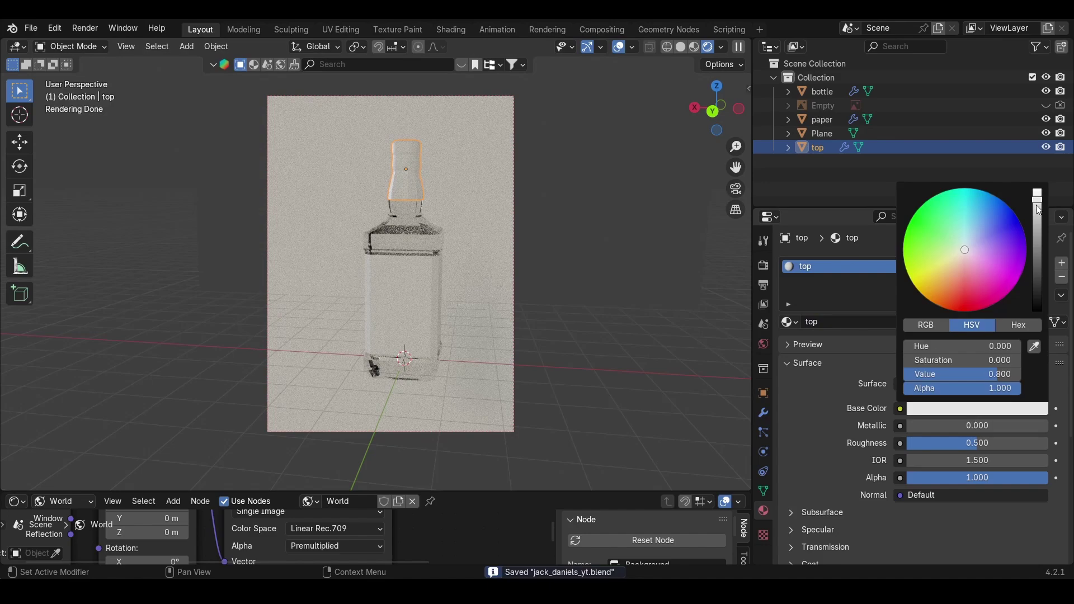
left_click_drag(1042, 206, 1039, 313)
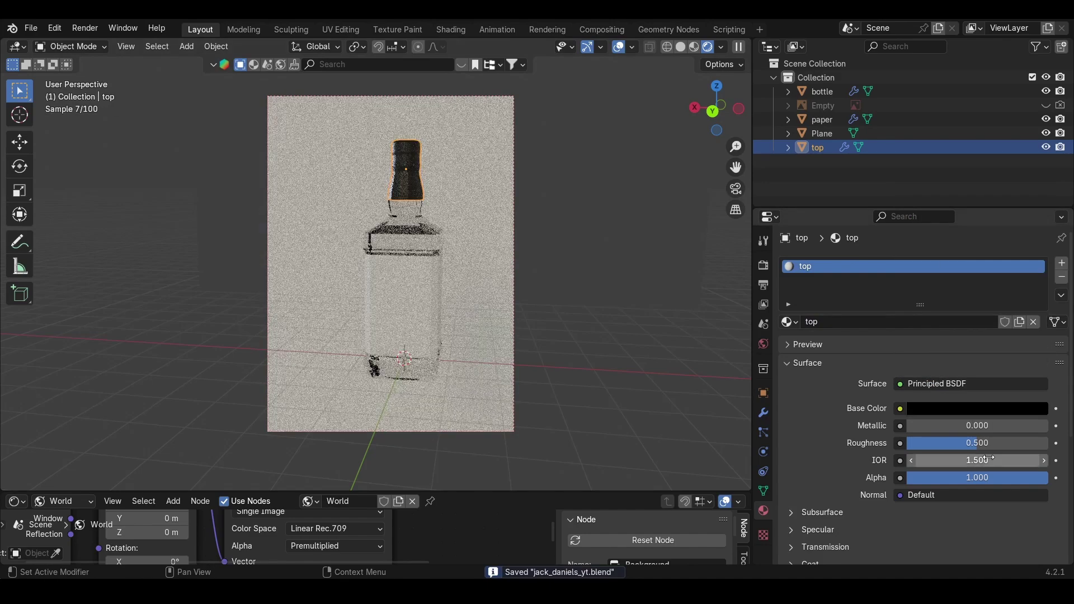
mouse_move(946, 428)
left_mouse_down()
mouse_move(974, 428)
mouse_move(970, 446)
mouse_move(944, 446)
left_mouse_up()
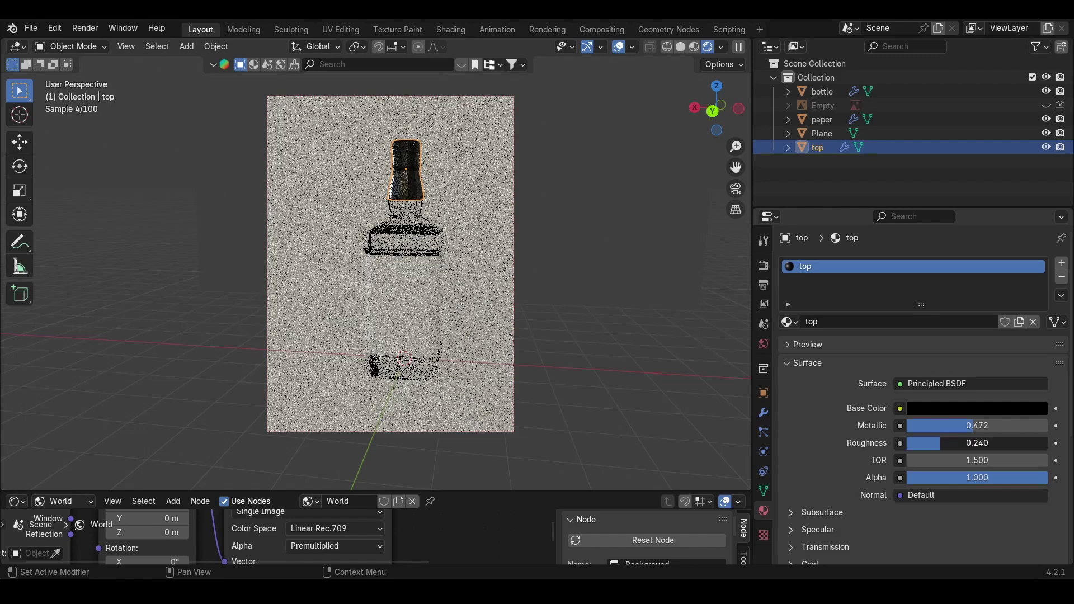
middle_click_drag(398, 154, 404, 115, "ctrl")
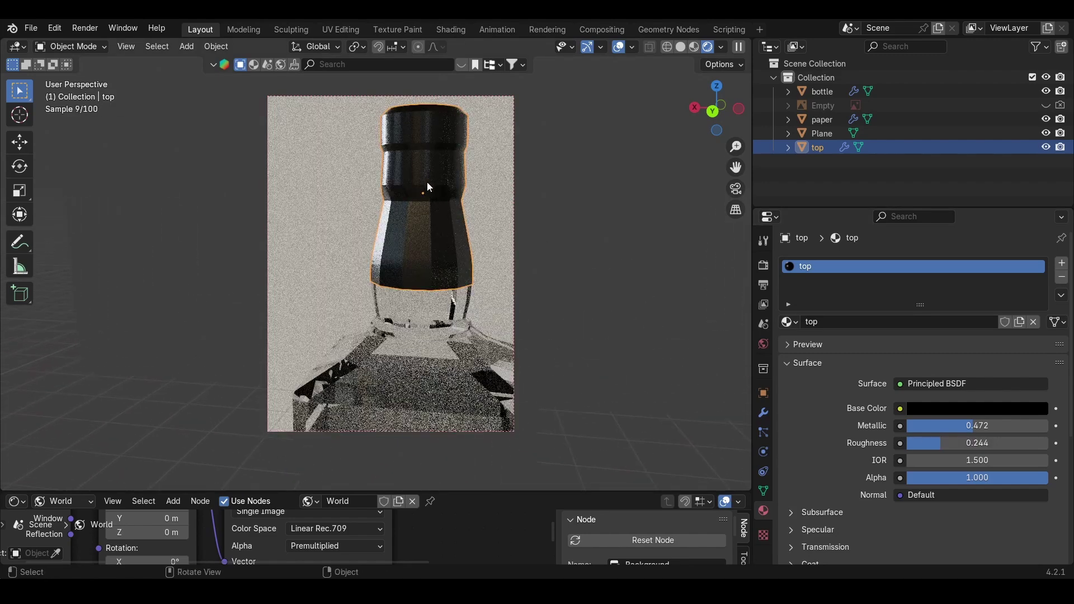
Step: Set the top material's metallic to 0.685, roughness to 0.114, sheen weight to 0.539 and sheen roughness to 0.295
middle_click_drag(428, 165, 424, 133, "ctrl")
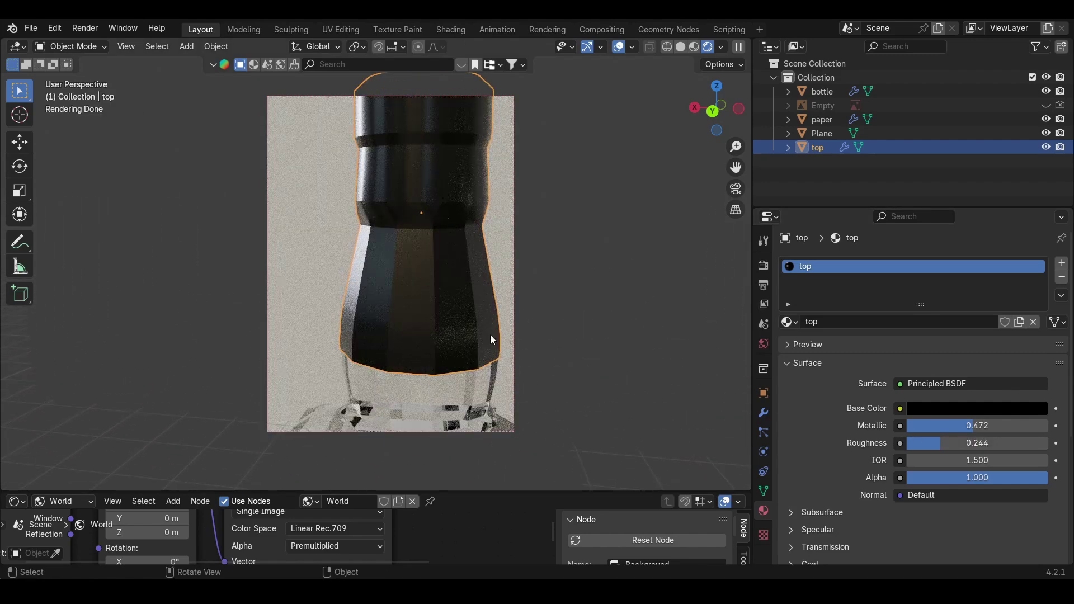
left_click_drag(946, 447, 1020, 425)
left_click(812, 414)
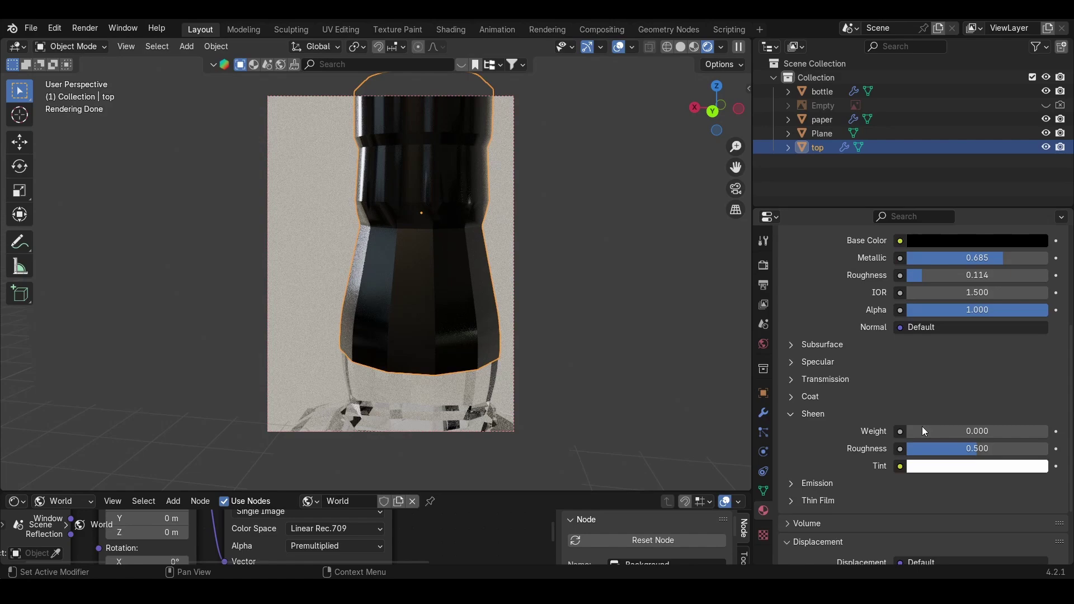
left_click_drag(923, 431, 984, 448)
left_click_drag(959, 448, 948, 448)
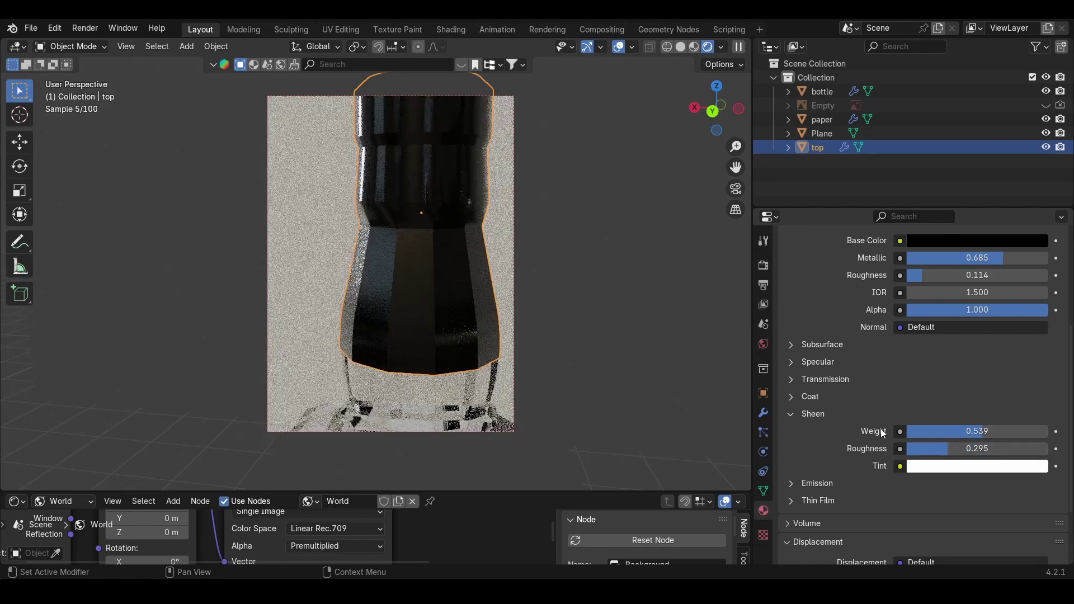
Step: Try different coat weight and coat roughness values on the top material, leaving the coat weight at 0
left_click(790, 396)
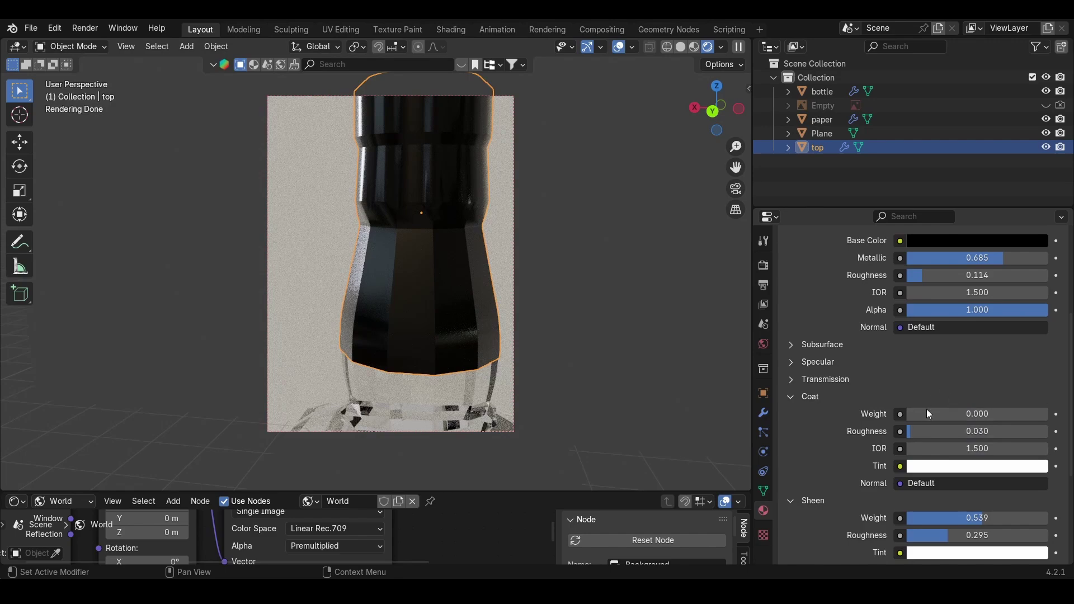
left_click_drag(922, 412, 1063, 413)
left_click_drag(915, 431, 950, 432)
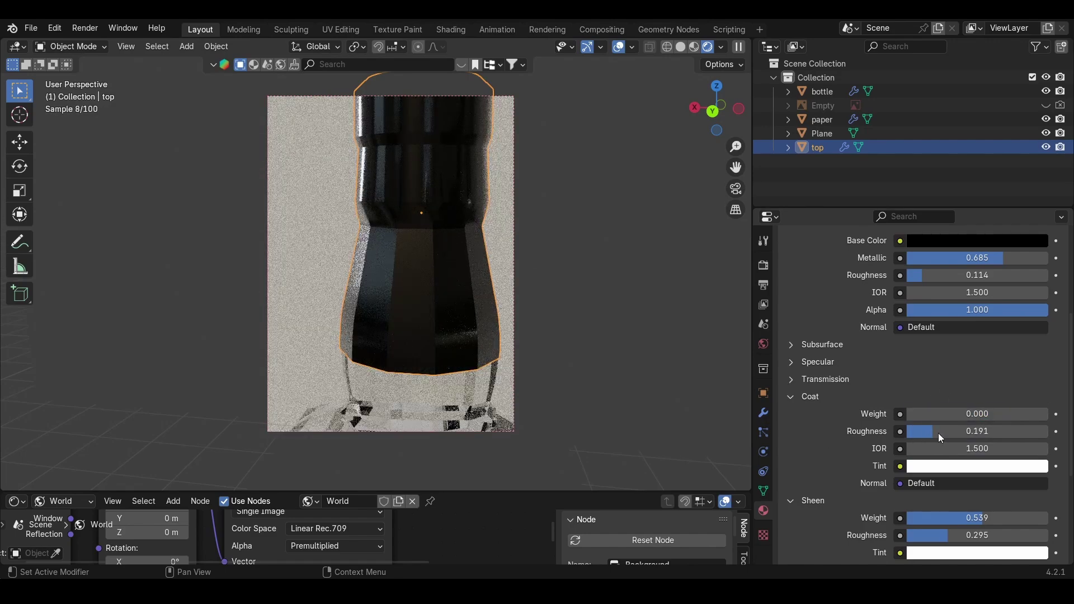
left_click_drag(979, 433, 910, 433)
Step: Assign the existing "top" material to the paper object around the bottle's body
scroll(914, 391, "up", 5)
scroll(423, 250, "down", 8)
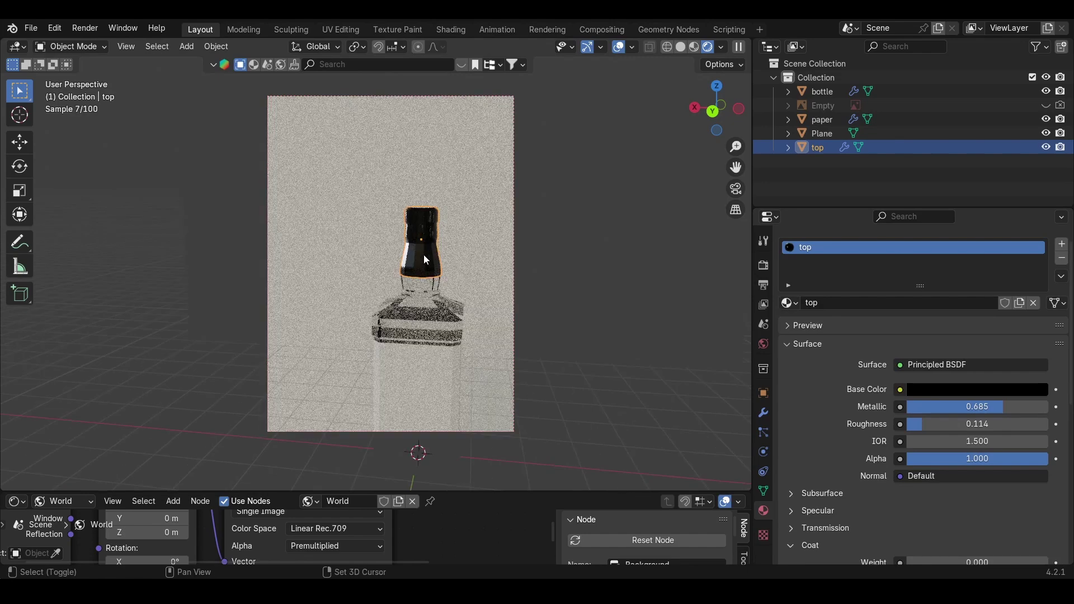
middle_click_drag(421, 299, 405, 200, "shift")
left_click(410, 312)
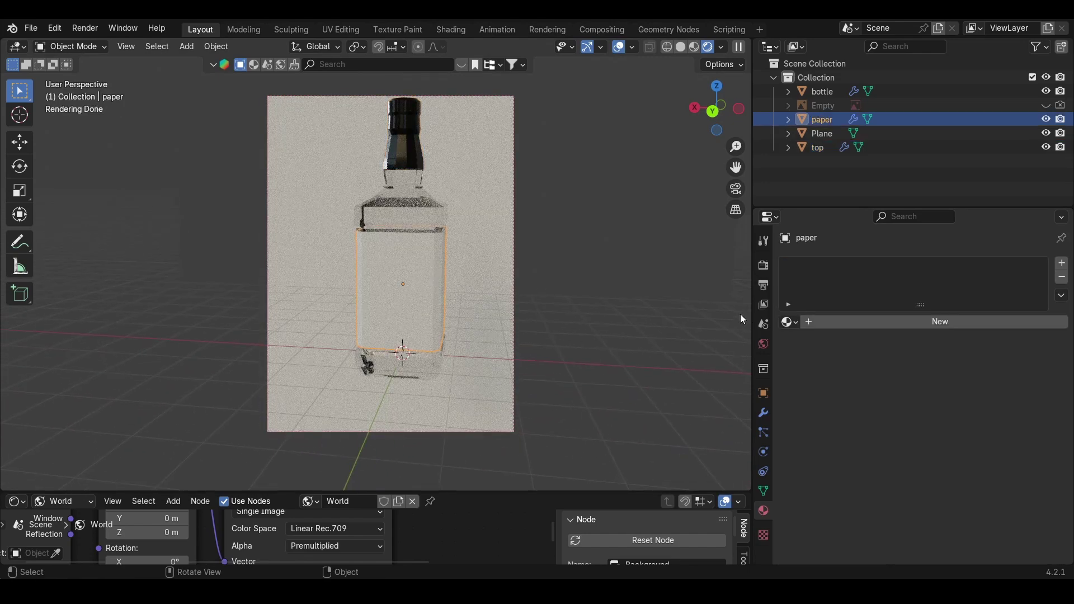
left_click(788, 322)
left_click(810, 370)
middle_click_drag(428, 287, 399, 303)
middle_click_drag(431, 234, 420, 266, "shift")
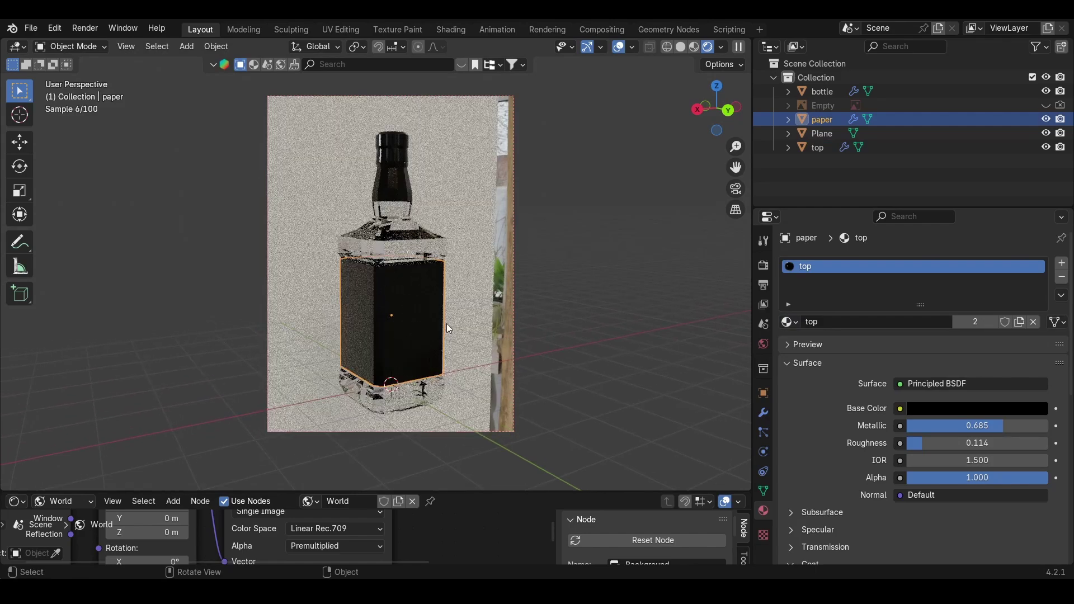
Step: Select the bottle object and unhide the Empty reference image
left_click(417, 243)
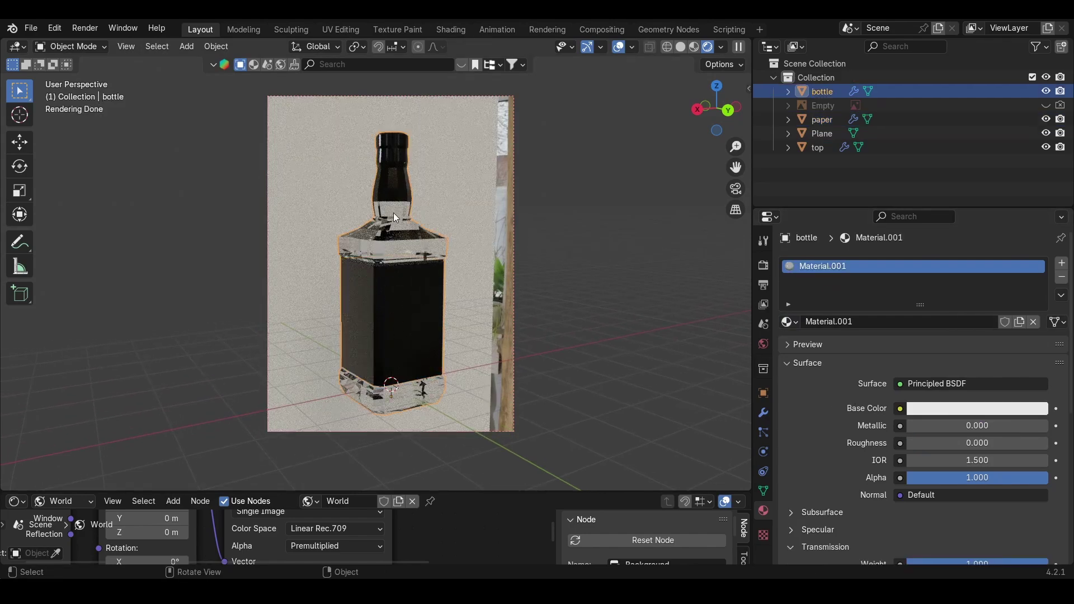
scroll(851, 405, "down", 2)
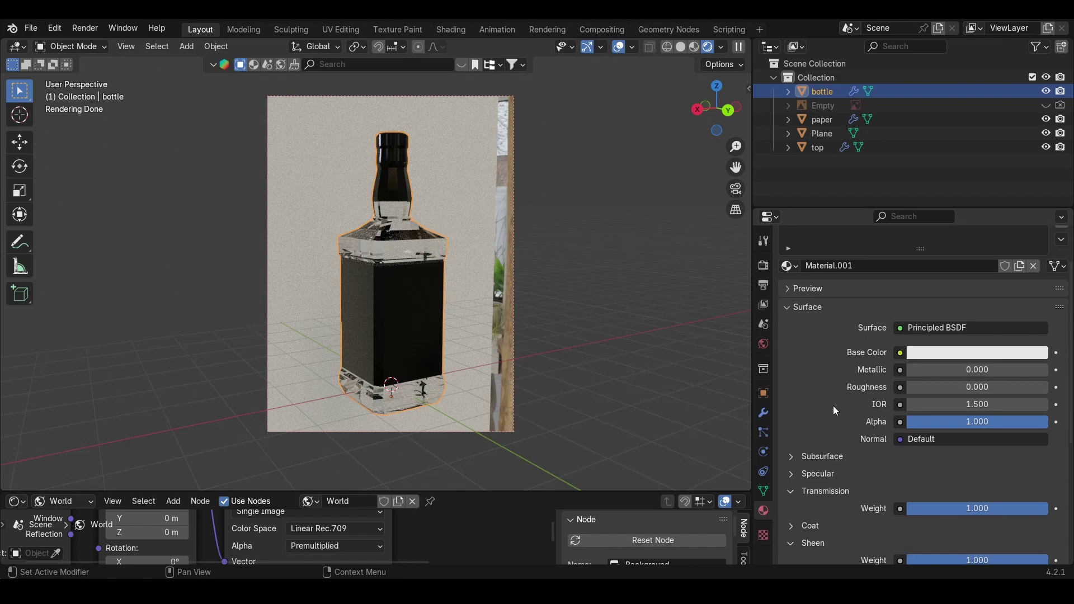
middle_click_drag(416, 230, 375, 212)
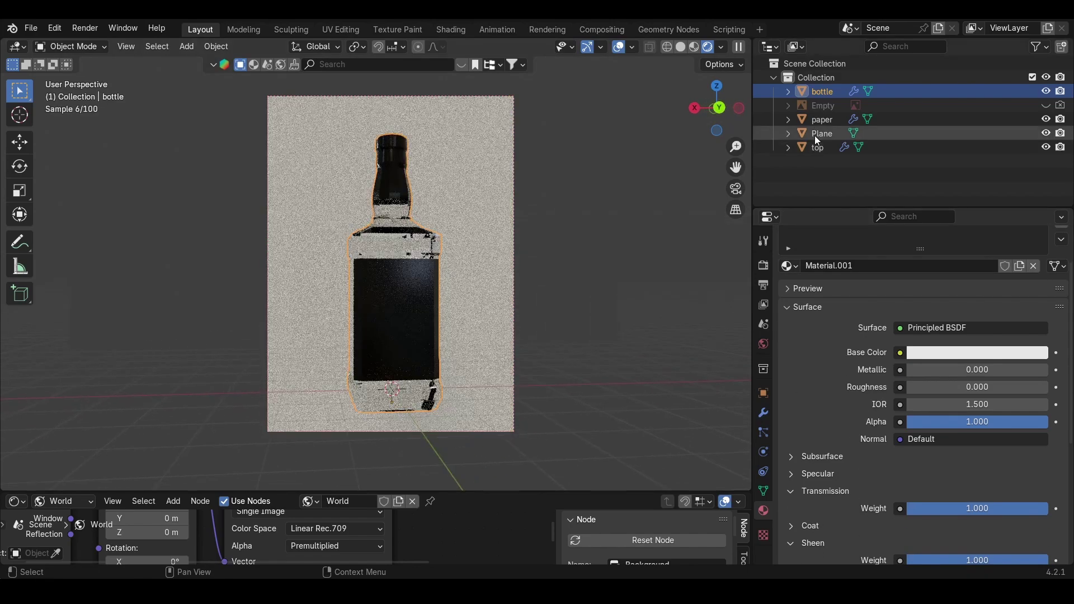
left_click(1046, 105)
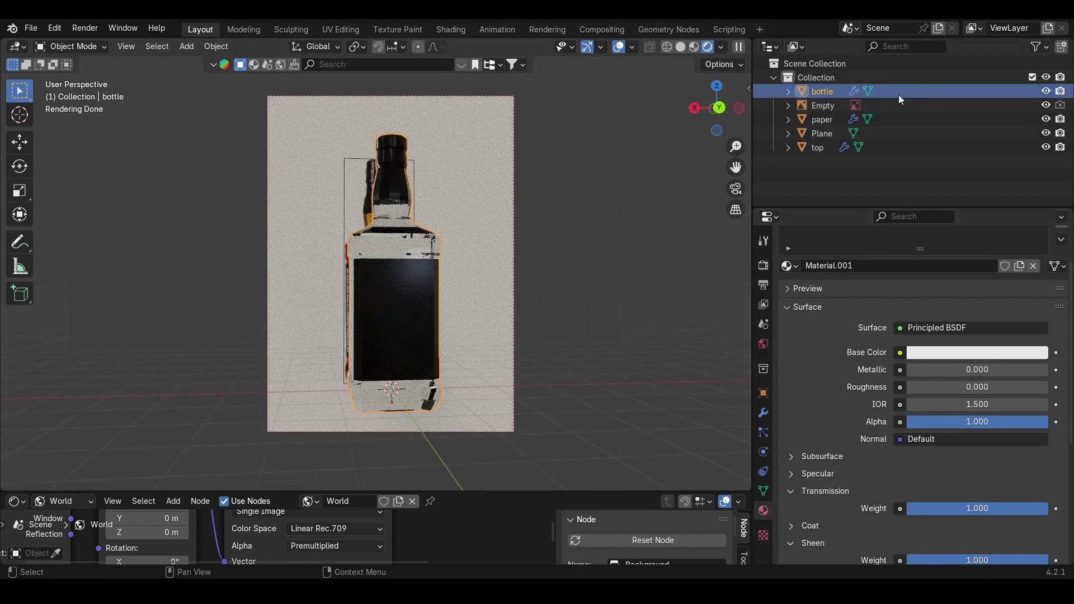
Step: Examine the glass shoulder, neck and base in the reference image and compare them with the rendered bottle
middle_click_drag(391, 313, 353, 166)
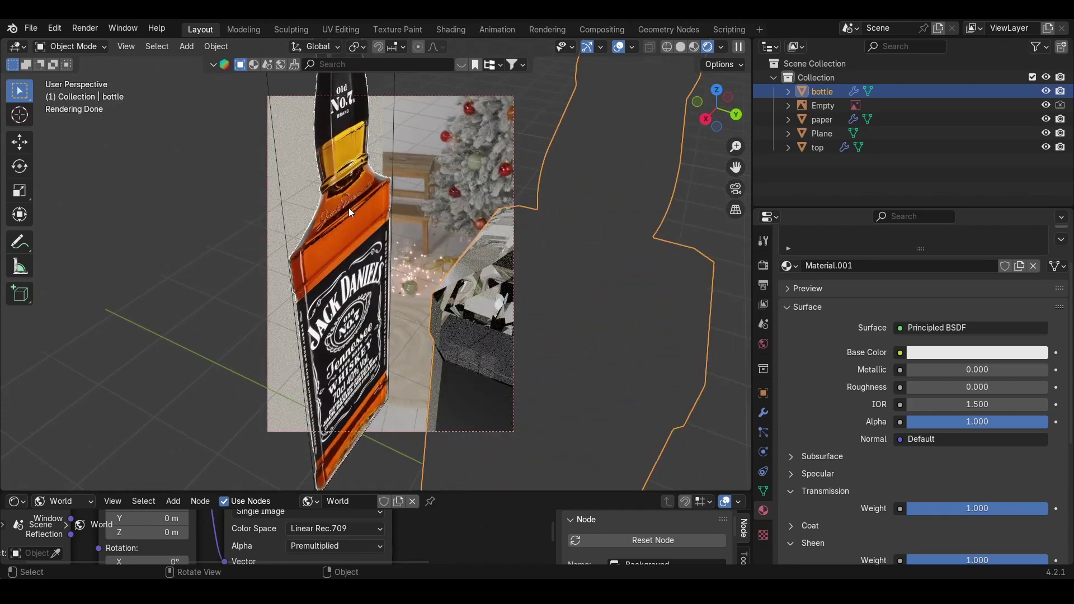
middle_click_drag(360, 190, 379, 186)
middle_click_drag(492, 385, 499, 276, "shift")
middle_click_drag(392, 316, 372, 237, "ctrl")
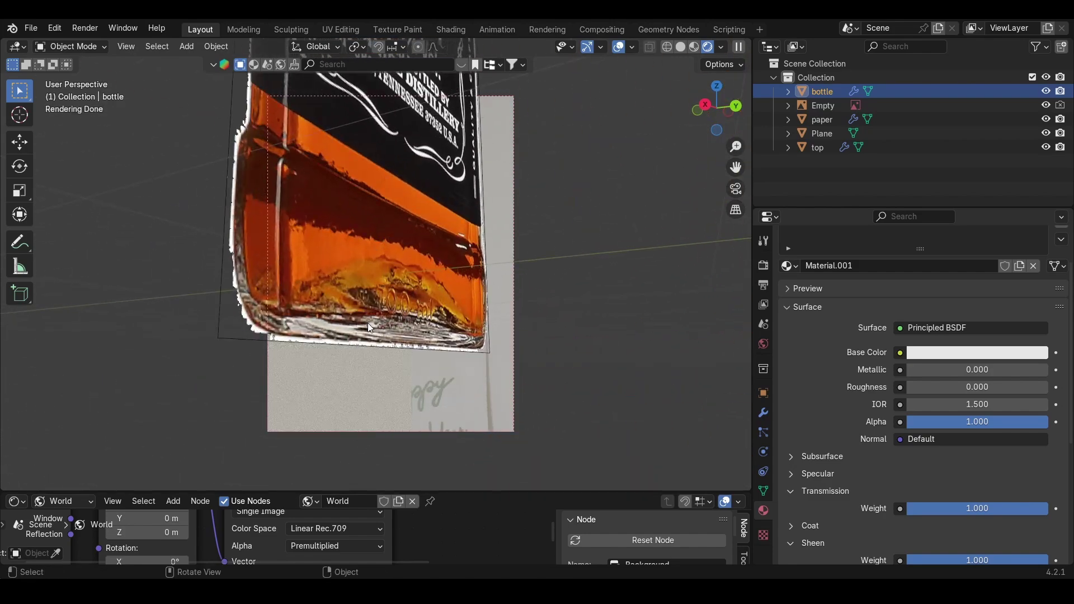
scroll(351, 351, "down", 10)
scroll(379, 268, "up", 5)
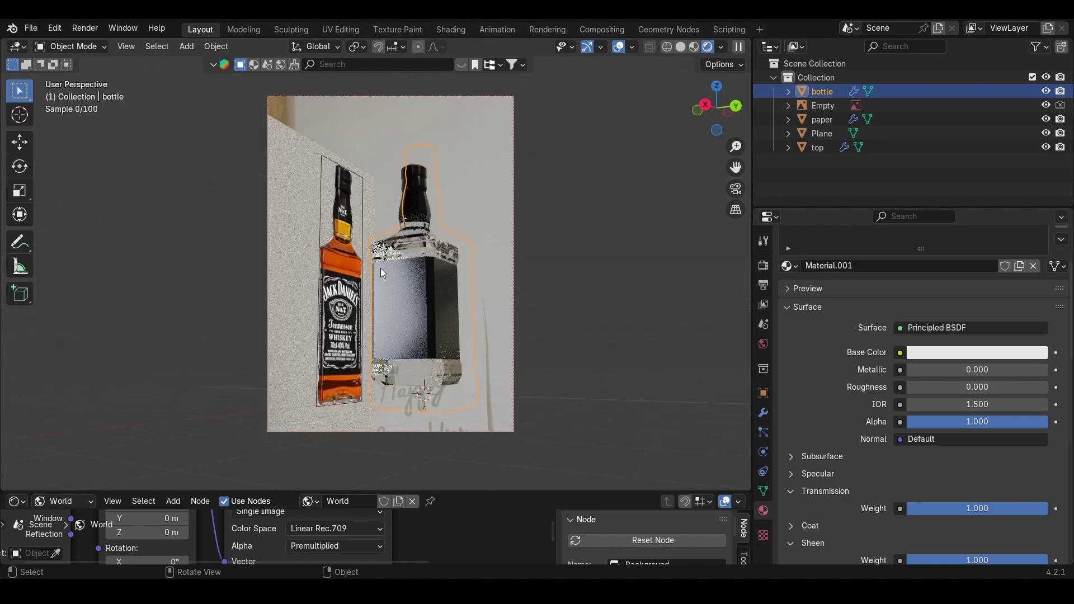
middle_click_drag(451, 245, 445, 202)
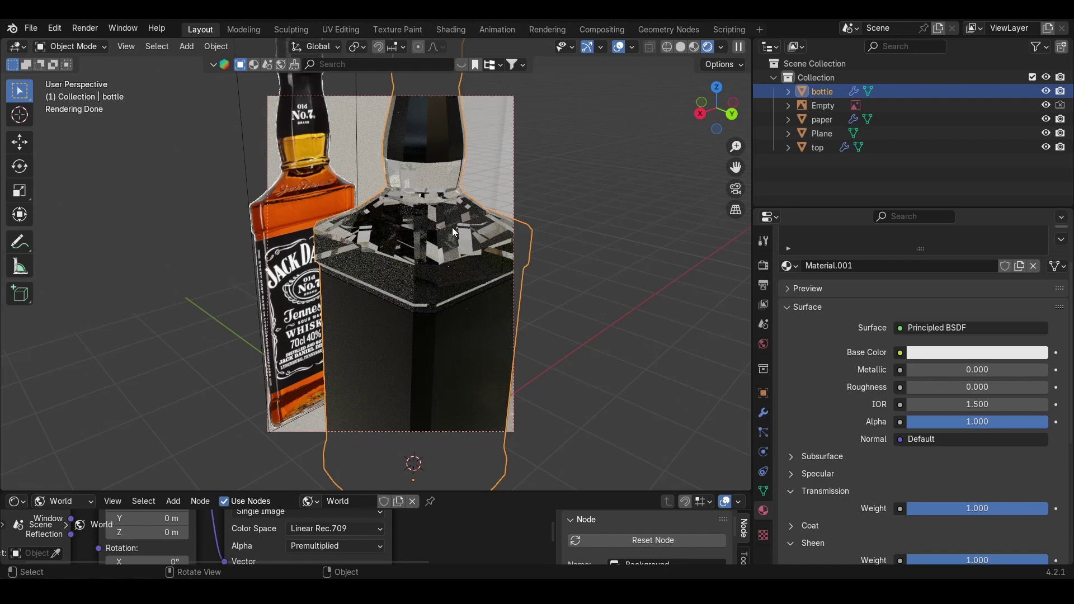
middle_click_drag(453, 232, 419, 227, "shift")
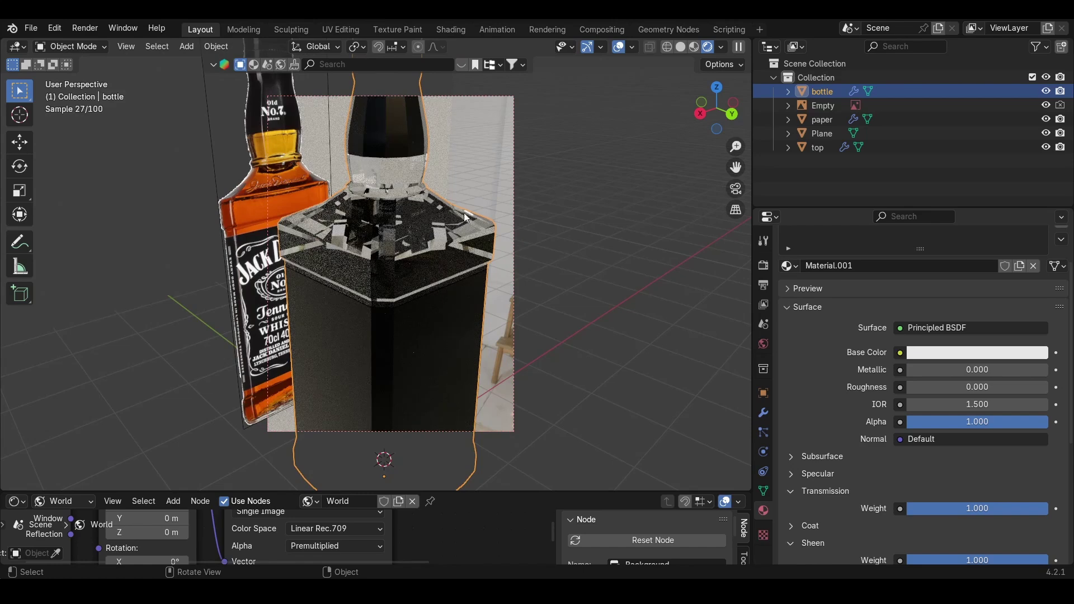
Step: Switch to solid shading and add a Bevel modifier with 10 segments to the bottle
left_click(680, 47)
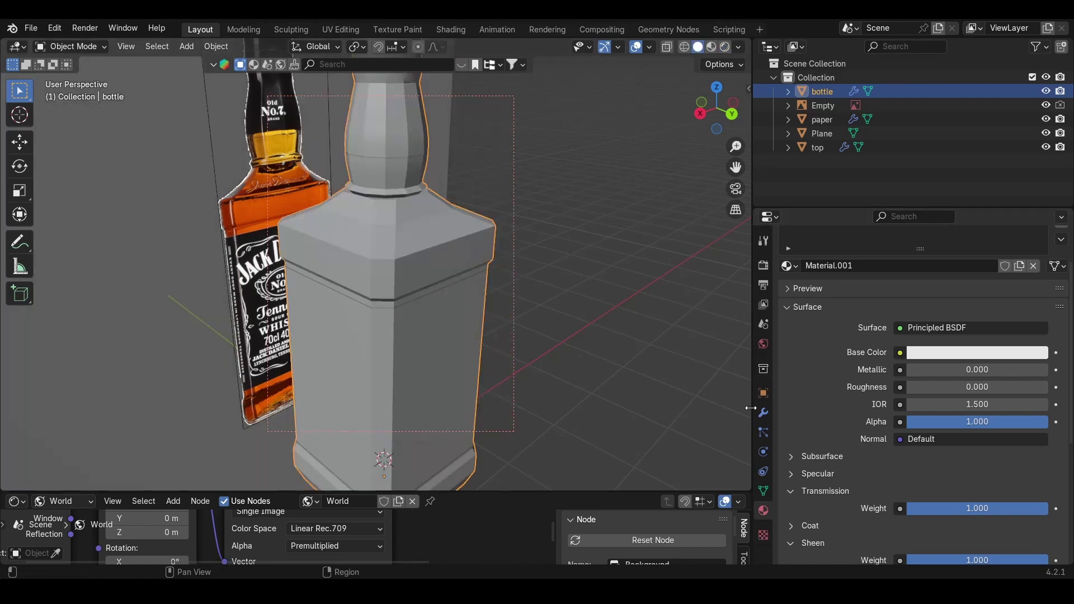
left_click(762, 412)
left_click(904, 263)
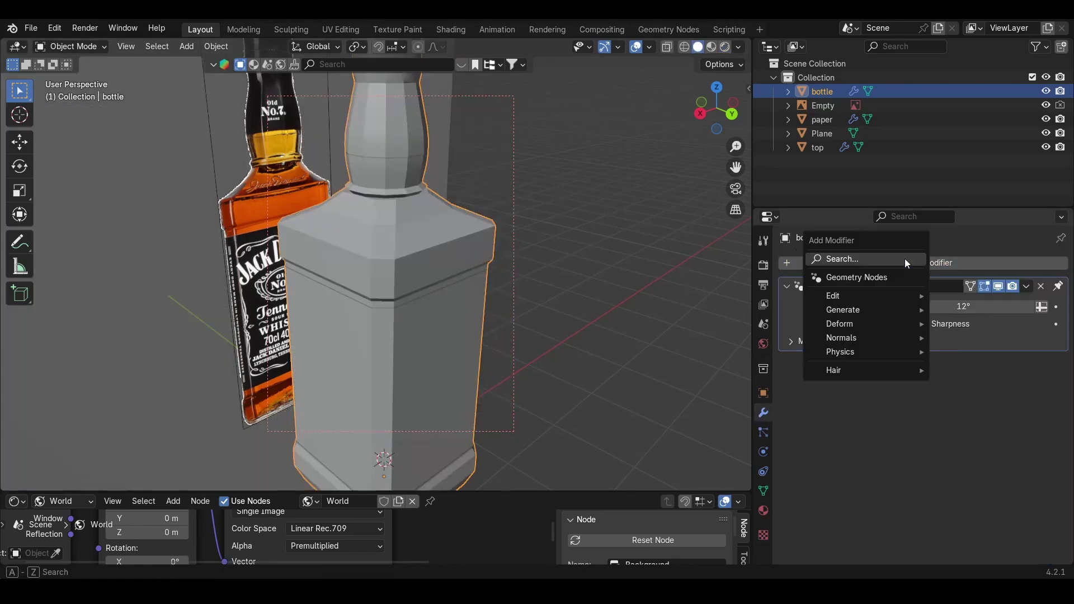
left_click(905, 261)
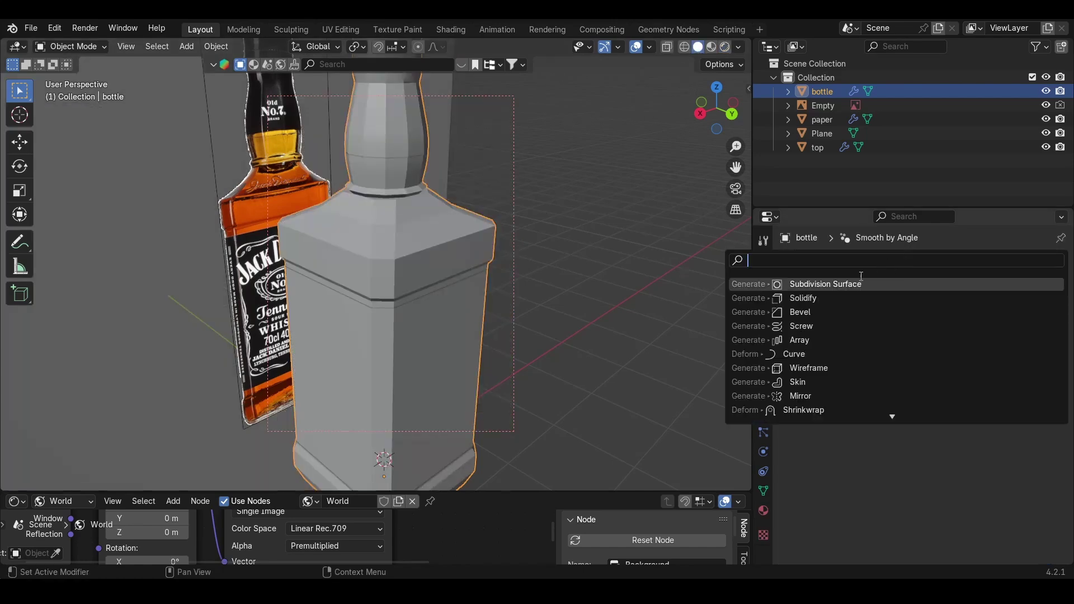
left_click(837, 314)
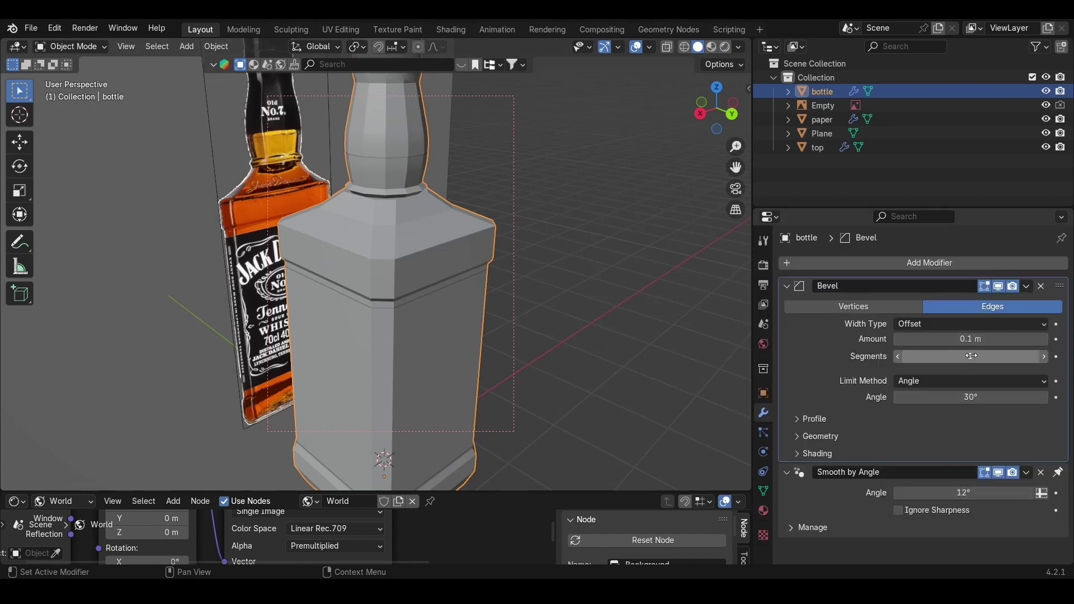
left_click(988, 357)
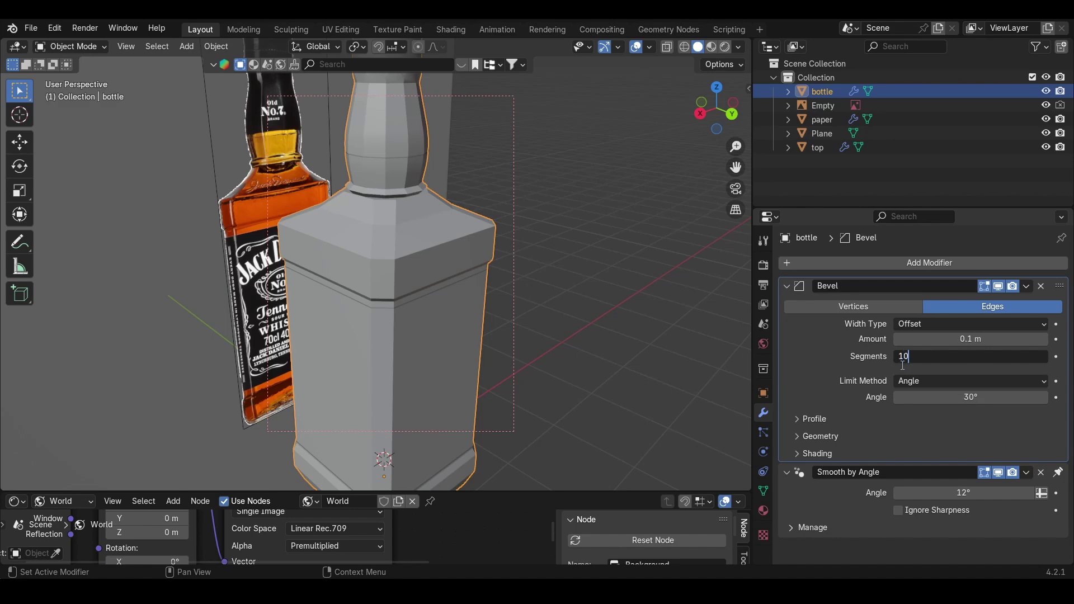
key("Return")
Step: Set the bottle's Bevel amount to 4.39 m with a 53° angle limit, and place the modifier below Smooth by Angle
middle_click_drag(411, 264, 424, 223, "ctrl")
mouse_move(961, 337)
left_mouse_down()
mouse_move(940, 338)
mouse_move(979, 338)
left_mouse_up()
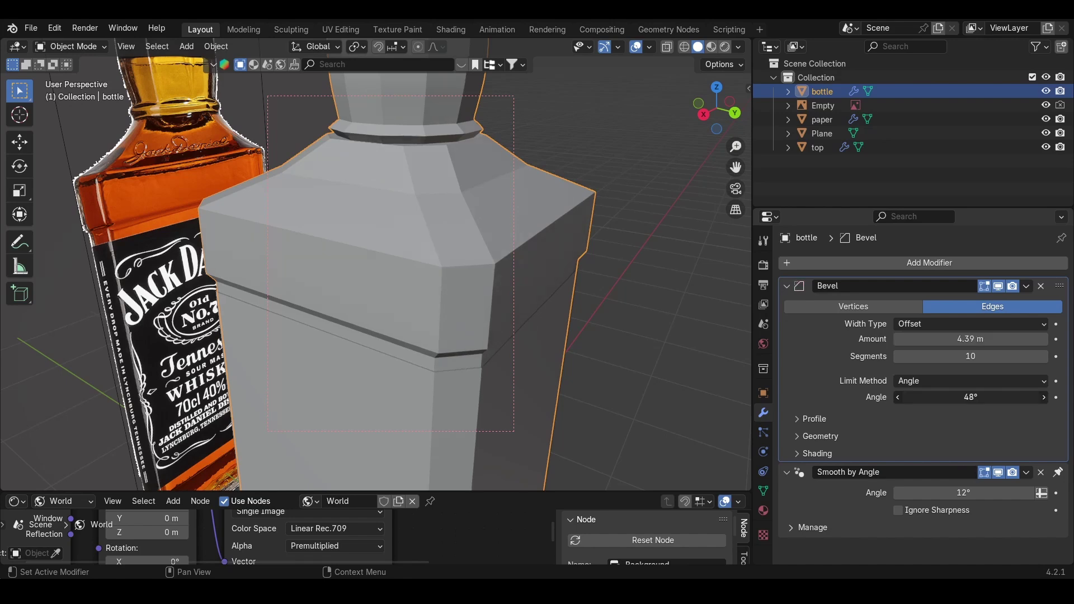
left_click_drag(970, 396, 954, 397)
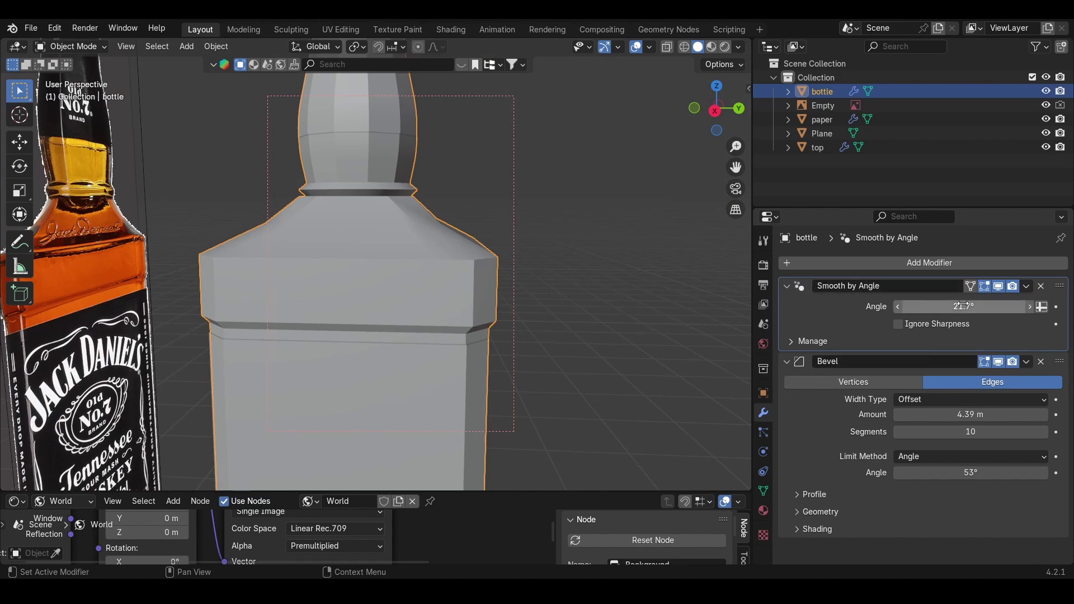
Step: Reduce the bottle's Bevel amount to 1.26 m and set Smooth by Angle to 15°, checking the result in rendered shading
left_click_drag(963, 306, 958, 306)
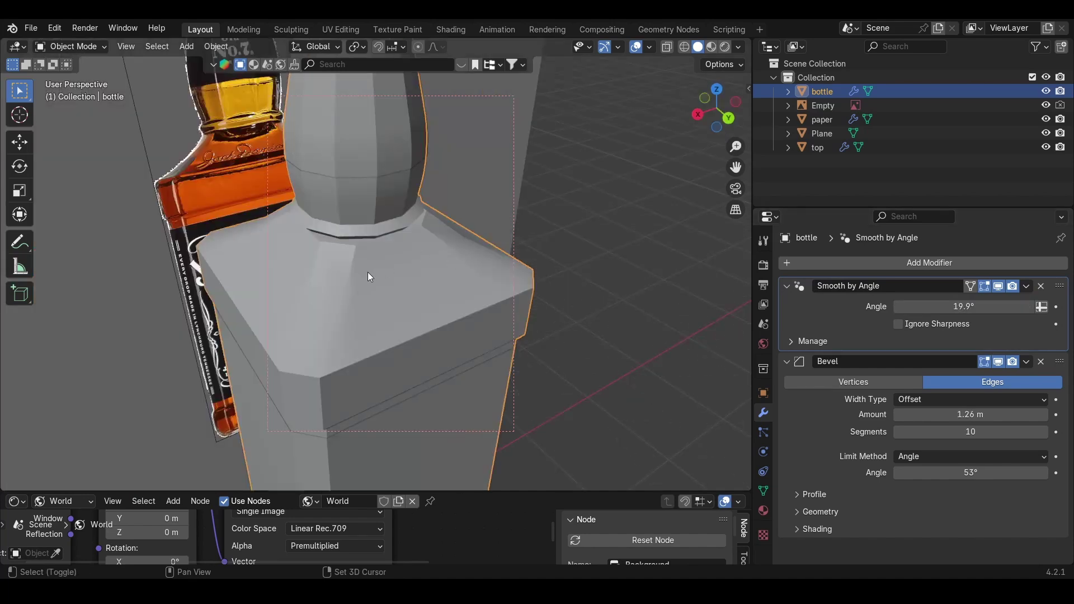
middle_click_drag(368, 274, 396, 245)
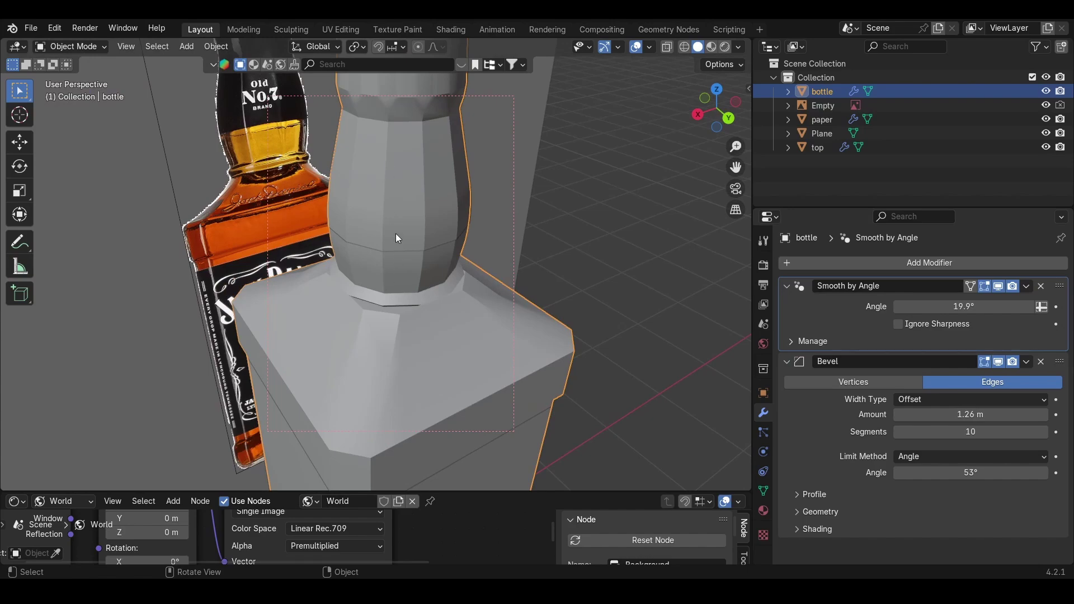
middle_click_drag(399, 317, 412, 312)
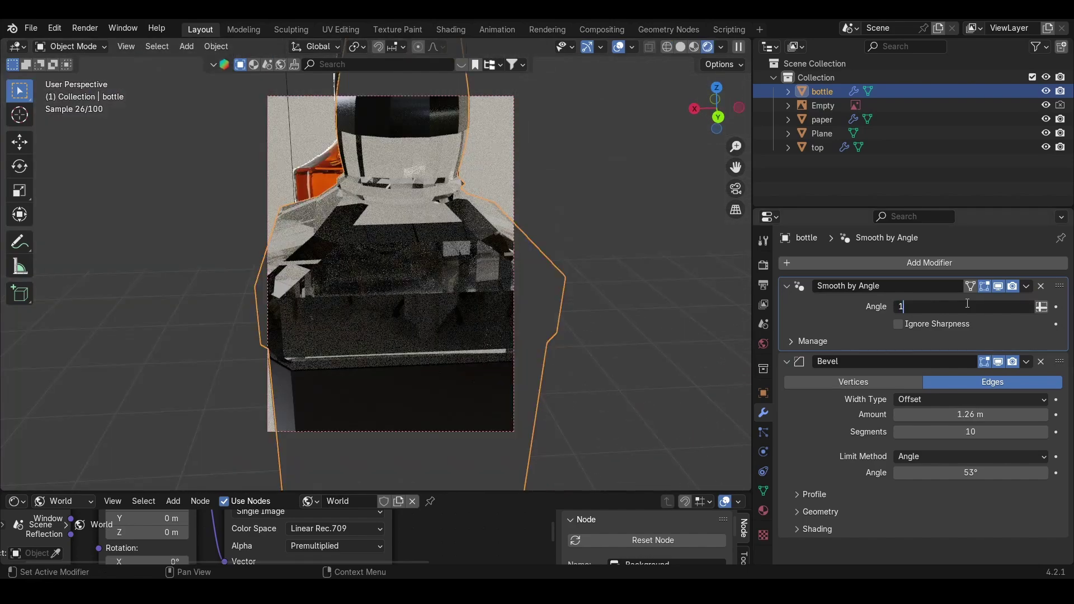
left_click(901, 306)
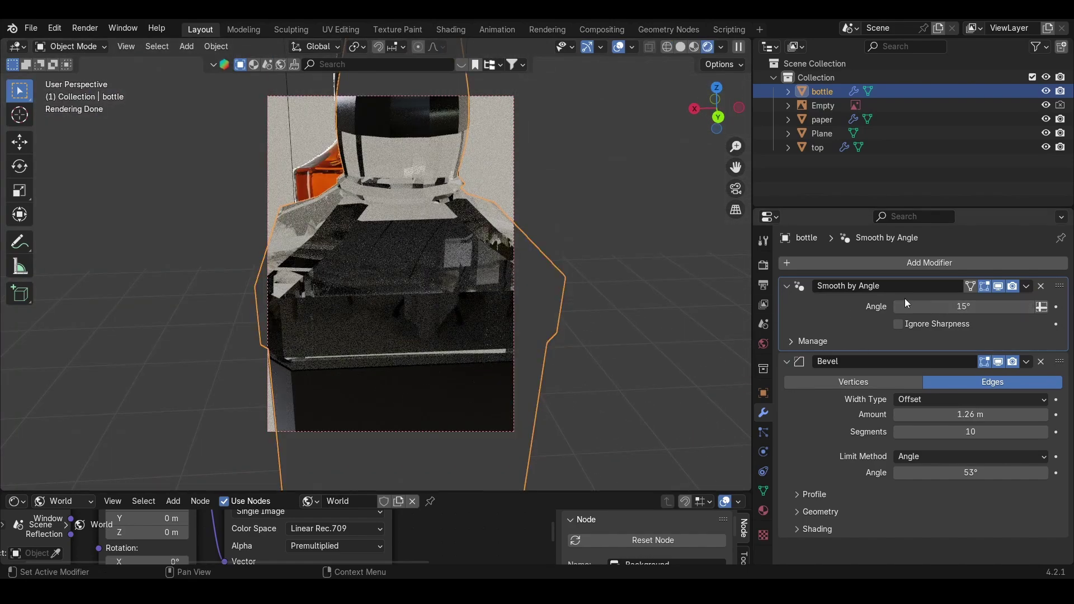
mouse_move(363, 288)
middle_mouse_down()
mouse_move(424, 307)
mouse_move(422, 282)
mouse_move(421, 330)
mouse_move(455, 271)
mouse_move(364, 240)
middle_mouse_up()
Step: Return to solid shading and hide the paper and top objects in the viewport
left_click(680, 47)
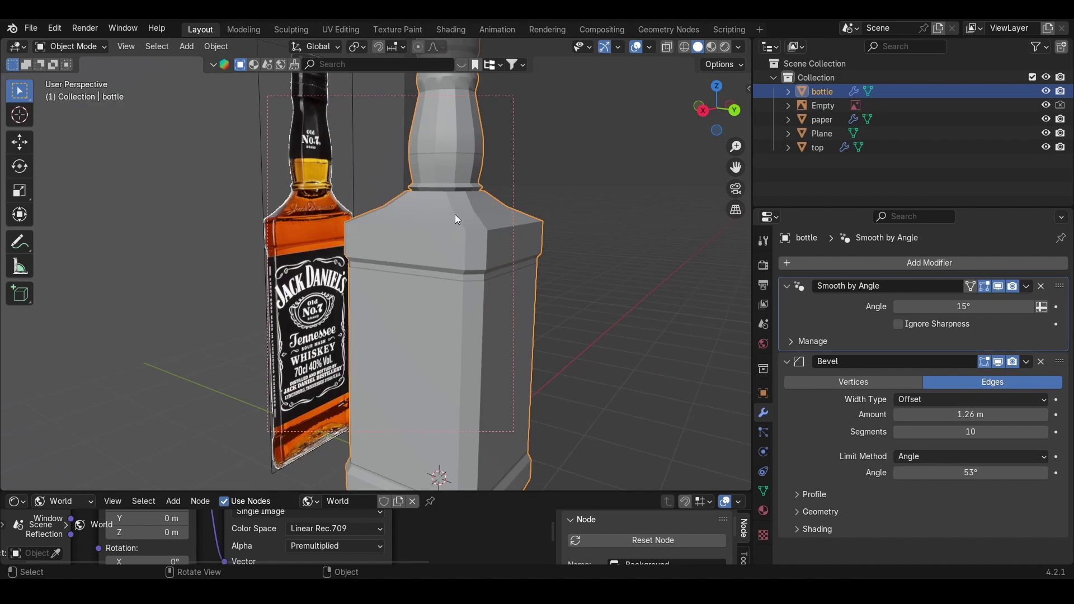
left_click(822, 120)
left_click(817, 148, "ctrl")
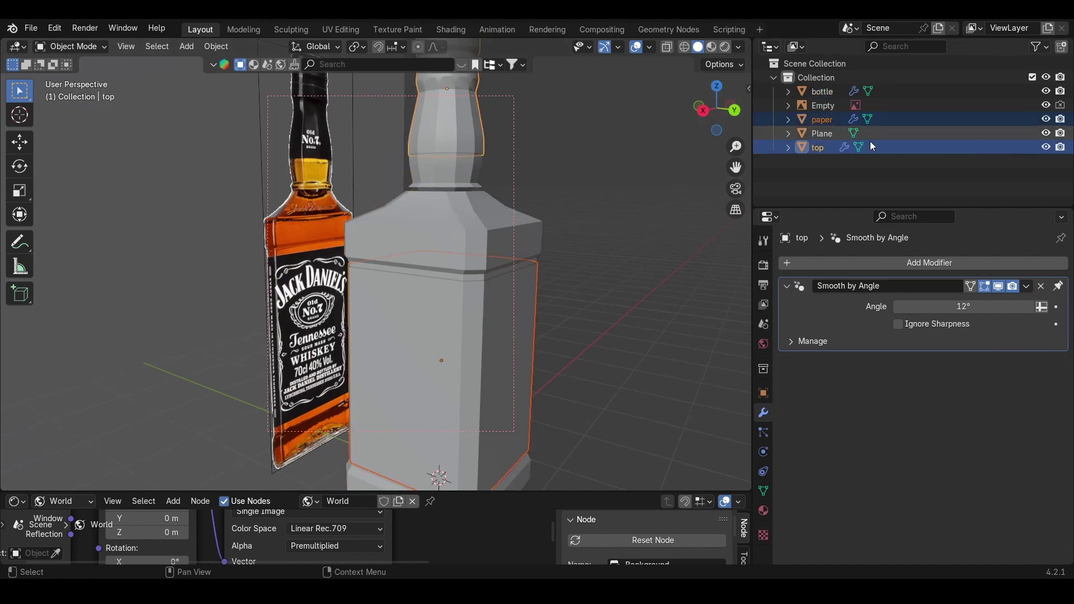
left_click(1046, 119)
left_click(1045, 147)
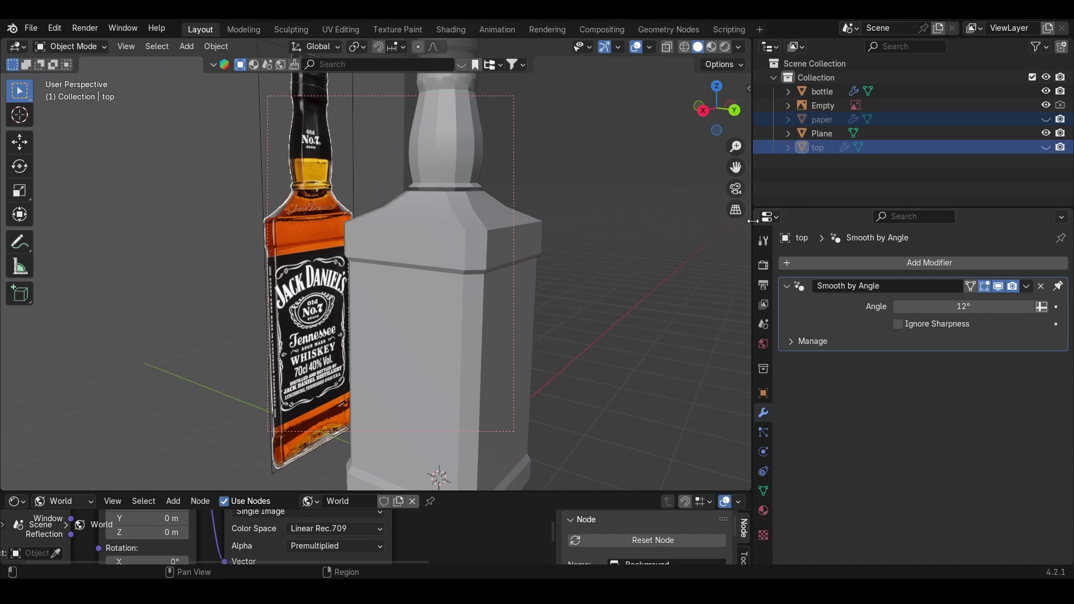
Step: Enlarge the 3D viewport and open the bottle mesh in Edit Mode, seen through from the back orthographic view
left_click_drag(752, 223, 963, 257)
left_click_drag(659, 491, 657, 547)
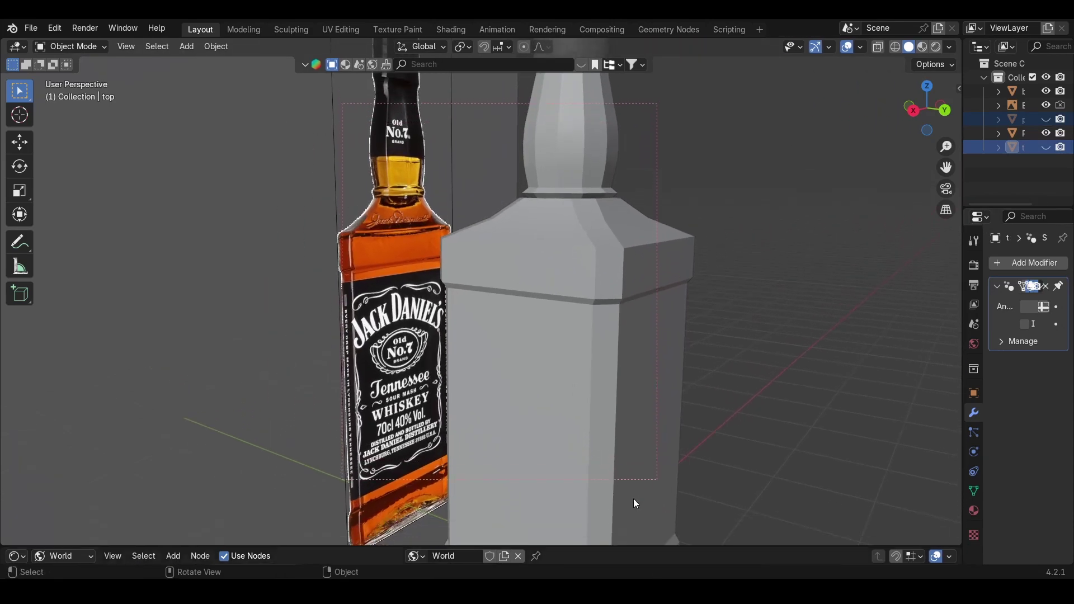
middle_click_drag(585, 351, 427, 331, "shift")
scroll(450, 364, "down", 3)
left_click(520, 252)
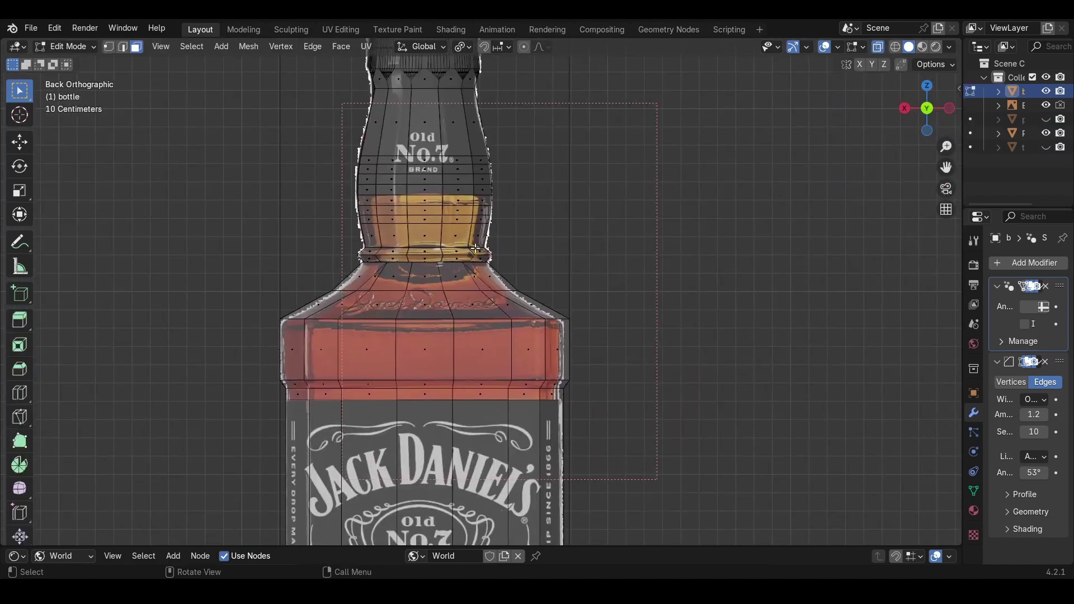
Step: Bevel the middle edge loop of the ring at the neck's base with 4 segments and a width of about 0.041 m
scroll(475, 249, "up", 7)
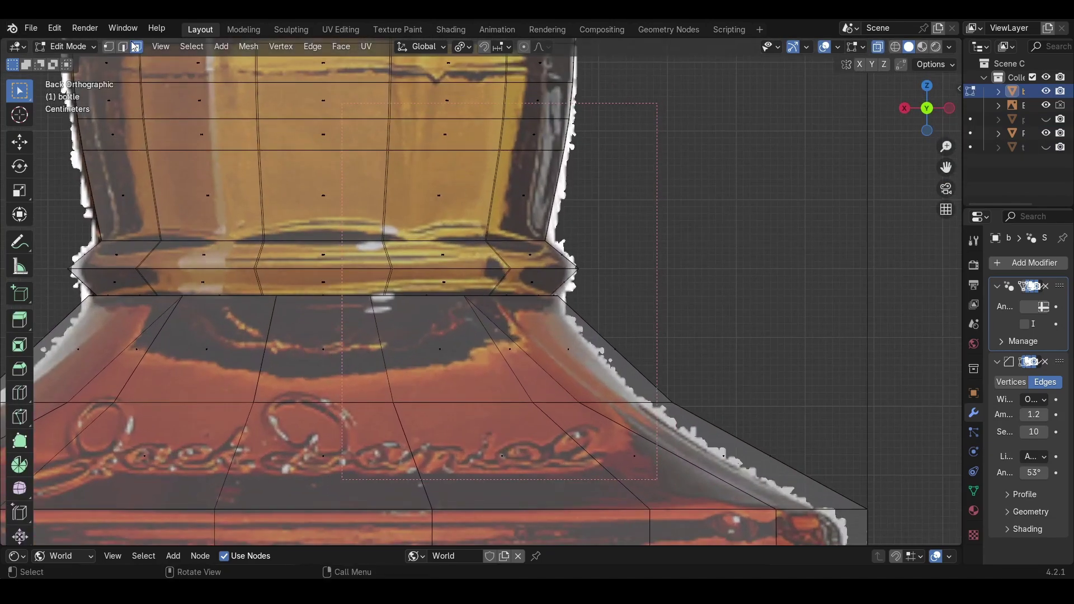
left_click(122, 47)
left_click_drag(40, 253, 609, 279)
key("ctrl+b")
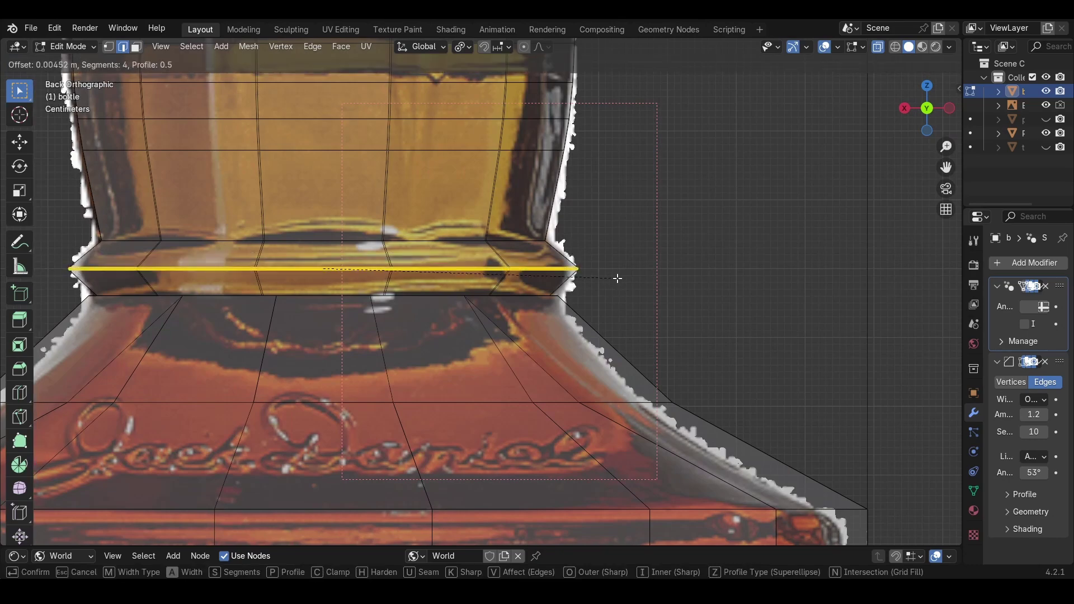
scroll(615, 278, "up", 3)
left_click(616, 278)
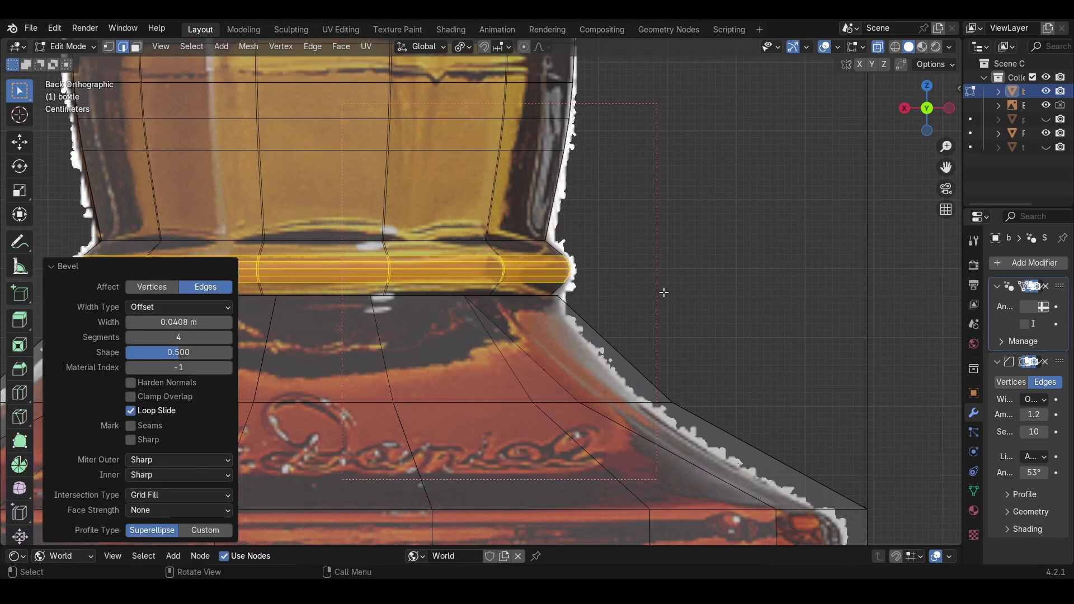
key("Tab")
scroll(653, 291, "down", 8)
middle_click_drag(567, 327, 602, 379)
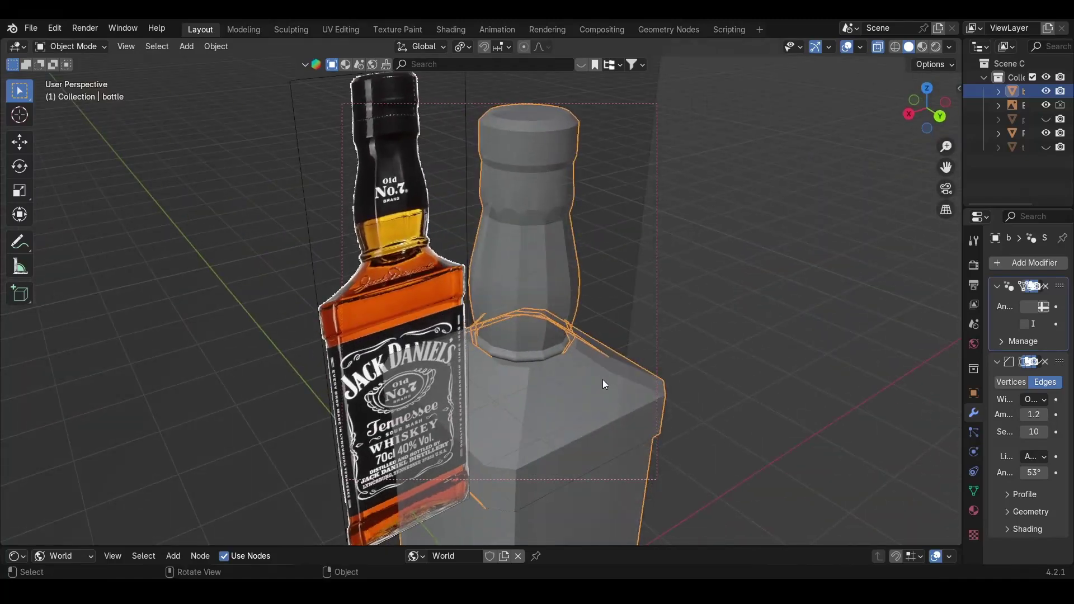
scroll(508, 298, "up", 4)
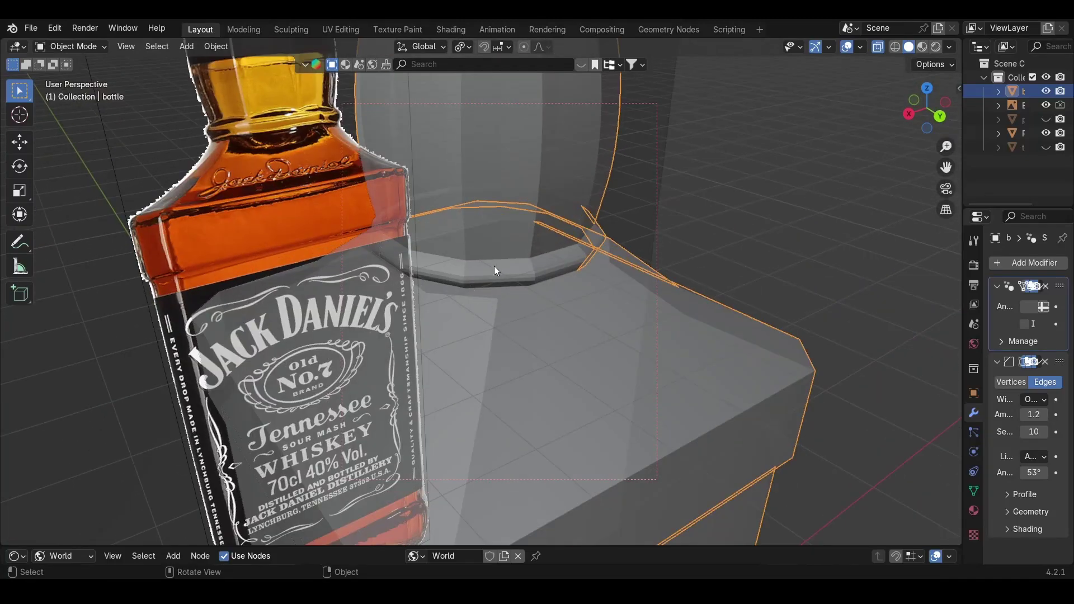
scroll(497, 274, "down", 5)
Step: Duplicate the entire bottle mesh in place from the back view and scale the copy to 0.960 as an inner shell
key("ctrl+KP_1")
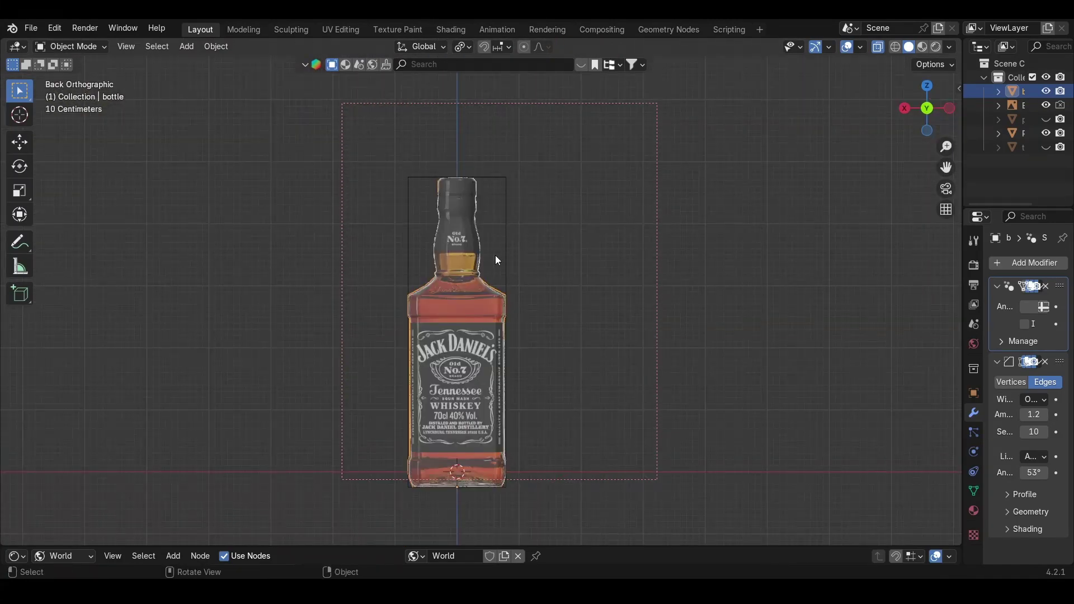
key("Tab")
middle_click_drag(523, 324, 521, 291, "shift")
key("a")
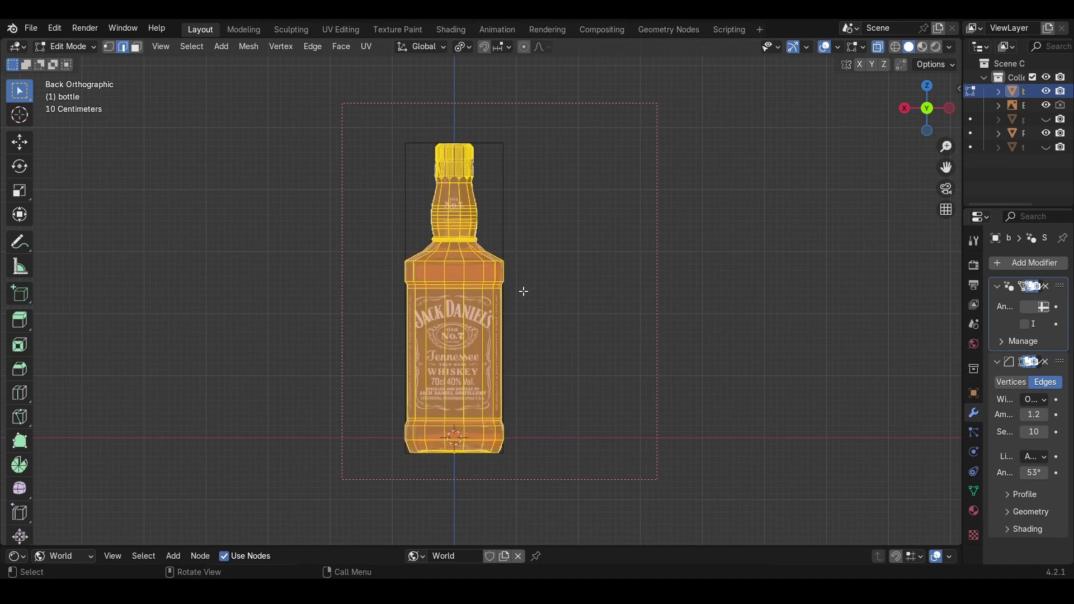
key("shift+d")
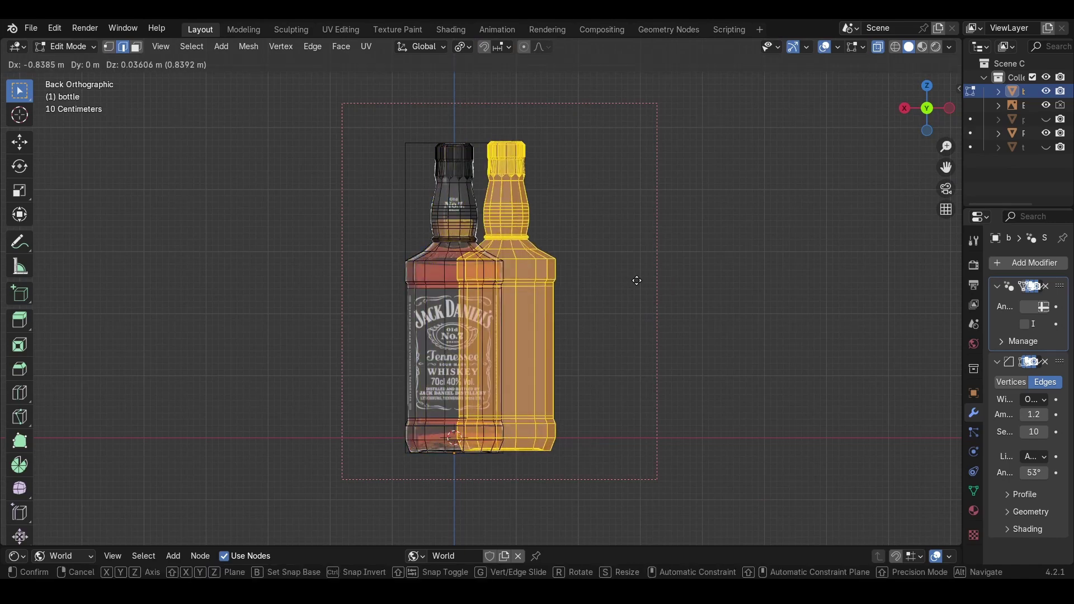
right_click(625, 279)
key("s")
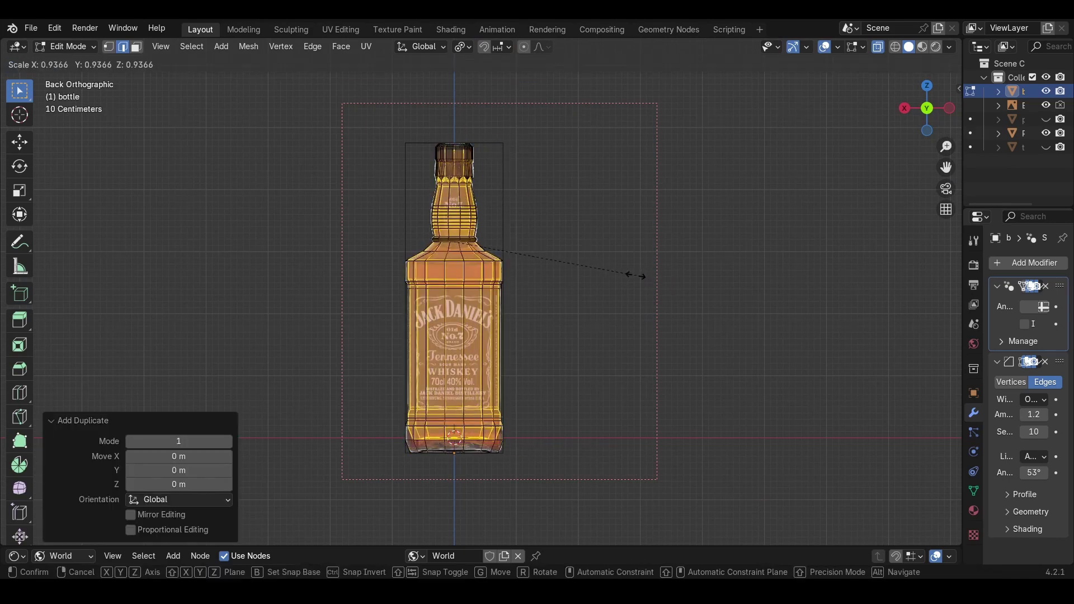
left_click(621, 281)
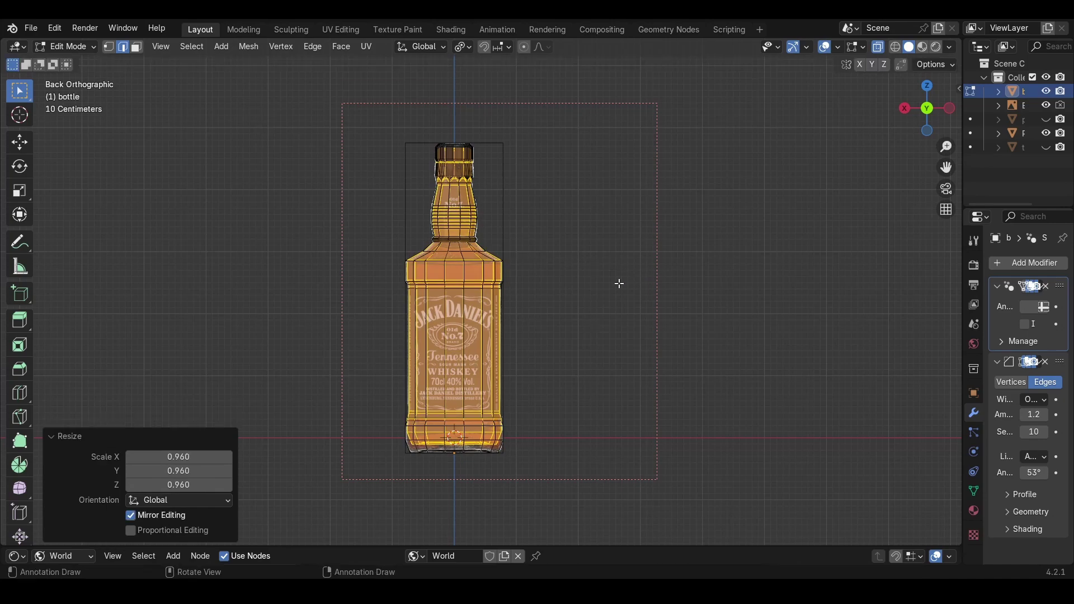
Step: Scale the inner shell by 0.985 and lower it about 0.025 m along Z
scroll(434, 268, "up", 5)
scroll(438, 199, "up", 1)
key("s")
left_click(684, 243)
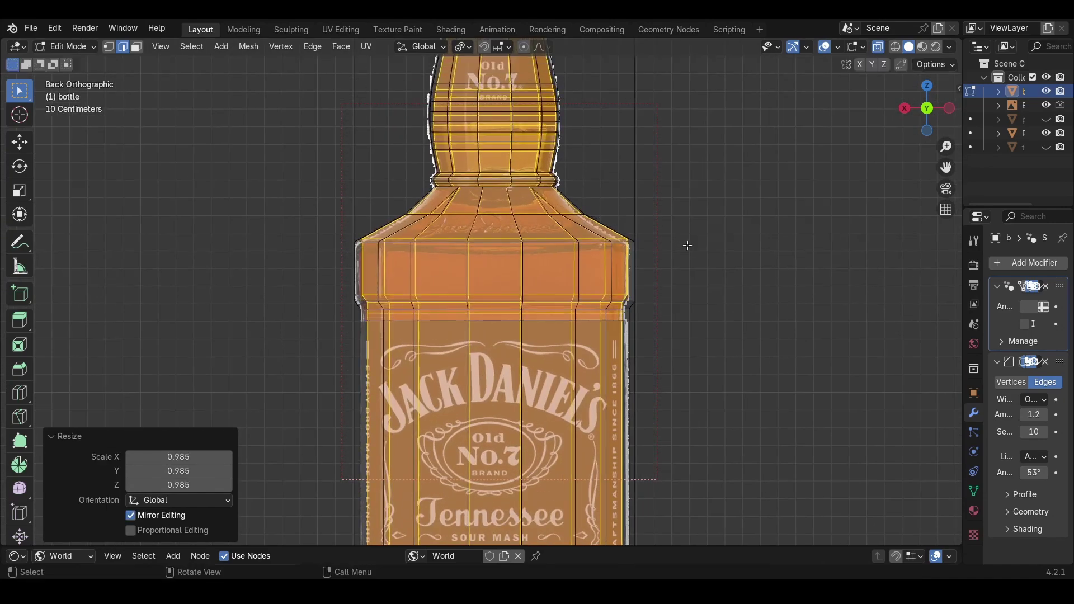
key("g")
key("z")
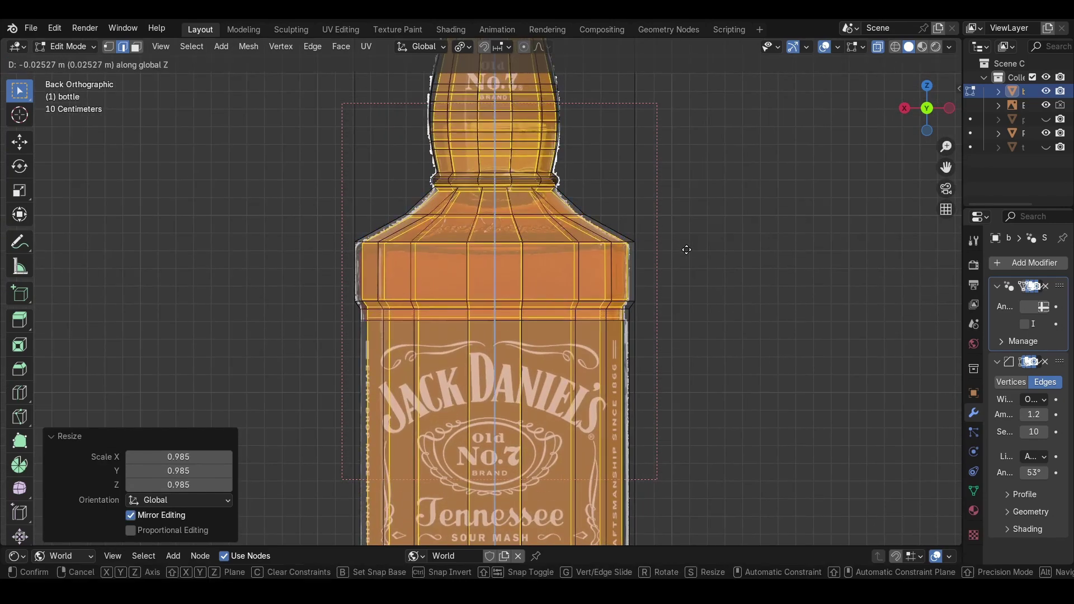
left_click(686, 251)
Step: Stretch the inner shell along Z by about 1.11 and raise it about 0.025 m
key("s")
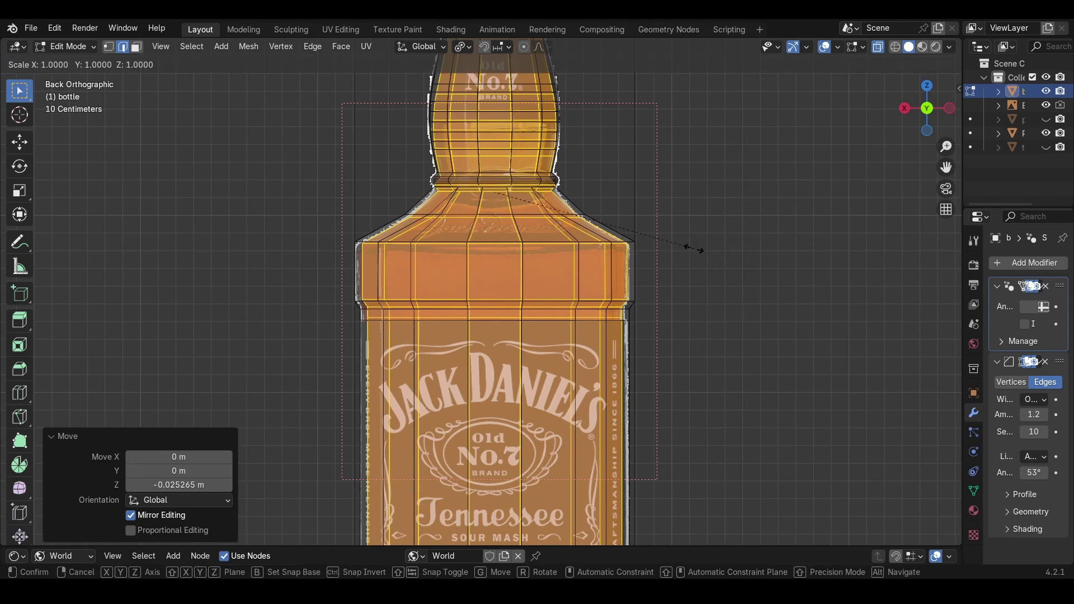
key("z")
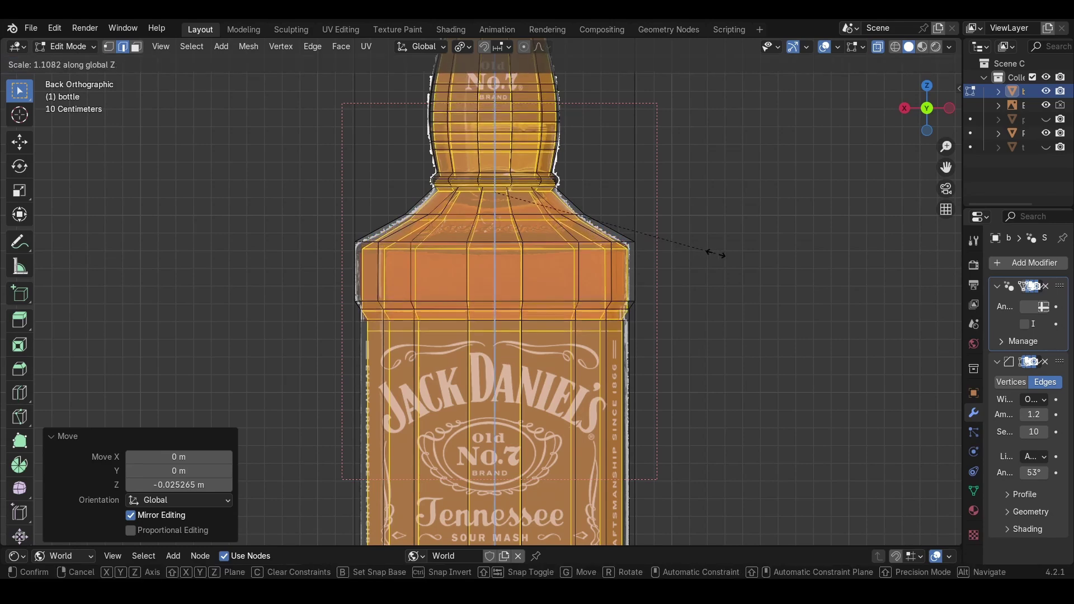
left_click(715, 252)
key("g")
key("z")
left_click(715, 248)
Step: Scale the inner shell uniformly by 0.989 and by 0.941 along Z so it fits inside the bottle's shoulder and base
scroll(612, 250, "up", 3)
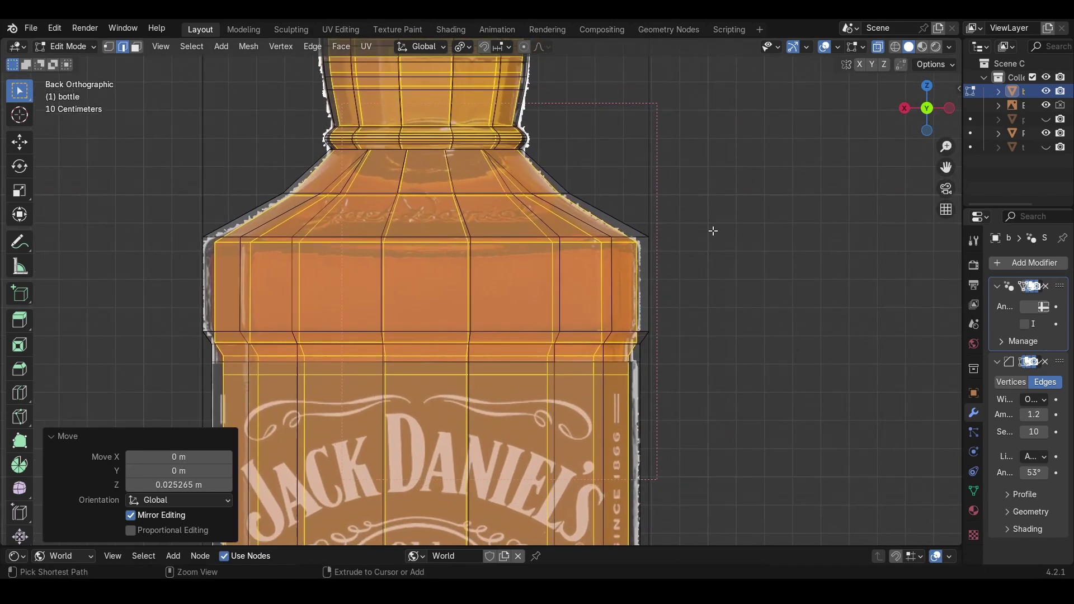
key("s")
left_click(711, 233)
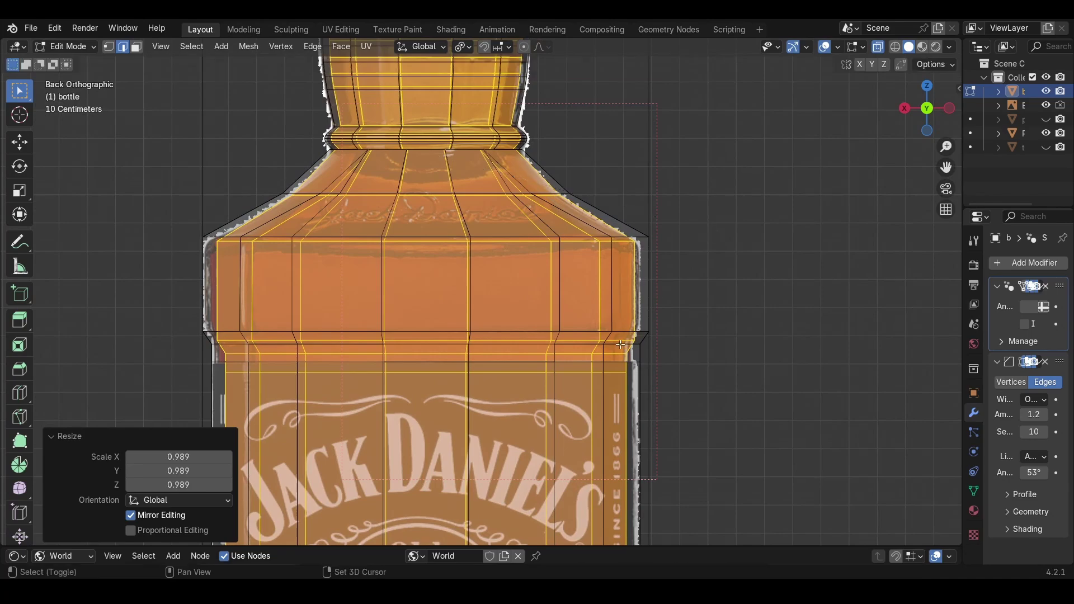
middle_click_drag(585, 357, 592, 188, "shift")
scroll(587, 224, "down", 2)
middle_click_drag(592, 302, 592, 168, "shift")
middle_click_drag(593, 358, 593, 232, "shift")
middle_click_drag(614, 453, 619, 382, "shift")
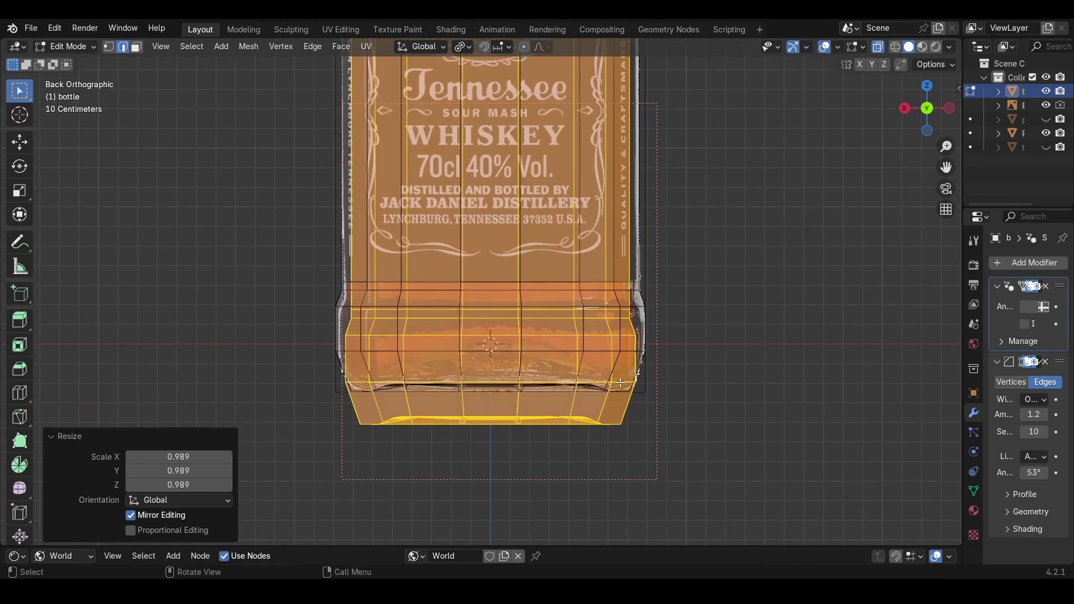
key("s")
key("z")
left_click(695, 314)
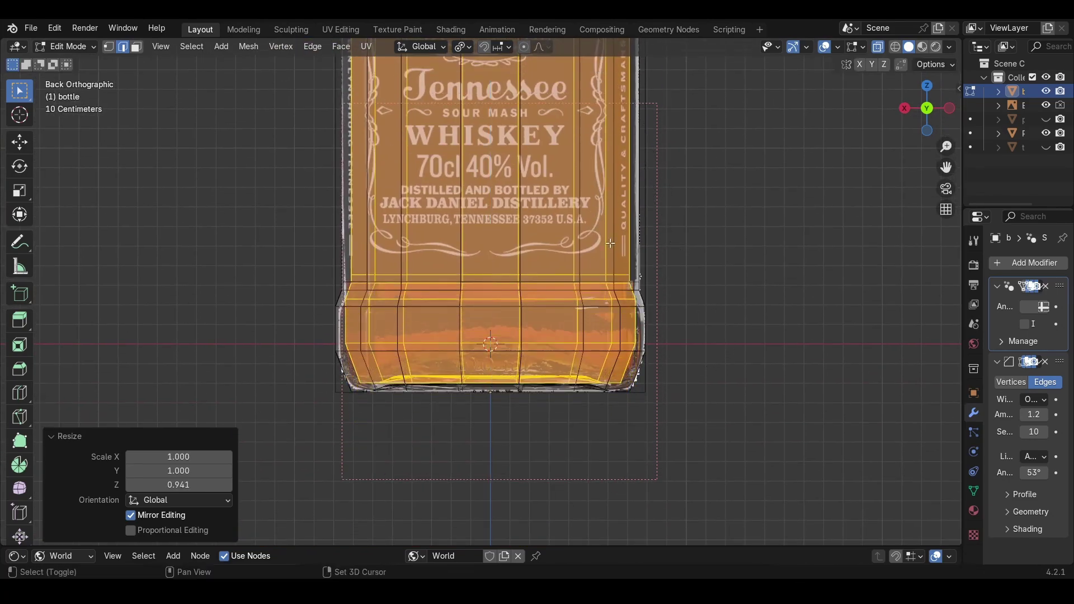
Step: Examine how the inner shell fits inside the outer bottle from the back and in perspective
middle_click_drag(587, 160, 558, 549, "shift")
middle_click_drag(563, 448, 562, 203, "shift")
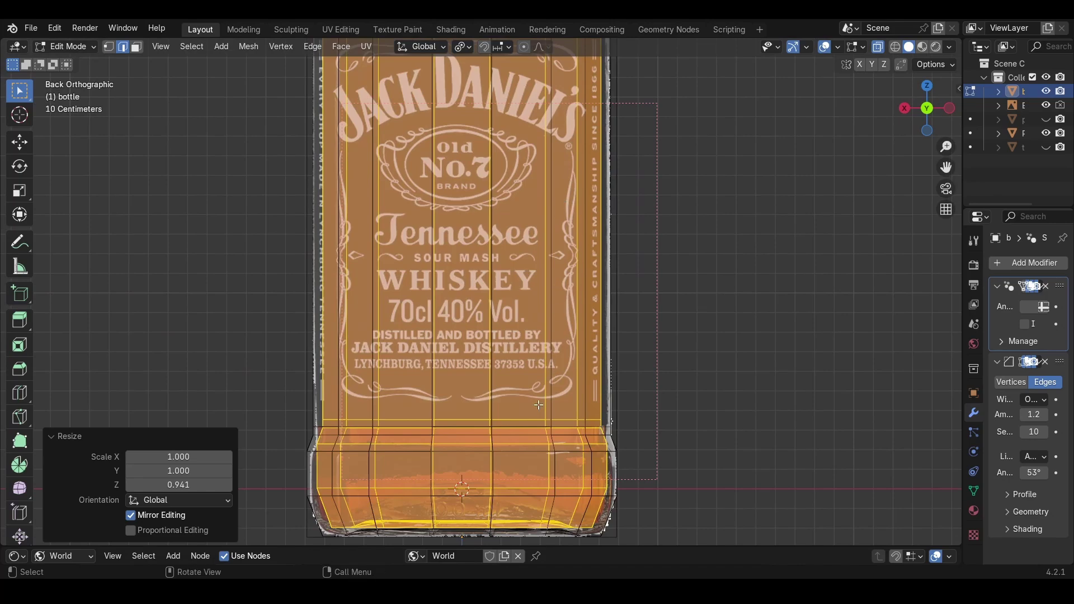
scroll(506, 438, "down", 4)
middle_click_drag(515, 260, 516, 330, "shift")
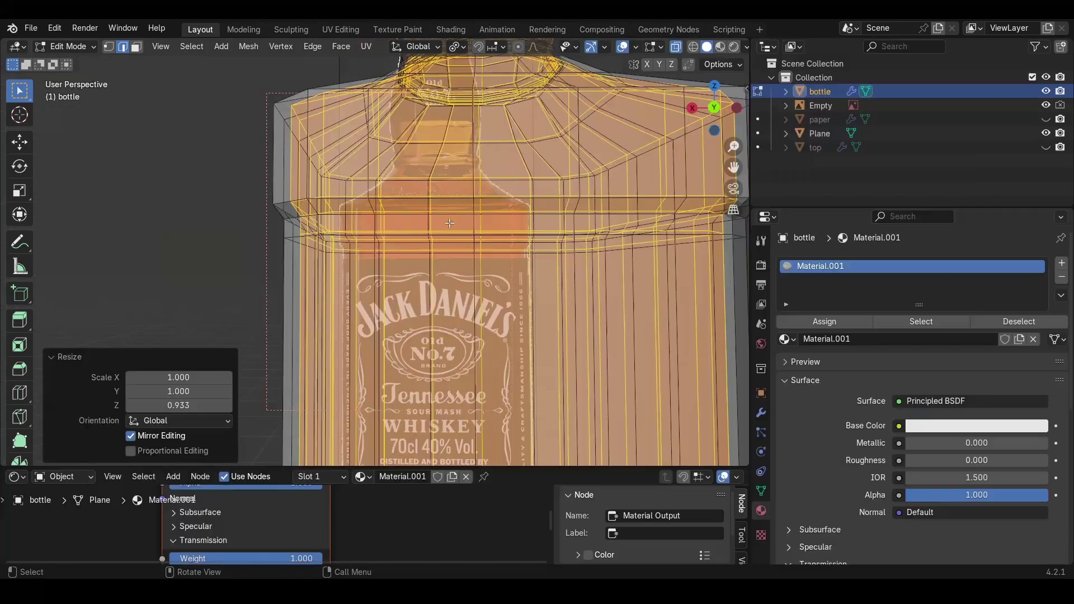
middle_click_drag(515, 262, 516, 302)
scroll(433, 201, "down", 2)
middle_click_drag(433, 200, 409, 95)
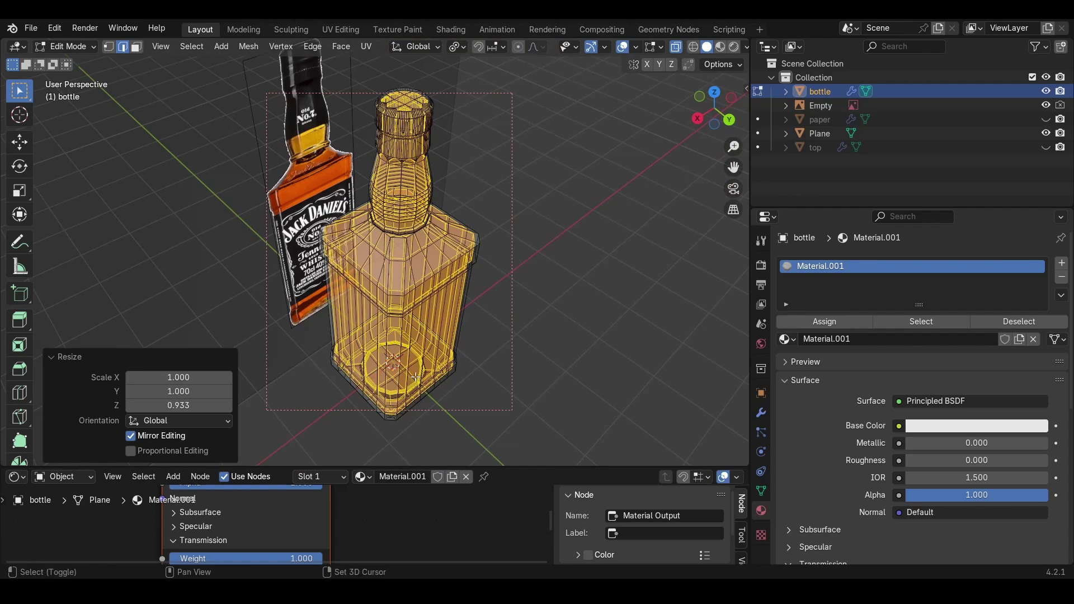
middle_click_drag(432, 282, 397, 112)
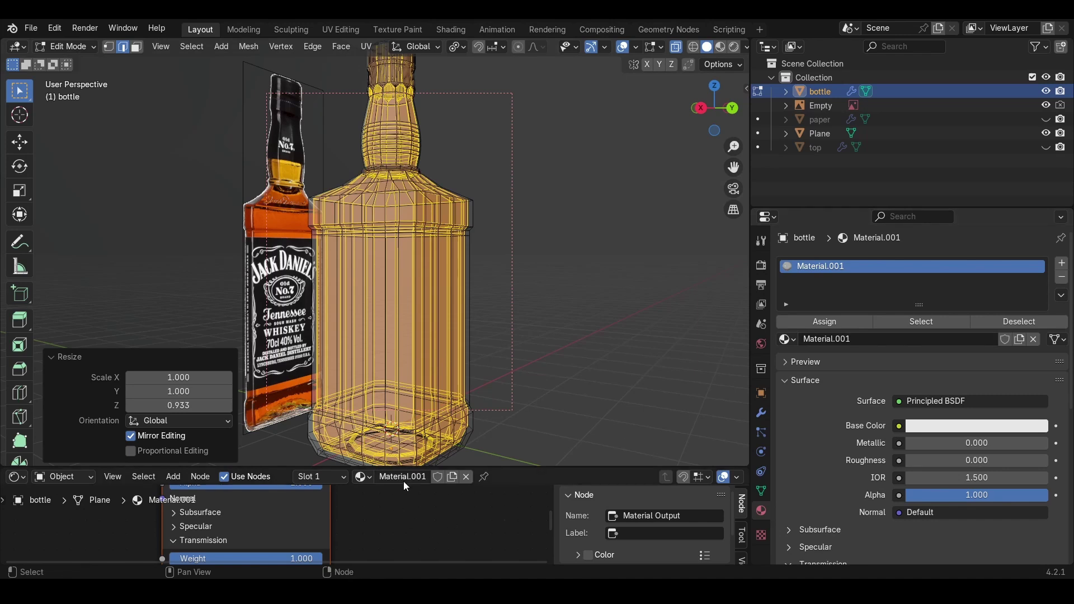
Step: Make the bottle's material a separate copy, Material.002, and add a second material slot using Material.001
left_click(452, 477)
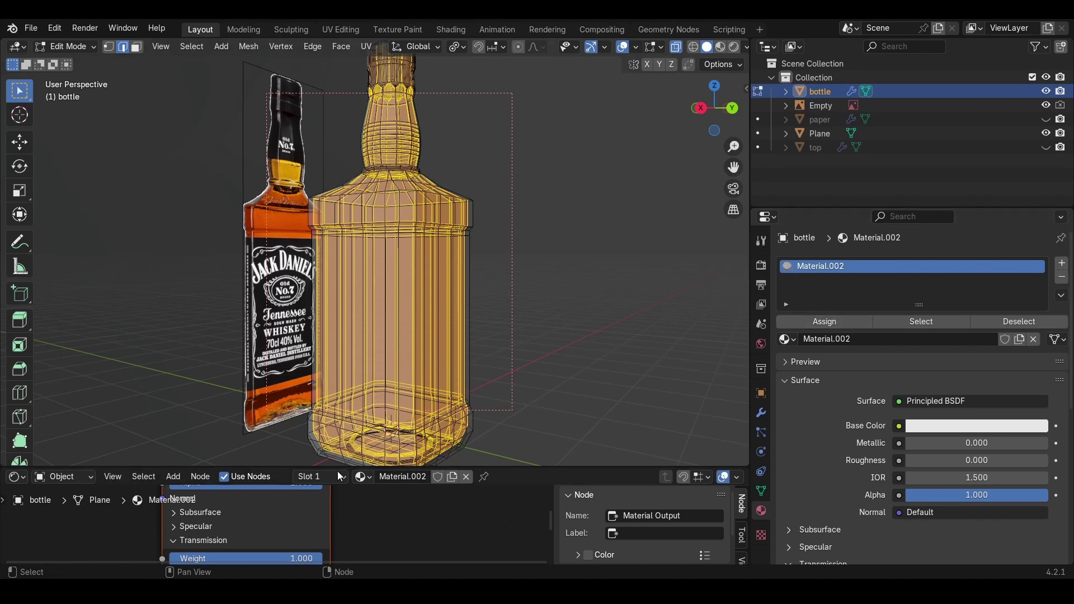
left_click(1062, 267)
left_click(787, 361)
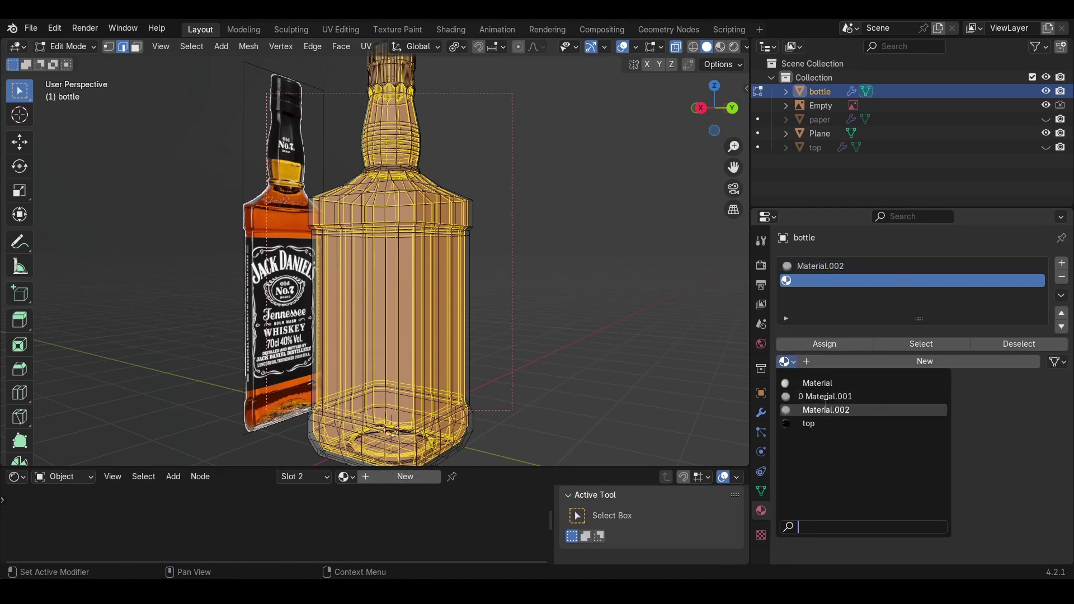
left_click(866, 396)
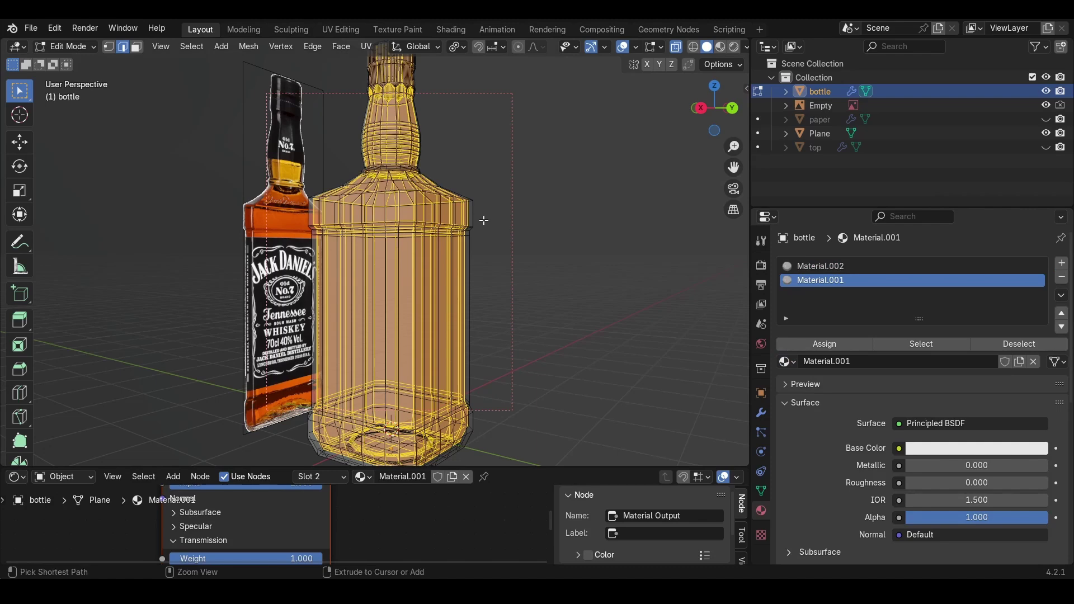
Step: Assign Material.001 to the outer shell by inverting the selection, and save the file after switching to rendered shading in Object Mode
key("ctrl+i")
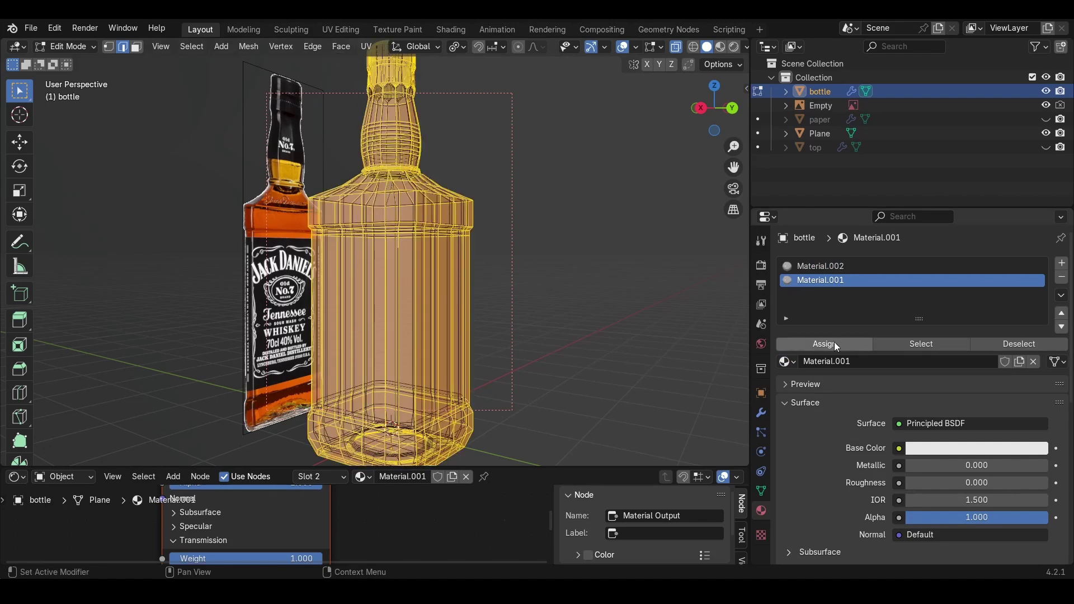
left_click(734, 47)
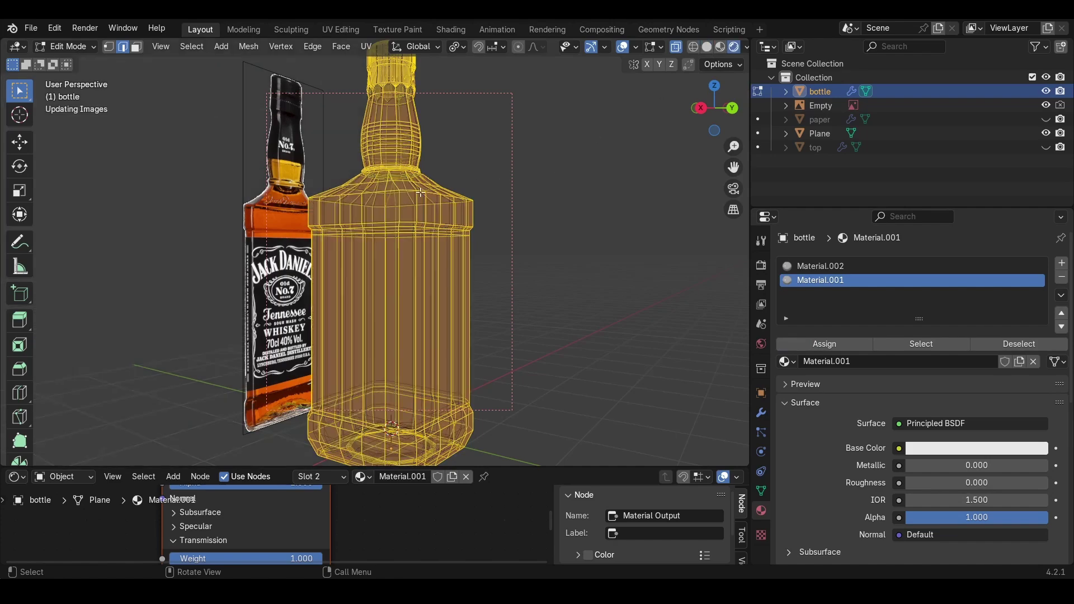
key("Tab")
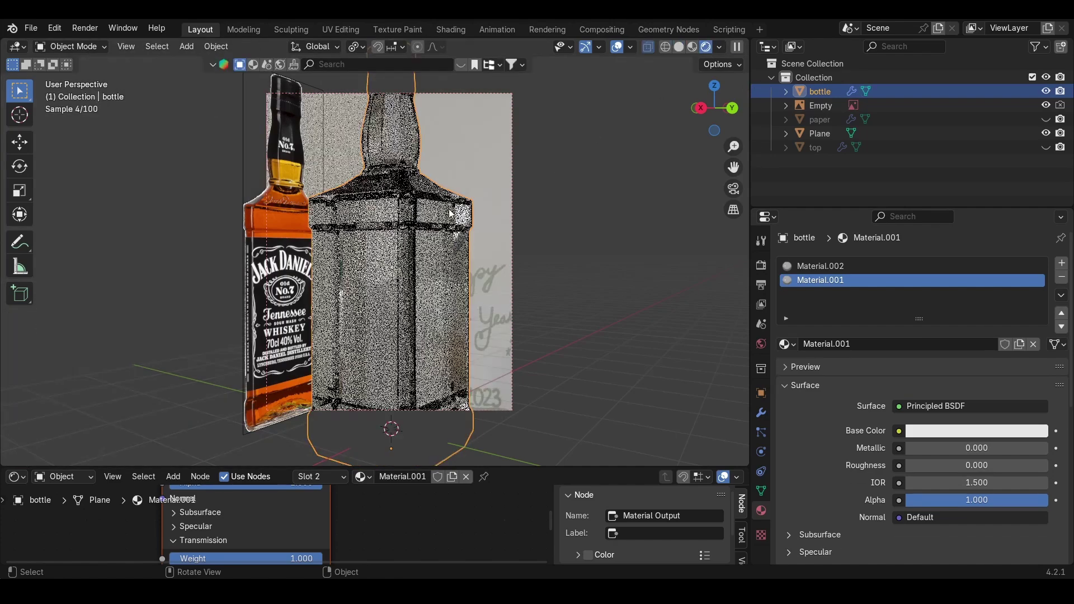
key("ctrl+s")
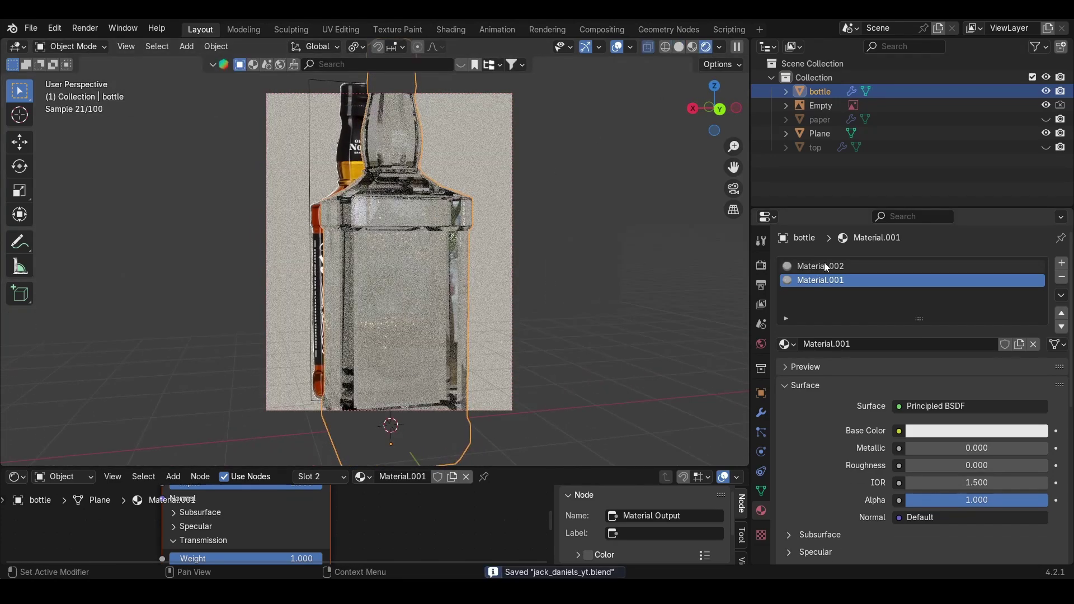
Step: Set the Base Color of Material.002 on the inner shell to a saturated orange
left_click(856, 267)
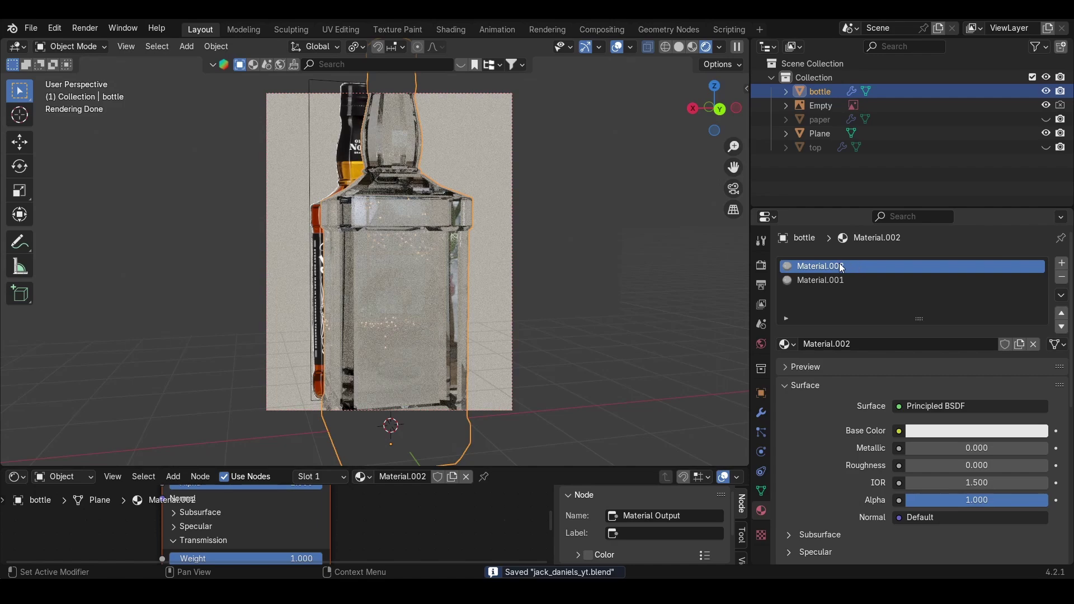
left_click(982, 430)
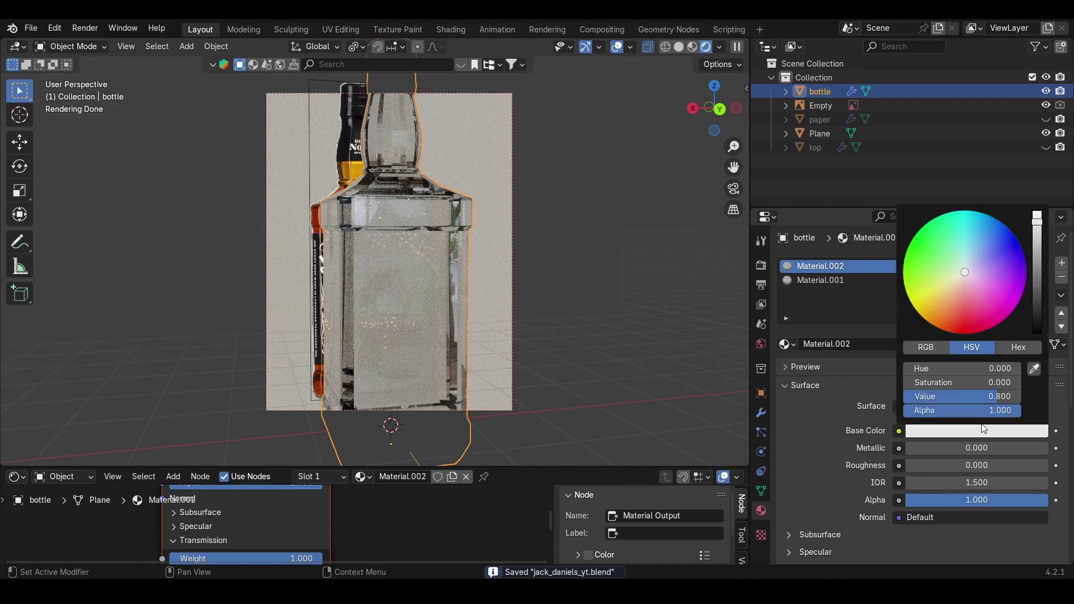
left_click_drag(958, 279, 947, 321)
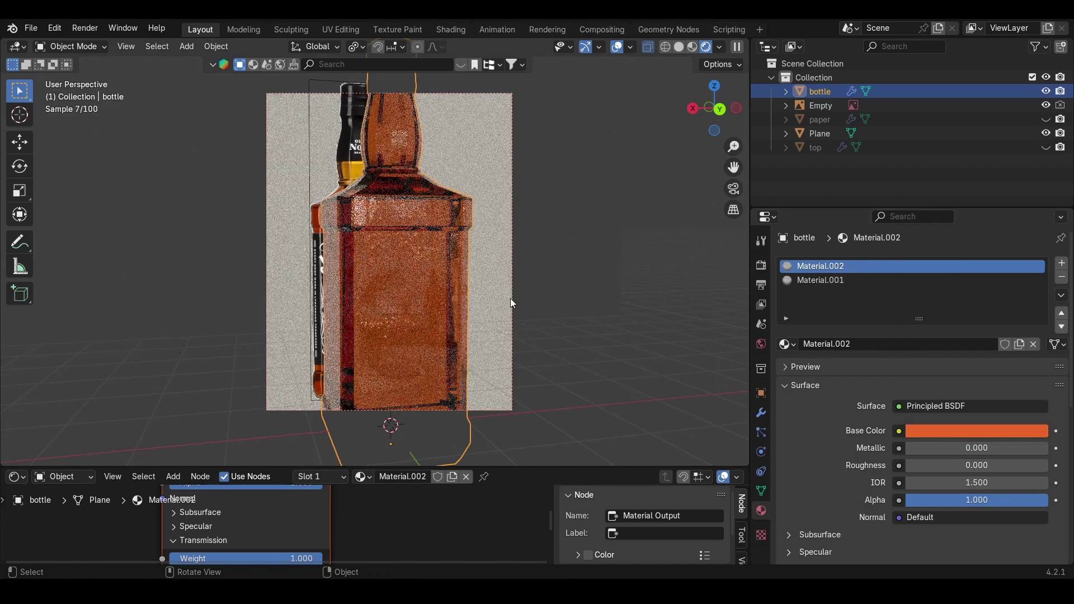
Step: Limit the viewport render region to a wide strip around the bottle's base in the back view
middle_click_drag(417, 283, 406, 182, "shift")
middle_click_drag(425, 220, 422, 193)
mouse_move(401, 328)
middle_mouse_down("ctrl")
mouse_move(398, 277)
mouse_move(405, 330)
mouse_move(411, 275)
middle_mouse_up("ctrl")
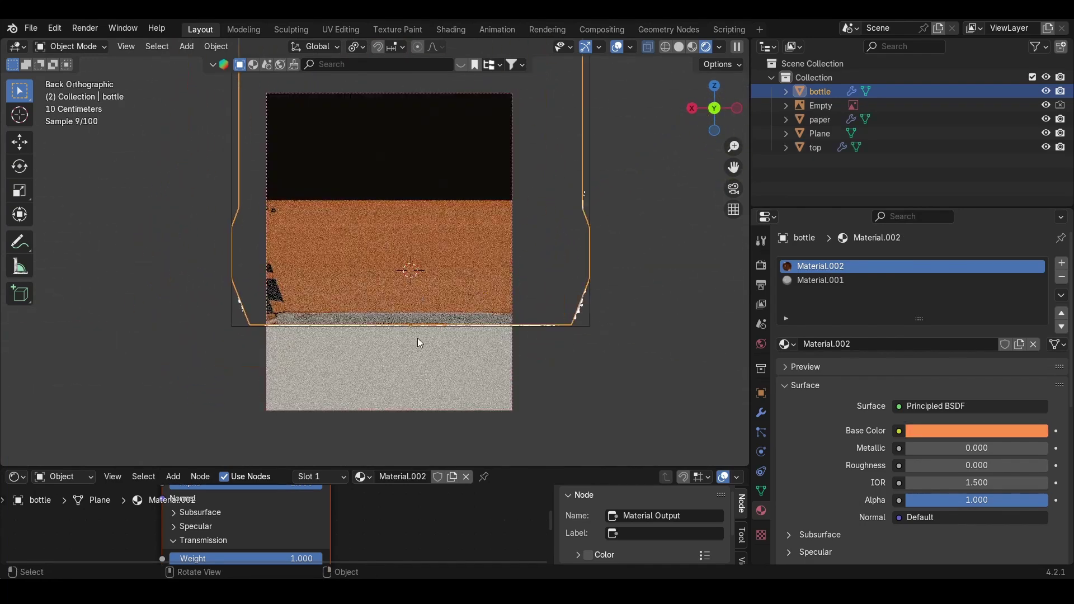
key("ctrl+b")
left_click_drag(165, 259, 739, 365)
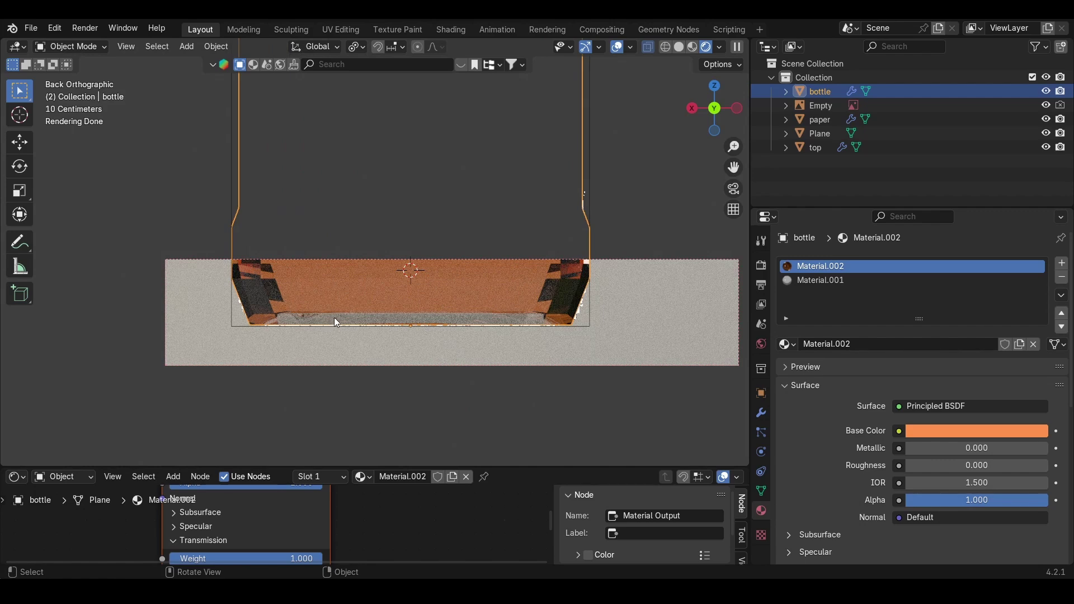
Step: Set the Base Color of Material.001 on the outer shell to pure white, with saturation 0 and value 1.000
left_click(838, 282)
left_click(974, 429)
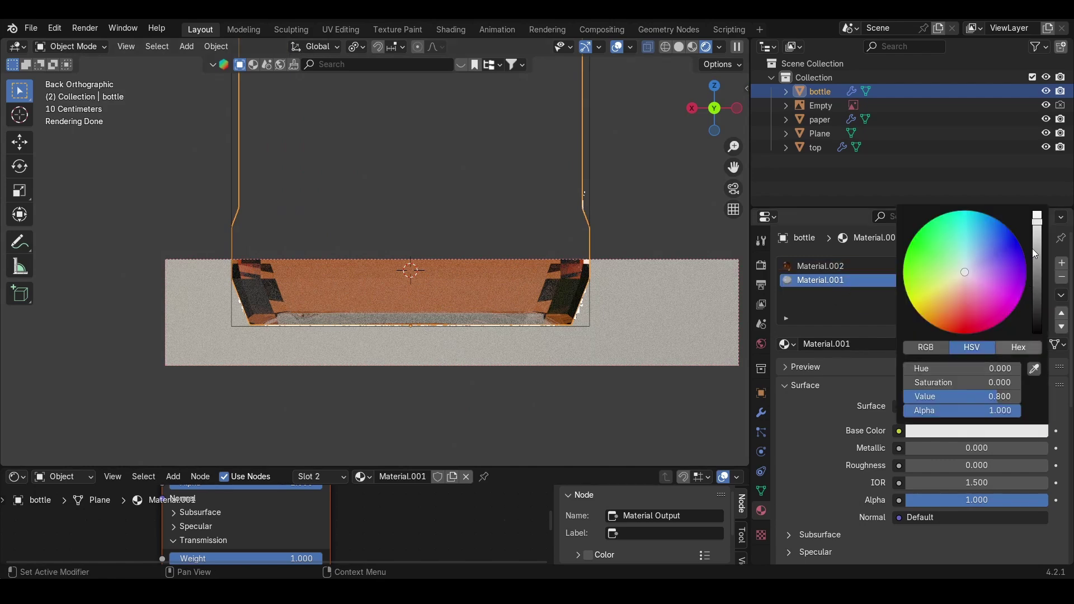
left_click_drag(1035, 235, 1035, 210)
left_click(988, 231)
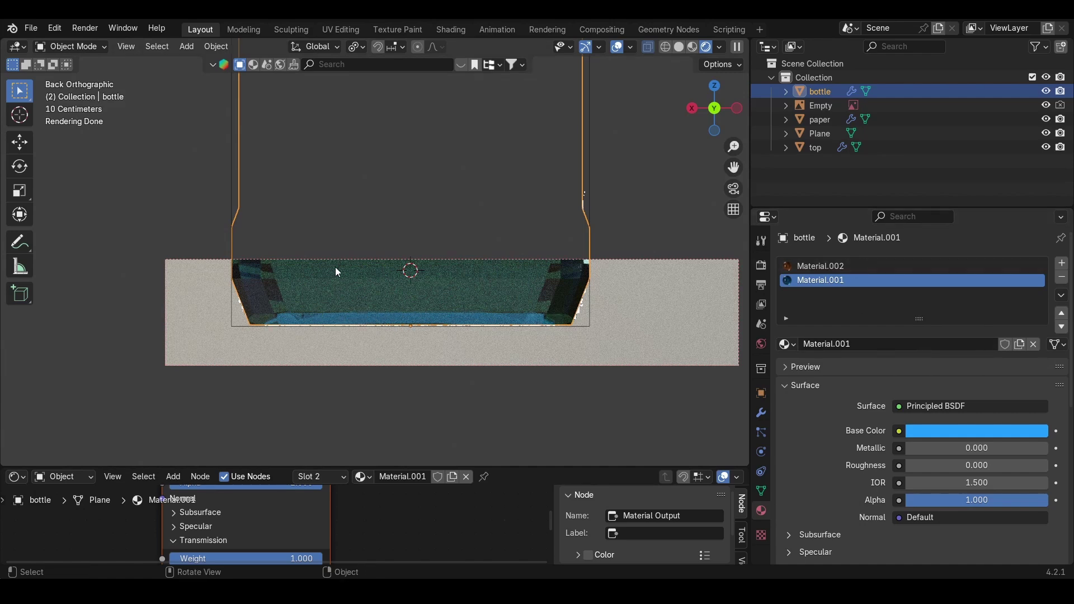
left_click(979, 431)
left_click_drag(1003, 380, 890, 380)
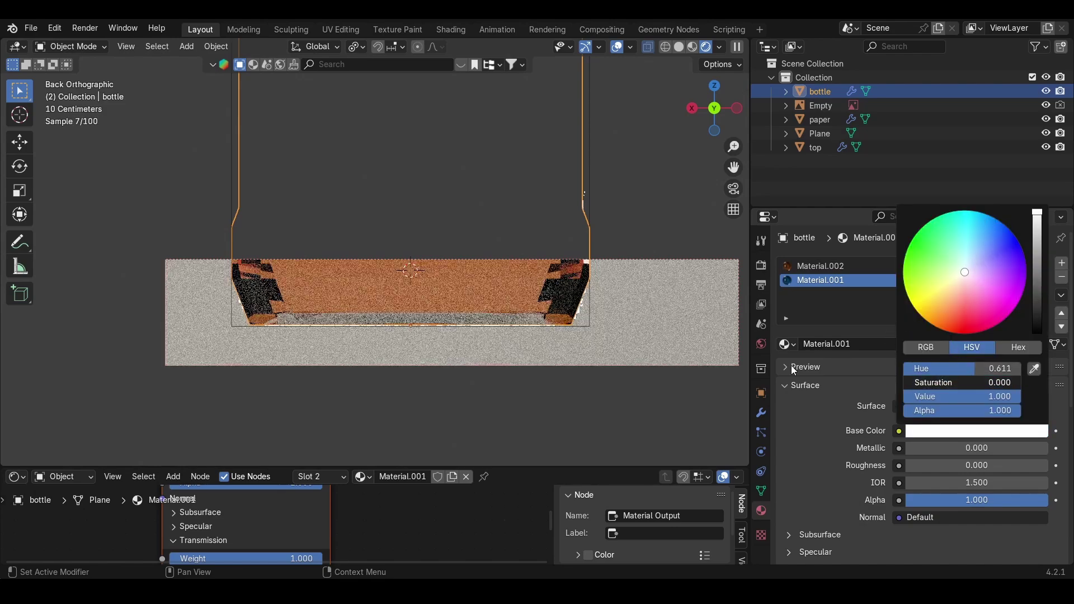
Step: Redraw the viewport render region as an upright rectangle around the whole bottle in the back view
scroll(390, 343, "down", 10)
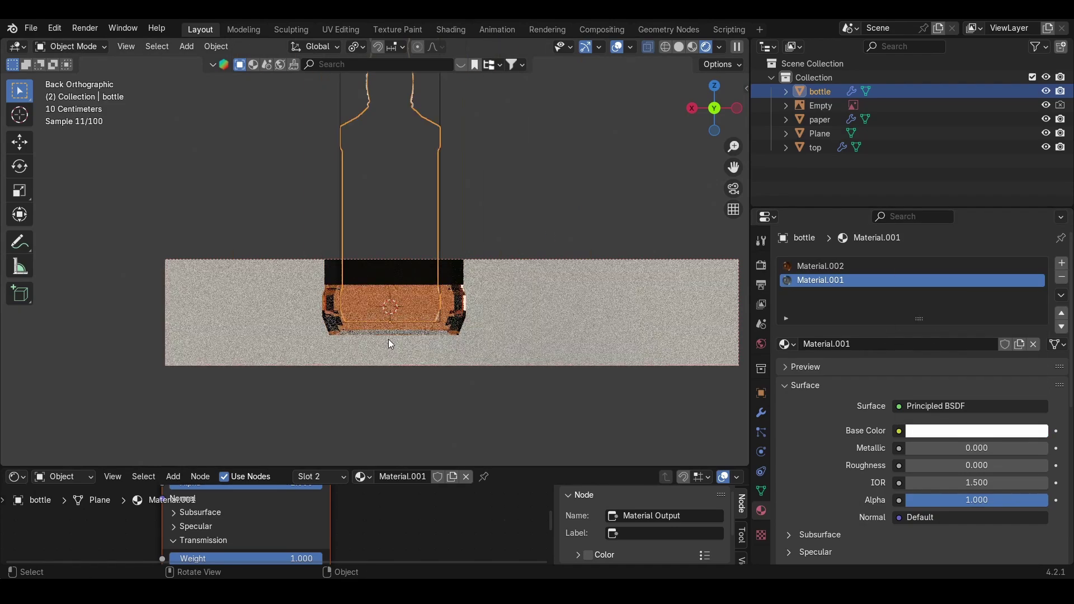
middle_click_drag(401, 304, 420, 397, "shift")
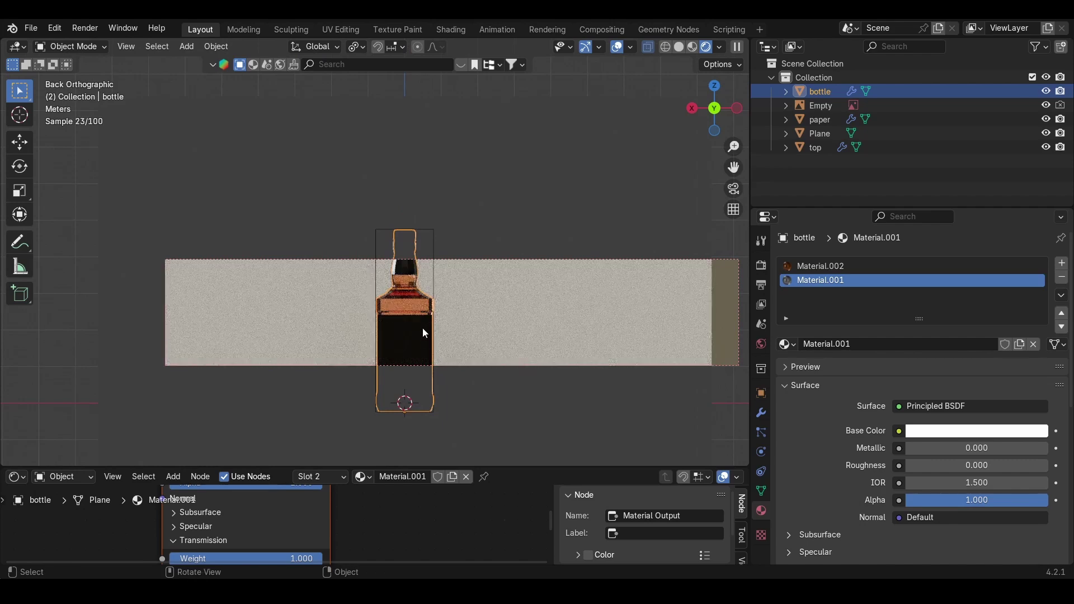
scroll(422, 327, "down", 2)
middle_click_drag(428, 314, 431, 279, "shift")
key("ctrl+b")
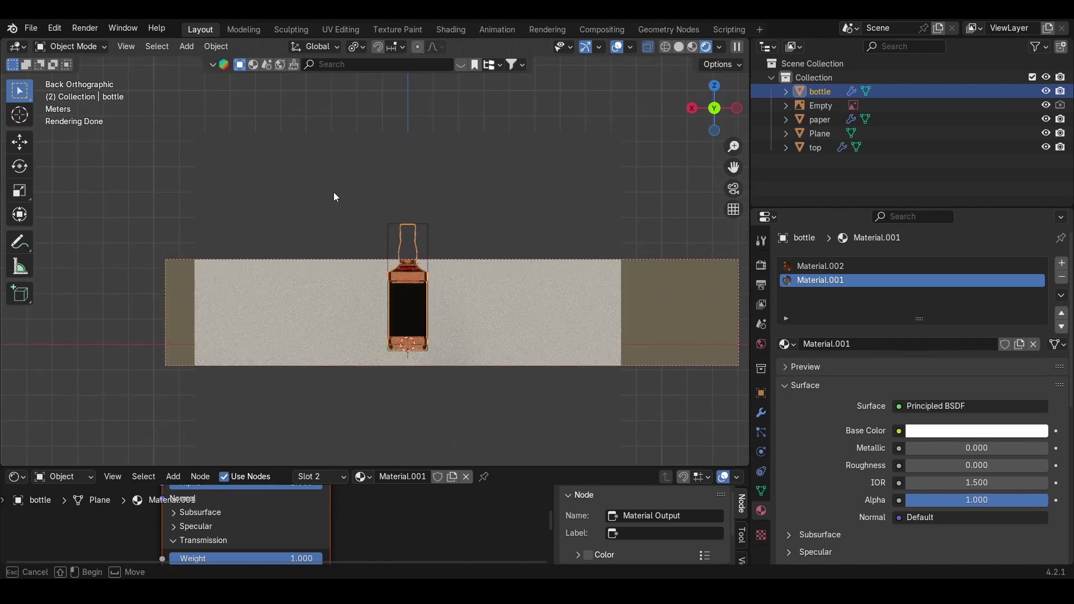
left_click_drag(332, 188, 496, 395)
scroll(414, 280, "up", 3)
middle_click_drag(415, 308, 417, 288, "shift")
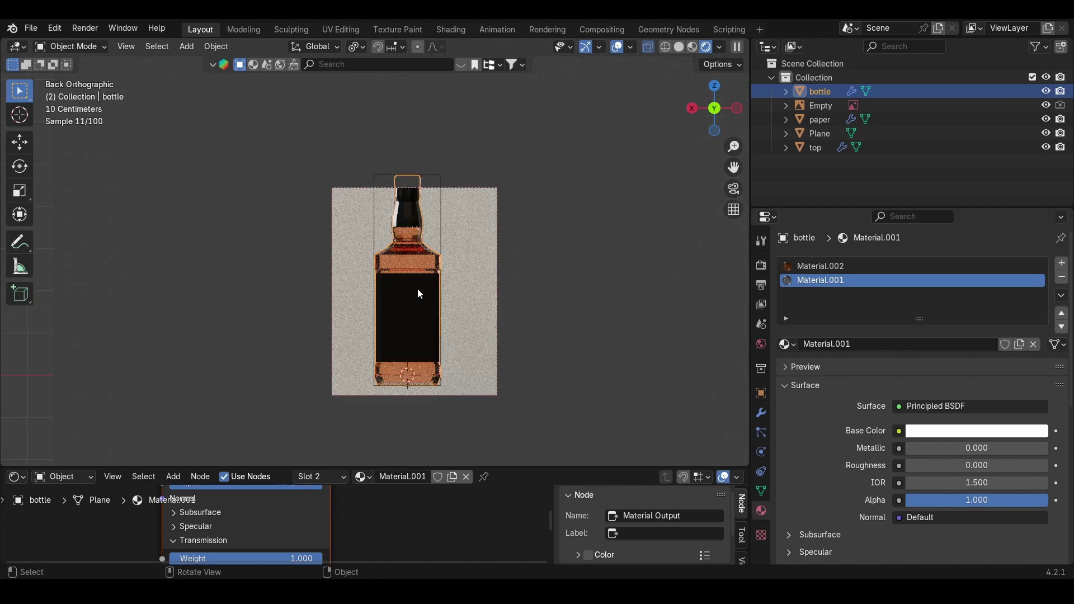
Step: Add a camera and align it to the back view of the bottle
key("shift+a")
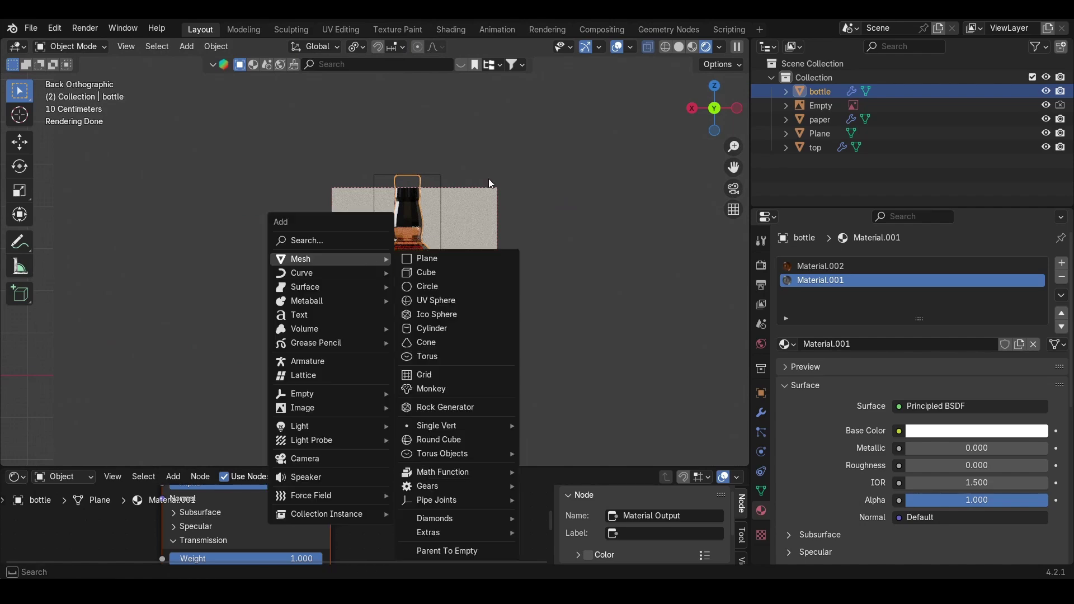
left_click(717, 109)
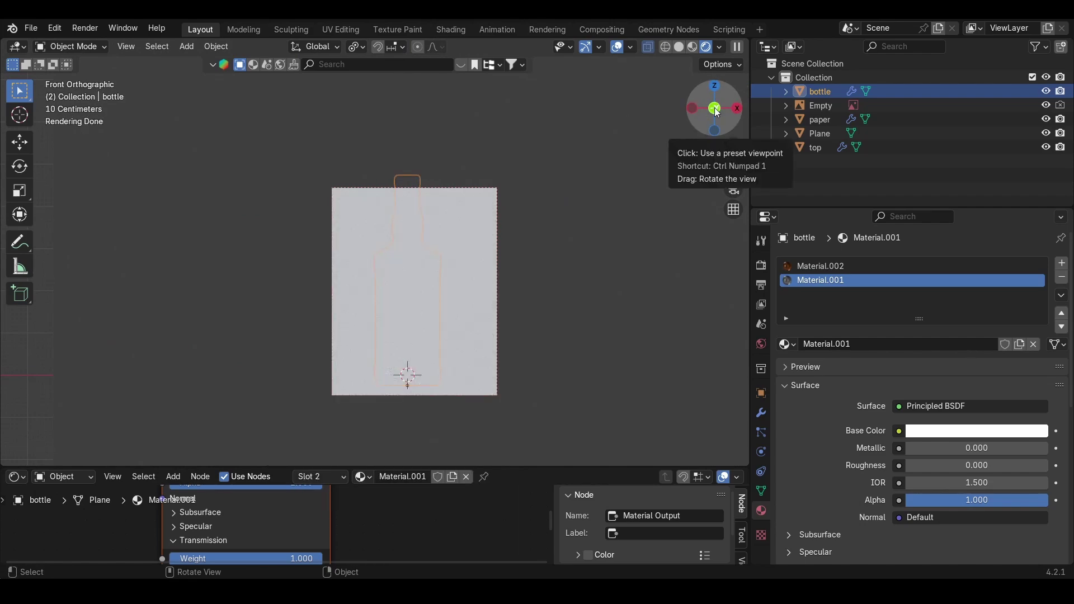
left_click(716, 109)
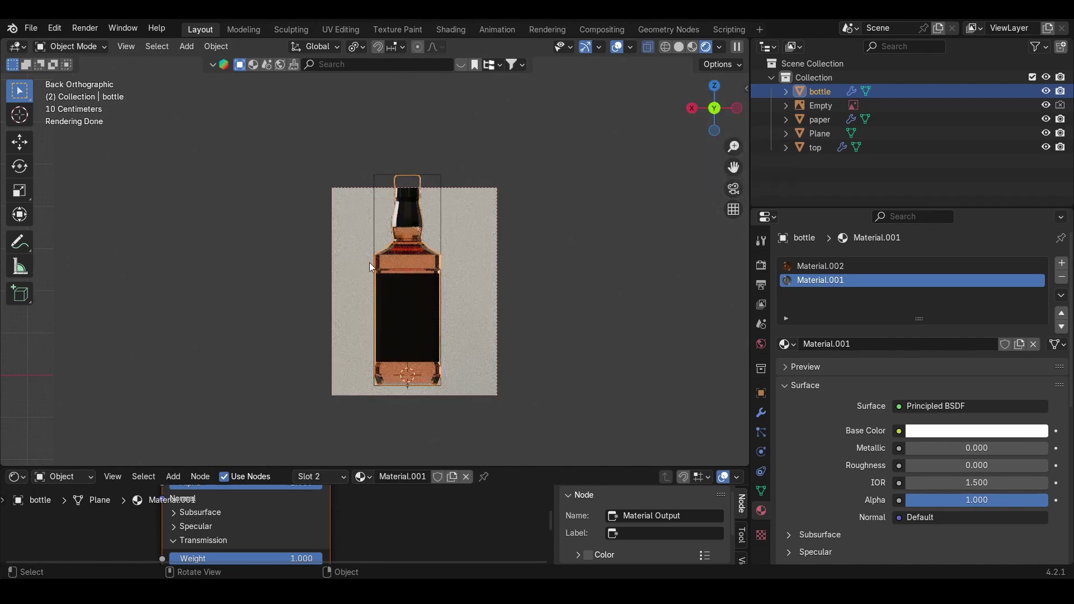
key("shift+a")
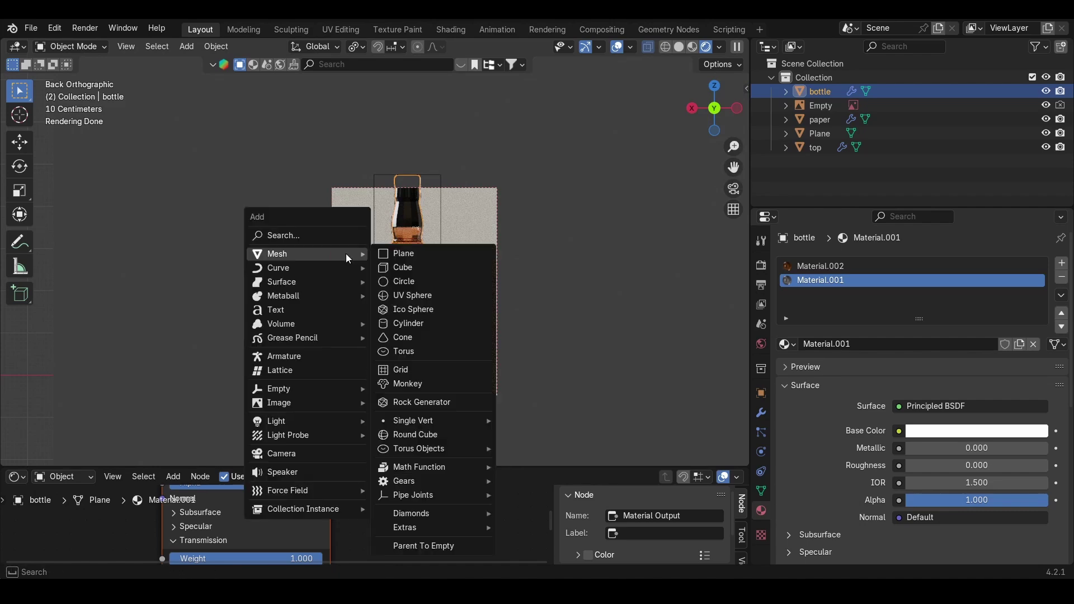
left_click(313, 446)
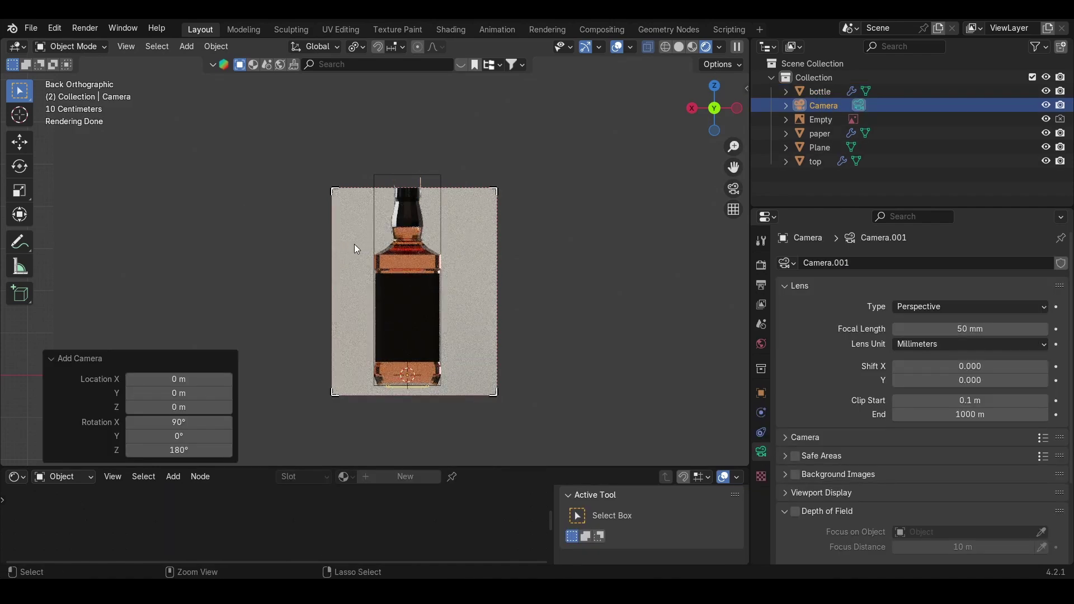
key("ctrl+KP_0")
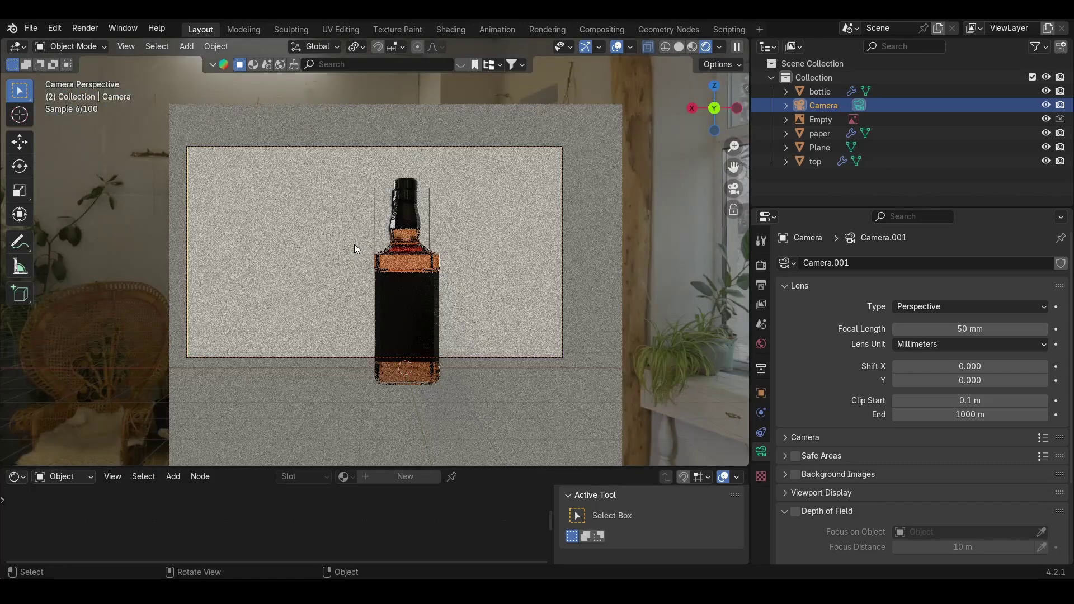
Step: Set the camera's X location to 0 m
left_click(745, 87)
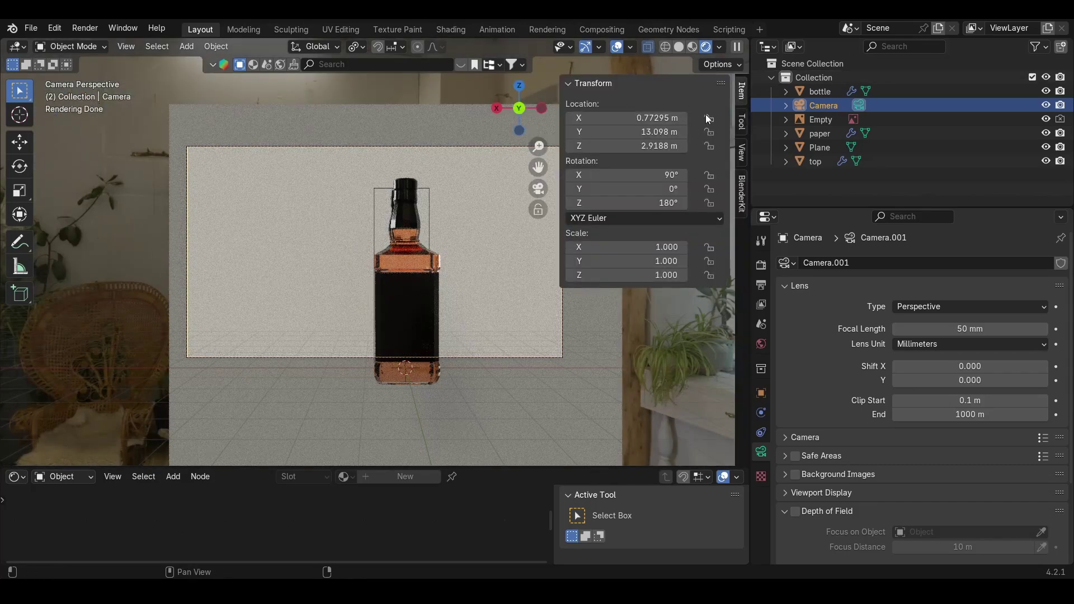
left_click(643, 117)
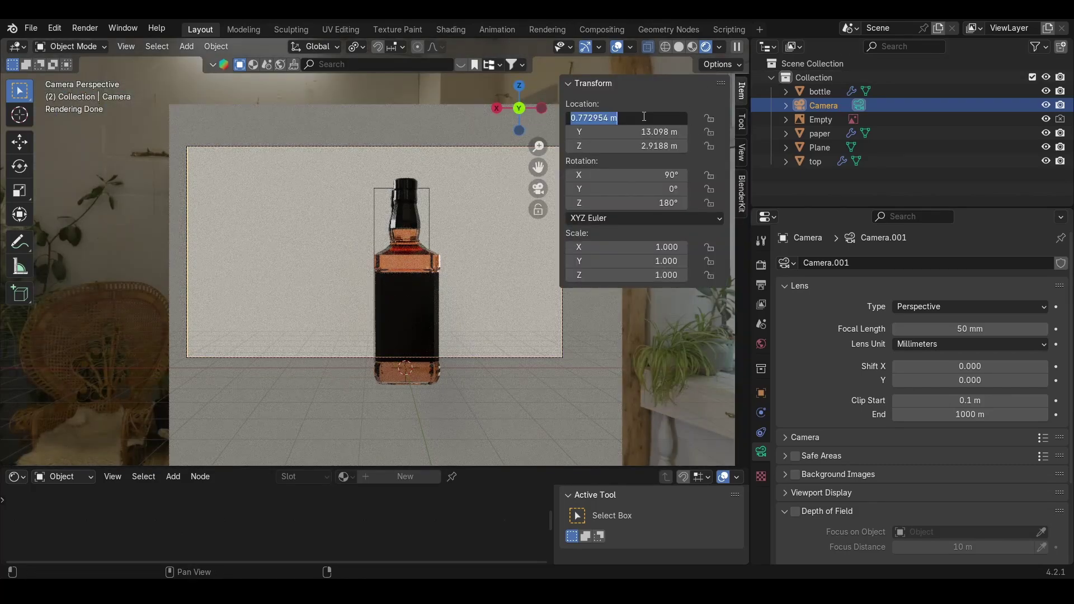
type("0")
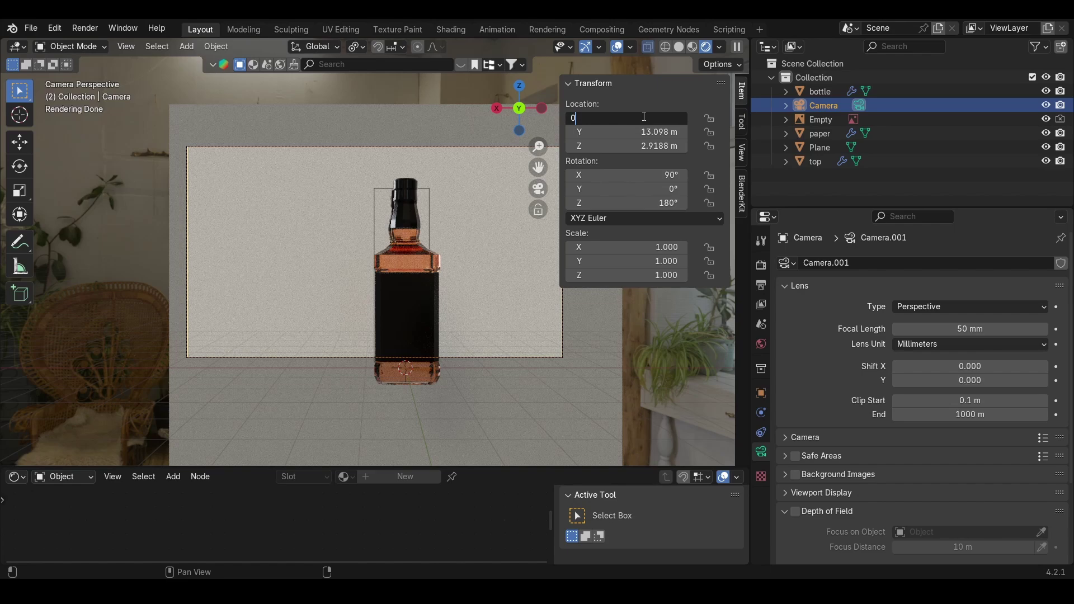
key("Return")
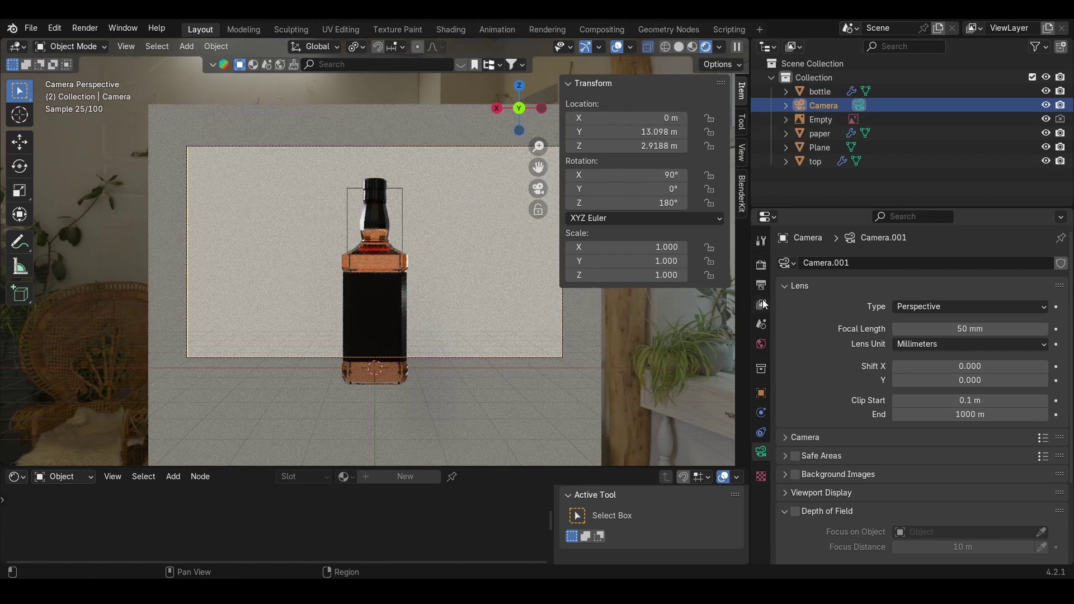
Step: Make the output format square by setting the vertical resolution to 1920 px
left_click(760, 284)
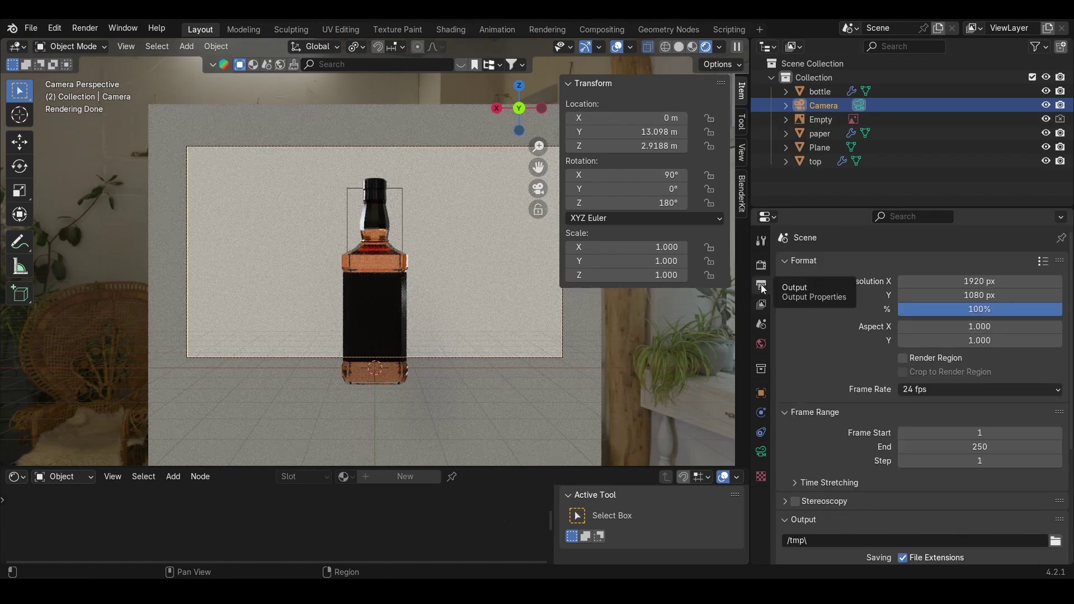
key("ctrl+c")
key("ctrl+v")
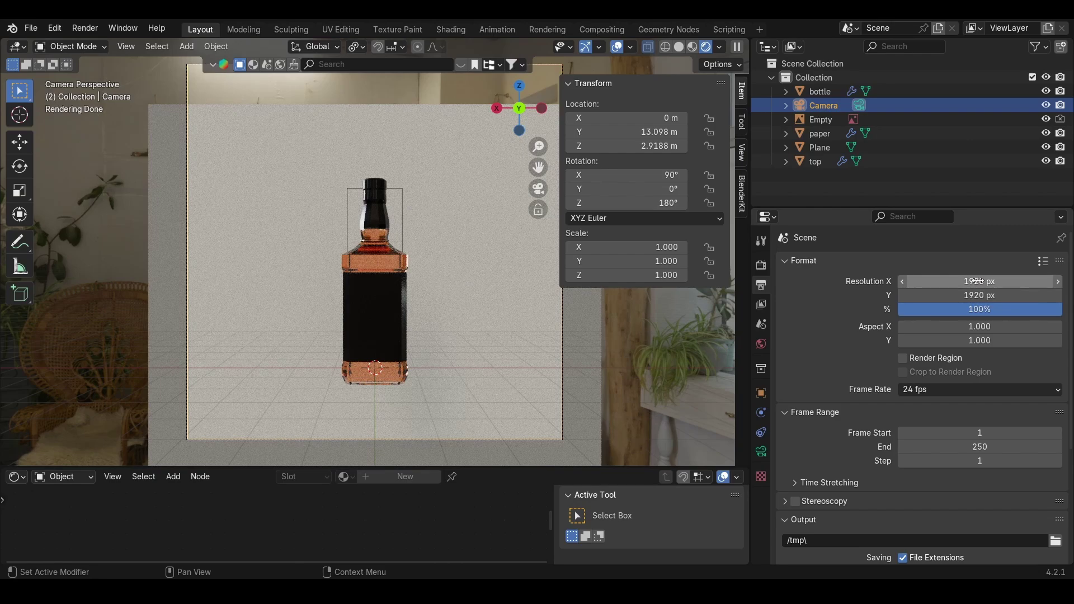
Step: Move the camera about 7 m closer along its local Z axis and lower it about 0.79 m along global Z
key("g")
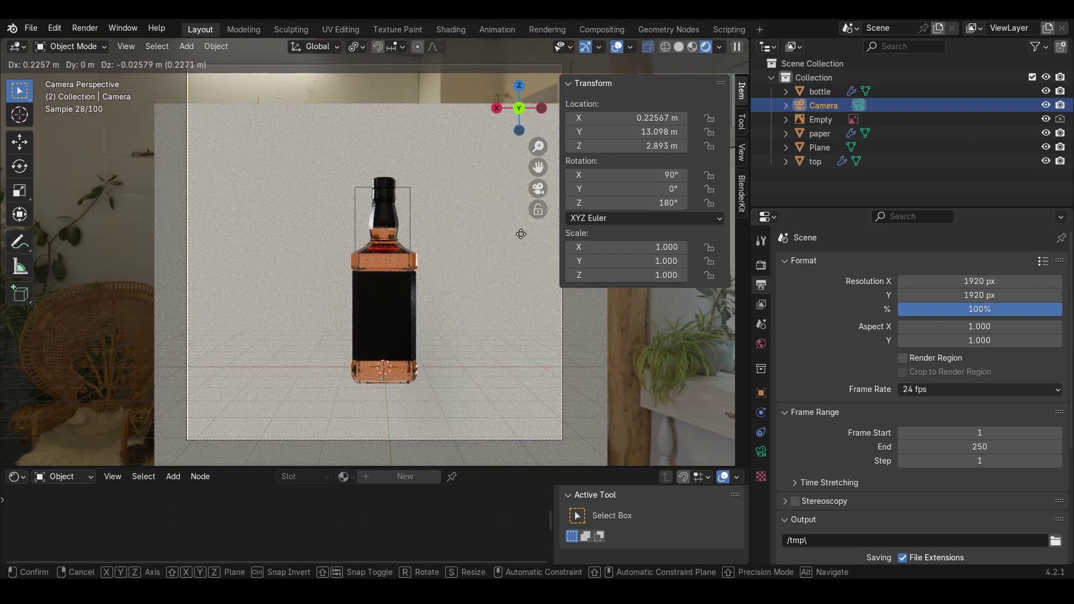
key("z")
key("z")
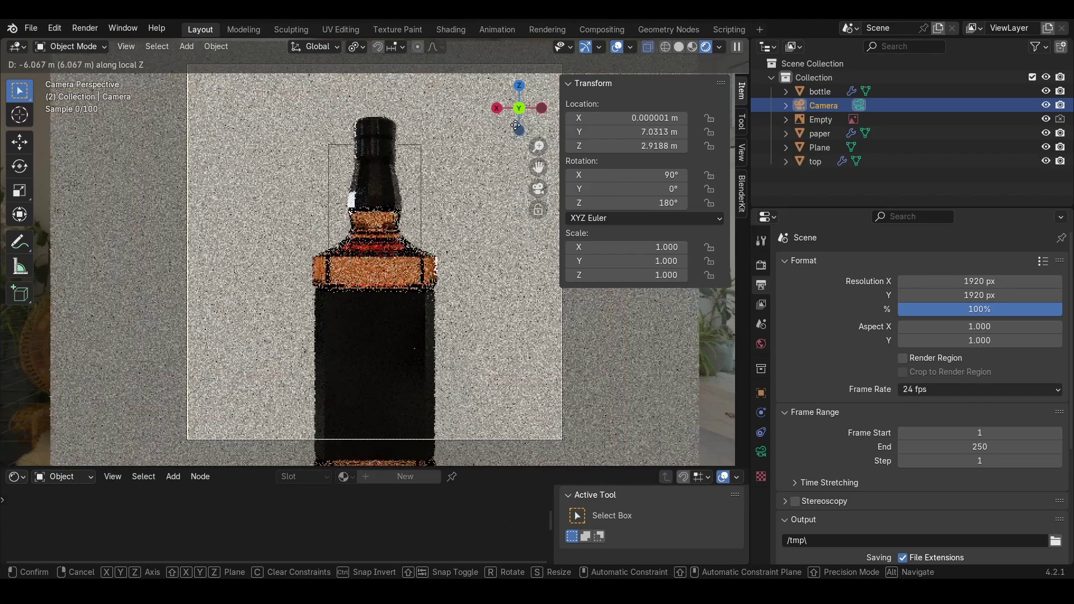
left_click(460, 211)
key("g")
key("z")
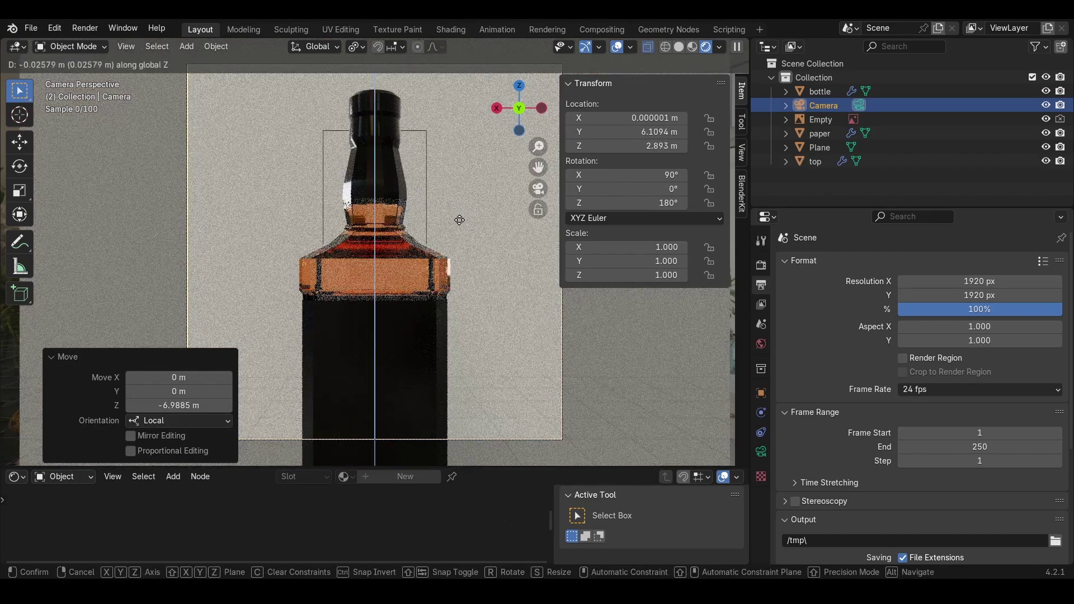
left_click(461, 285)
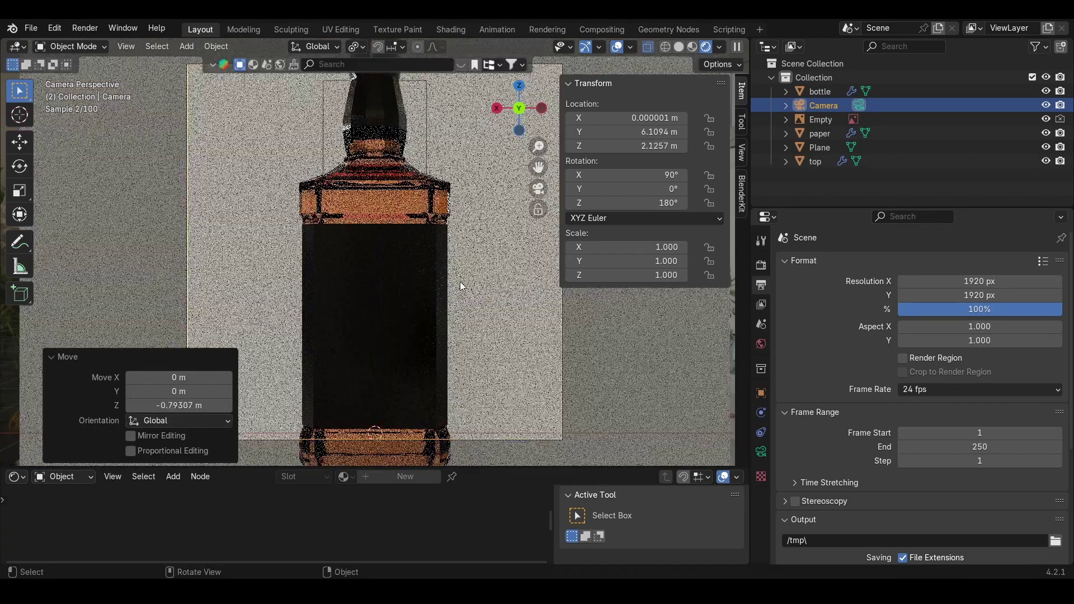
Step: Pull the camera back along its local Z axis by about 1.09 m and 0.77 m, and raise it about 0.06 m
key("g")
key("z")
key("z")
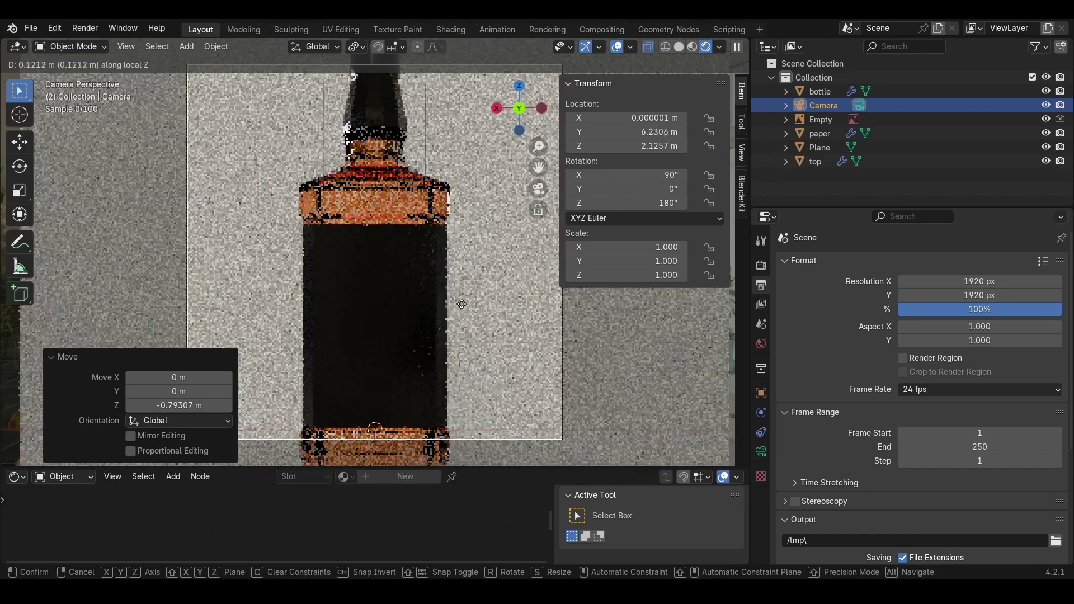
left_click(467, 332)
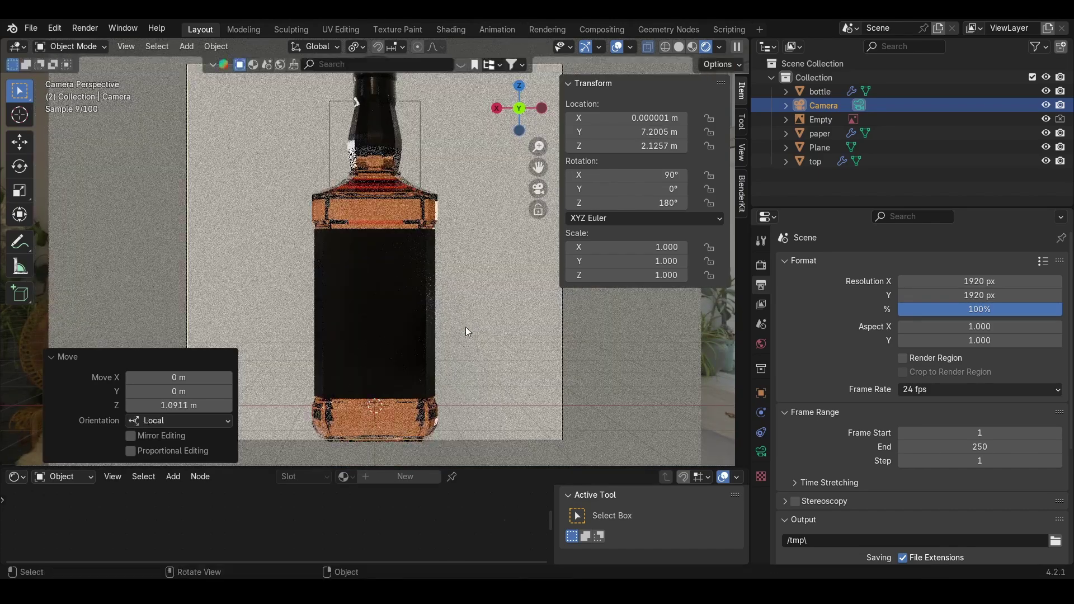
key("g")
key("z")
key("z")
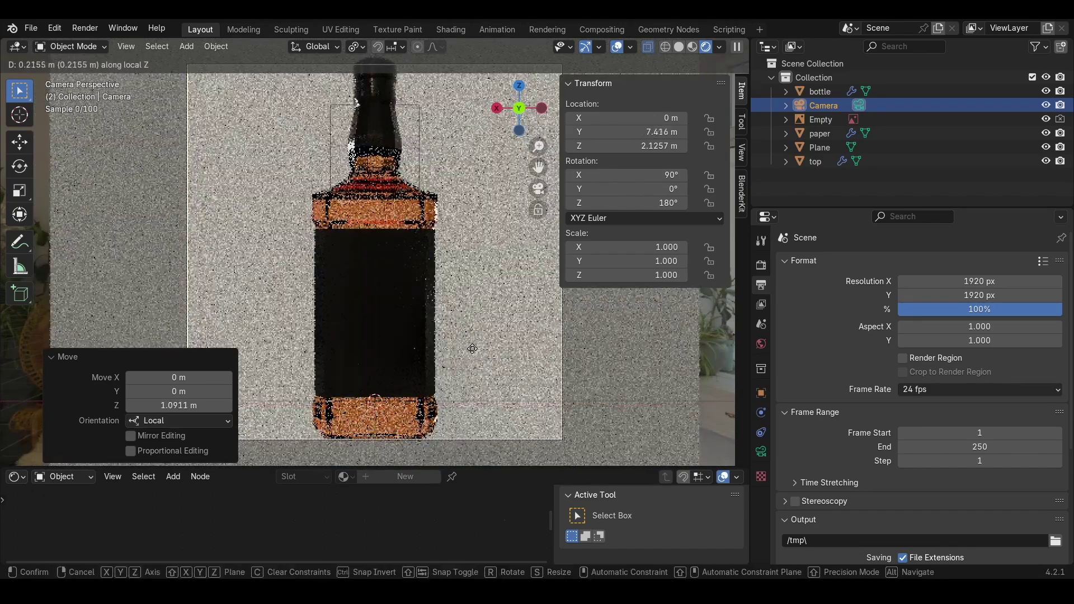
left_click(474, 365)
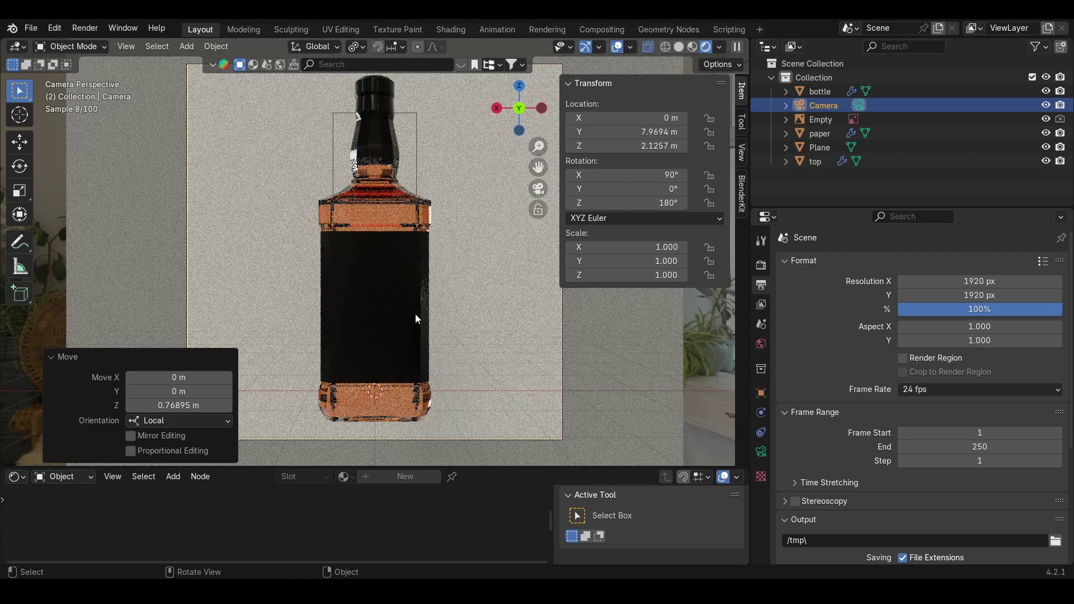
key("g")
key("z")
left_click(461, 311)
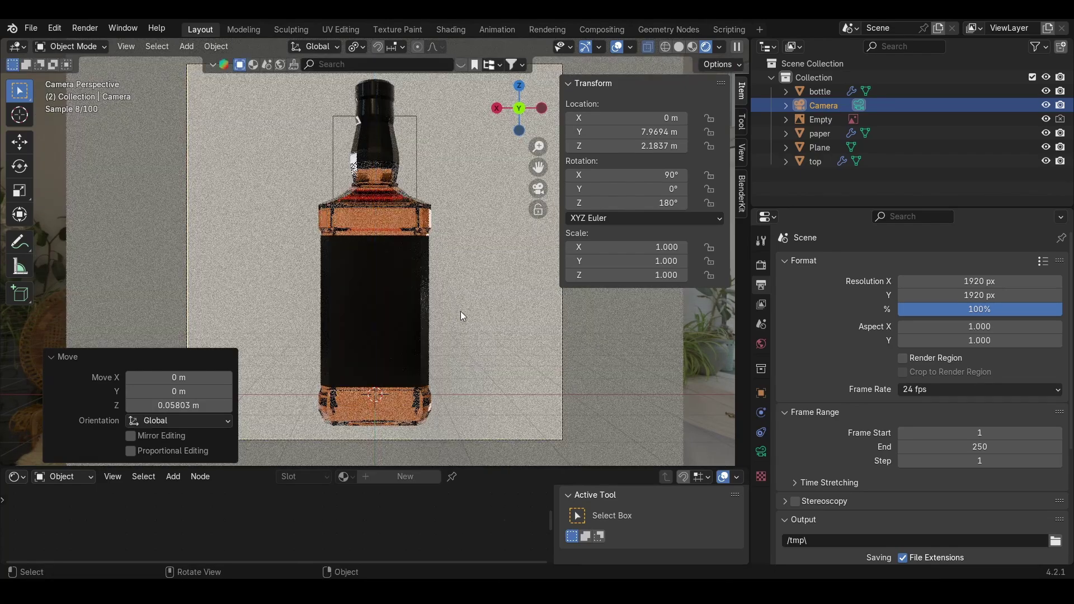
Step: Tilt the camera down about 2.69° around the X axis and raise it about 0.37 m to reframe the bottle
key("r")
key("x")
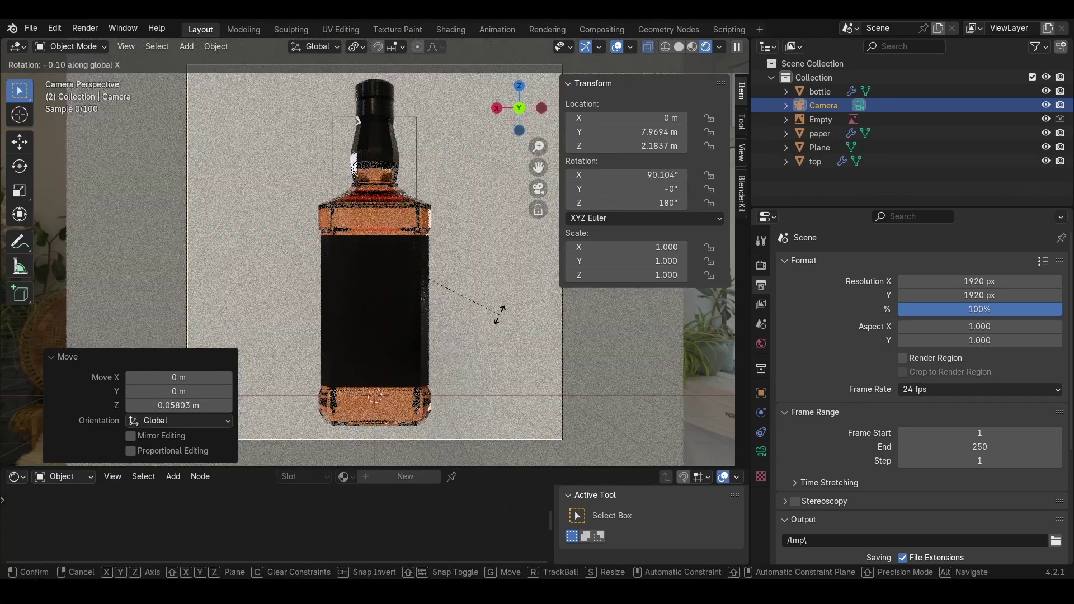
left_click(494, 320)
key("g")
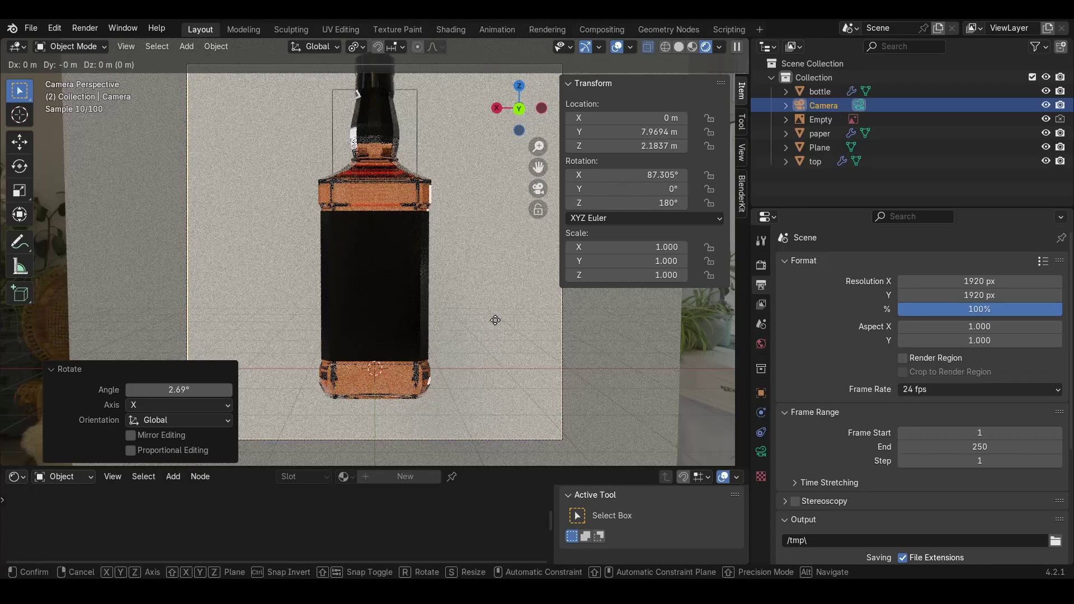
key("z")
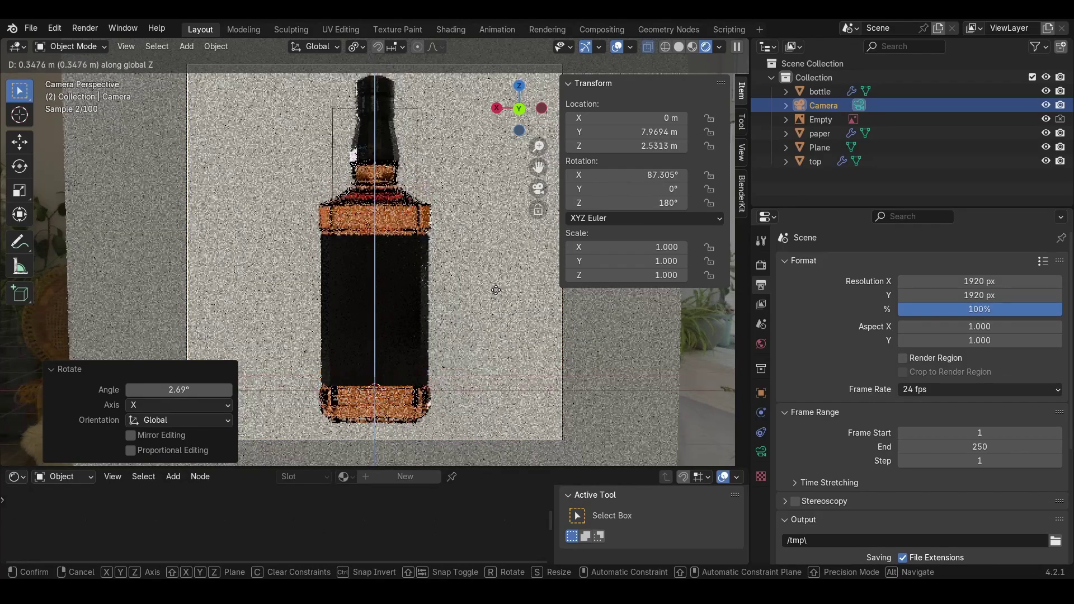
left_click(506, 286)
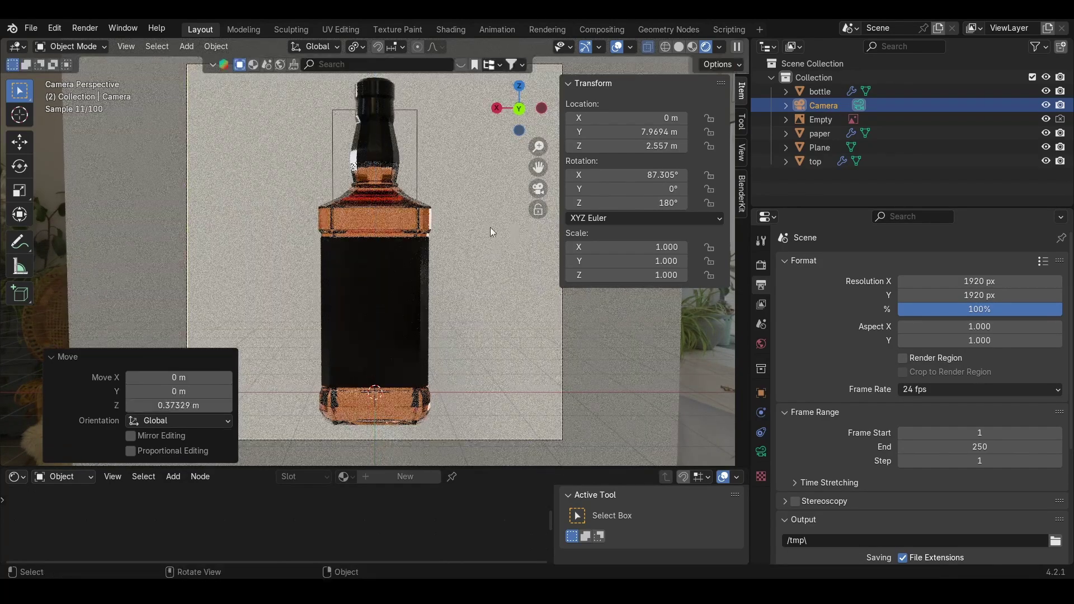
Step: Hide the transform sidebar, enlarge the 3D viewport, and limit the render region to the full camera frame
key("n")
left_click_drag(558, 467, 558, 547)
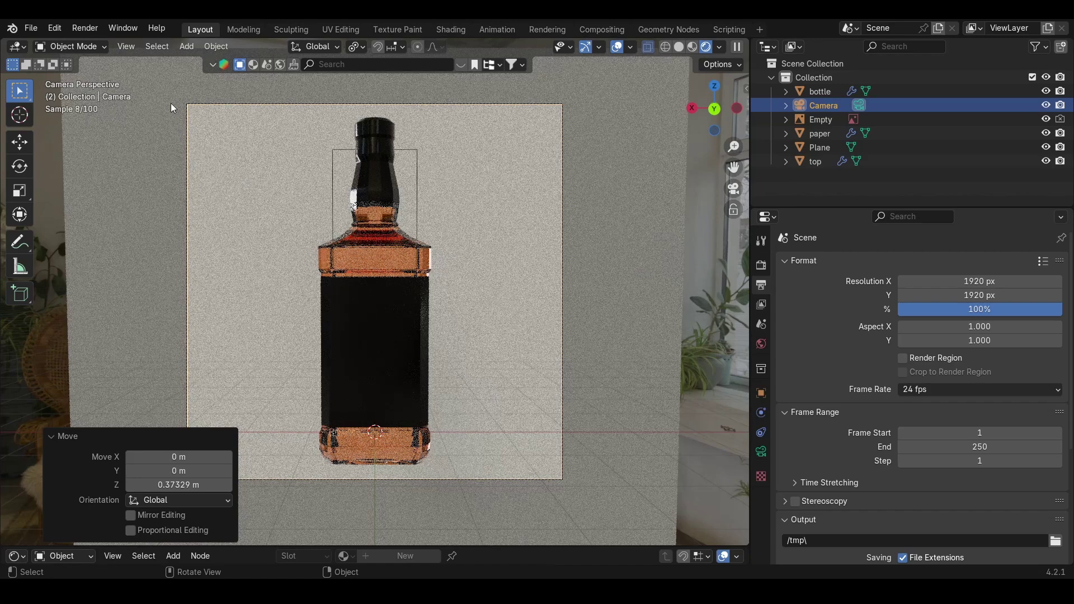
key("ctrl+b")
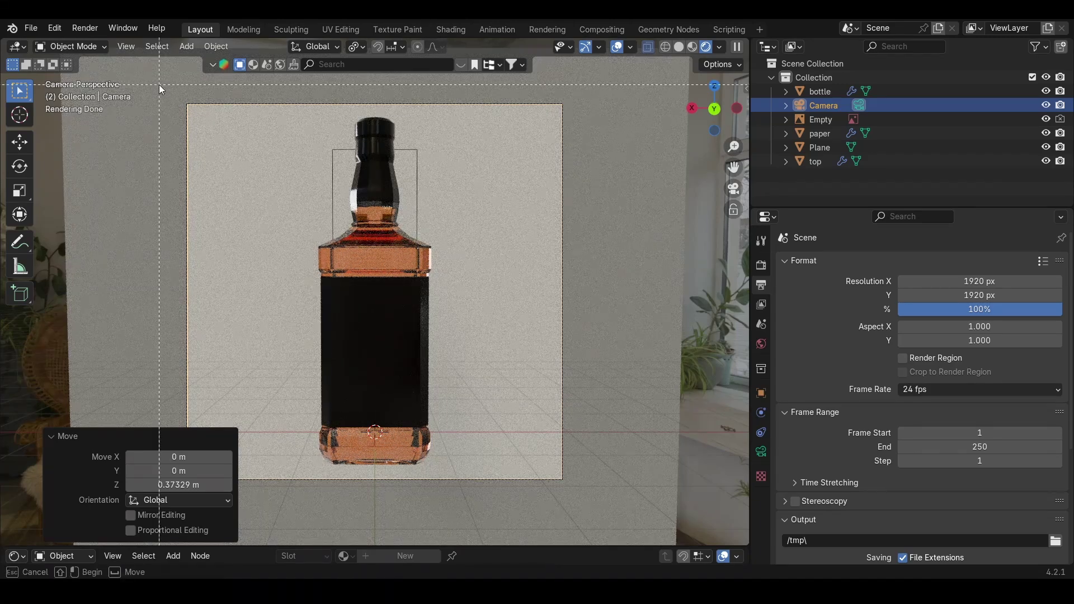
left_click_drag(159, 85, 610, 503)
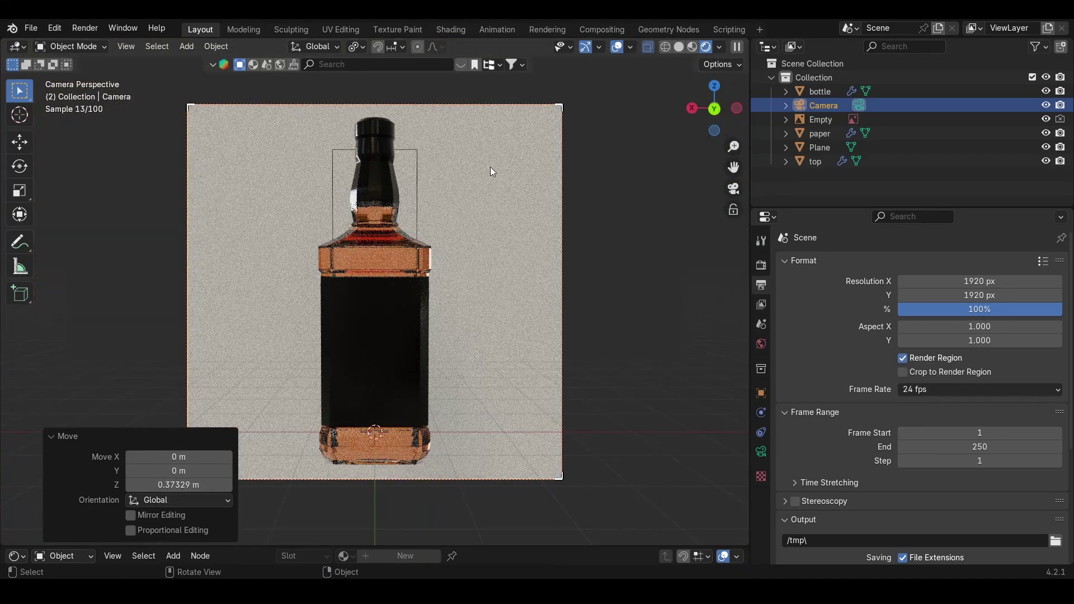
Step: Shift the base color of the bottle's Material.002 slightly toward a redder orange
left_click(65, 437)
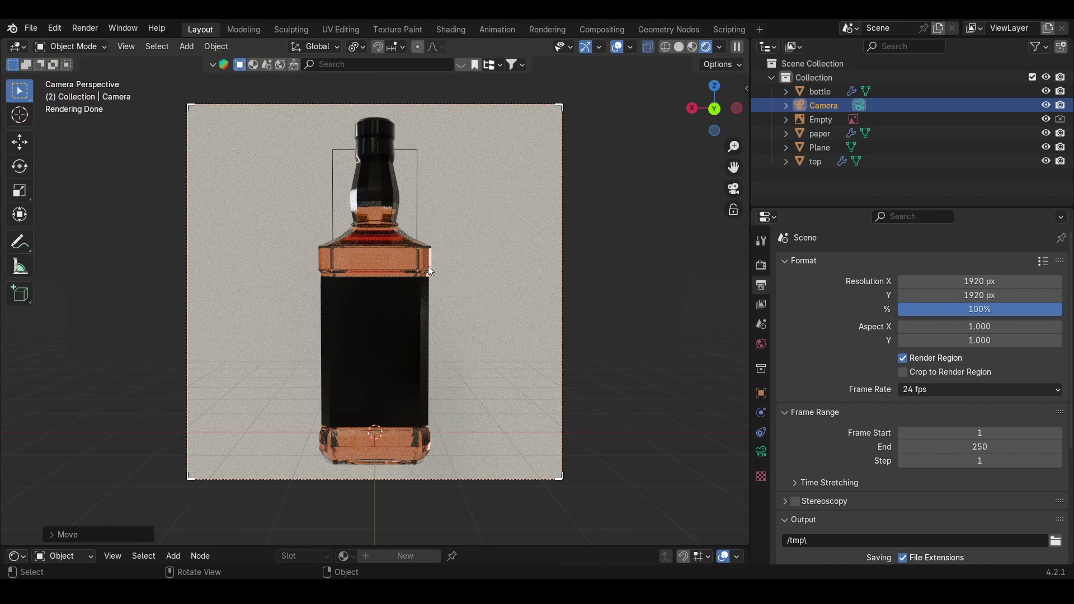
left_click(395, 253)
left_click(761, 510)
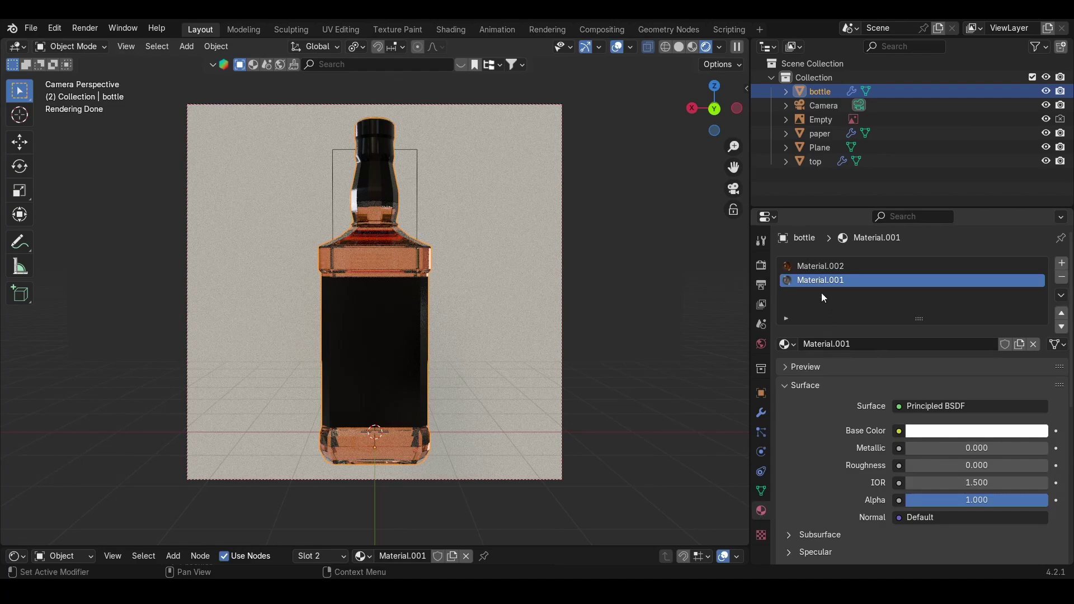
left_click(815, 266)
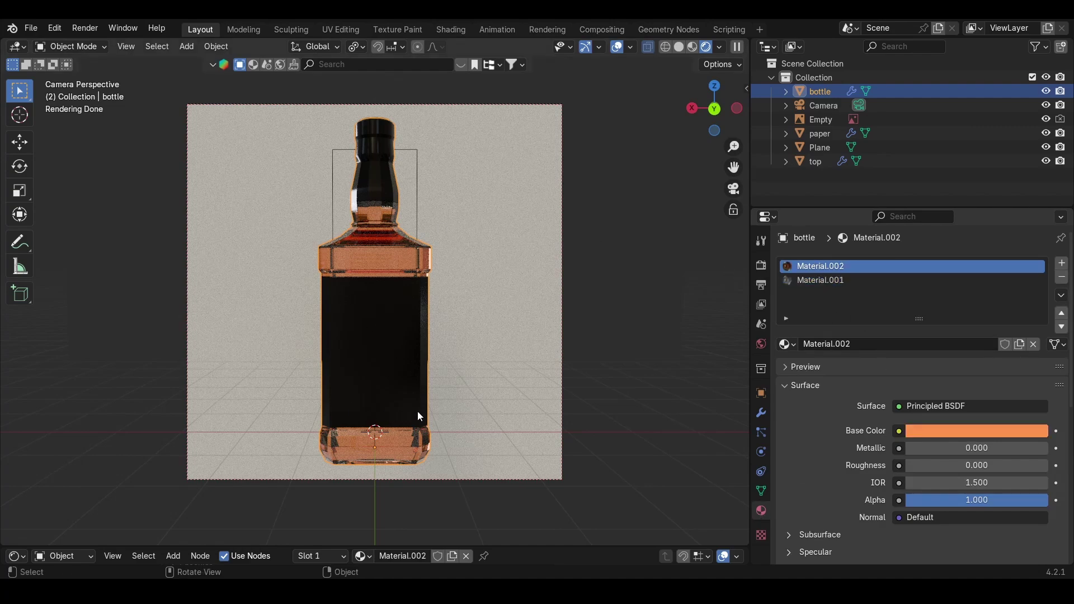
left_click(975, 431)
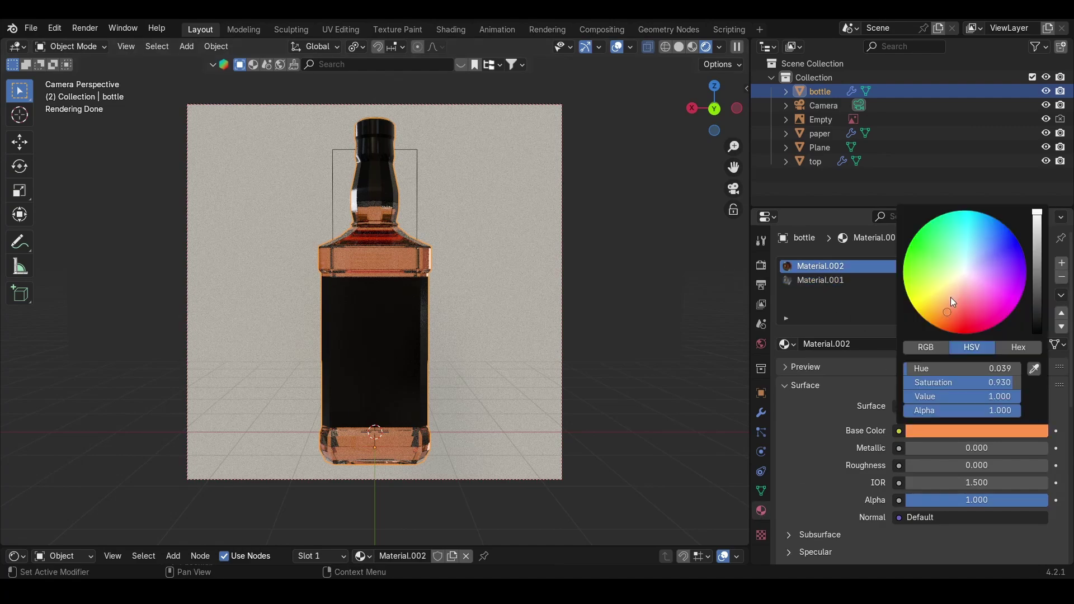
left_click_drag(948, 312, 950, 314)
Step: Replace the shared top material on the paper object with a new material named label
left_click(393, 326)
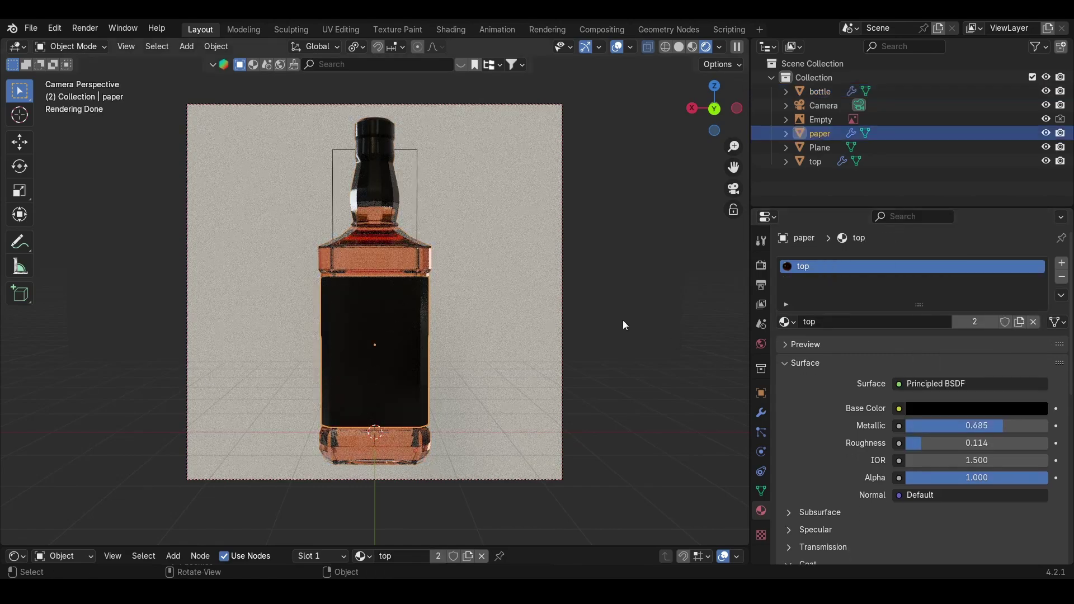
left_click(1060, 277)
left_click(883, 322)
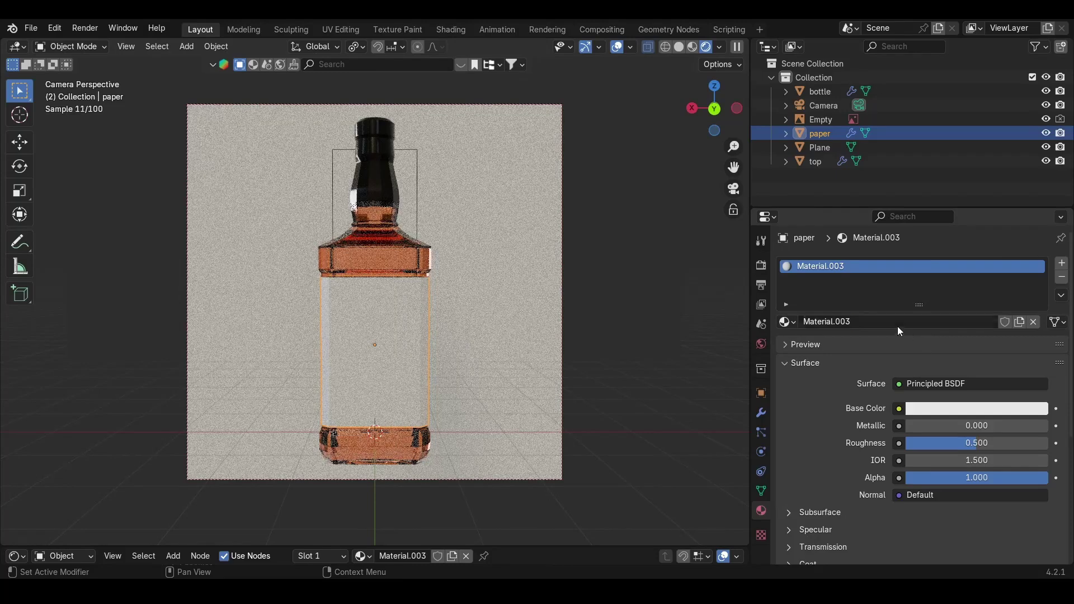
left_click(895, 323)
type("label")
key("Return")
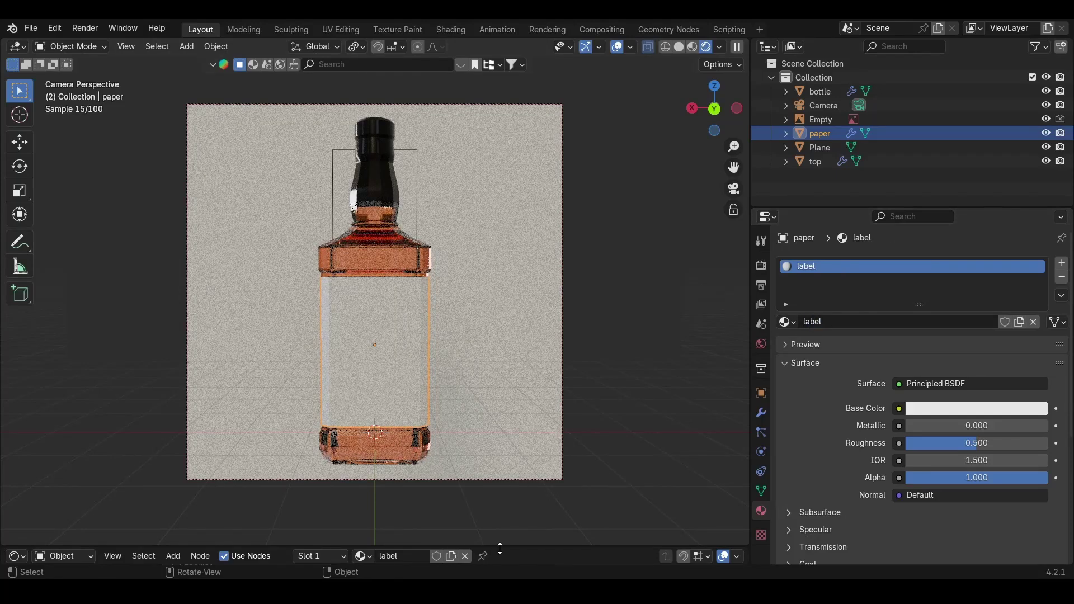
Step: Add an Image Texture with mapping nodes to the label material's Base Color and load e327698125b22987c820c79426c24595.jpg
left_click_drag(501, 547, 501, 280)
middle_click_drag(191, 361, 379, 365)
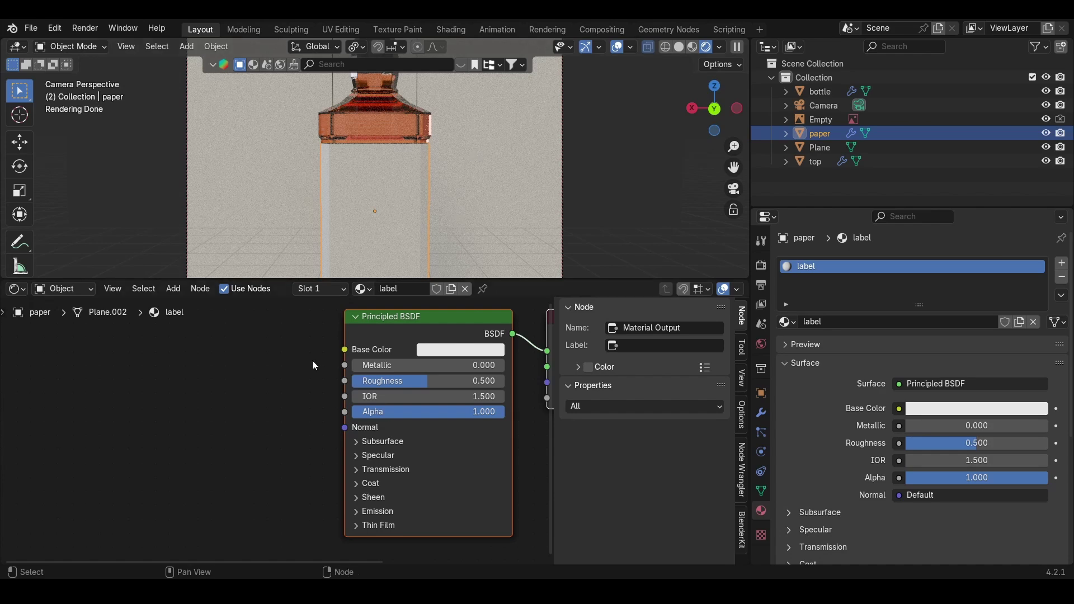
left_click(401, 313)
middle_click_drag(422, 316, 369, 318)
left_click_drag(364, 317, 362, 316)
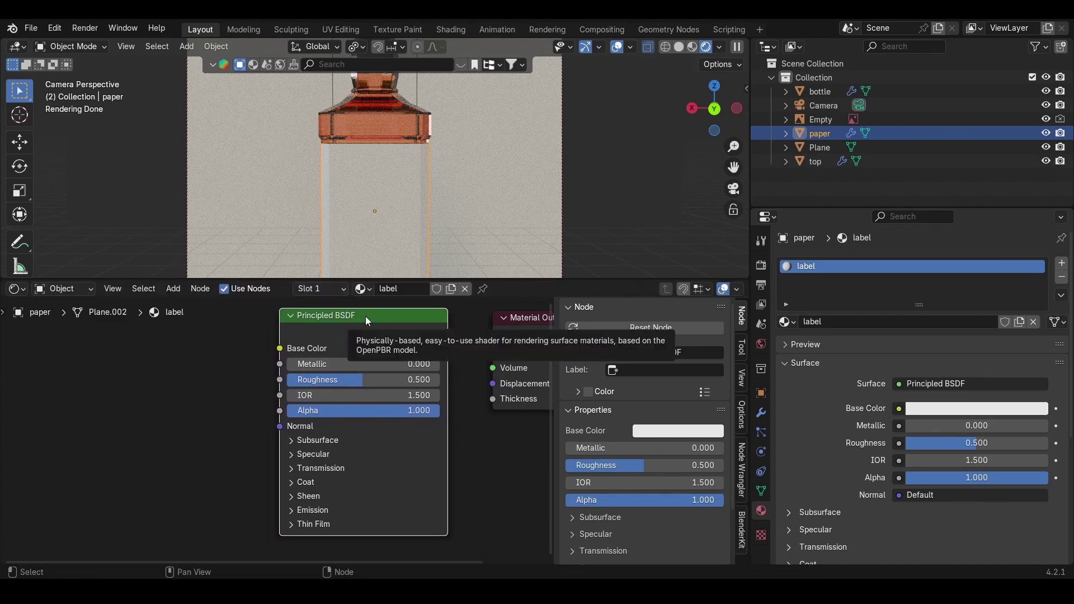
key("ctrl+t")
middle_click_drag(236, 390, 398, 379)
middle_click_drag(407, 424, 314, 430)
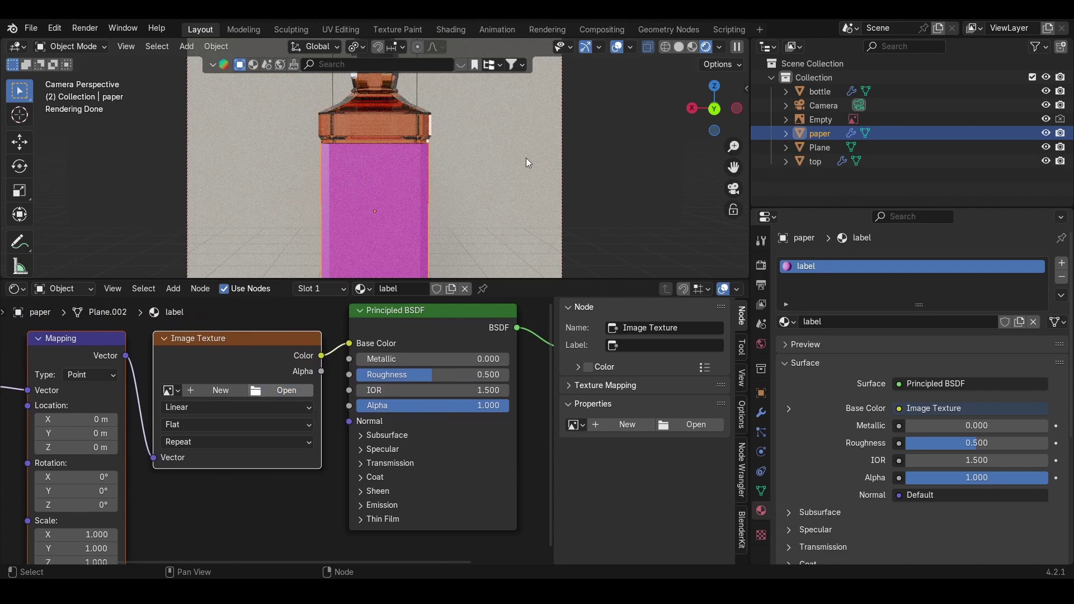
left_click(744, 494)
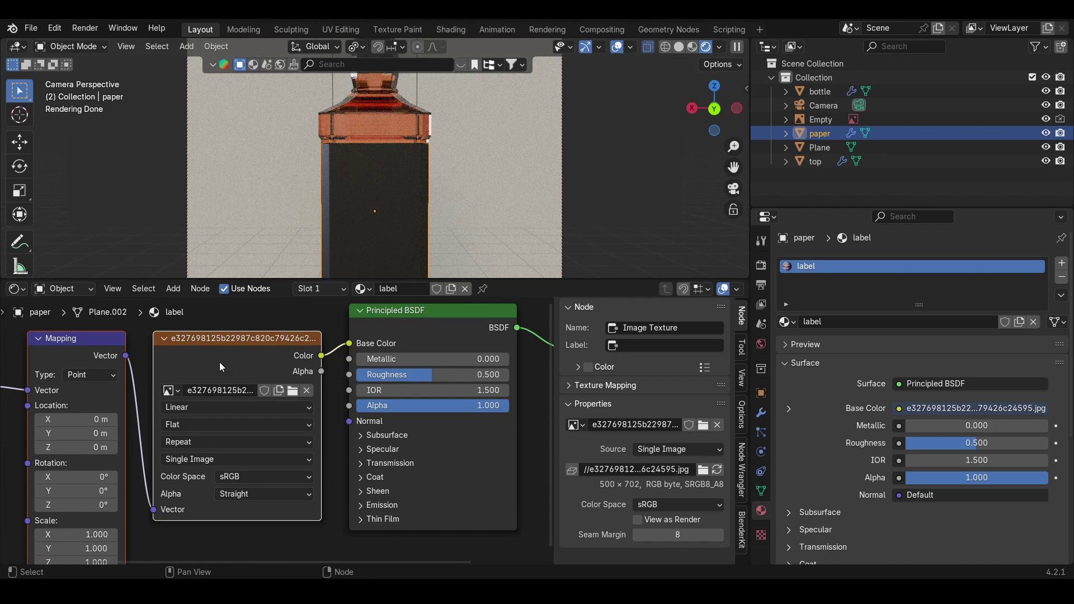
mouse_move(219, 362)
left_mouse_down()
mouse_move(212, 375)
mouse_move(222, 359)
left_mouse_up()
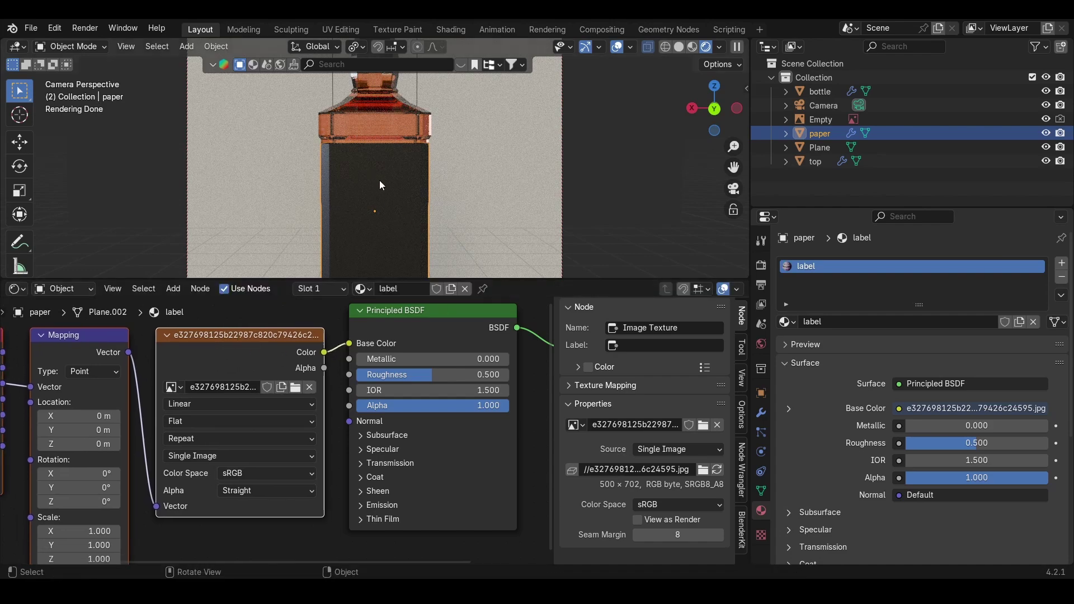
Step: Select the camera-facing faces of the paper mesh in back view and unwrap them
key("Tab")
left_click(713, 113)
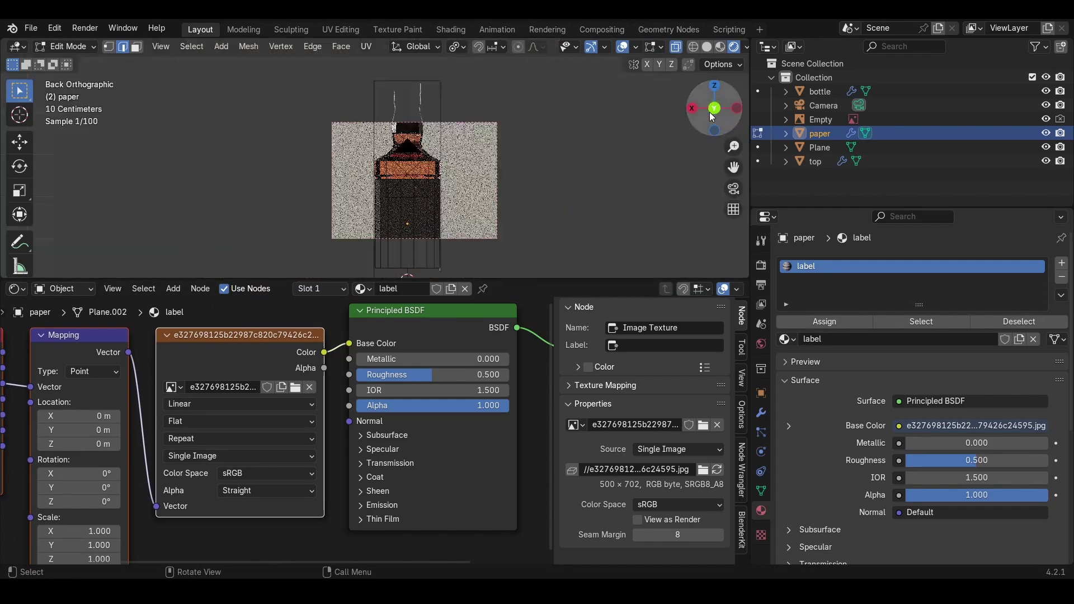
middle_click_drag(419, 219, 418, 175, "shift")
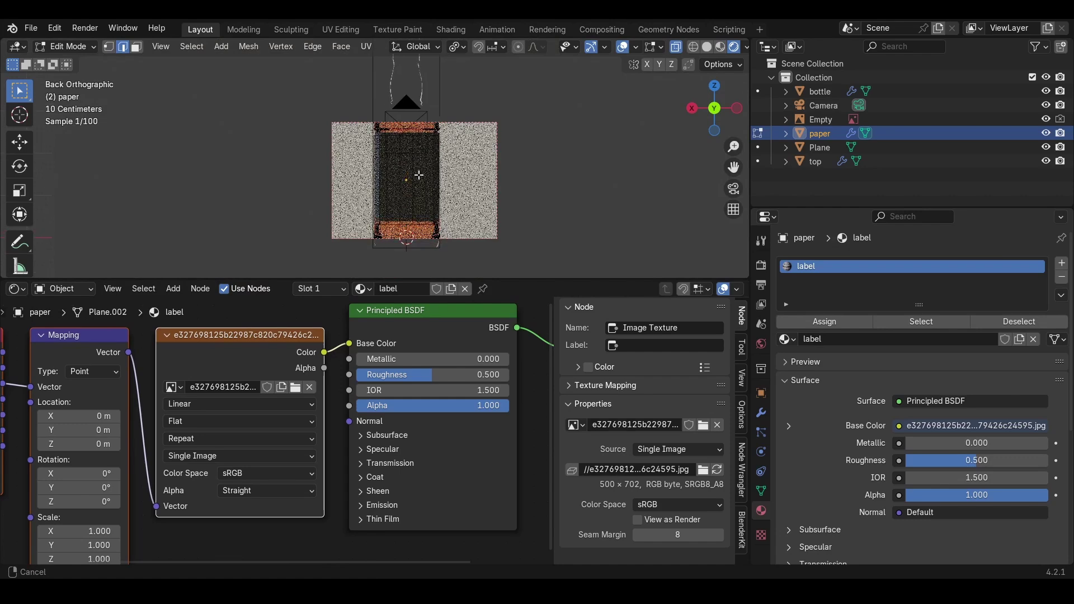
key("3")
key("a")
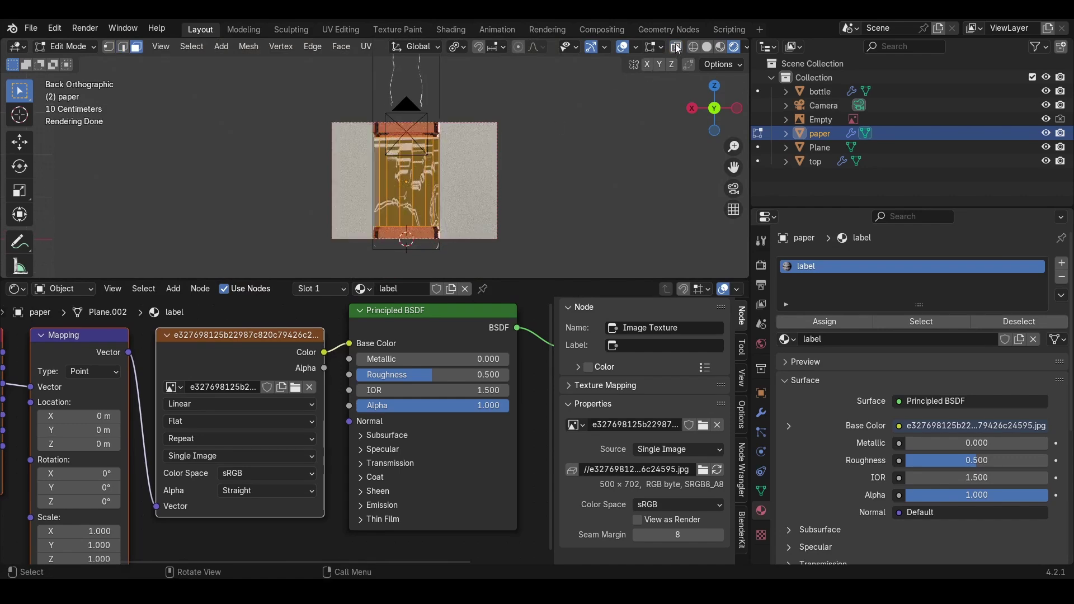
key("u")
left_click(409, 180)
Step: Switch the node editor area to the UV Editor and move the unwrapped UVs up along Y to center them on the label image
left_click(14, 290)
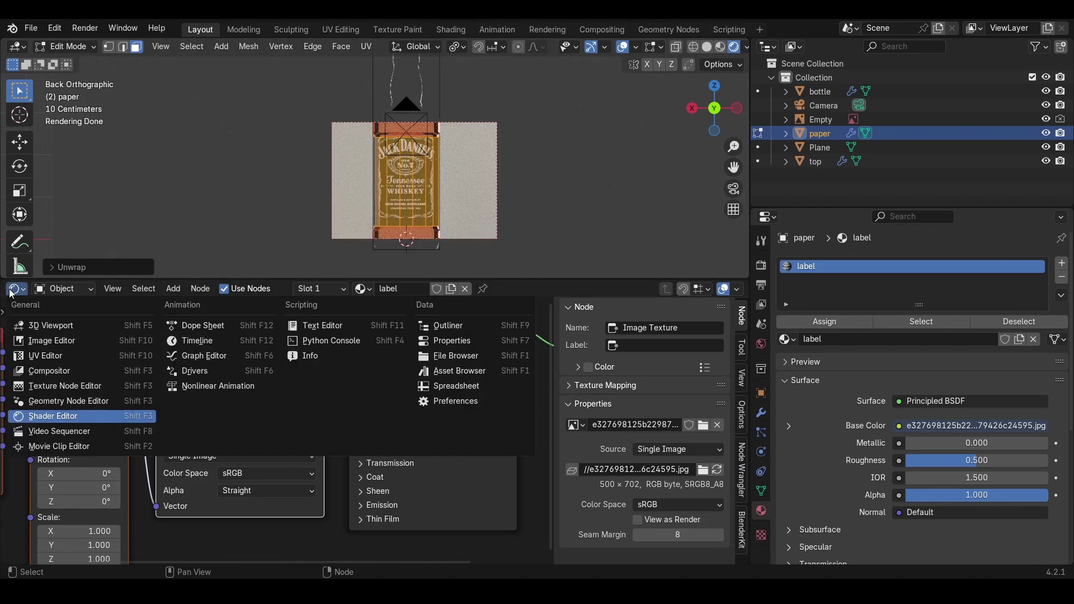
left_click(75, 357)
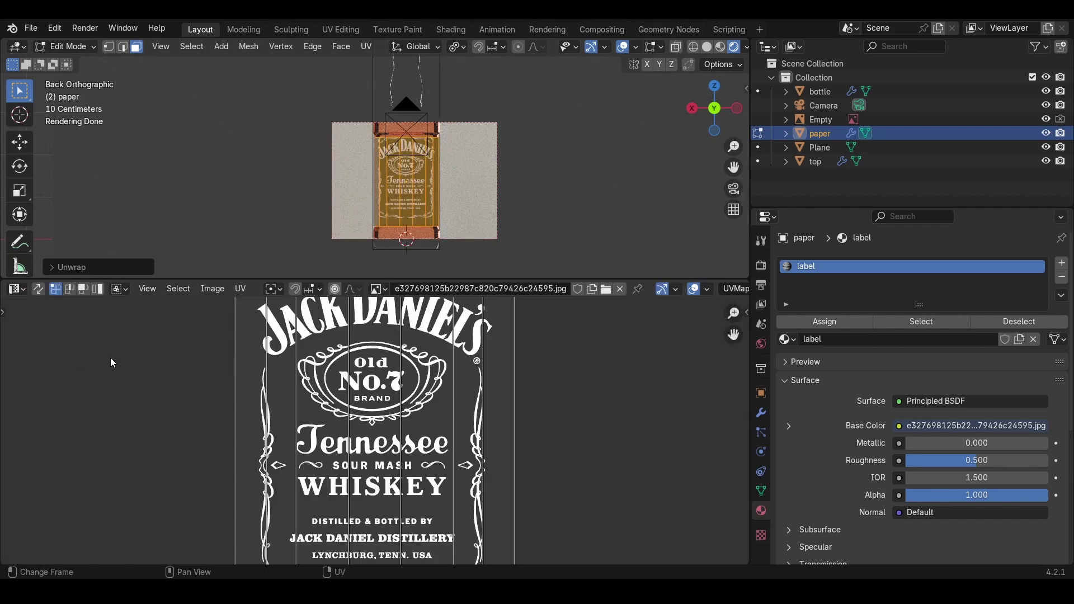
scroll(383, 399, "down", 3)
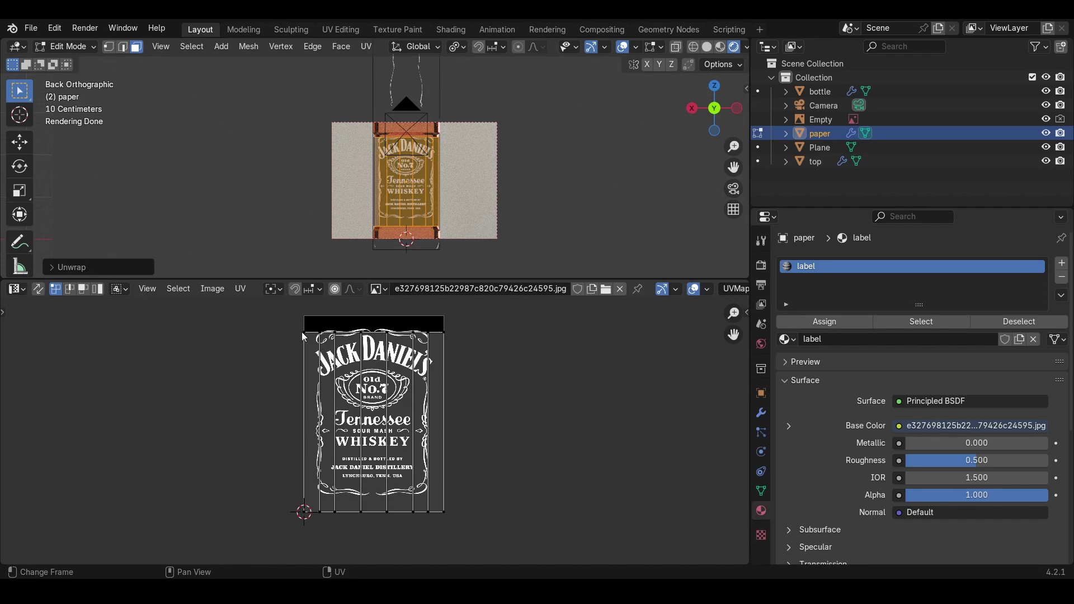
left_click_drag(304, 336, 475, 529)
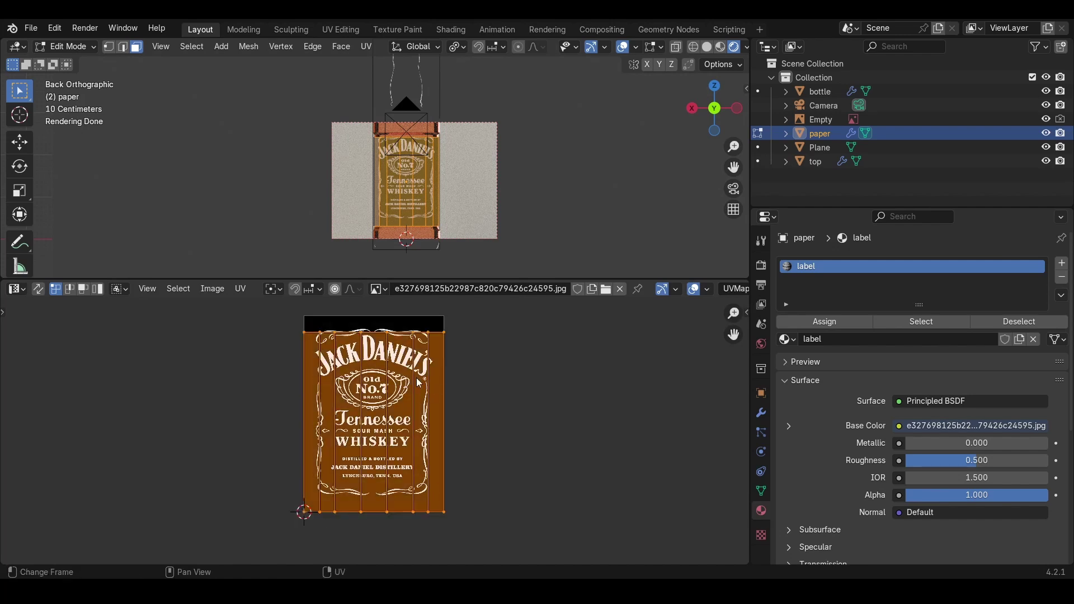
key("g")
key("y")
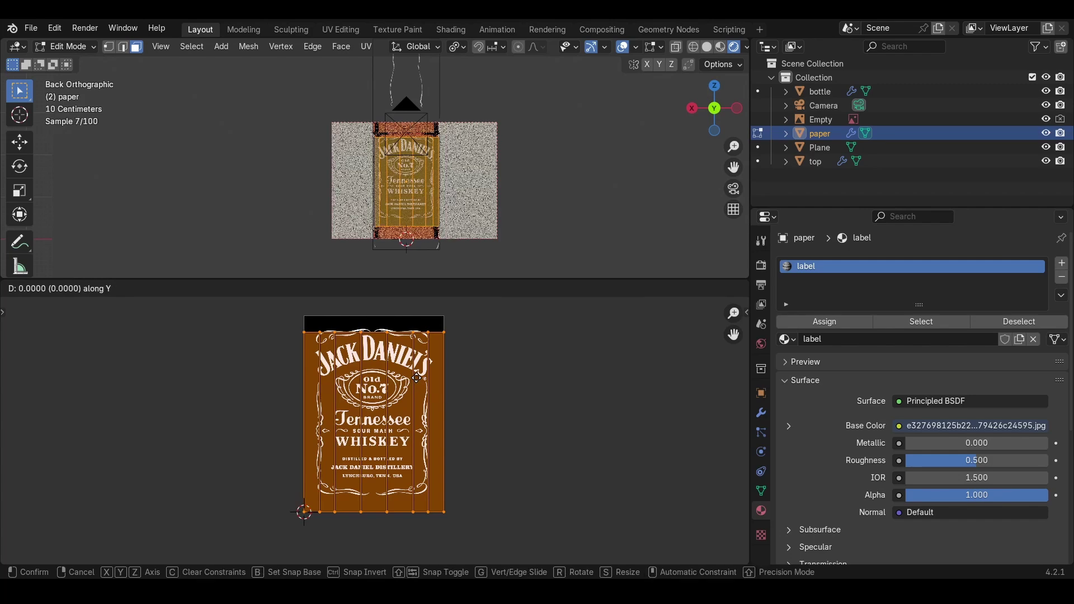
left_click(416, 366)
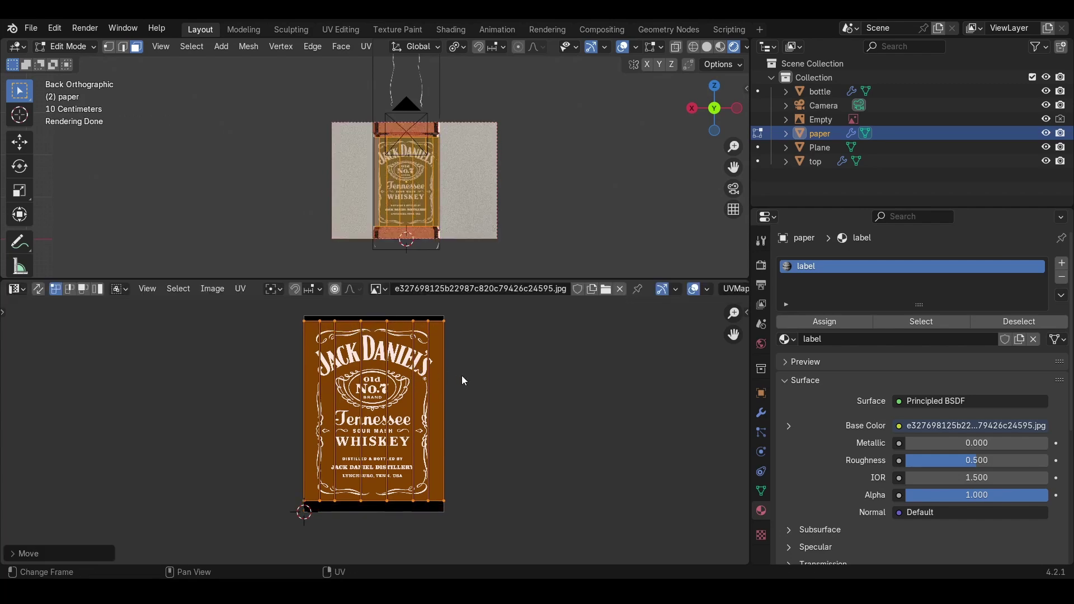
Step: Stretch the UVs along Y to the label image's full height and shift them slightly down to align with its edges
key("s")
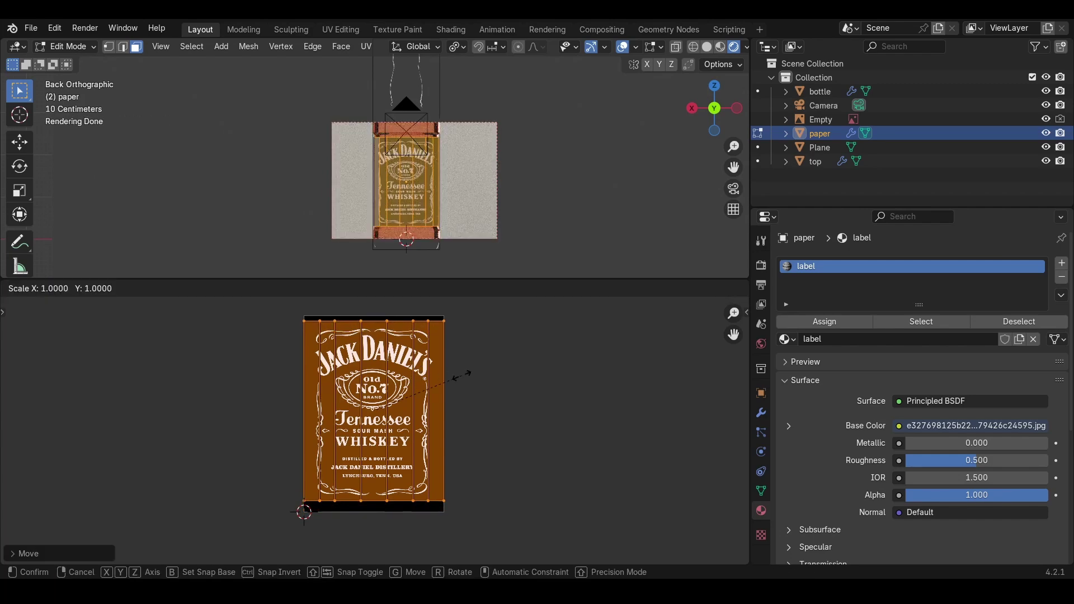
key("y")
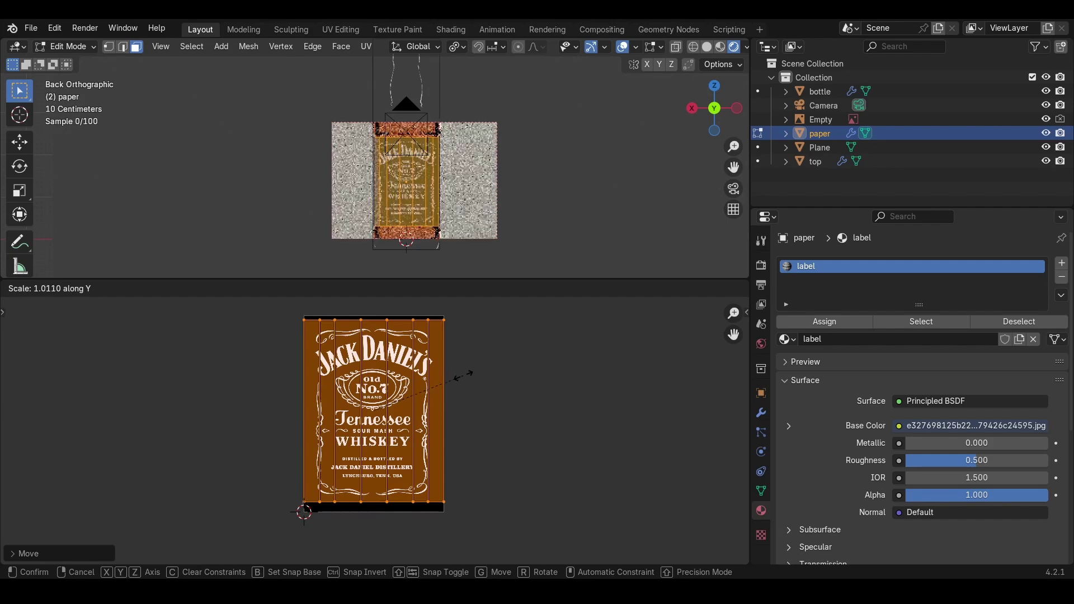
left_click(471, 374)
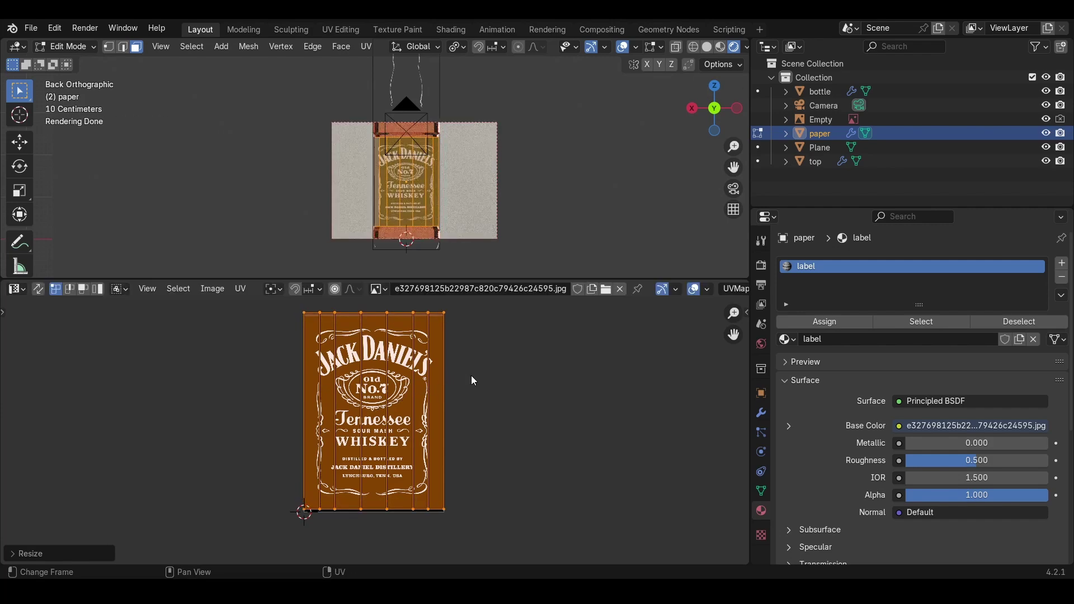
key("g")
key("y")
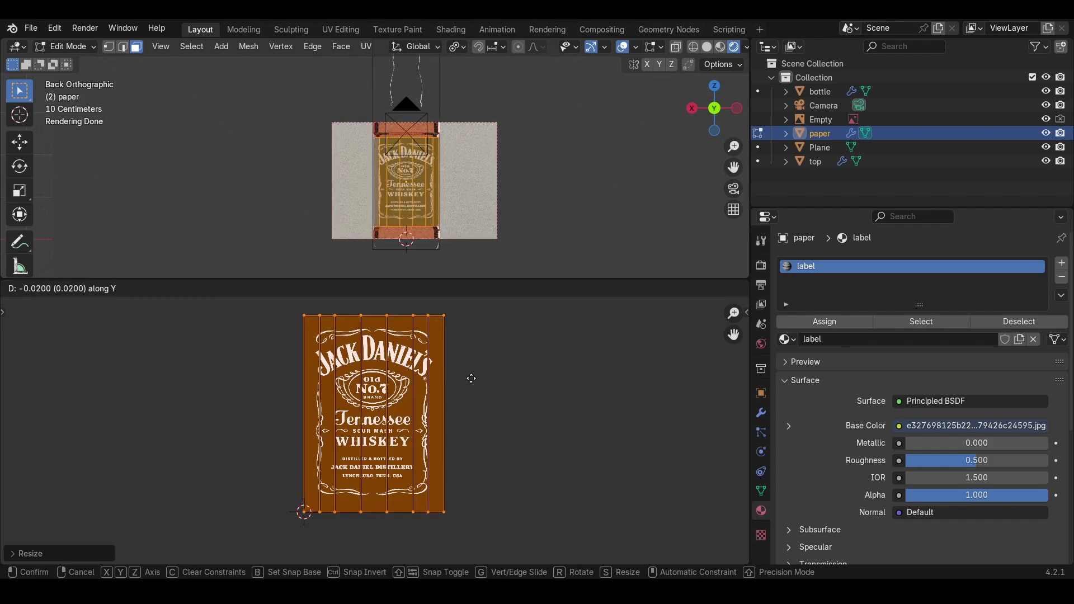
left_click(471, 377)
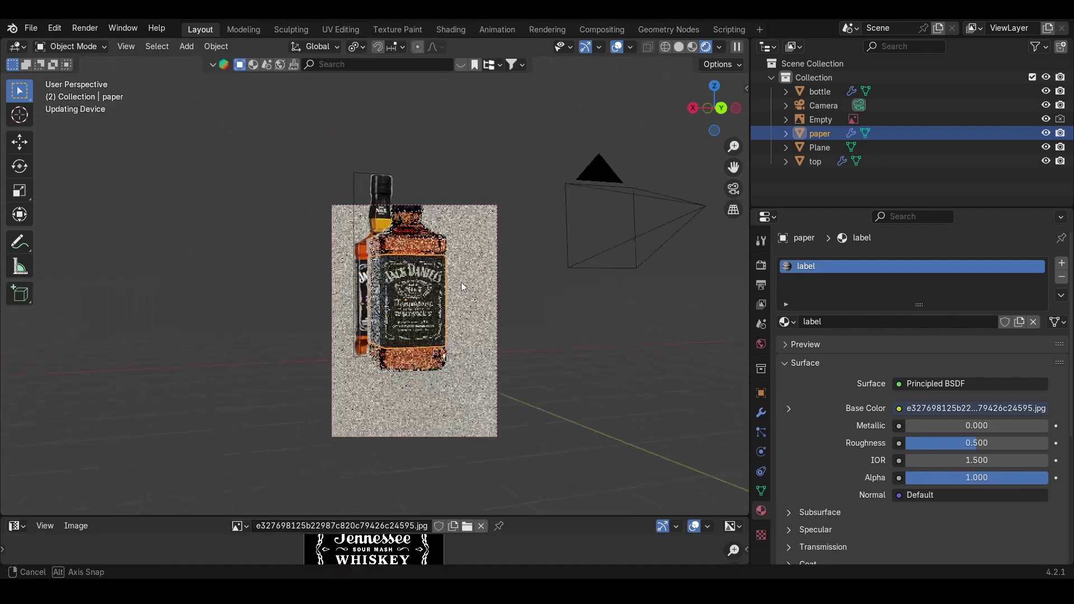
Step: Select the paper mesh's side faces in the right orthographic view and unwrap them
middle_click_drag(392, 313, 367, 274)
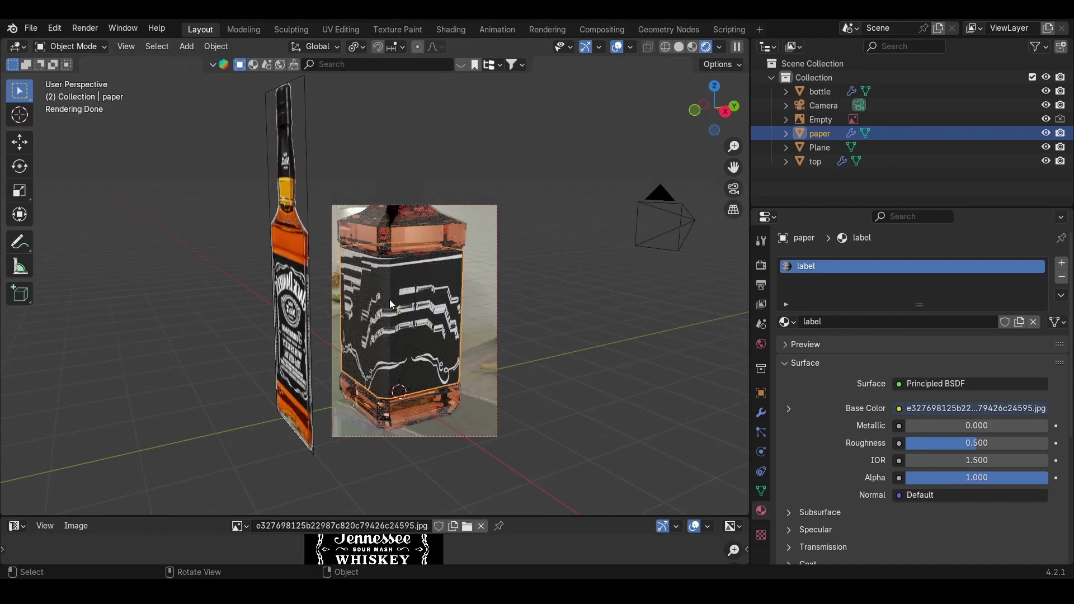
middle_click_drag(364, 358, 389, 273)
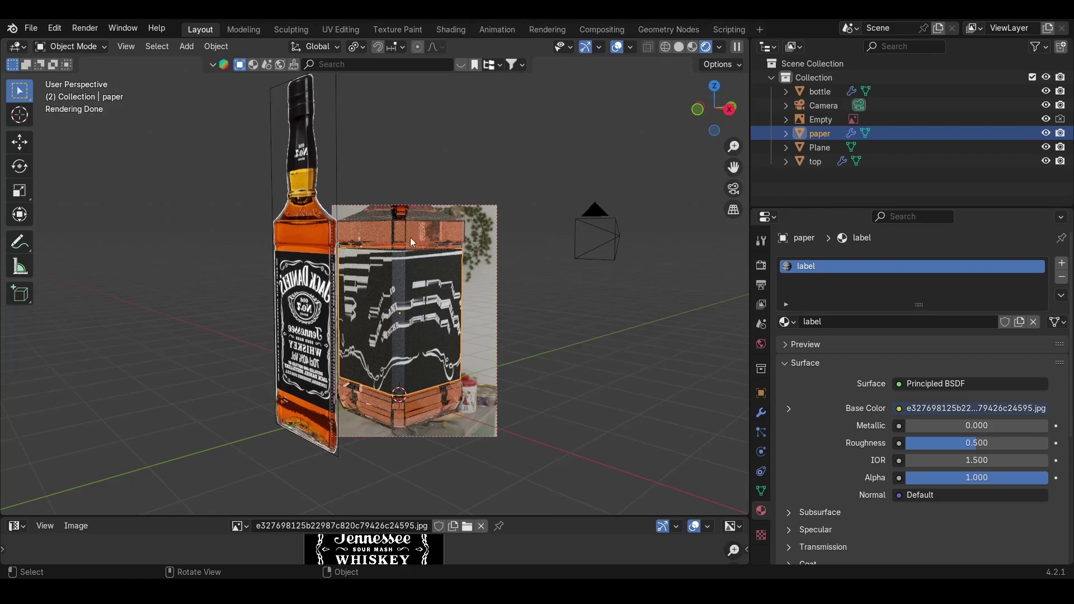
middle_click_drag(463, 286, 366, 326)
middle_click_drag(374, 279, 411, 287)
key("Tab")
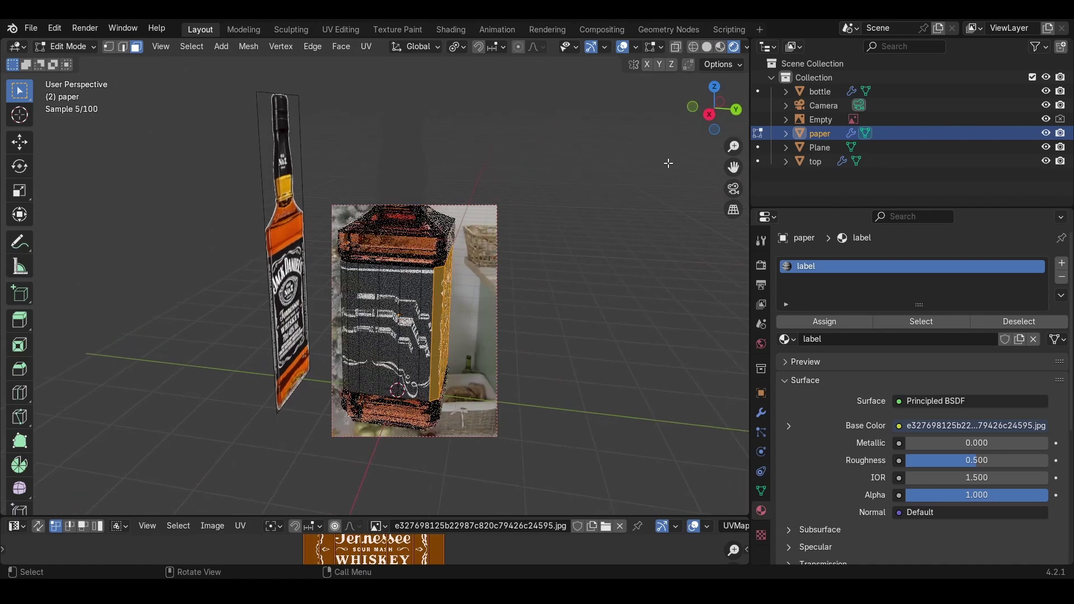
left_click(709, 115)
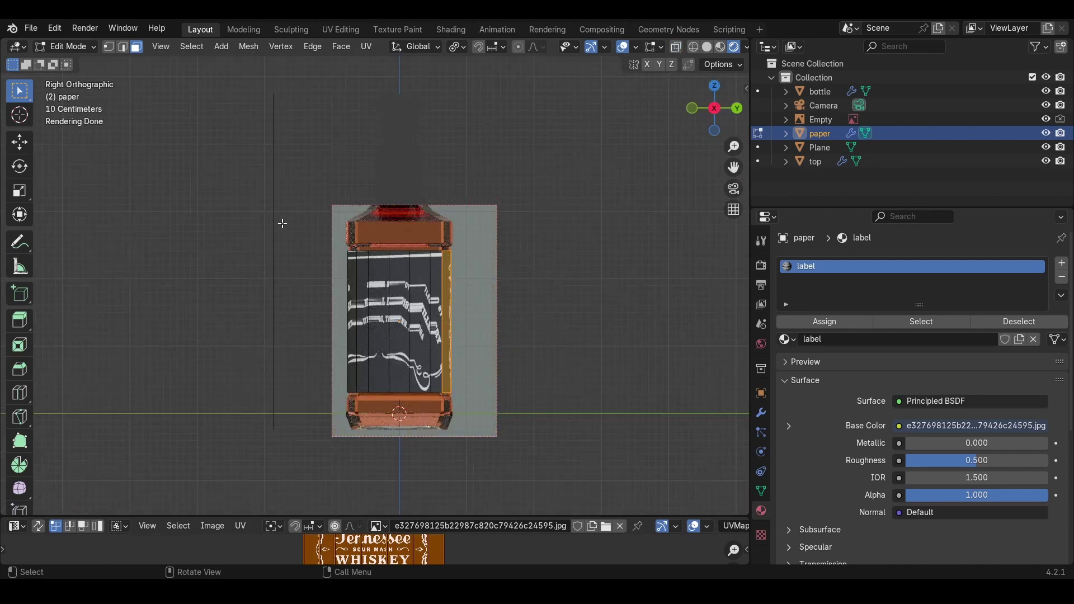
left_click_drag(304, 225, 439, 402)
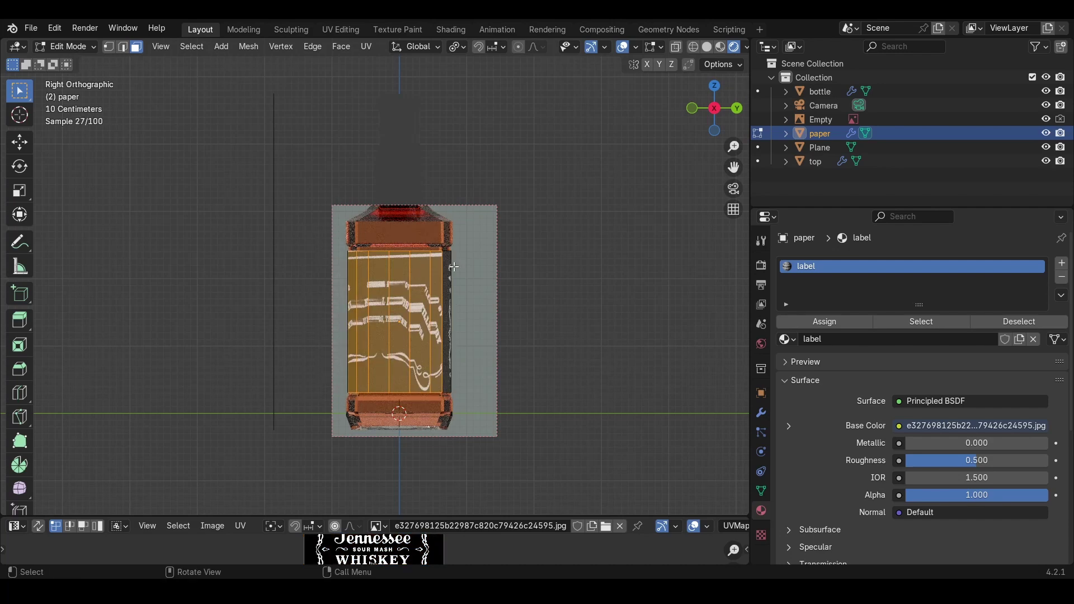
key("u")
left_click(428, 282)
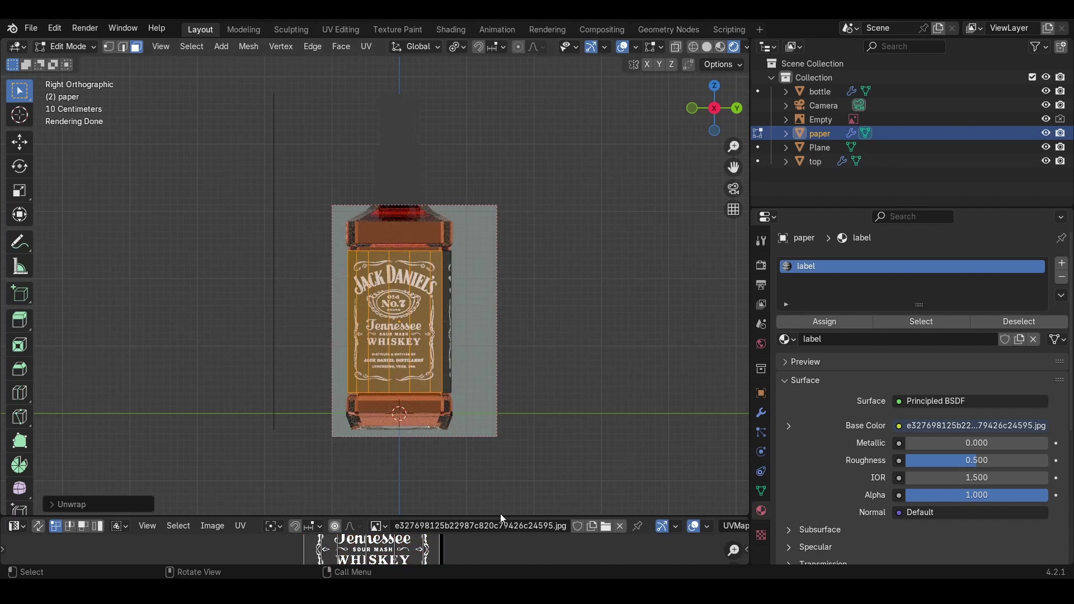
Step: Shrink the side faces' UVs to a small patch and move them onto a plain black area of the label image
left_click_drag(501, 515, 492, 171)
key("a")
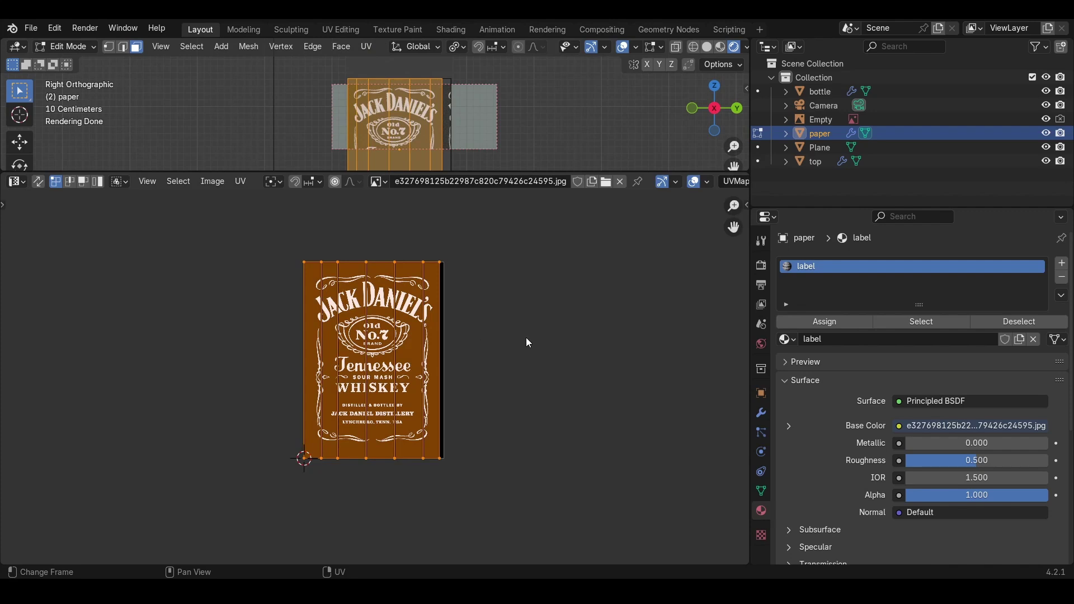
key("s")
left_click(417, 348)
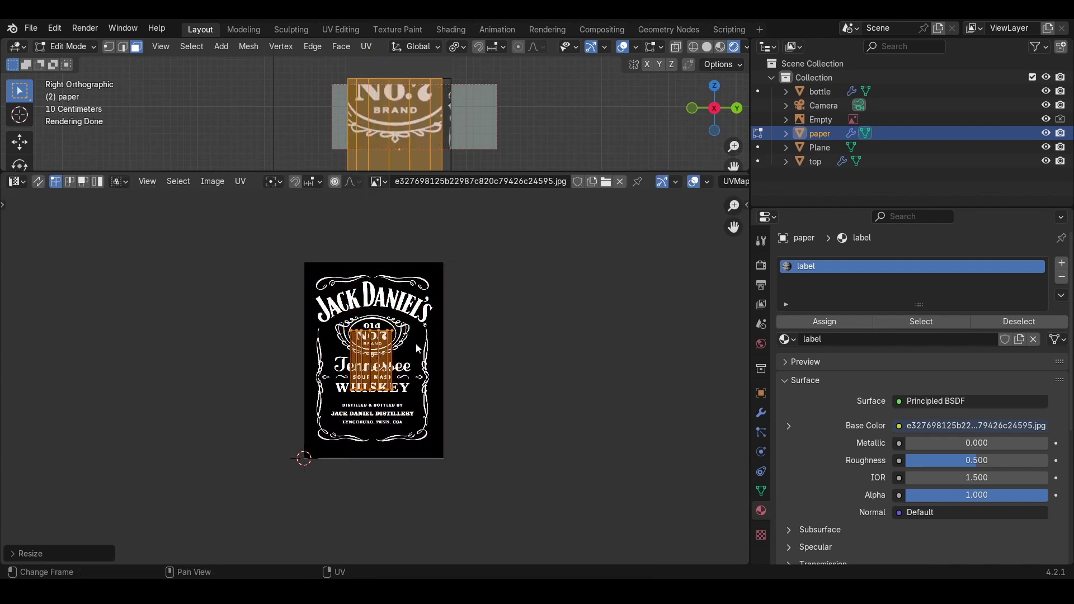
key("s")
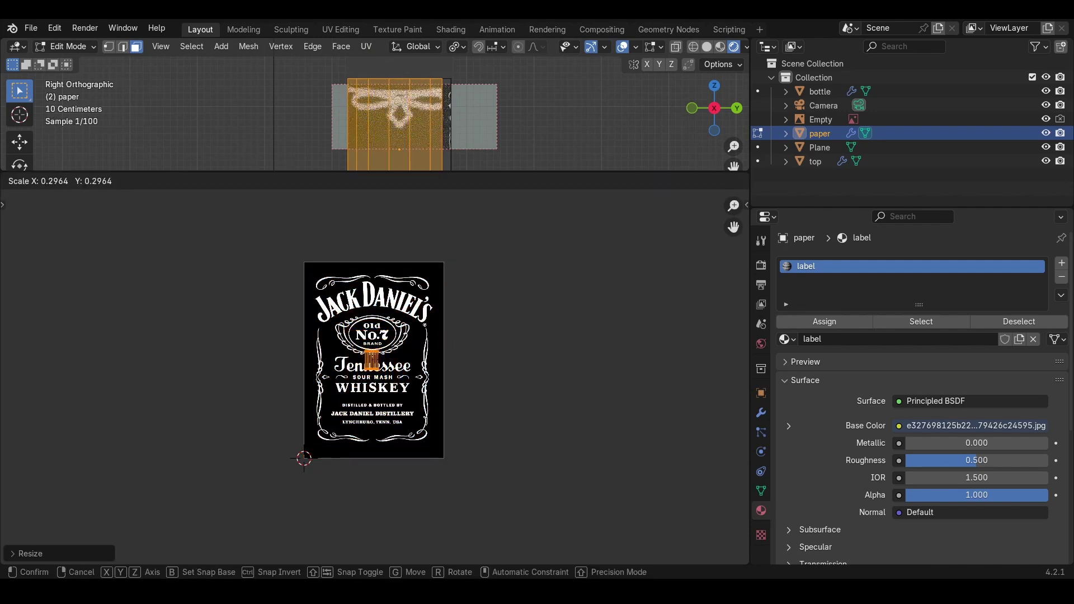
left_click(405, 366)
key("g")
left_click(409, 351)
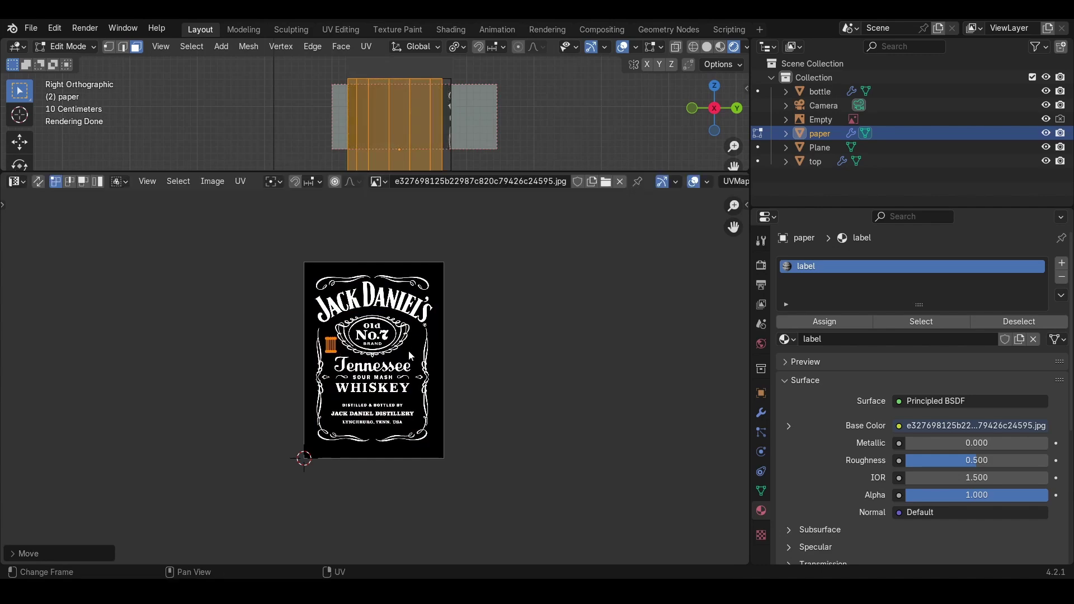
key("Tab")
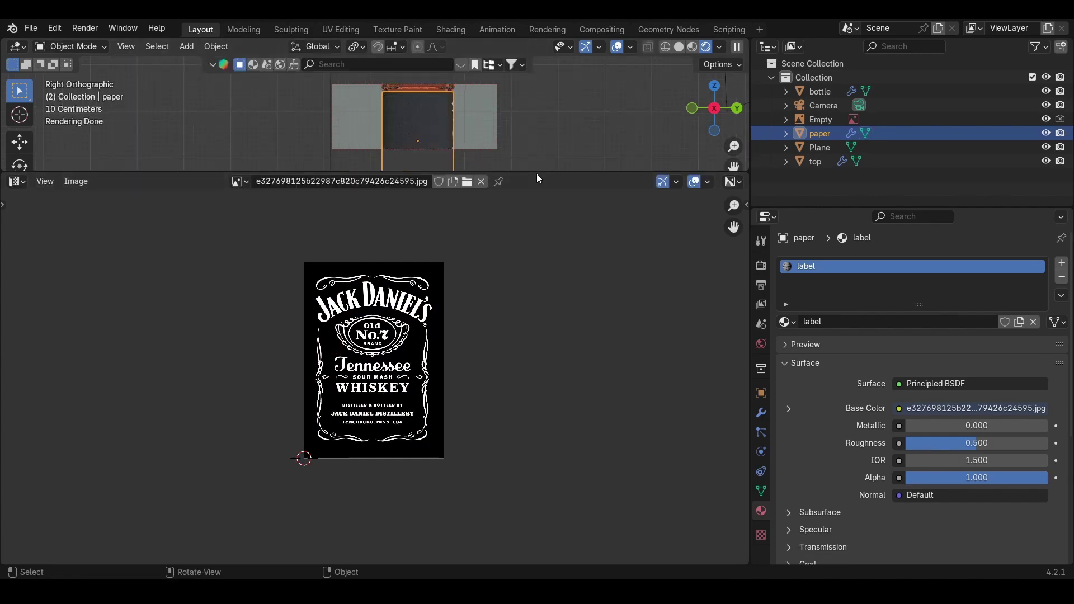
scroll(408, 365, "up", 3)
scroll(360, 398, "down", 1)
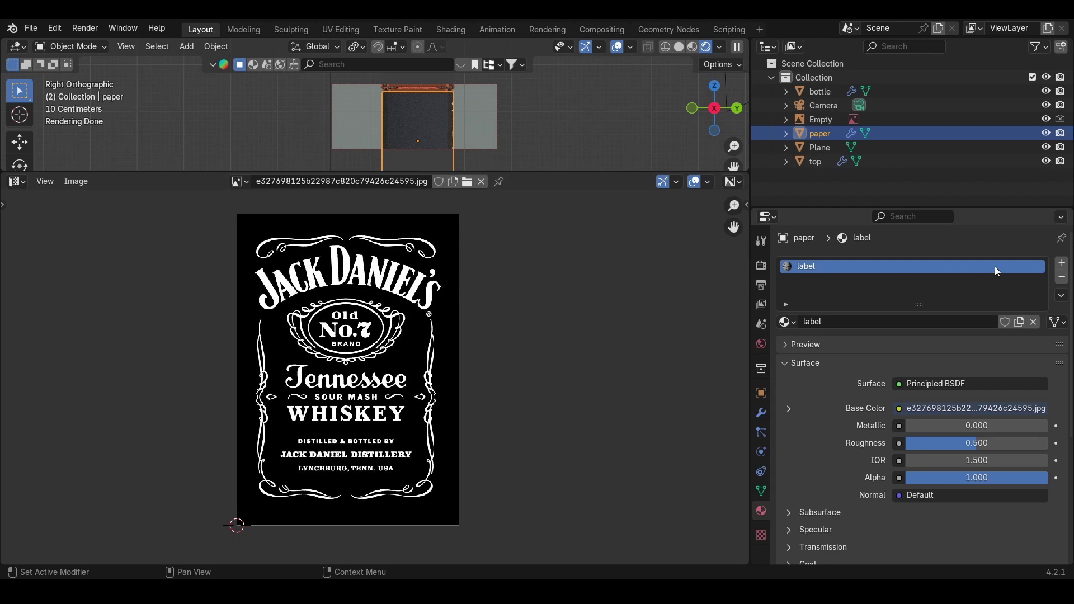
left_click(1062, 264)
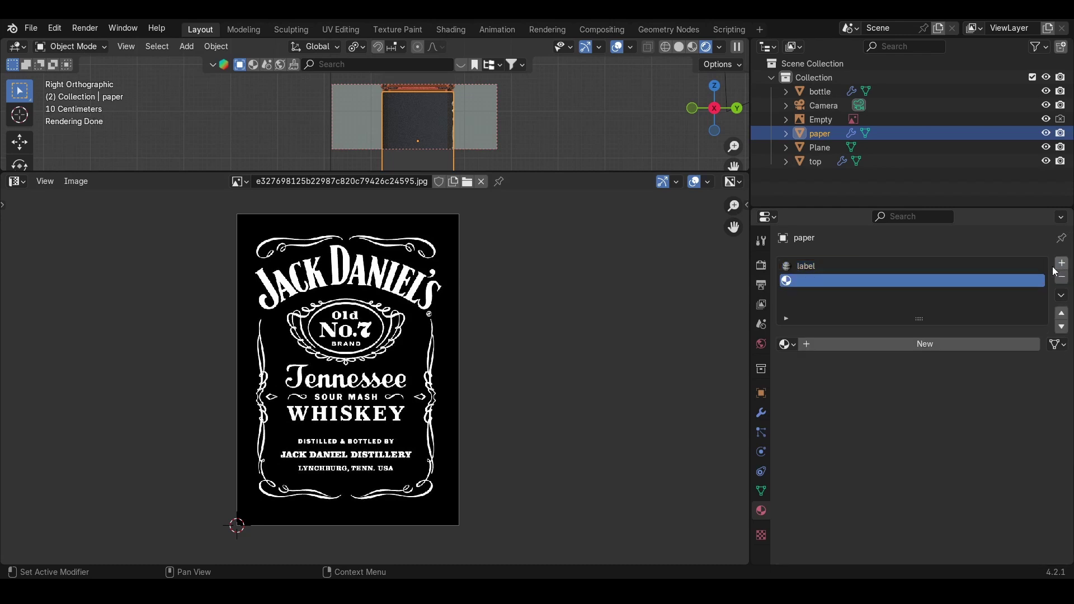
left_click(1059, 279)
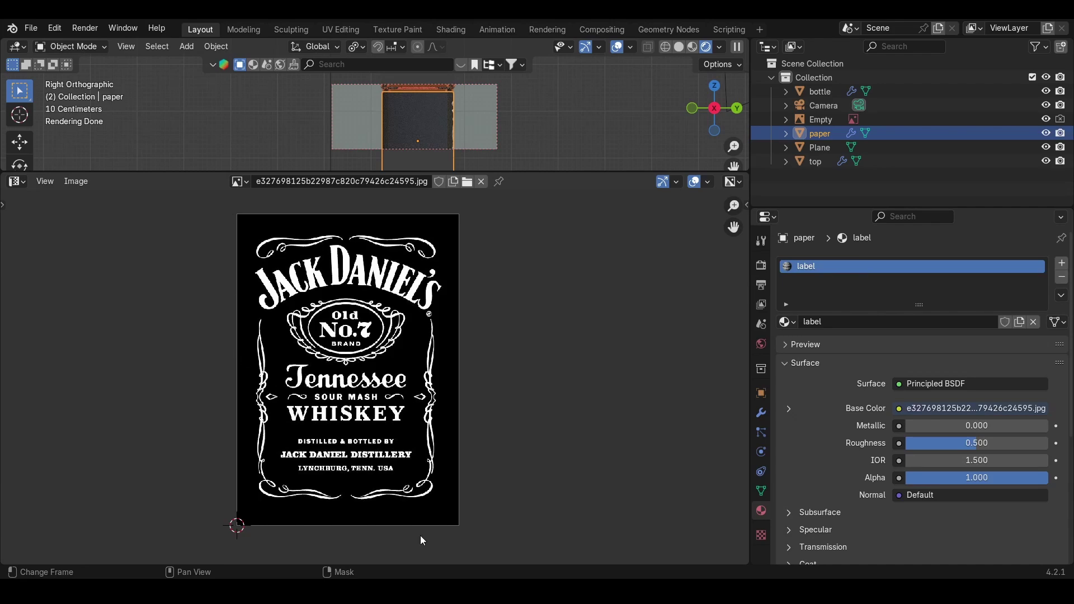
Step: Enlarge the 3D viewport, show the labelled bottle through the camera and save the file
left_click_drag(538, 171, 554, 451)
middle_click_drag(440, 278, 382, 304)
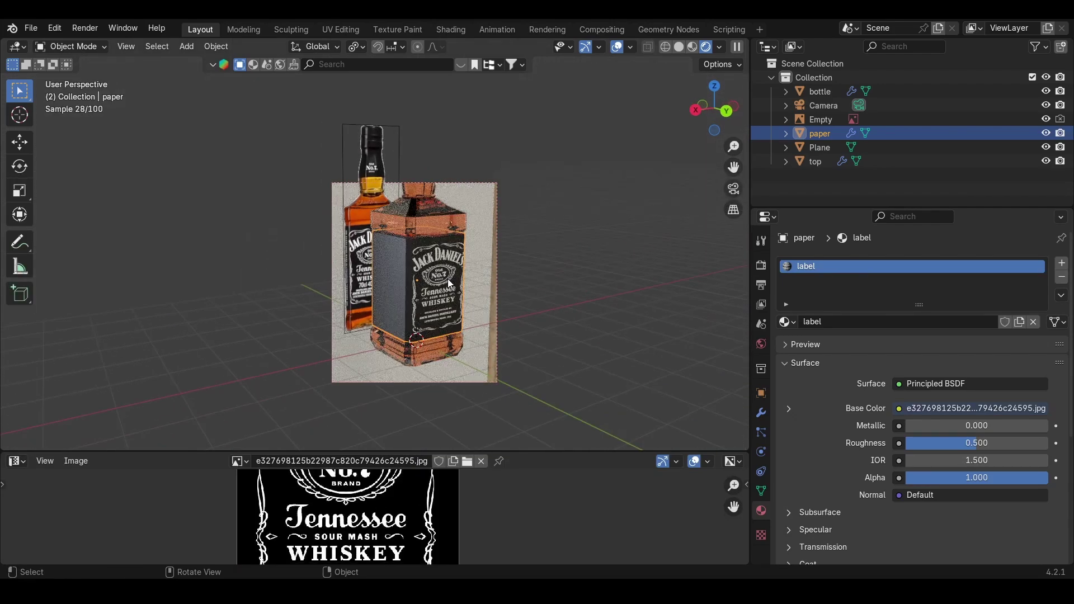
key("KP_0")
left_click(476, 203)
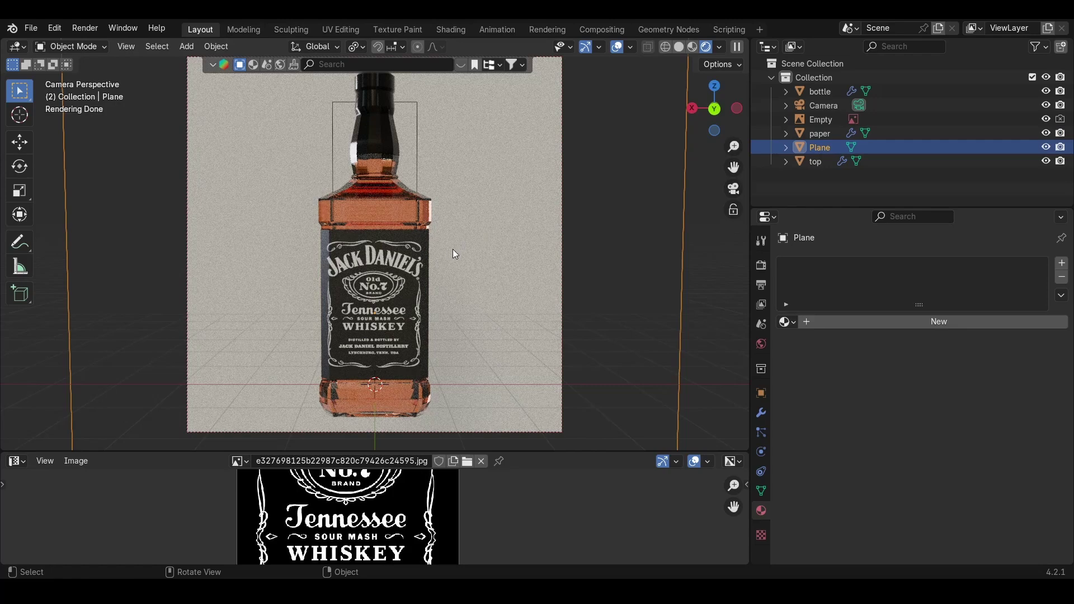
key("ctrl+s")
Step: Set the paper's label material to Metallic 1.000 and Roughness 0.785
left_click(404, 267)
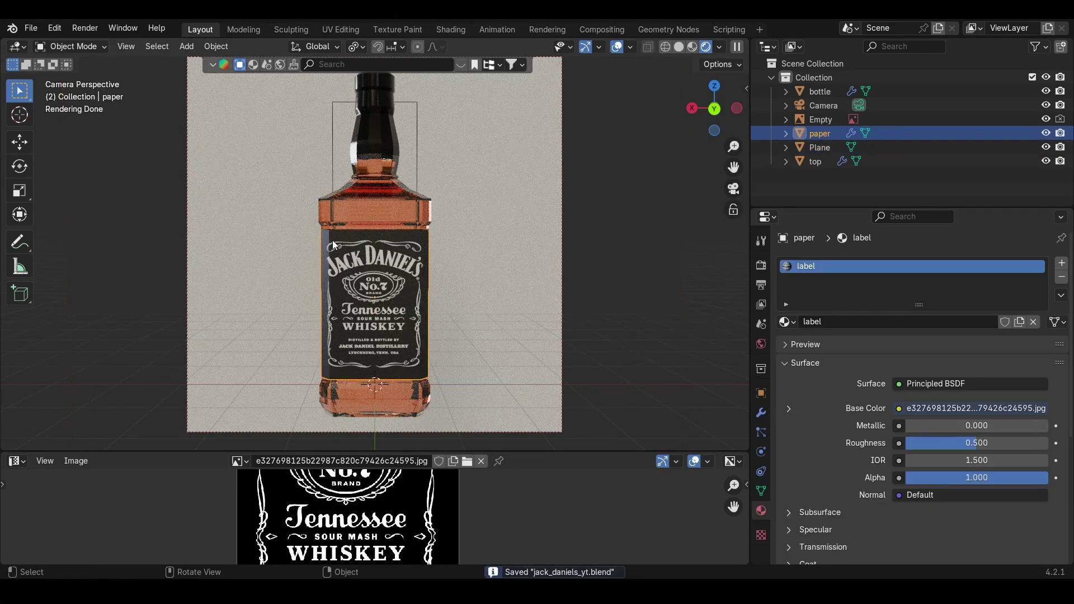
left_click_drag(969, 428, 1071, 426)
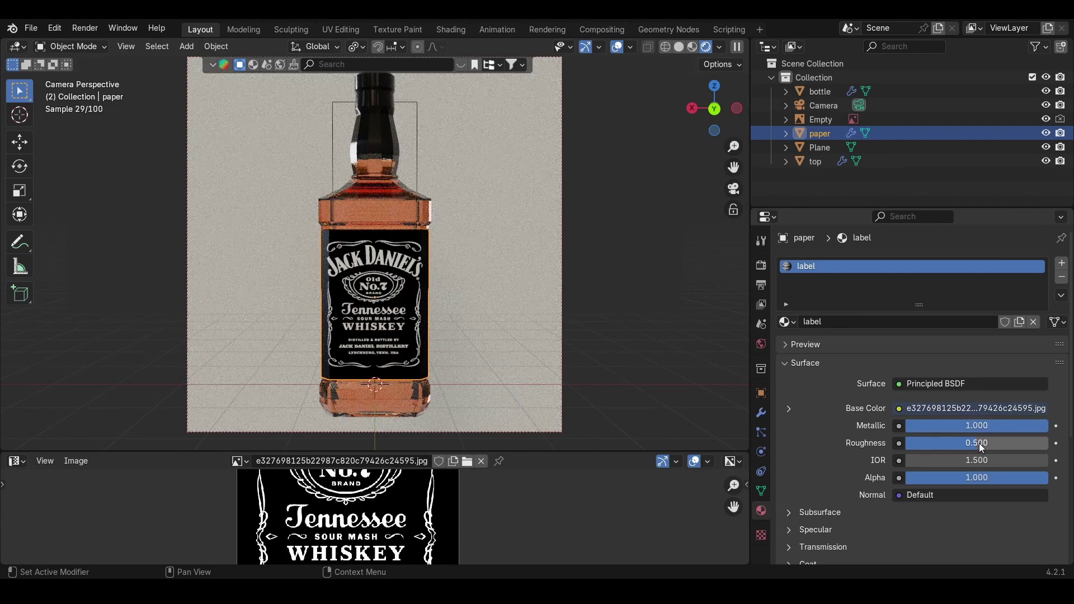
mouse_move(979, 443)
left_mouse_down()
mouse_move(1069, 442)
mouse_move(970, 446)
mouse_move(995, 446)
left_mouse_up()
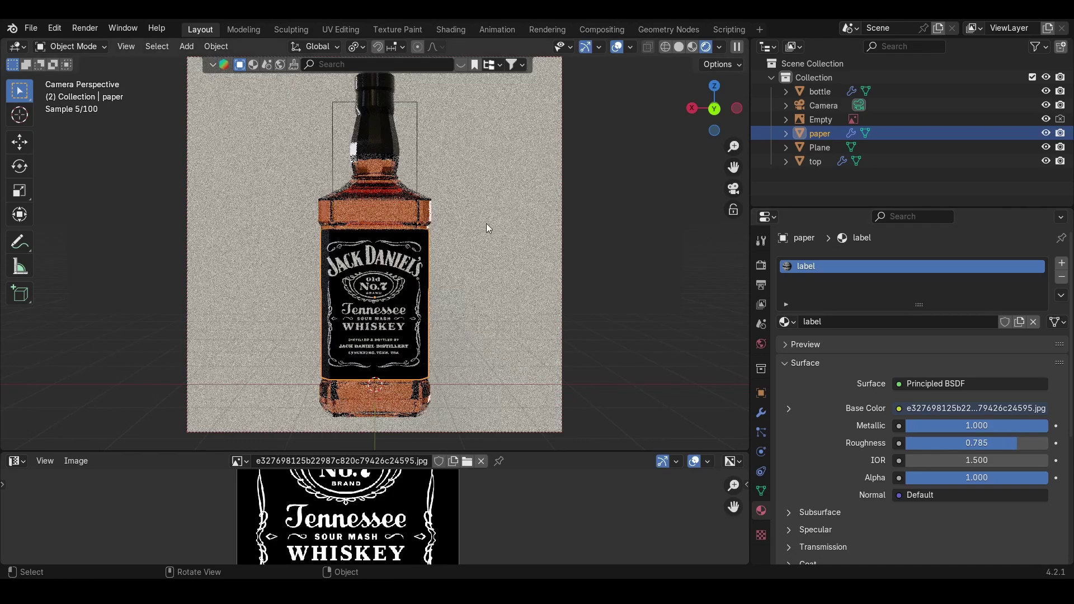
Step: Give the backdrop plane a new material with Metallic 1.000, Roughness 1.000 and a pure white base color
left_click(478, 219)
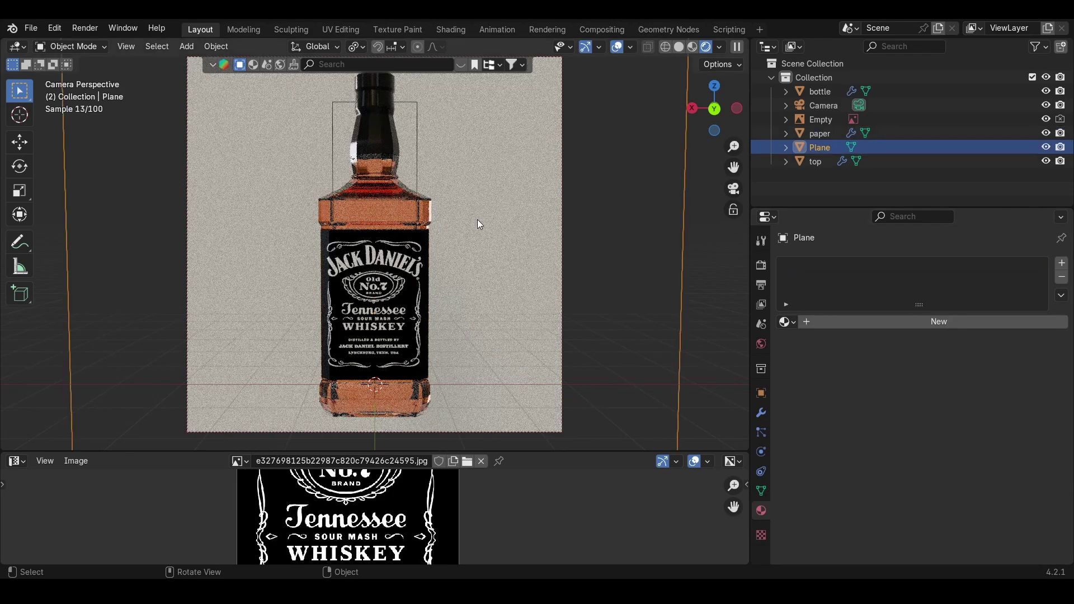
left_click(901, 323)
left_click_drag(969, 427, 1047, 427)
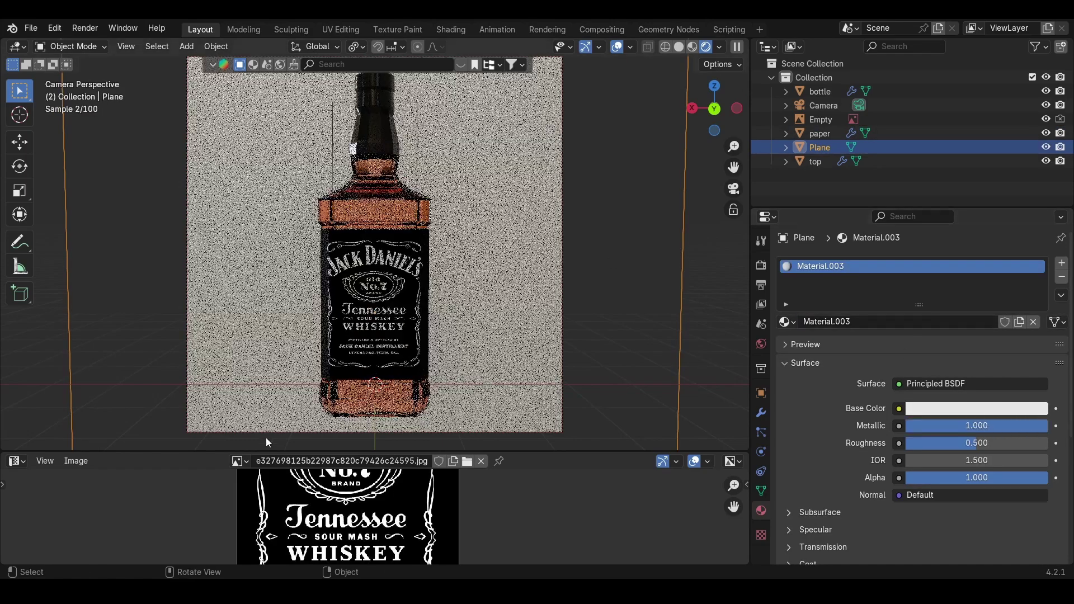
left_click_drag(973, 444, 1029, 444)
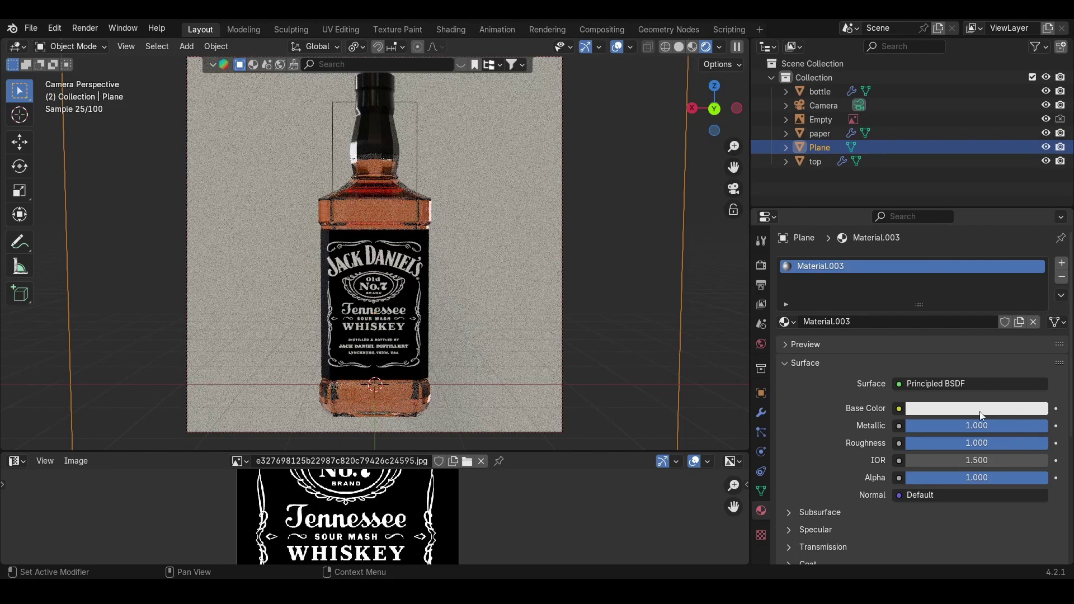
left_click(980, 411)
left_click_drag(1036, 204, 1036, 186)
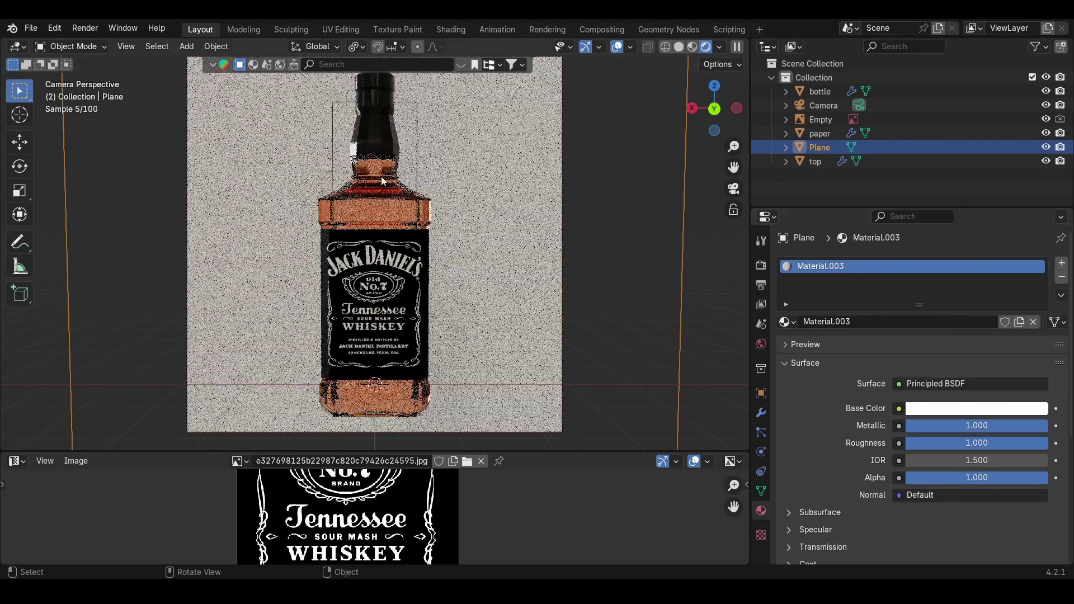
Step: Hide the Empty reference image in the viewport
scroll(438, 258, "down", 3)
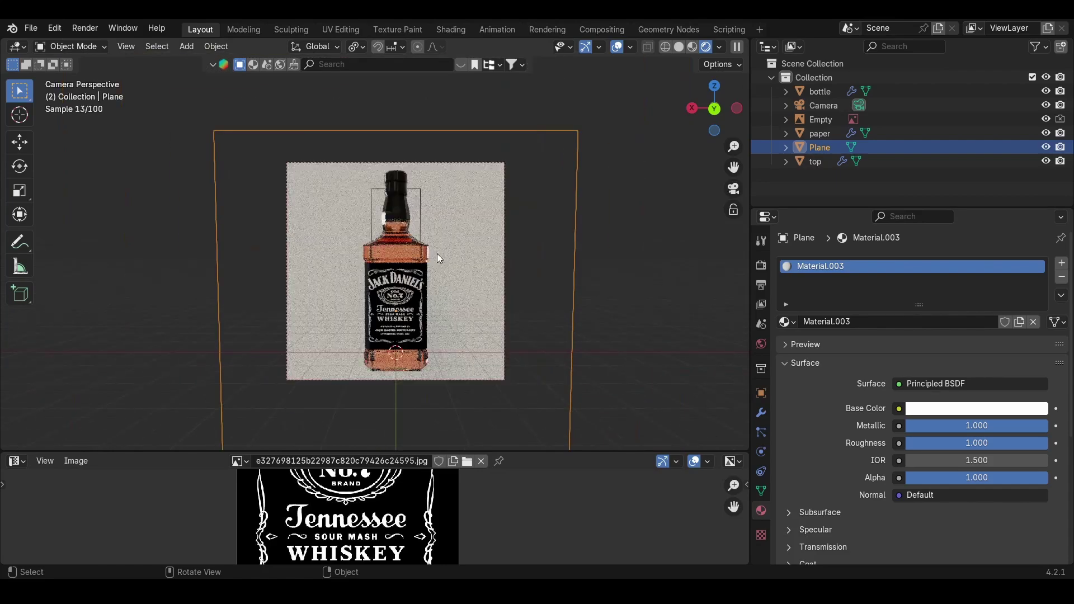
scroll(436, 251, "up", 2)
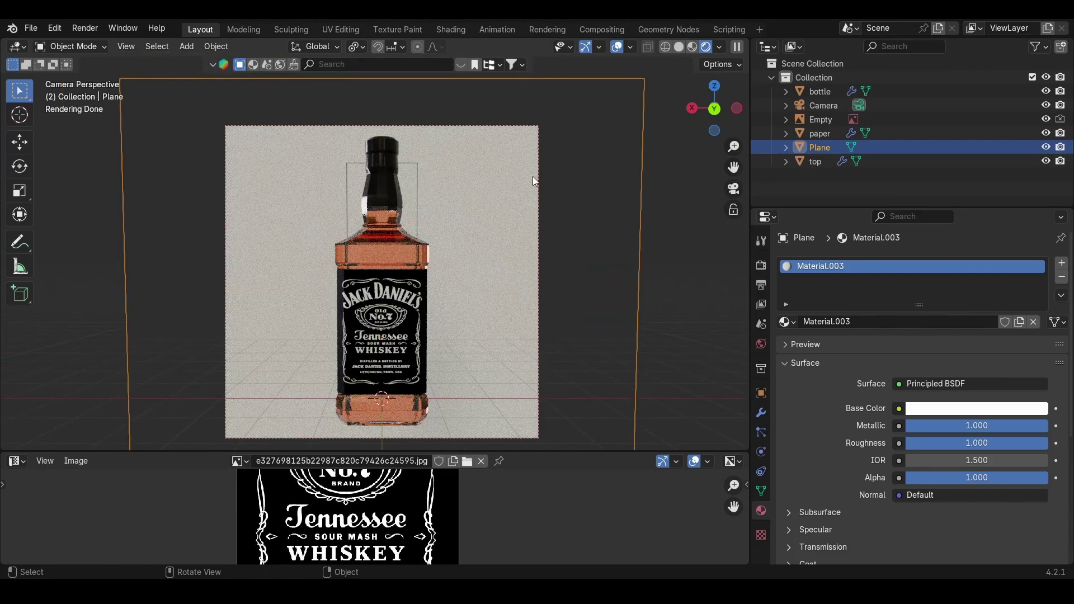
left_click(1045, 119)
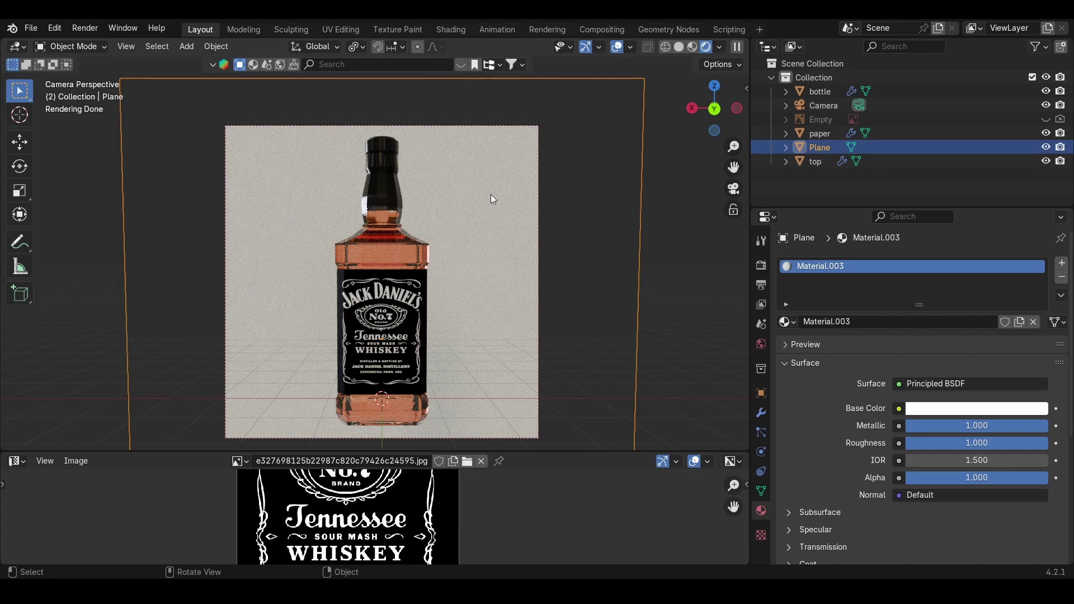
Step: Shift the base color of the bottle's Material.002 to a more saturated, yellower orange at full brightness
left_click(373, 256)
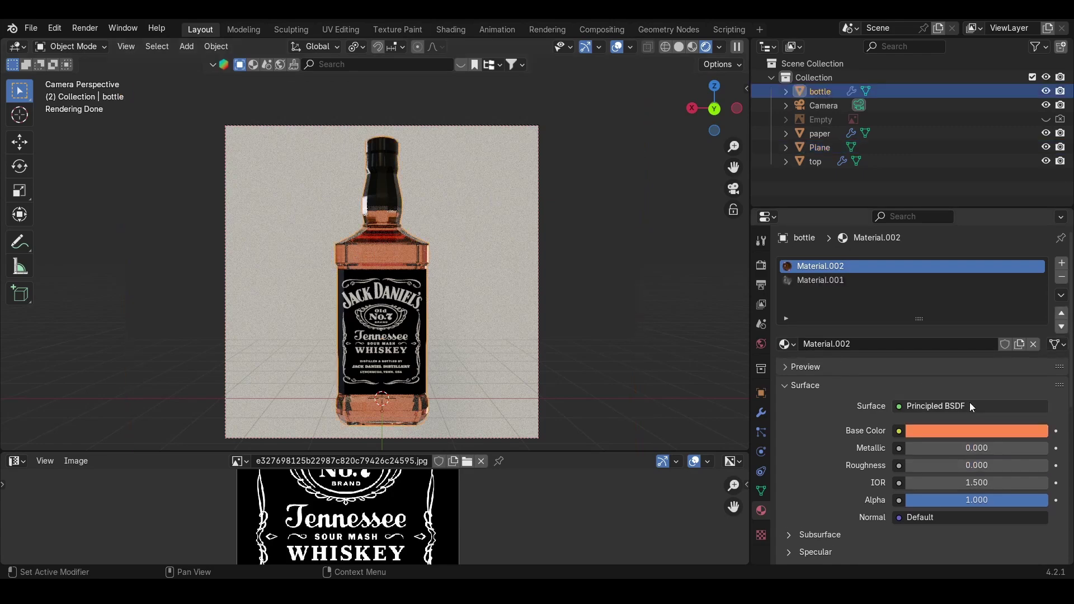
left_click(977, 431)
left_click_drag(948, 311, 946, 319)
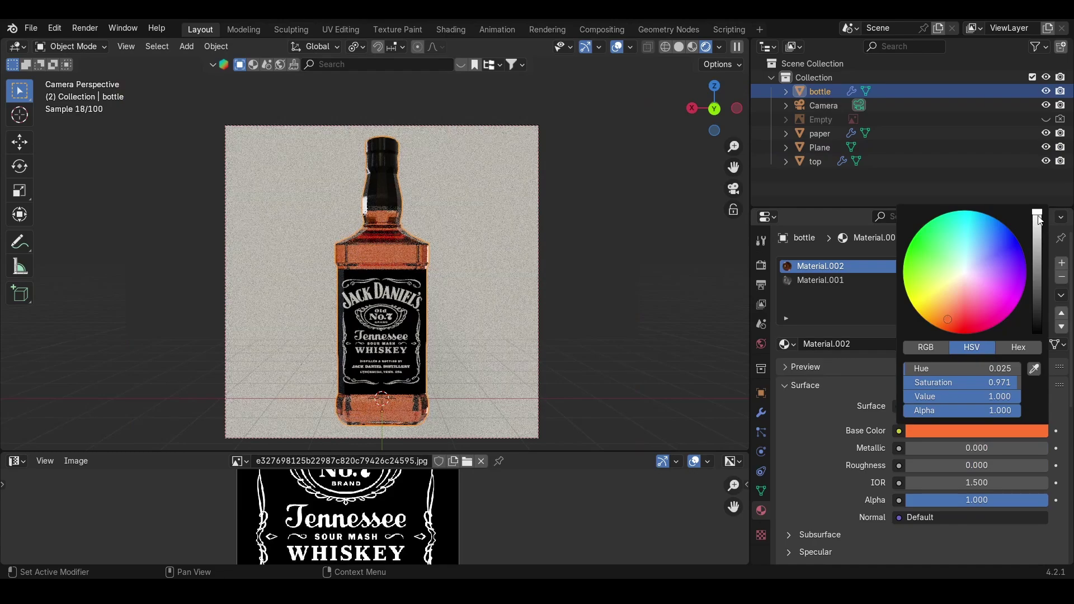
mouse_move(1037, 217)
left_mouse_down()
mouse_move(1037, 247)
mouse_move(1037, 210)
left_mouse_up()
mouse_move(948, 319)
left_mouse_down()
mouse_move(951, 311)
mouse_move(939, 319)
left_mouse_up()
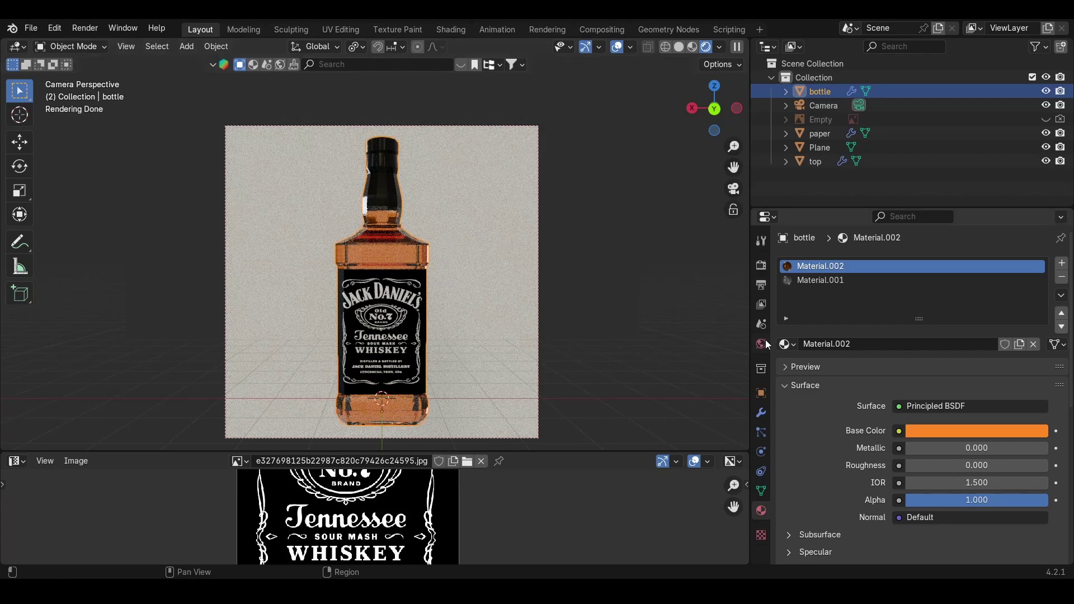
Step: Hide the backdrop plane and enable Transparent in the render's Film settings
left_click(439, 174)
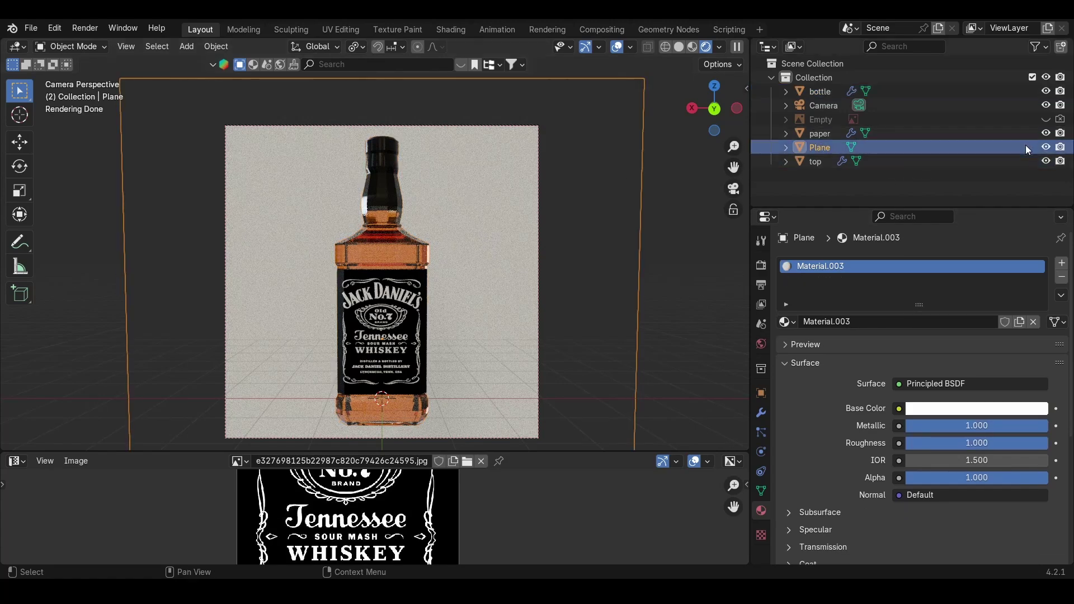
left_click(1045, 148)
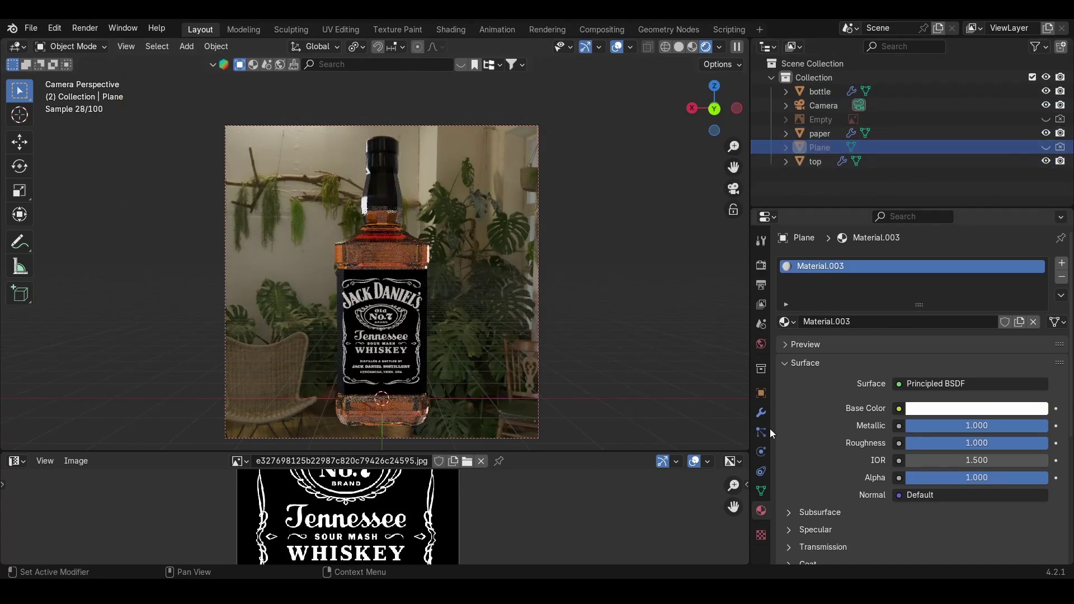
left_click(765, 264)
scroll(841, 473, "down", 5)
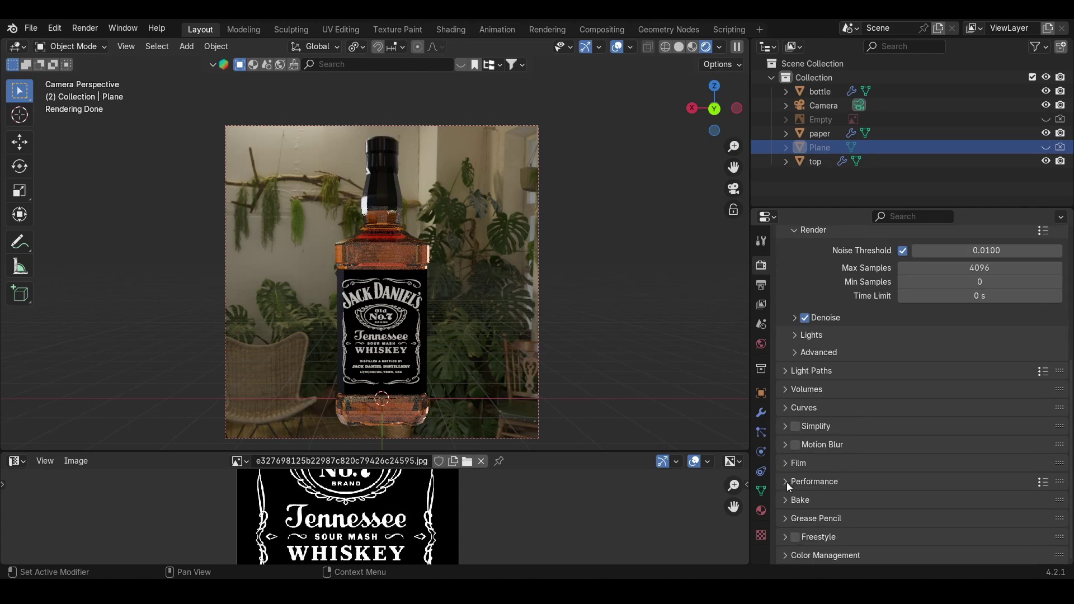
left_click(789, 462)
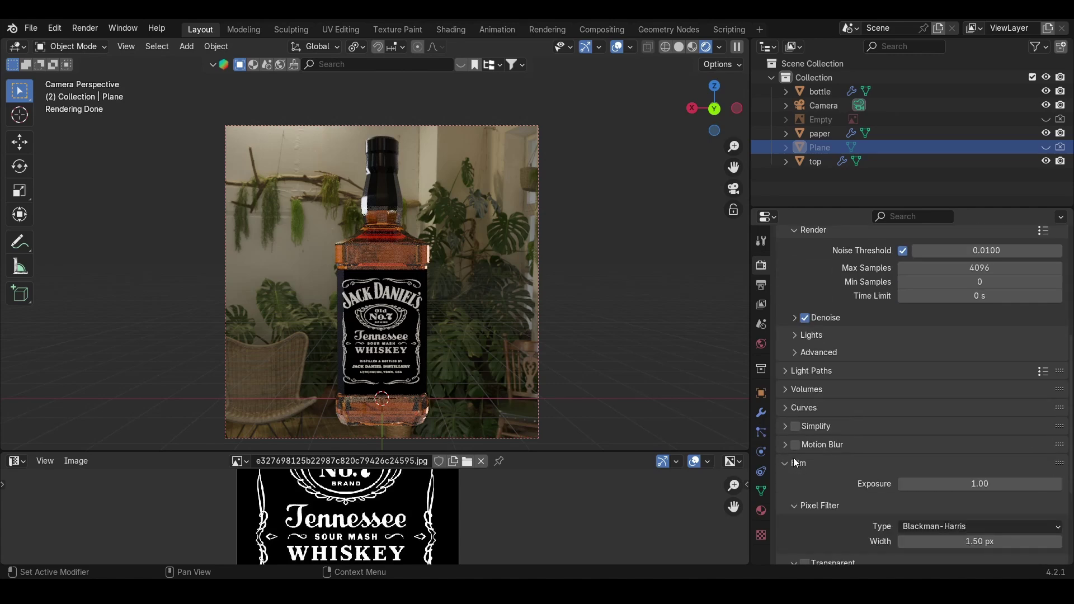
scroll(822, 462, "down", 4)
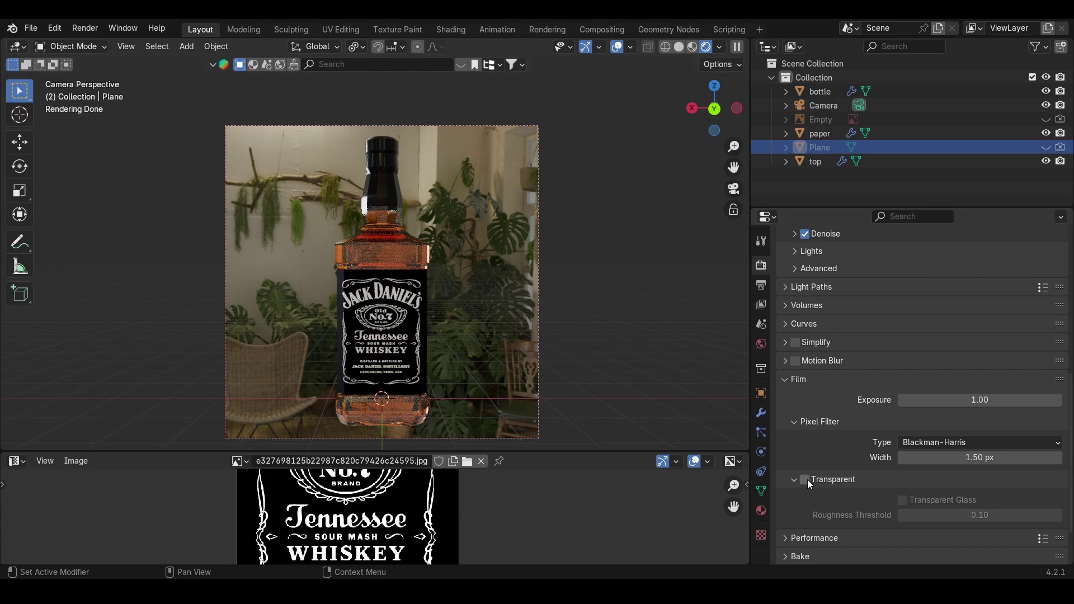
left_click(805, 480)
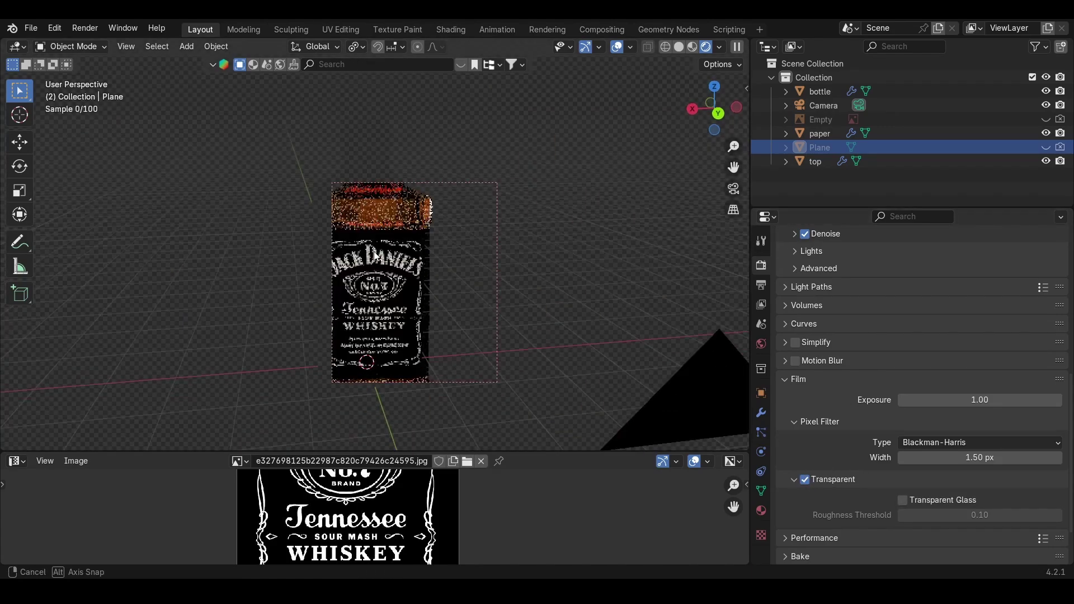
Step: Inspect the bottle on the transparent background from another angle and through the camera, and review the output and render settings
middle_click_drag(405, 239, 454, 264)
middle_click_drag(454, 263, 598, 380, "shift")
middle_click_drag(502, 313, 434, 307, "shift")
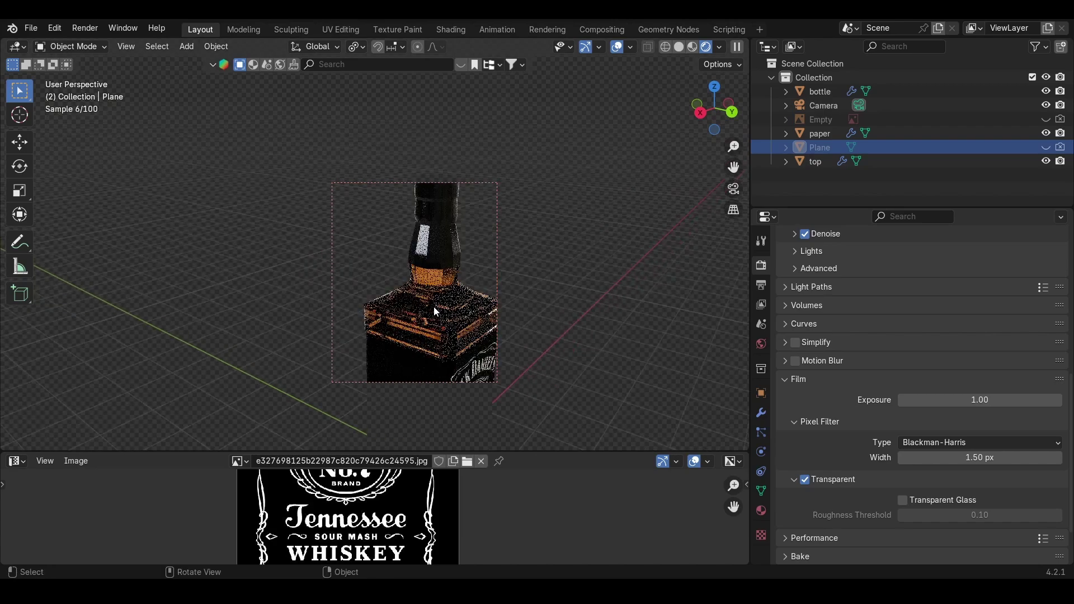
key("KP_0")
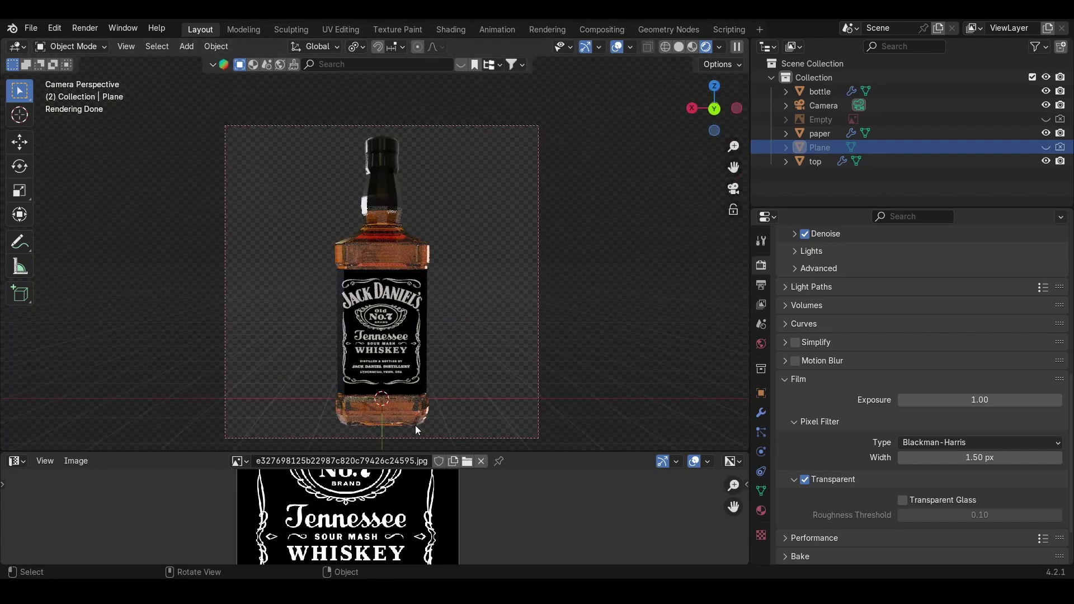
left_click(761, 284)
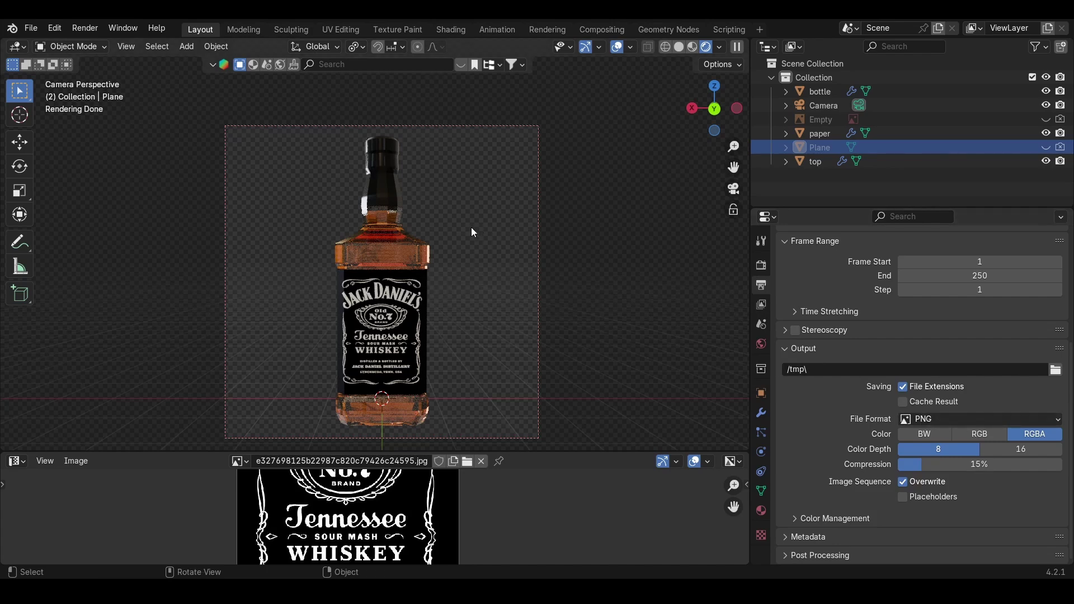
left_click(395, 244)
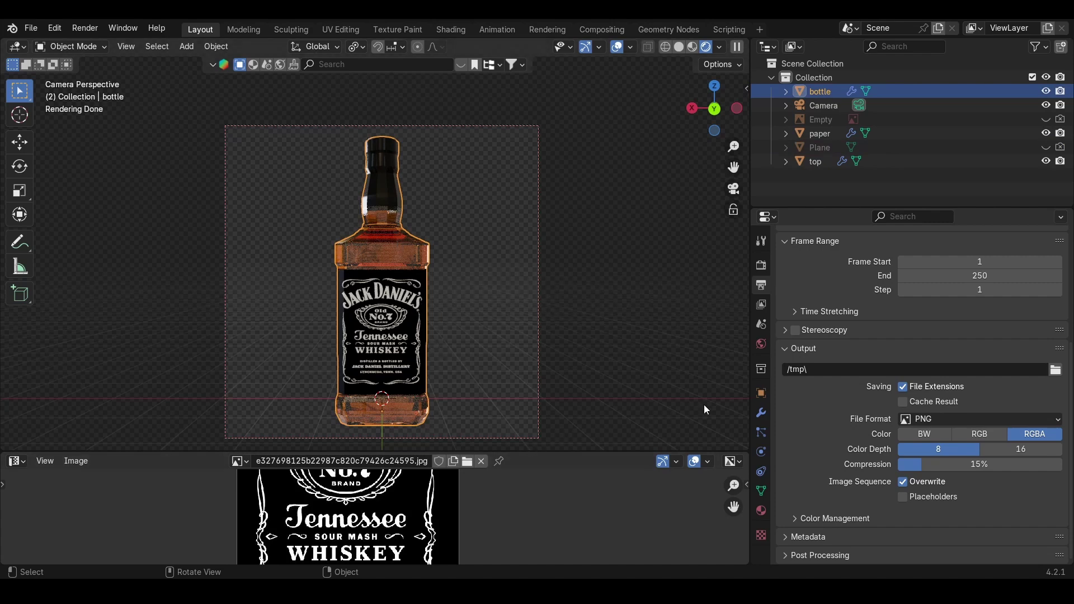
left_click(761, 264)
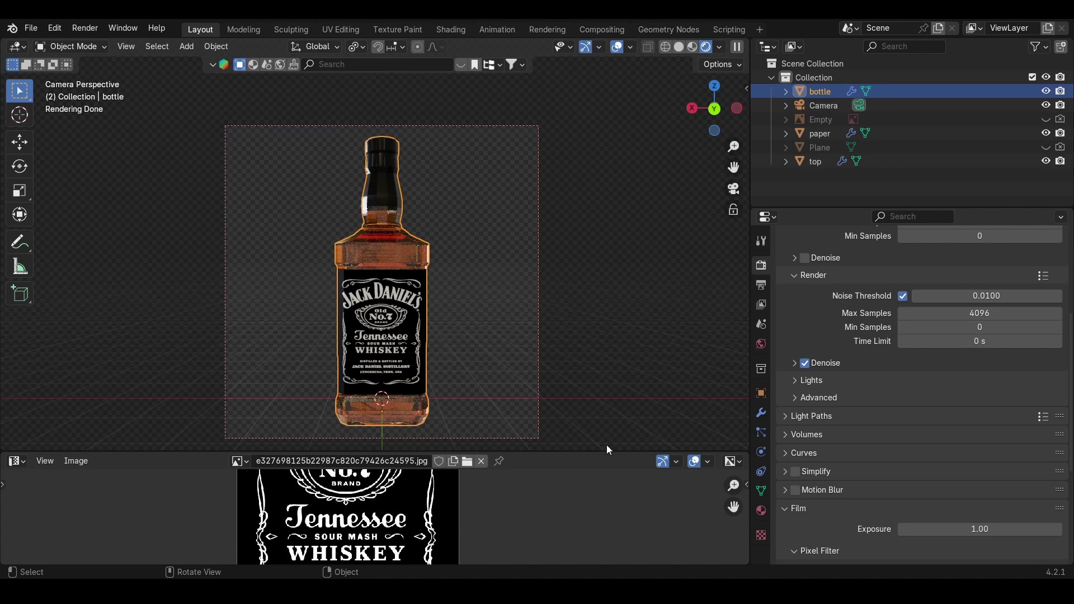
Step: Open the bottle's nodes in an enlarged Shader Editor and assign Material.001 in place of the orange material in Slot 1
left_click_drag(600, 452, 599, 199)
left_click(17, 205)
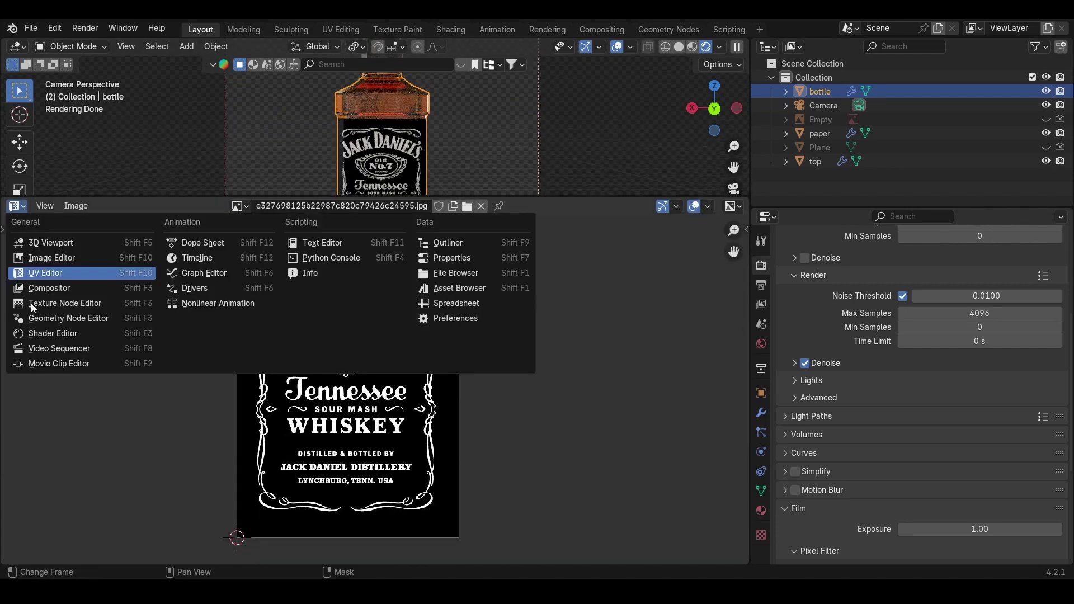
left_click(53, 334)
middle_click_drag(362, 291, 340, 255)
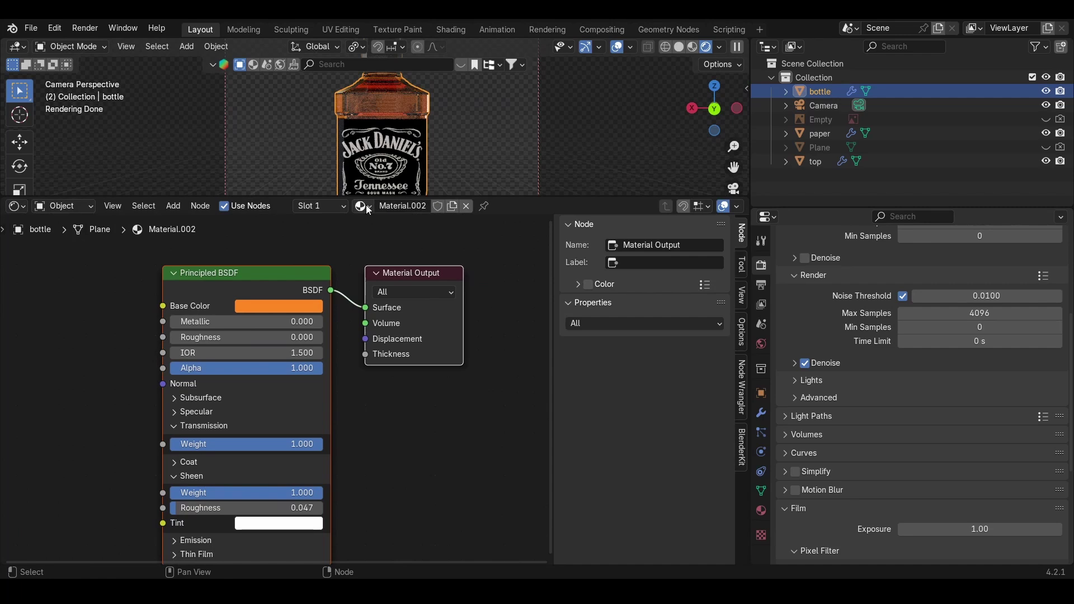
left_click(364, 206)
left_click(392, 252)
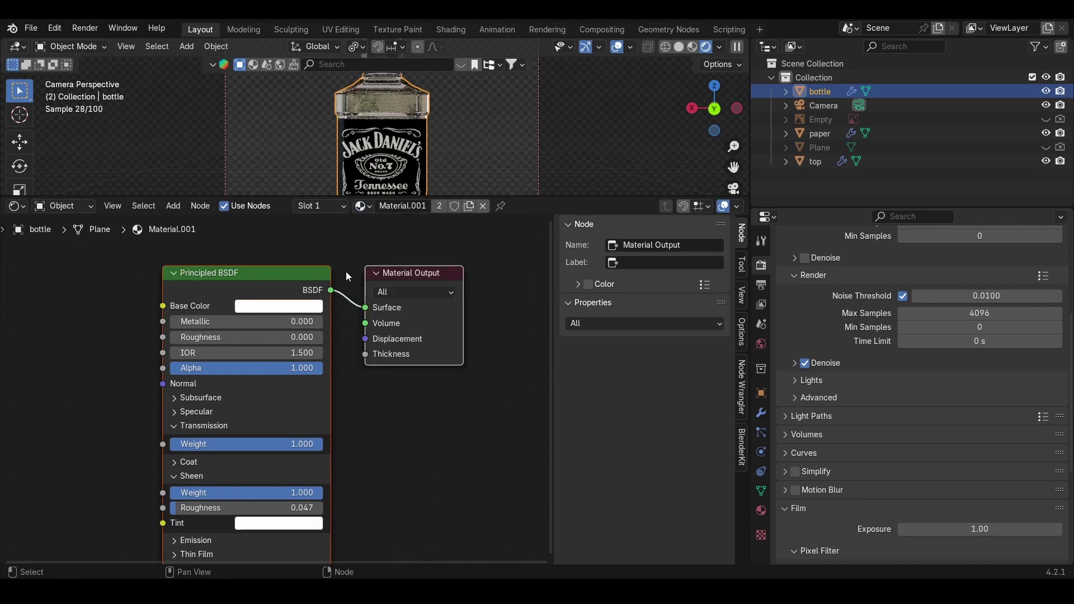
Step: Add a Bump node to Material.001 and connect it to the Principled BSDF's Normal input
middle_click_drag(151, 331, 302, 325)
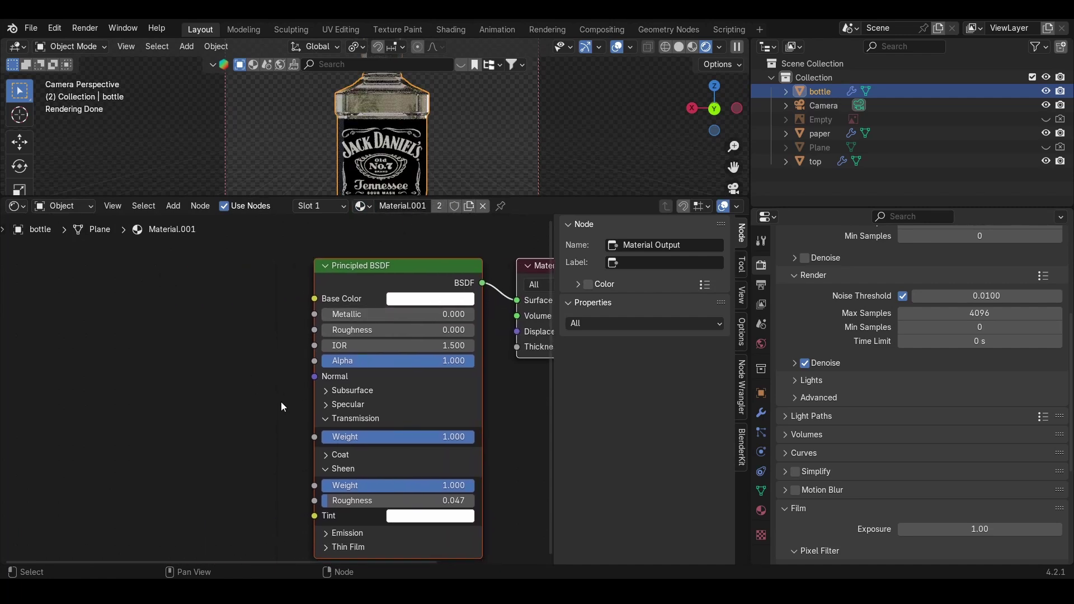
left_click_drag(313, 377, 211, 404)
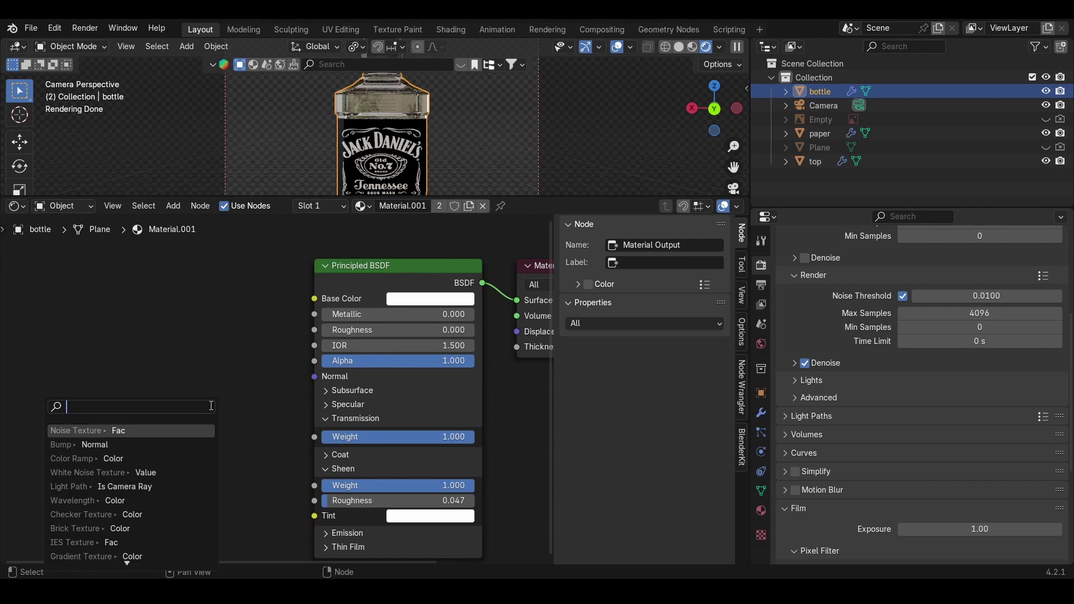
type("bu")
key("Return")
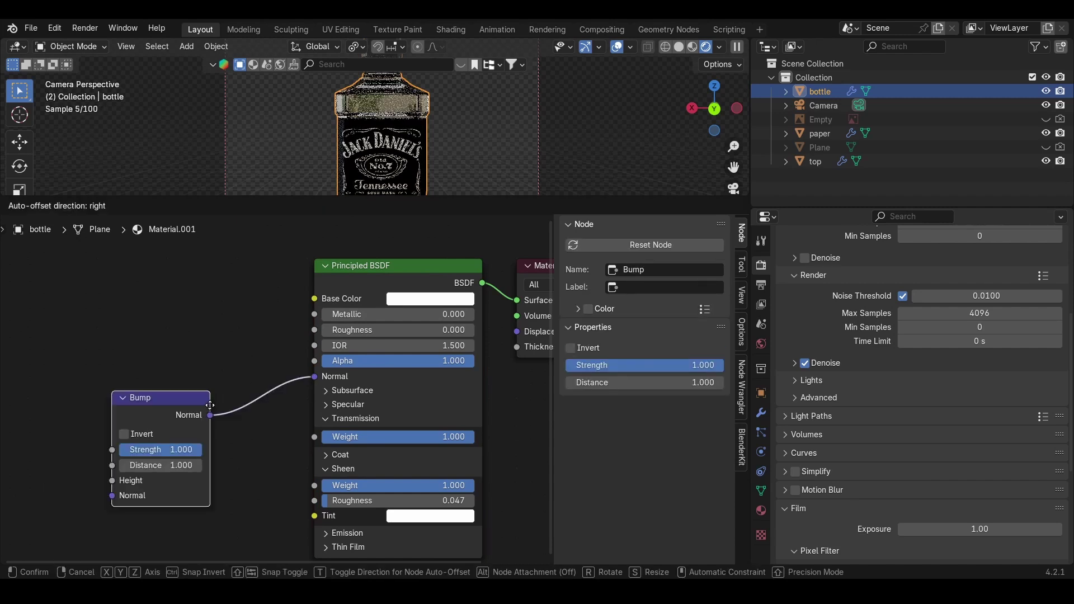
left_click(221, 374)
Step: Add a Noise Texture node and feed its Fac output into the Bump node's Height input
middle_click_drag(133, 459, 314, 465)
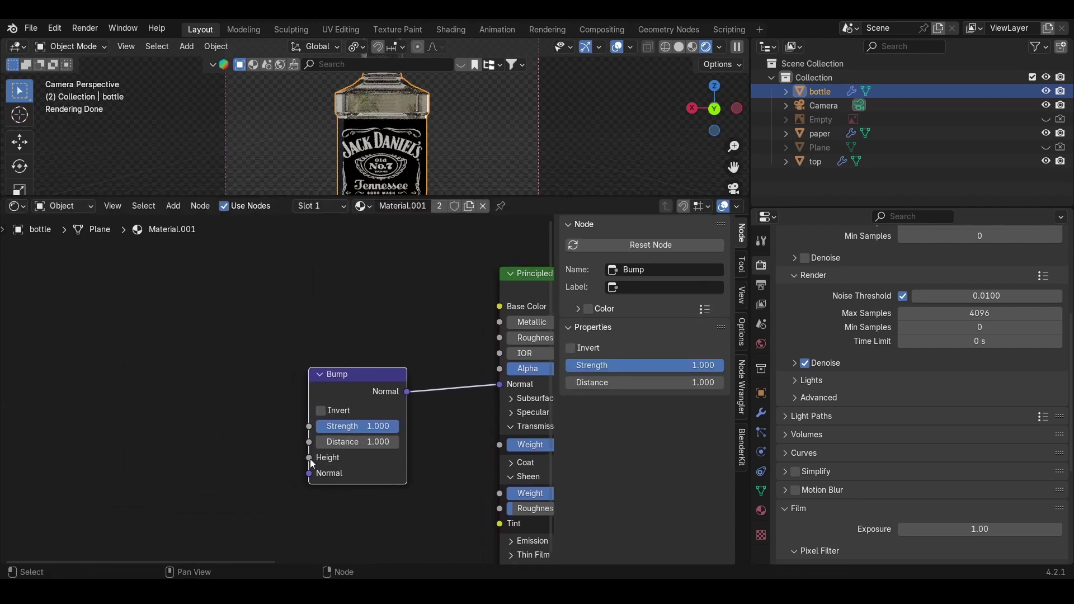
left_click_drag(312, 463, 207, 413)
type("noise")
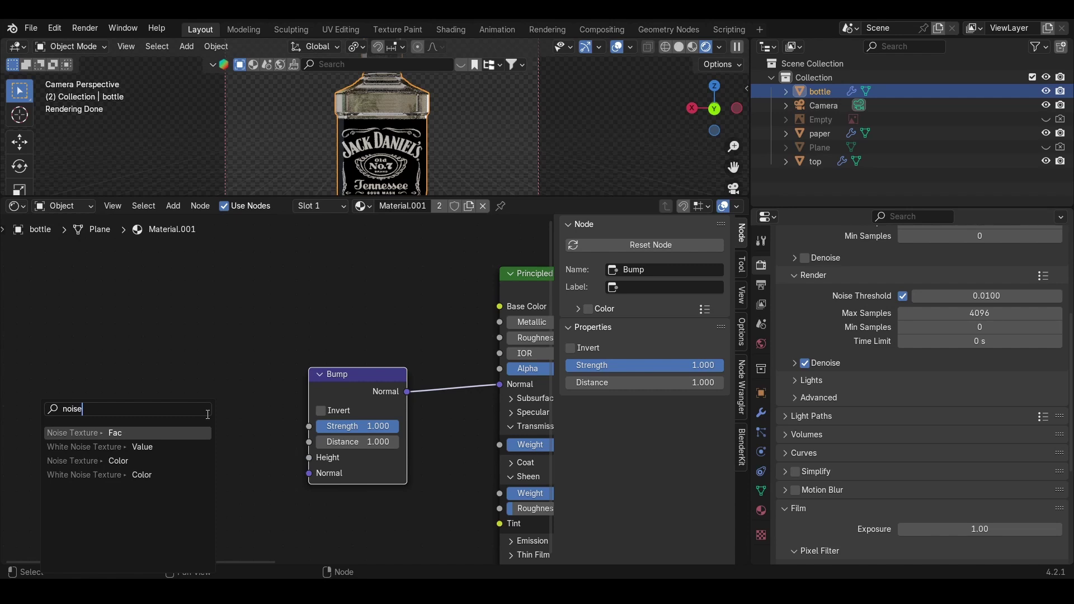
key("Return")
left_click(196, 342)
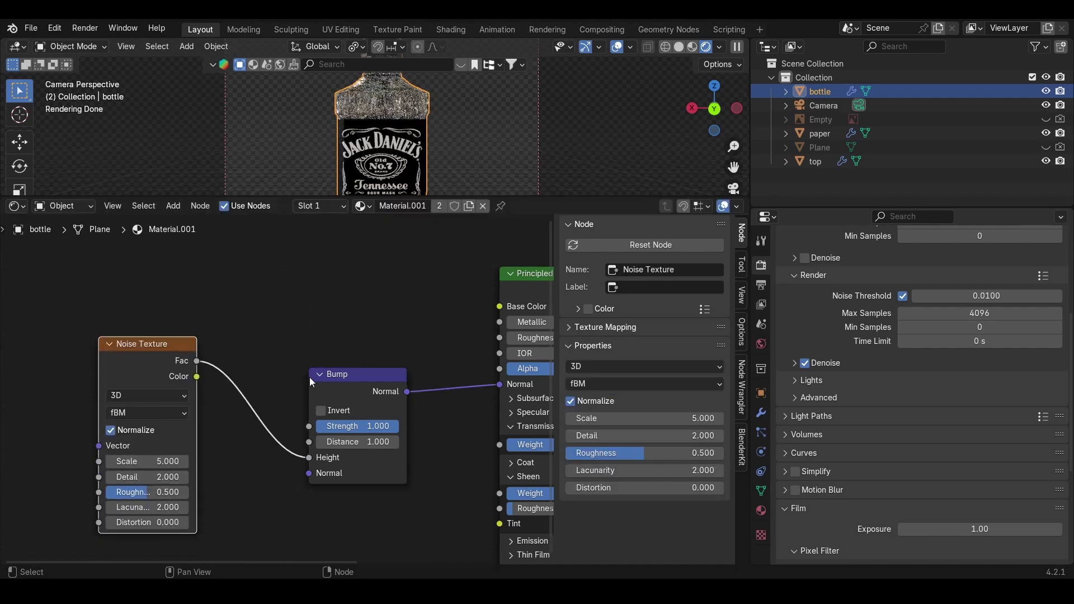
middle_click_drag(391, 338, 246, 306)
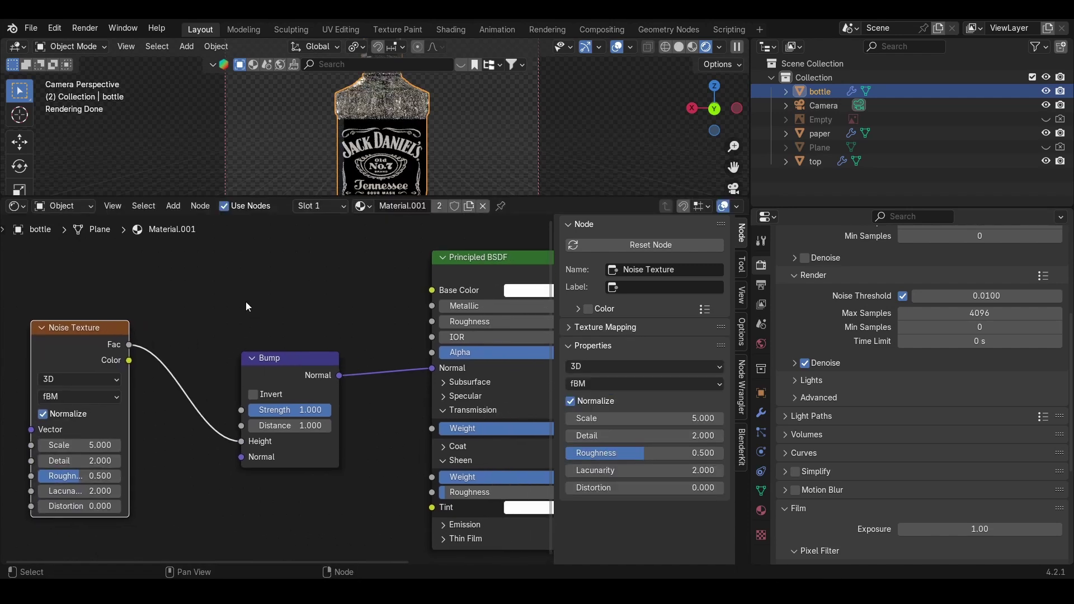
key("shift+a")
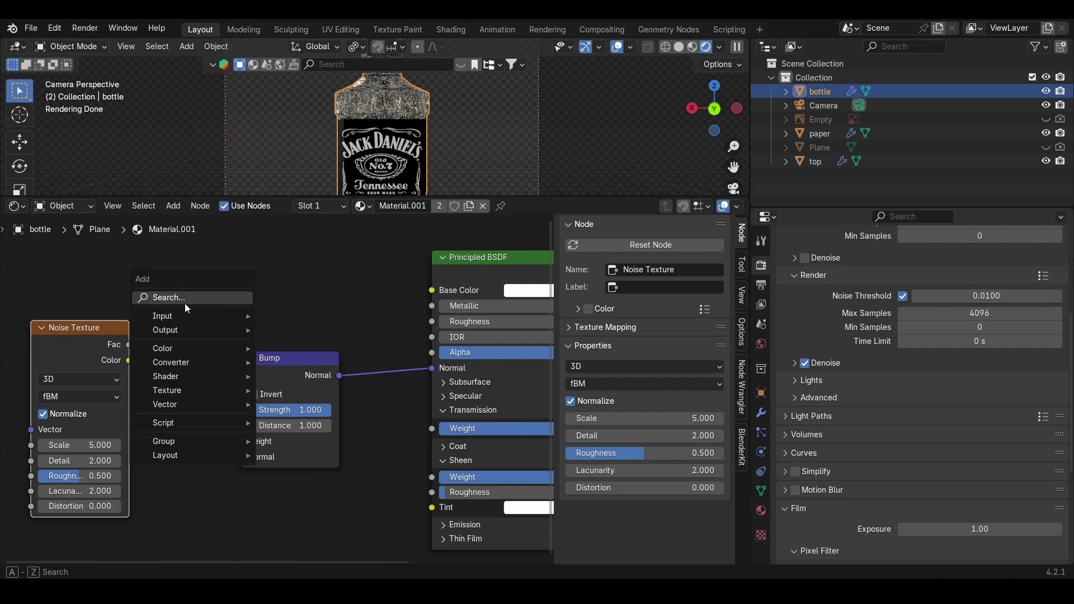
left_click(197, 297)
left_click(172, 270)
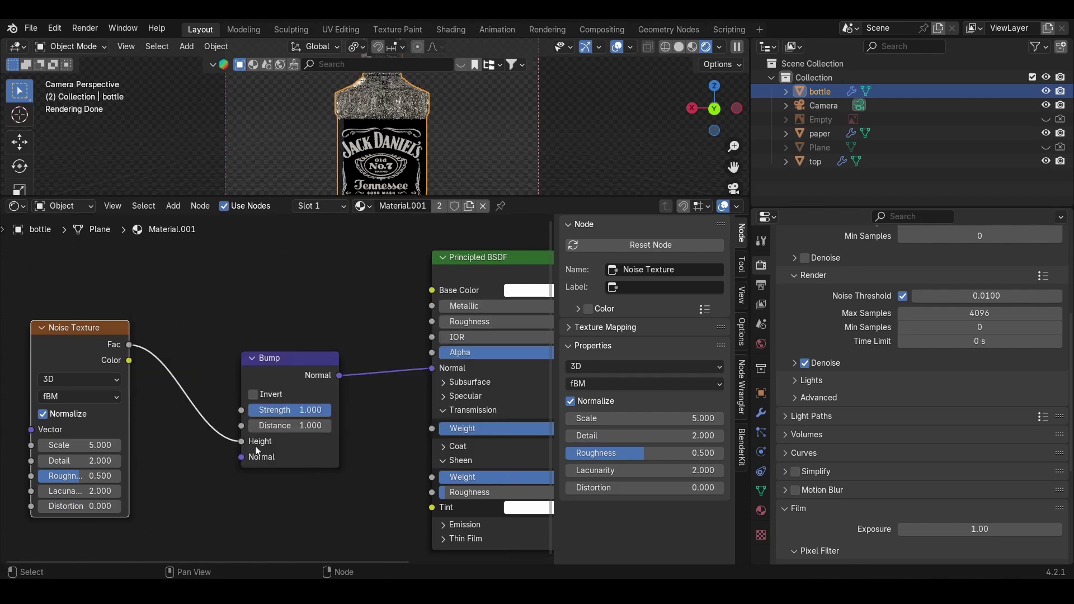
Step: Lower the Bump node's Strength to 0.047 and its Distance to 0.200, checking the effect on the bottle's shoulder
scroll(255, 445, "up", 3)
left_click_drag(346, 398, 232, 398)
scroll(364, 101, "up", 6)
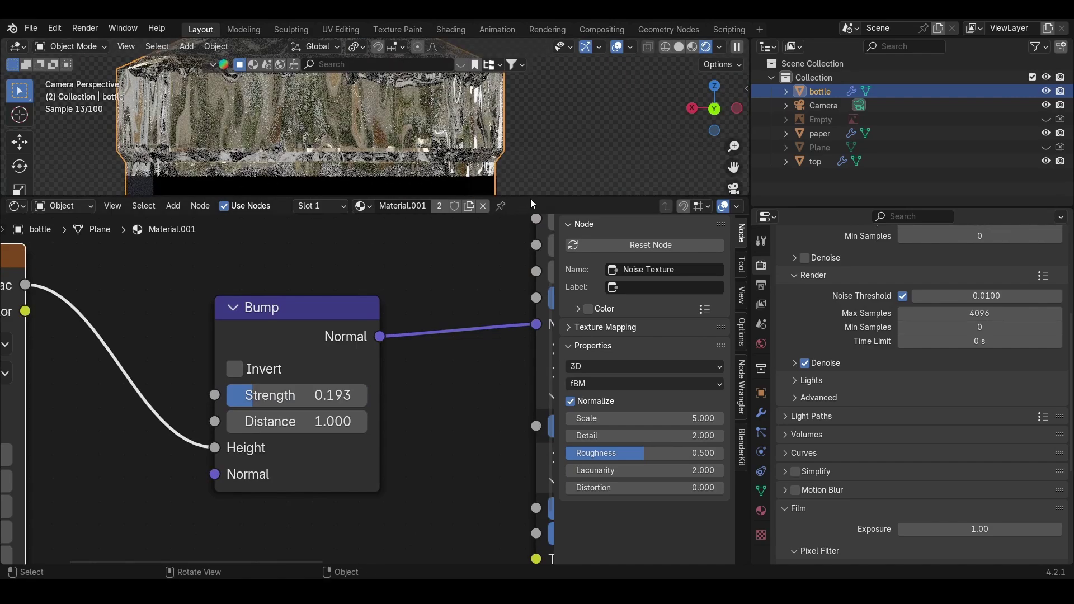
left_click_drag(532, 196, 540, 498)
middle_click_drag(401, 391, 414, 220, "shift")
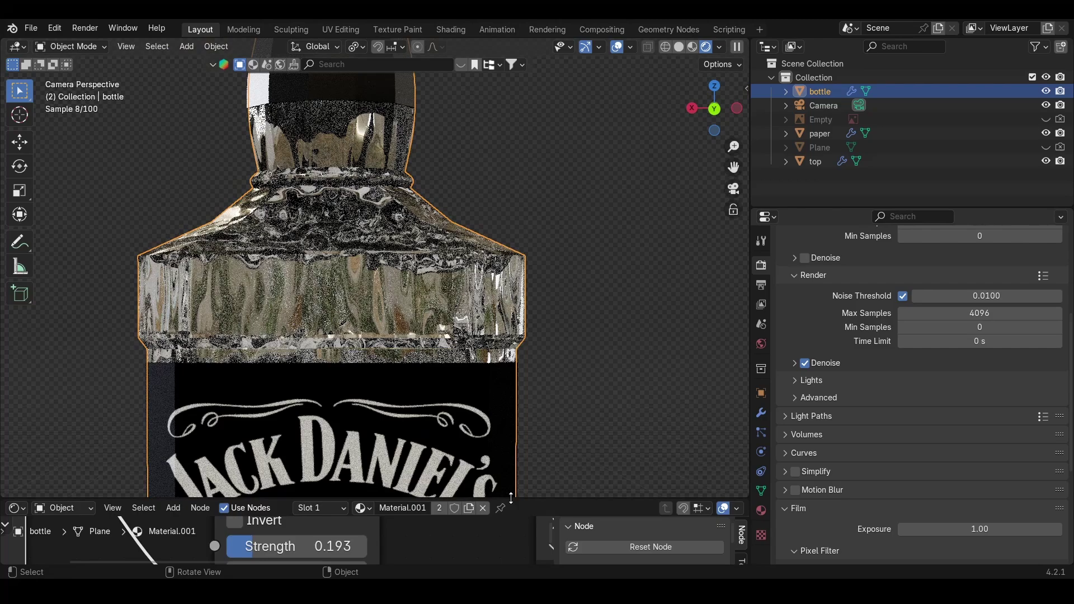
left_click_drag(511, 497, 511, 434)
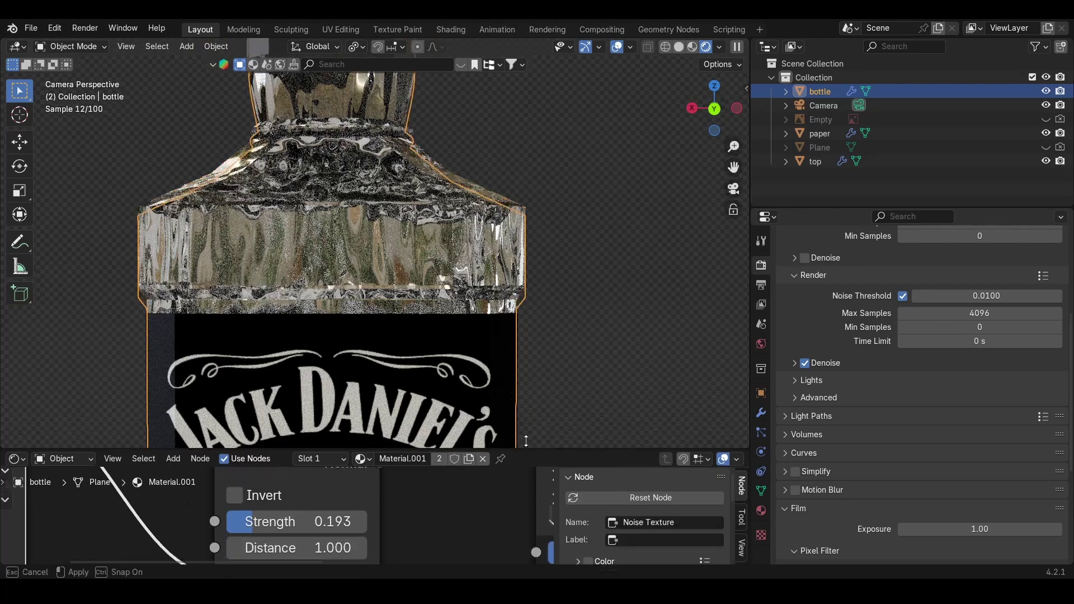
left_click_drag(302, 514, 237, 513)
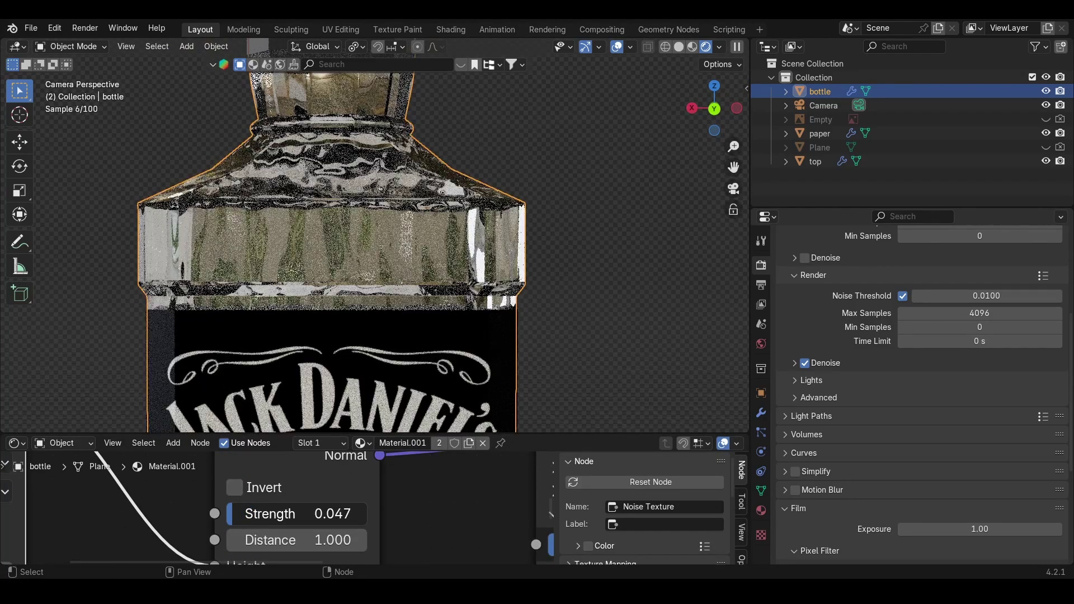
left_click_drag(313, 539, 296, 539)
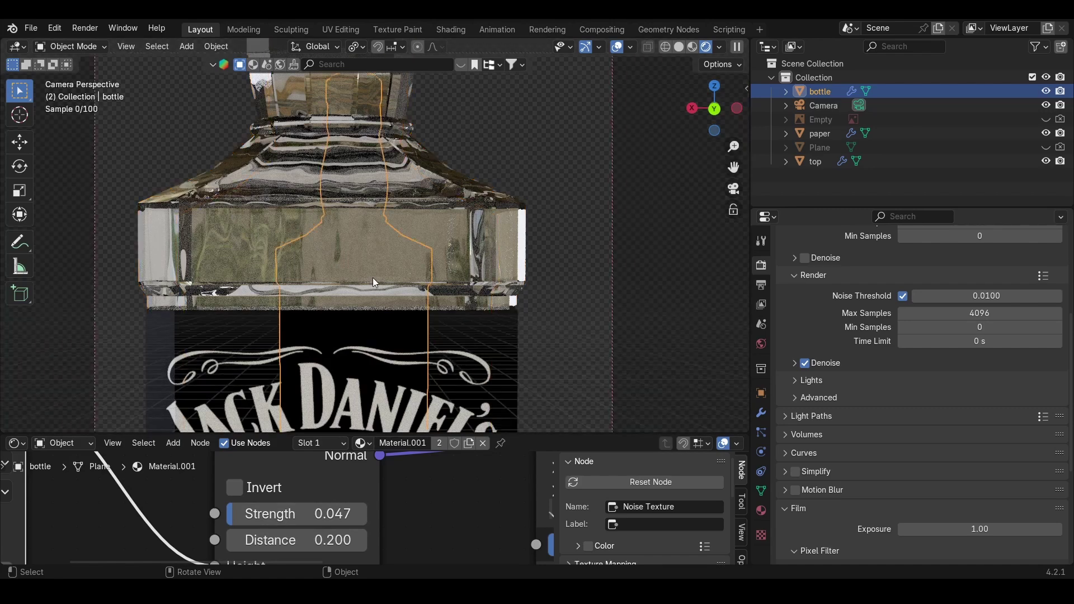
Step: Examine the whole bottle and review the settings of its Smooth by Angle, Bevel and Subdivision modifiers
scroll(372, 277, "down", 6)
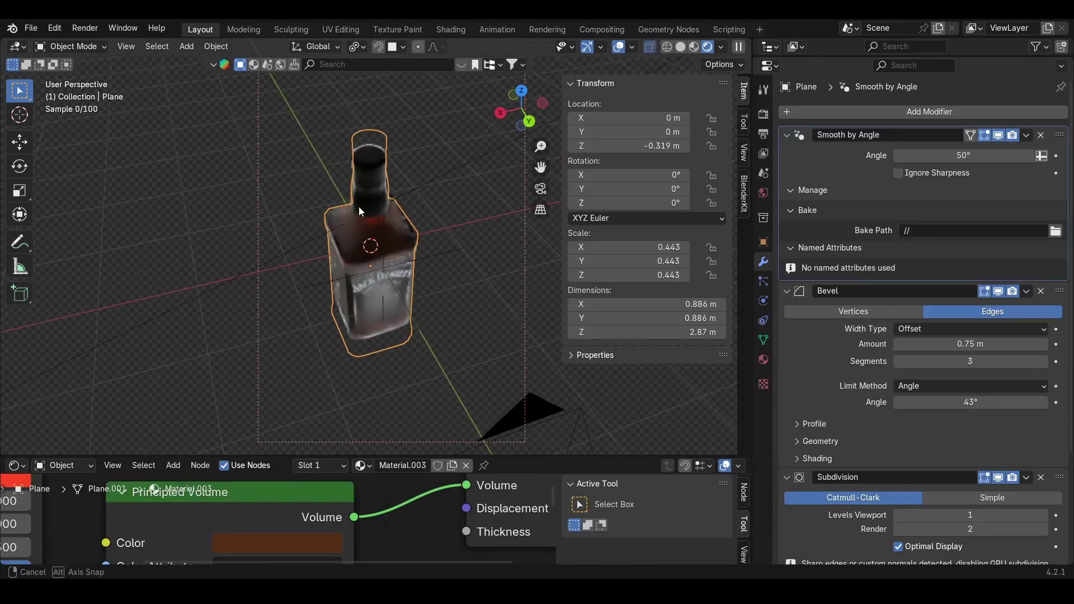
mouse_move(390, 229)
middle_mouse_down("ctrl")
mouse_move(391, 179)
mouse_move(391, 241)
mouse_move(390, 220)
middle_mouse_up("ctrl")
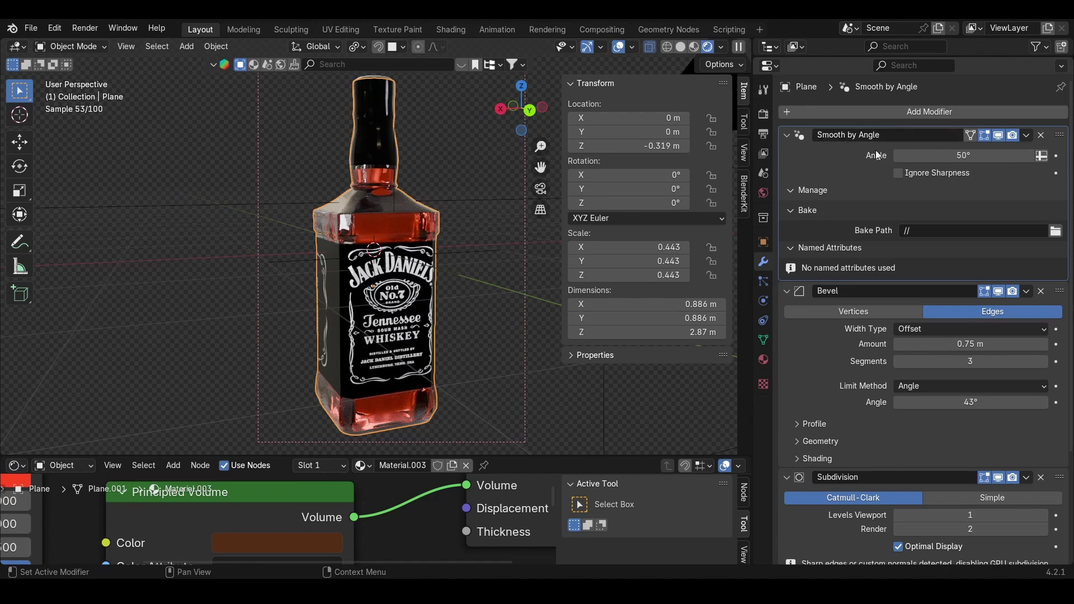
scroll(832, 300, "down", 5)
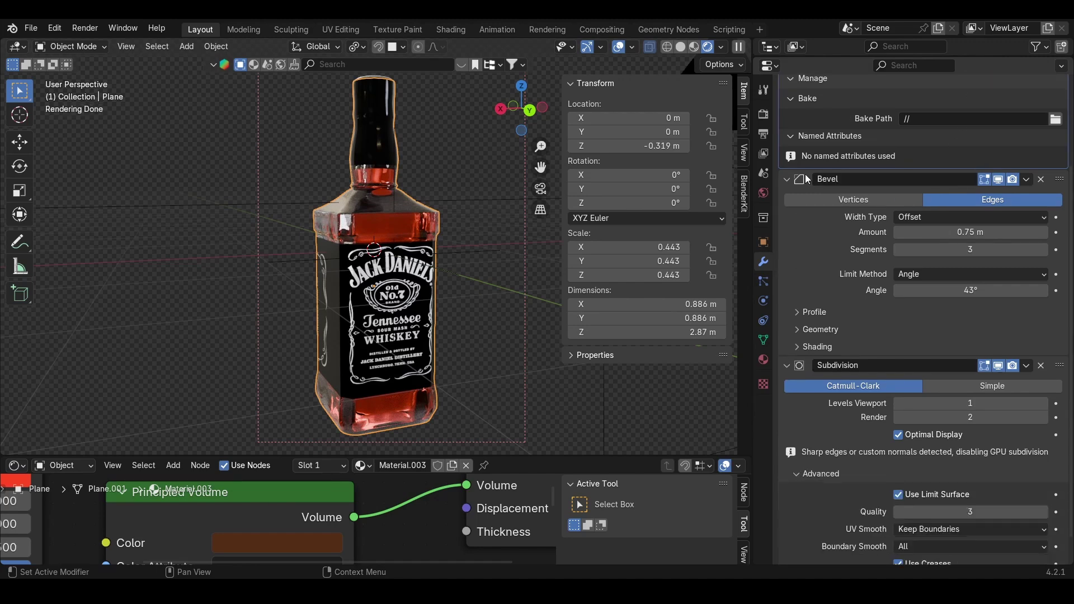
scroll(813, 272, "up", 5)
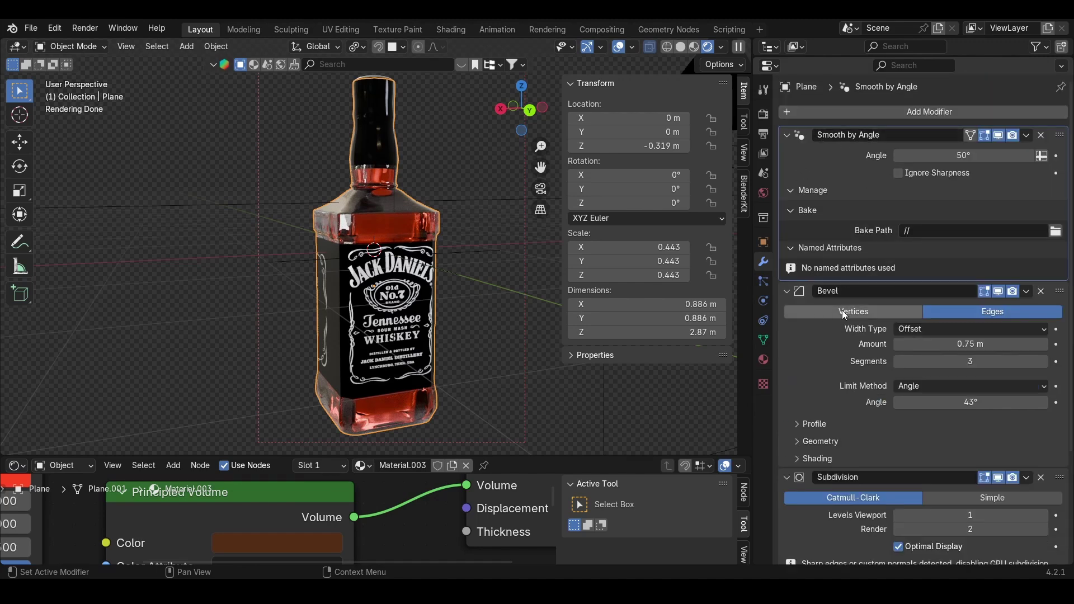
scroll(841, 310, "down", 5)
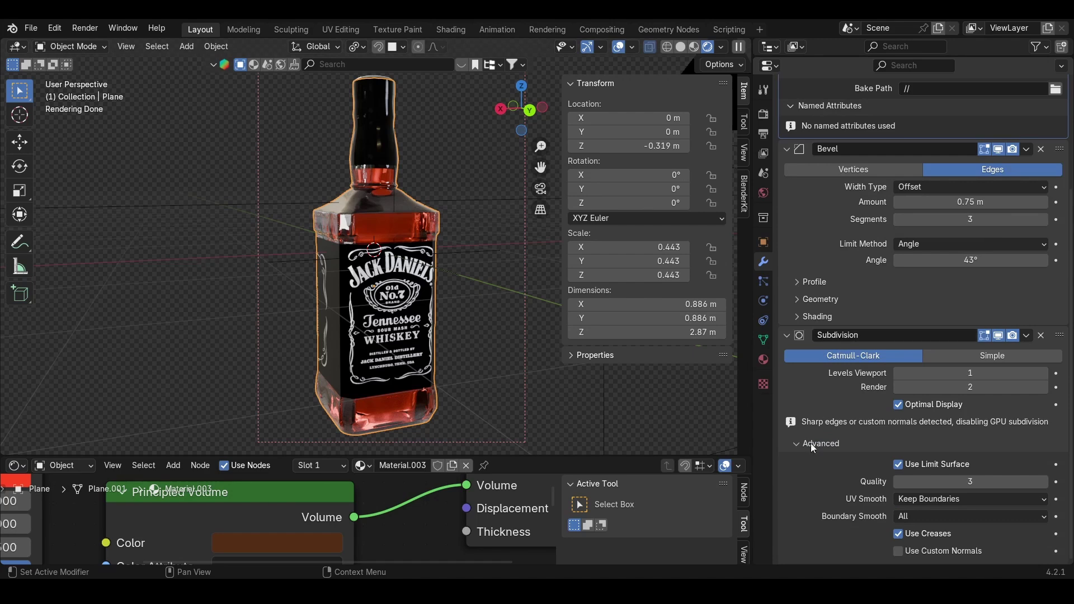
Step: Examine the bottle's neck and shoulder mesh in Edit Mode with solid shading, first with X-ray and then without it
mouse_move(386, 212)
middle_mouse_down()
mouse_move(417, 219)
mouse_move(397, 243)
mouse_move(354, 250)
mouse_move(396, 233)
mouse_move(387, 248)
mouse_move(391, 211)
middle_mouse_up()
key("Tab")
left_click(707, 48)
middle_click_drag(384, 144, 391, 165, "shift")
middle_click_drag(392, 341, 392, 272, "shift")
middle_click_drag(371, 174, 373, 258, "ctrl")
middle_click_drag(374, 145, 381, 98, "ctrl")
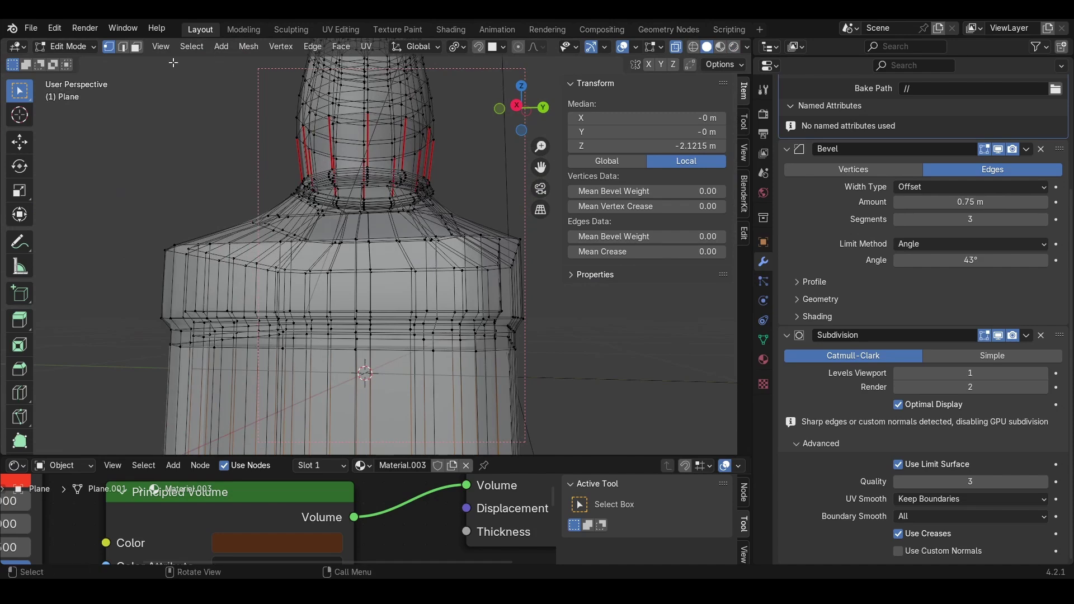
left_click(676, 47)
middle_click_drag(352, 137, 355, 157, "shift")
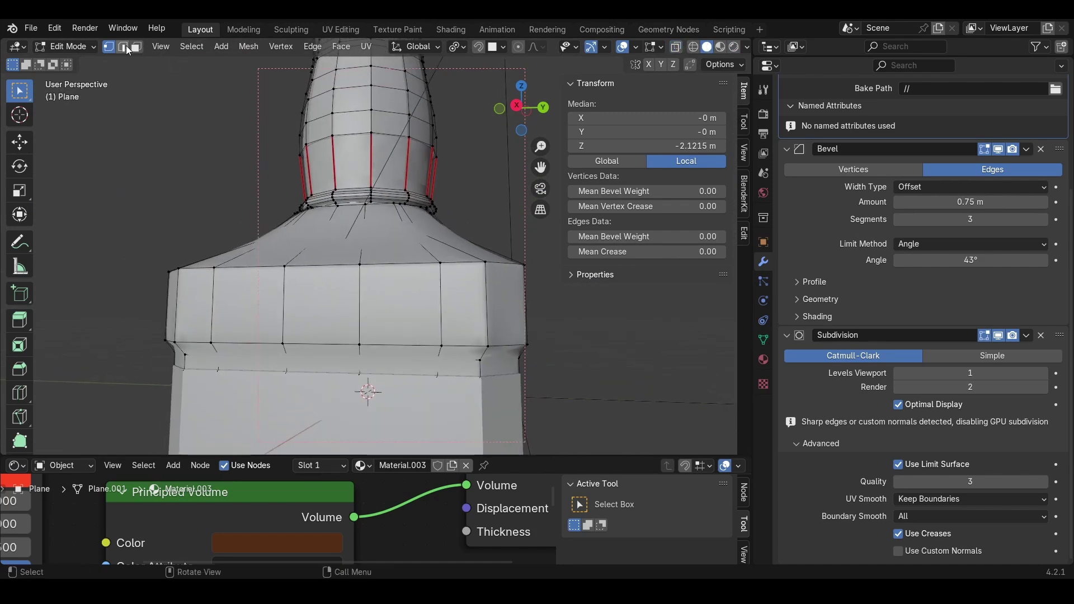
Step: Mark a vertical edge at the base of the bottle's neck as sharp and return to Object Mode
left_click(124, 48)
left_click(374, 159)
right_click(374, 159)
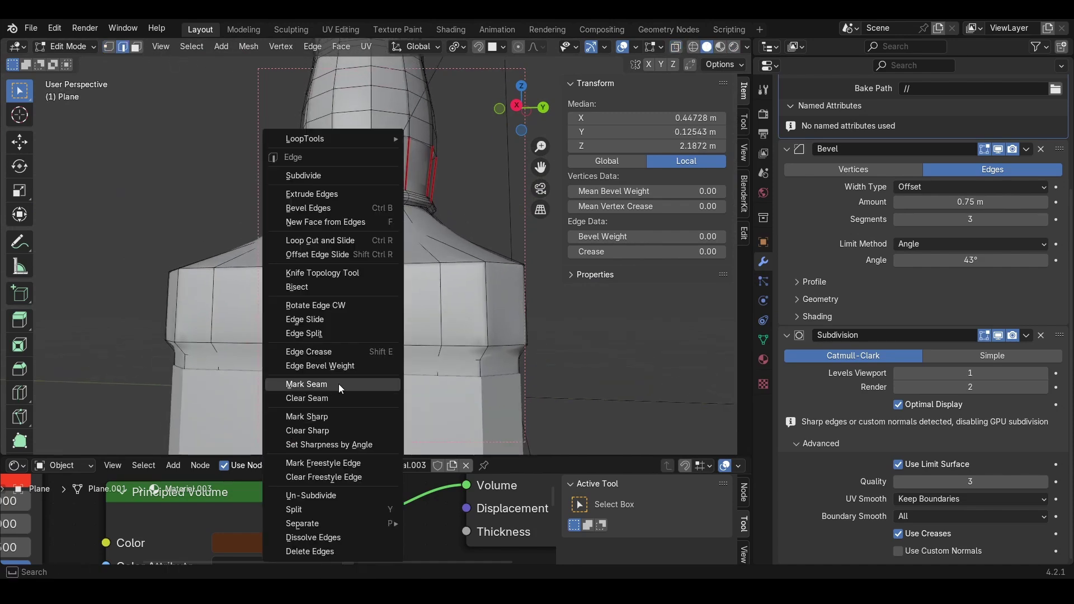
left_click(320, 417)
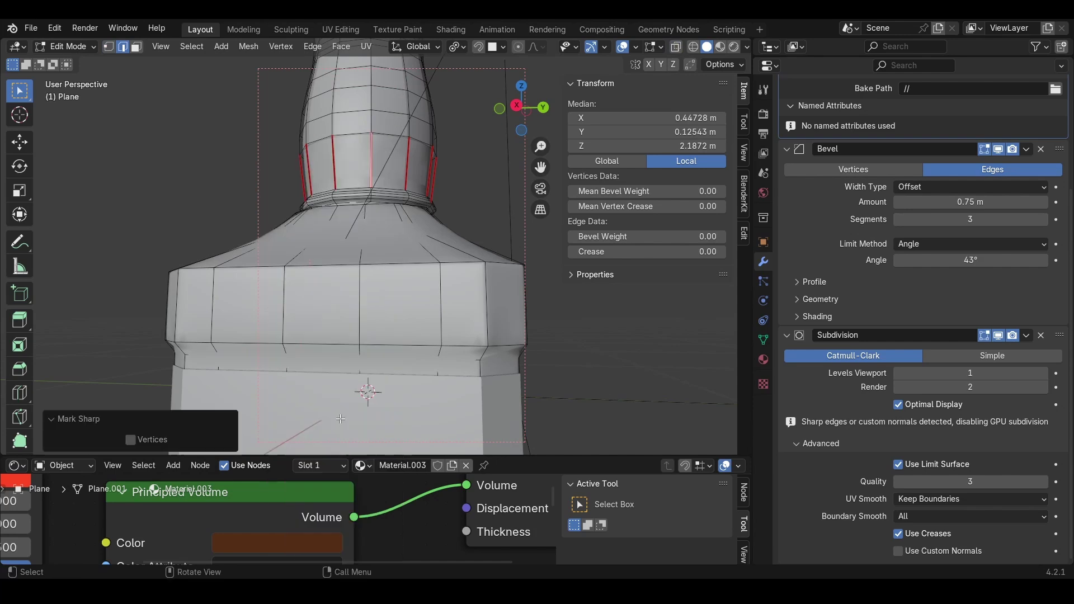
key("Tab")
Step: Inspect the bottle's surface in solid shading from several angles, and check its look in rendered shading and through the camera
middle_click_drag(395, 188, 378, 153)
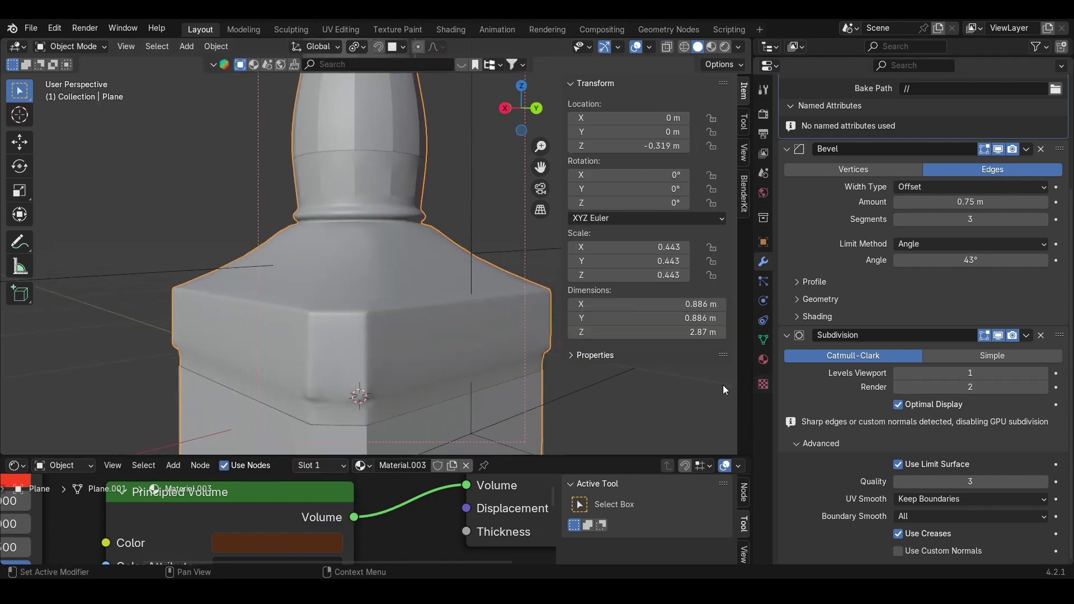
mouse_move(394, 280)
middle_mouse_down()
mouse_move(417, 273)
mouse_move(389, 297)
mouse_move(382, 283)
middle_mouse_up()
scroll(389, 296, "down", 3)
scroll(385, 285, "down", 1)
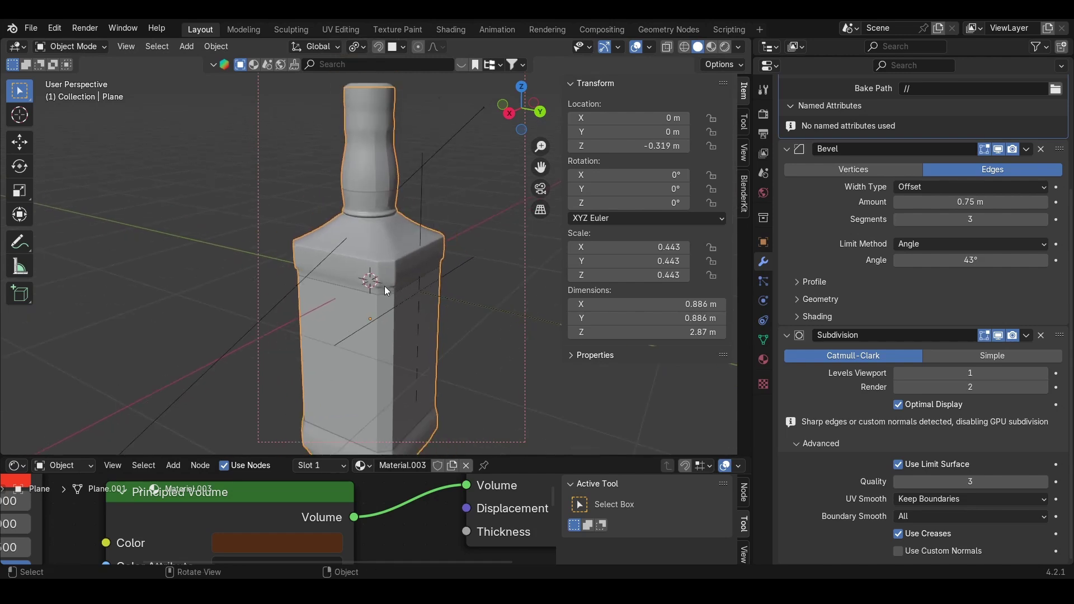
left_click(723, 47)
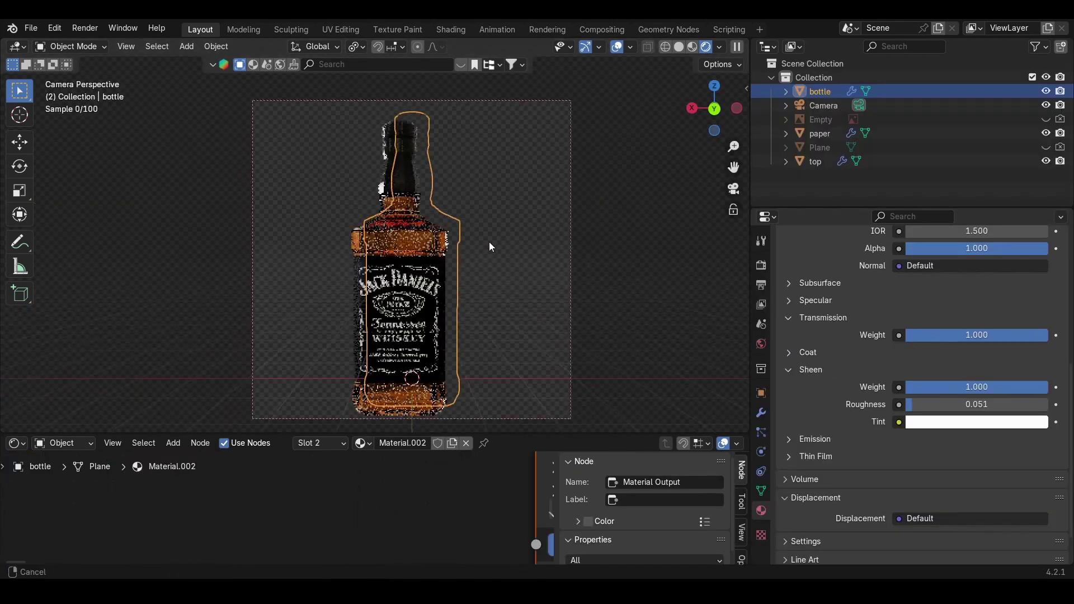
middle_click_drag(488, 241, 499, 233, "shift")
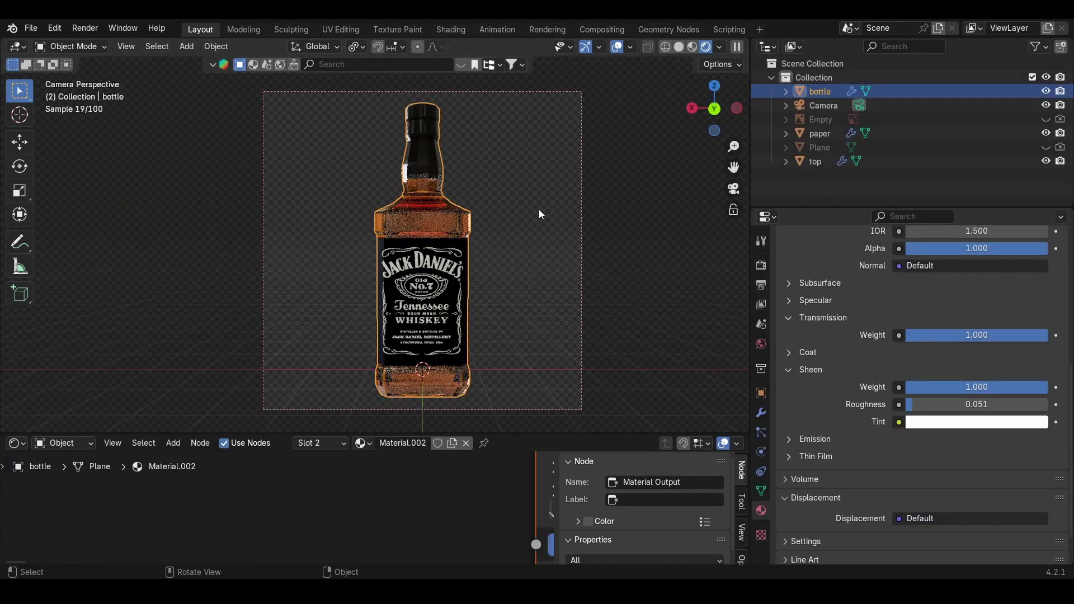